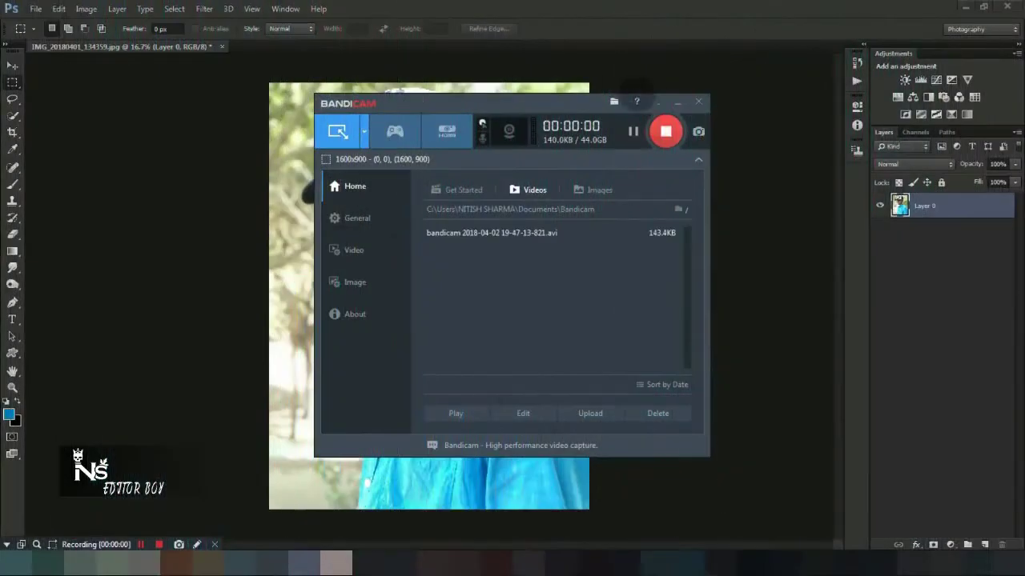
Try a Shadows/Highlights adjustment at Shadows 24% and Highlights 8%, comparing it with the original
click(653, 102)
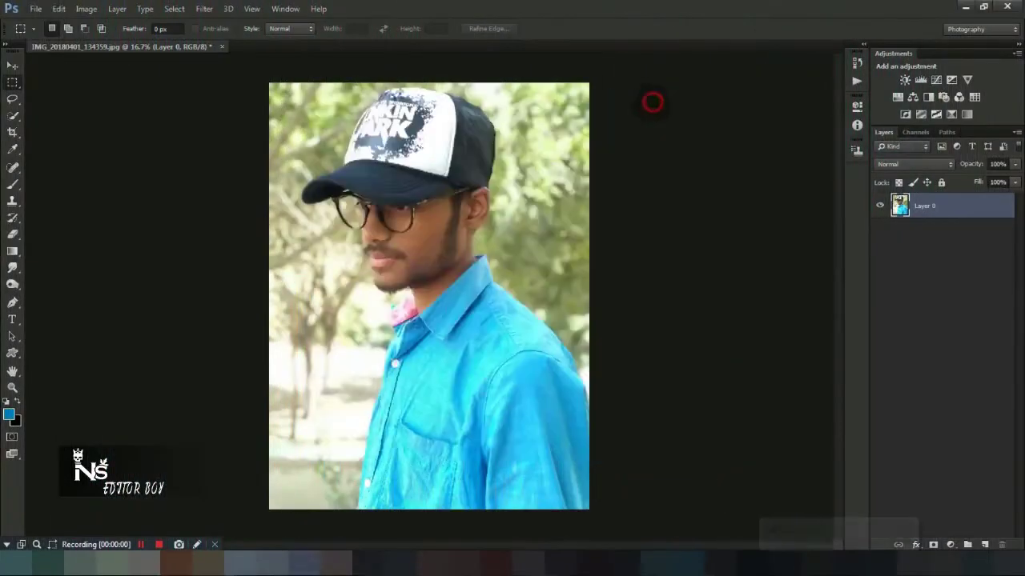
click(907, 528)
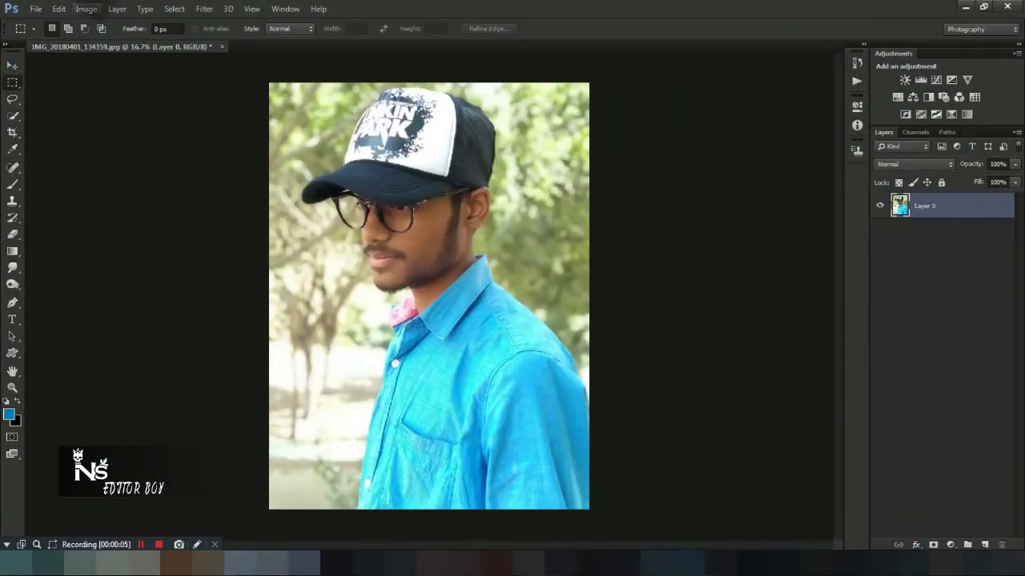
click(87, 9)
mouse_move(105, 41)
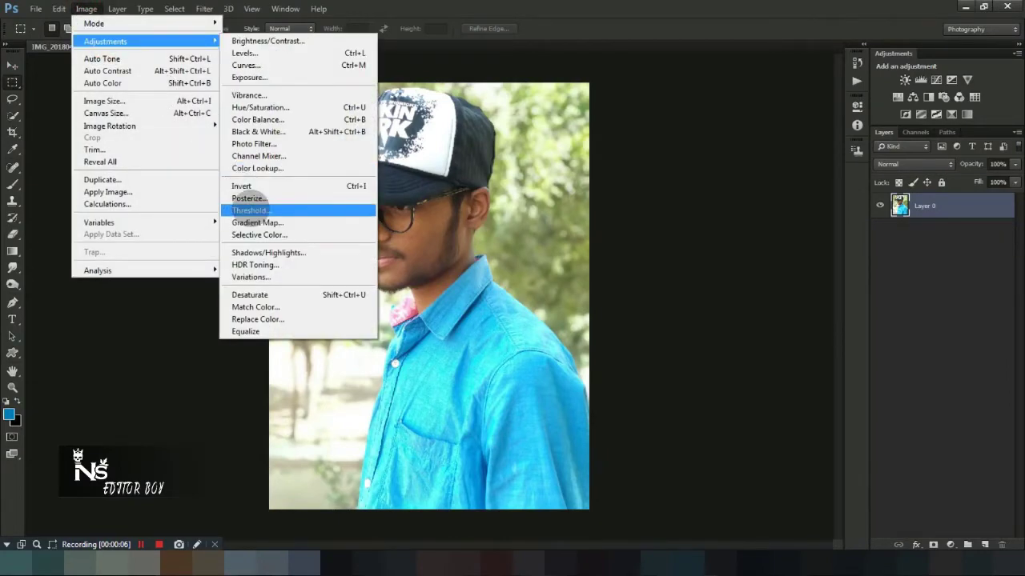
click(264, 252)
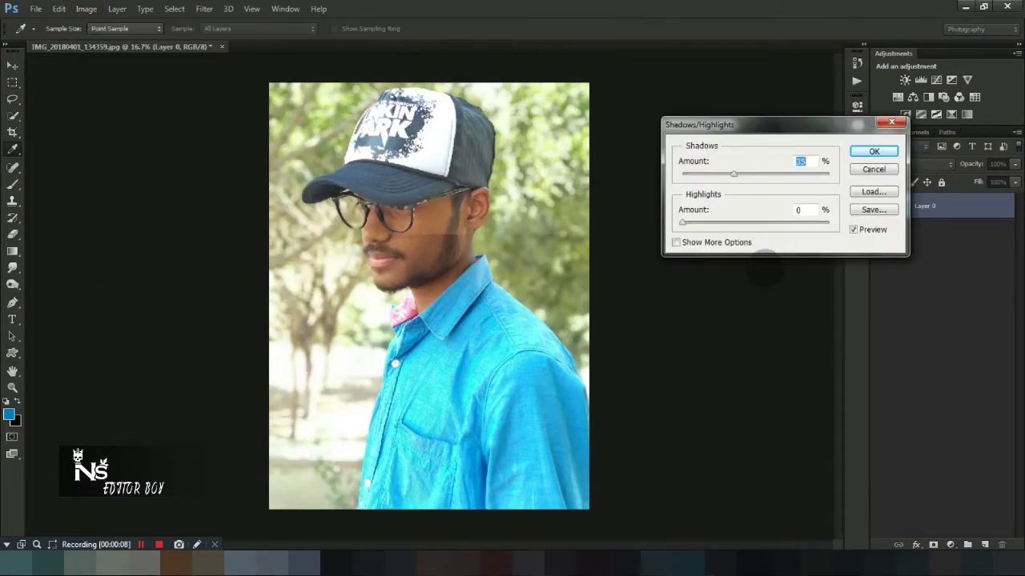
drag(683, 222, 693, 221)
drag(734, 173, 716, 174)
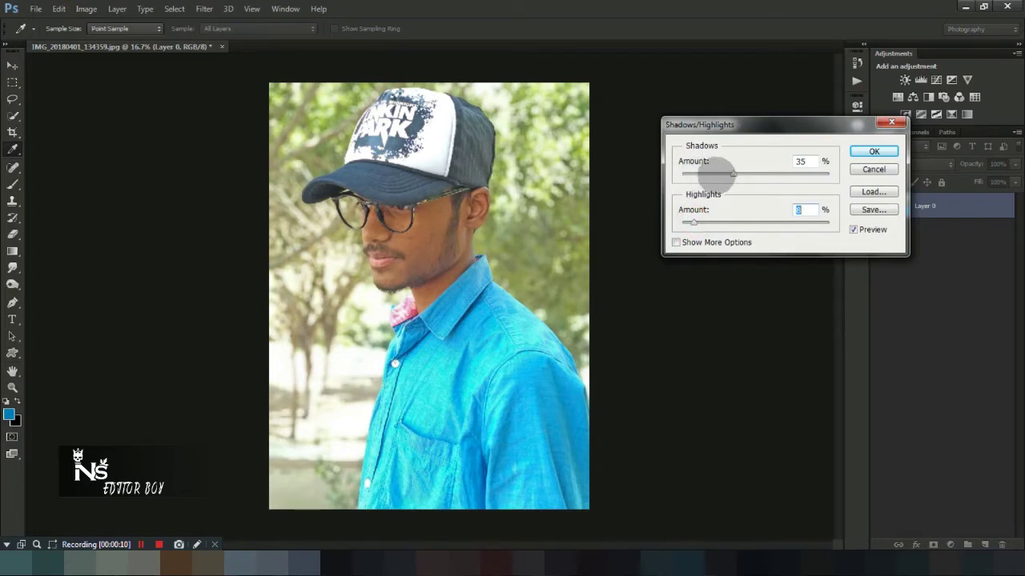
click(853, 230)
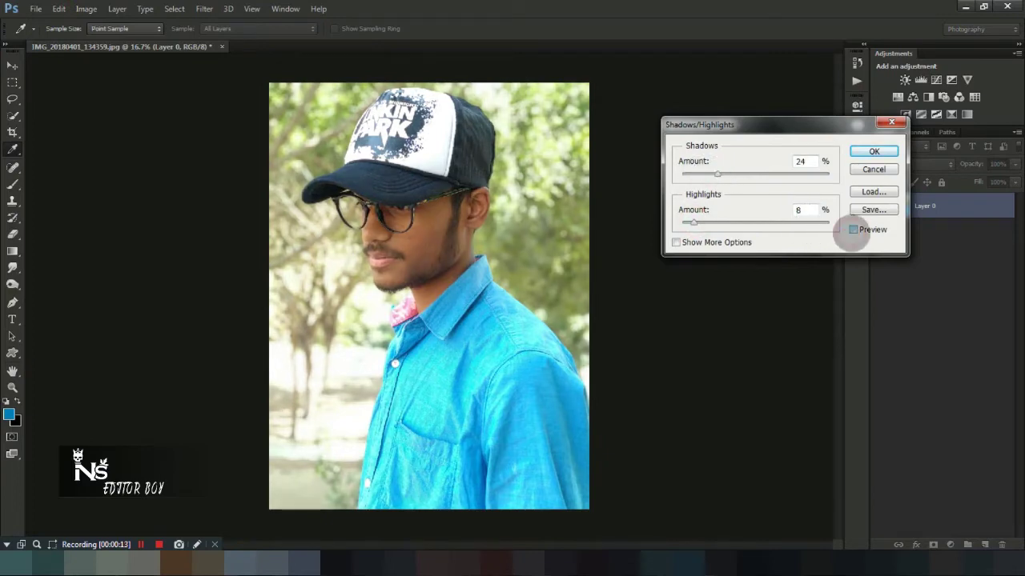
click(853, 230)
click(853, 230)
click(853, 230)
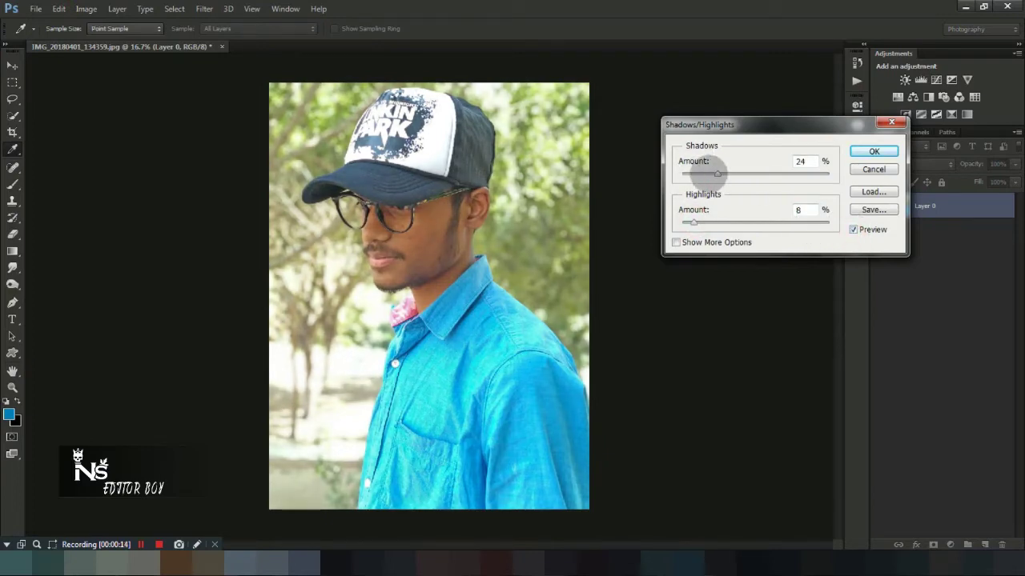
Apply Shadows 17% and Highlights 0%, then duplicate the photo layer
drag(717, 173, 706, 174)
drag(693, 221, 682, 222)
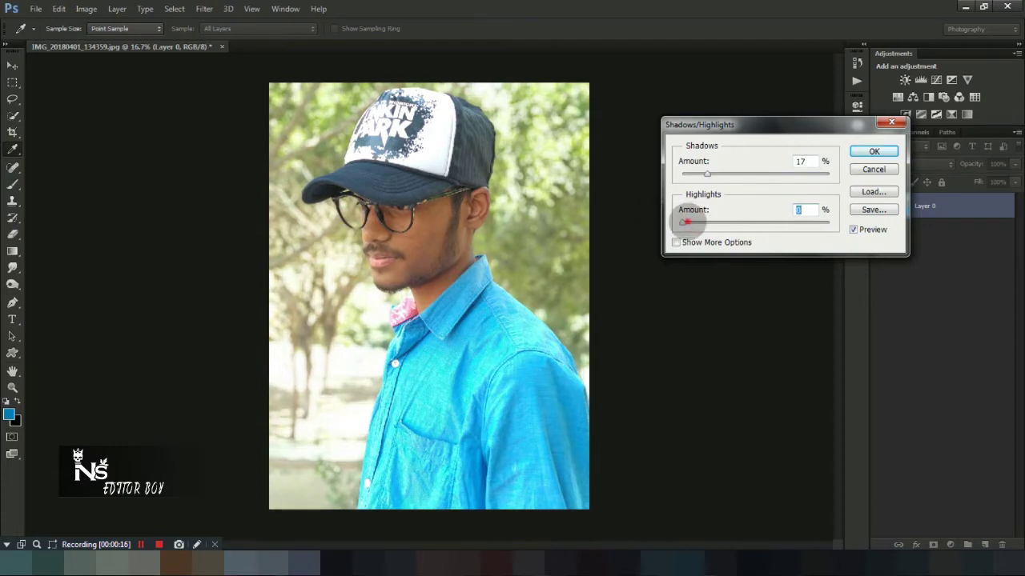
click(871, 151)
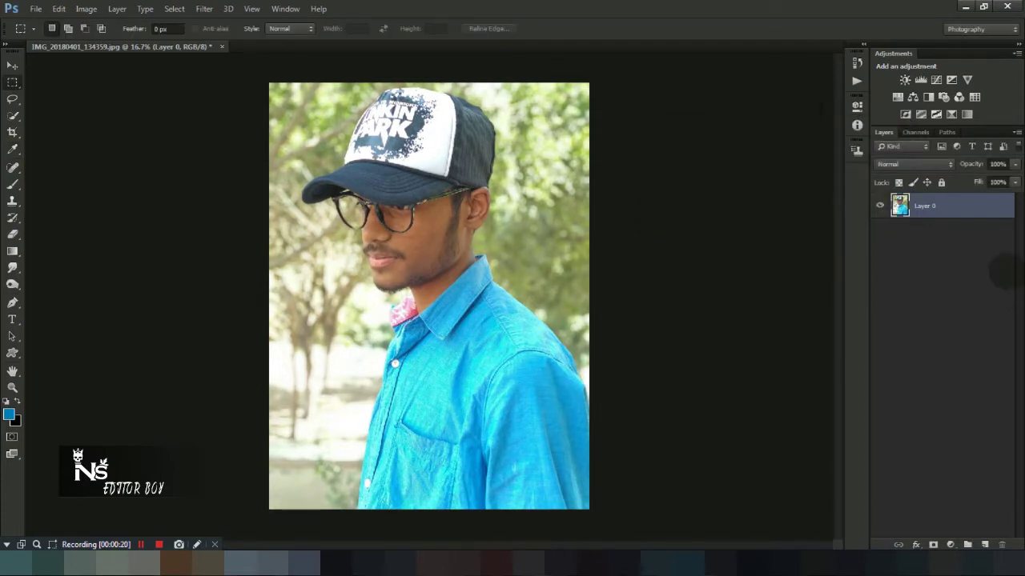
key(ctrl+j)
In Camera Raw, set Contrast +10, Highlights −47, Shadows +43, Whites −23, Blacks +38, Clarity +35
click(204, 9)
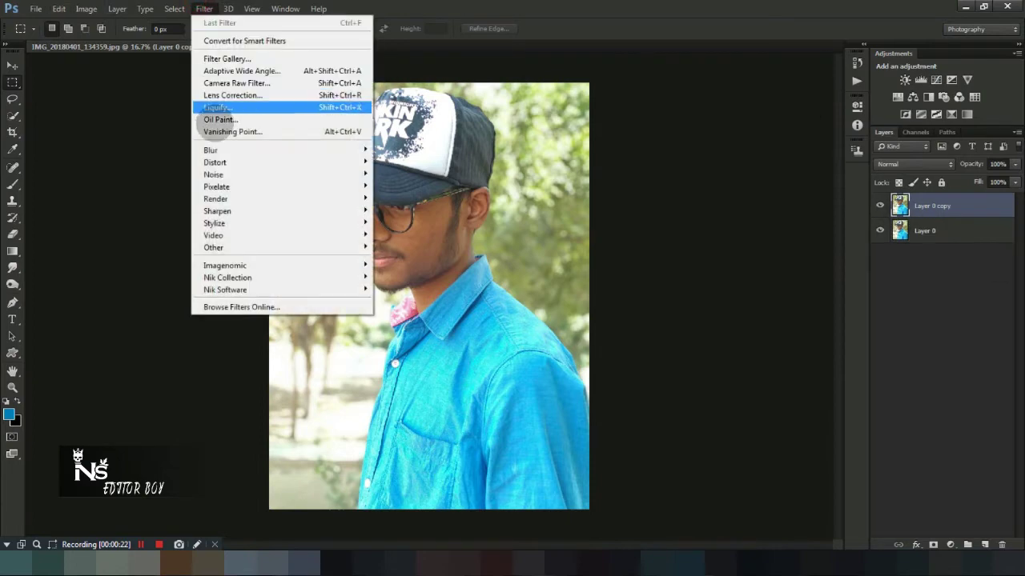
click(224, 84)
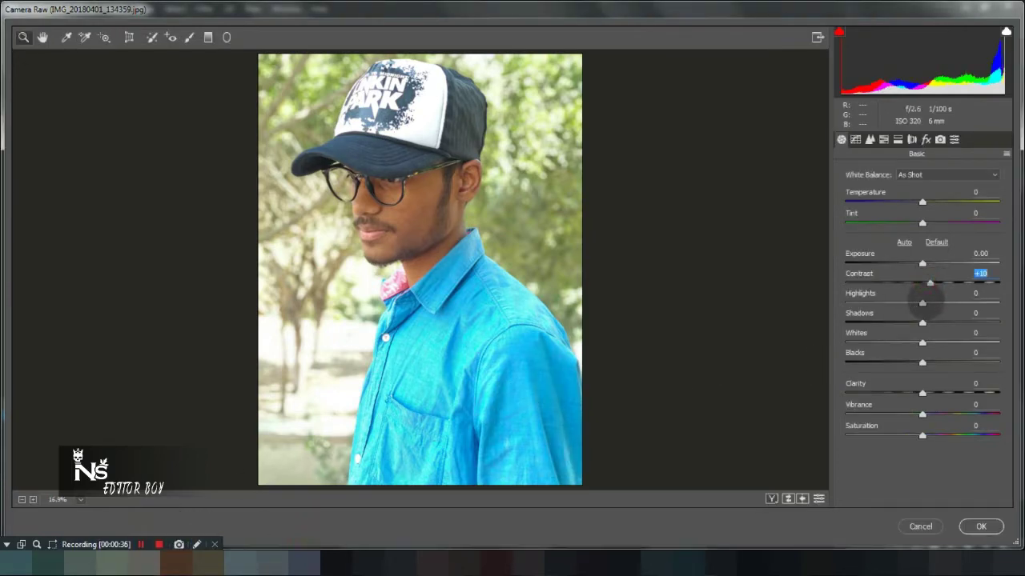
mouse_move(922, 302)
mouse_down()
mouse_move(825, 313)
mouse_move(886, 303)
mouse_move(955, 323)
mouse_move(901, 343)
mouse_move(951, 363)
mouse_move(937, 414)
mouse_up()
click(922, 393)
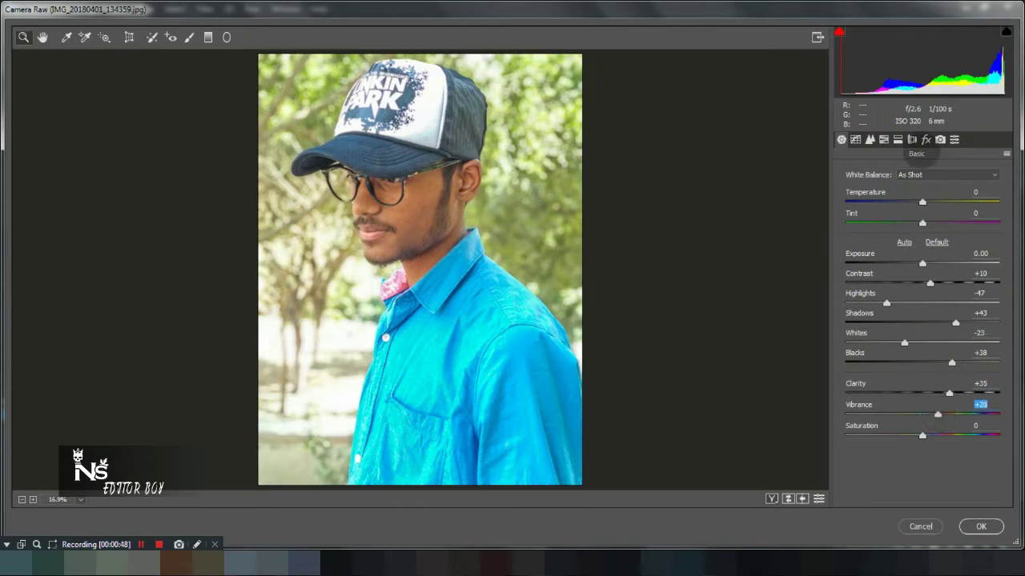
Set Yellows hue +56, Greens hue +67 and Oranges luminance +28, then apply Camera Raw
click(883, 139)
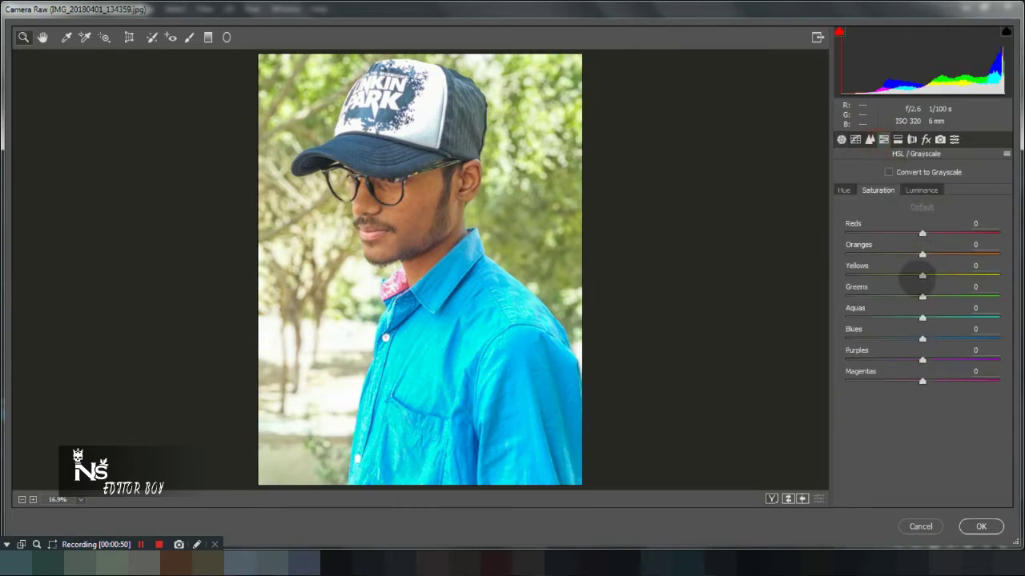
drag(922, 297, 944, 297)
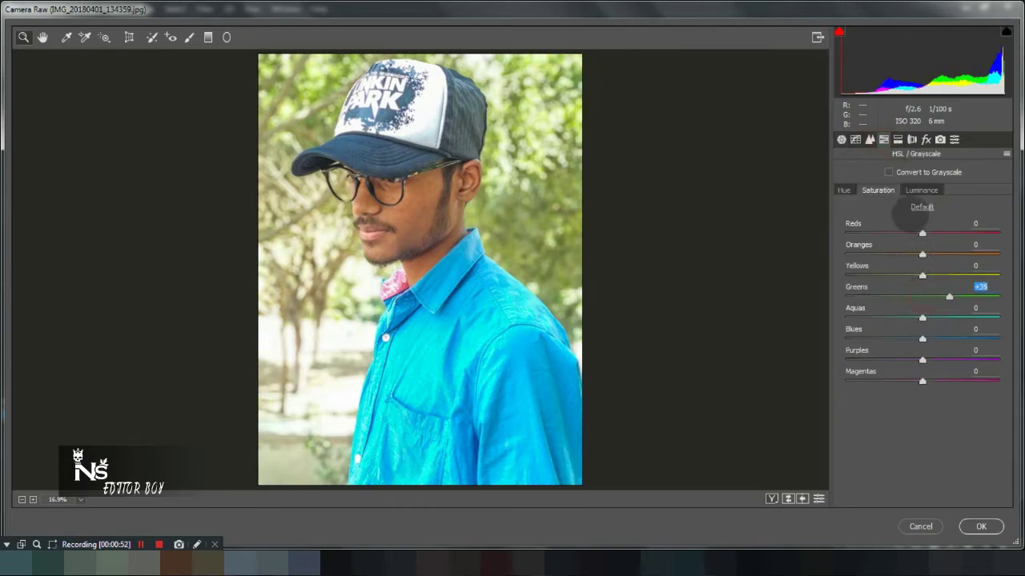
click(922, 207)
click(852, 191)
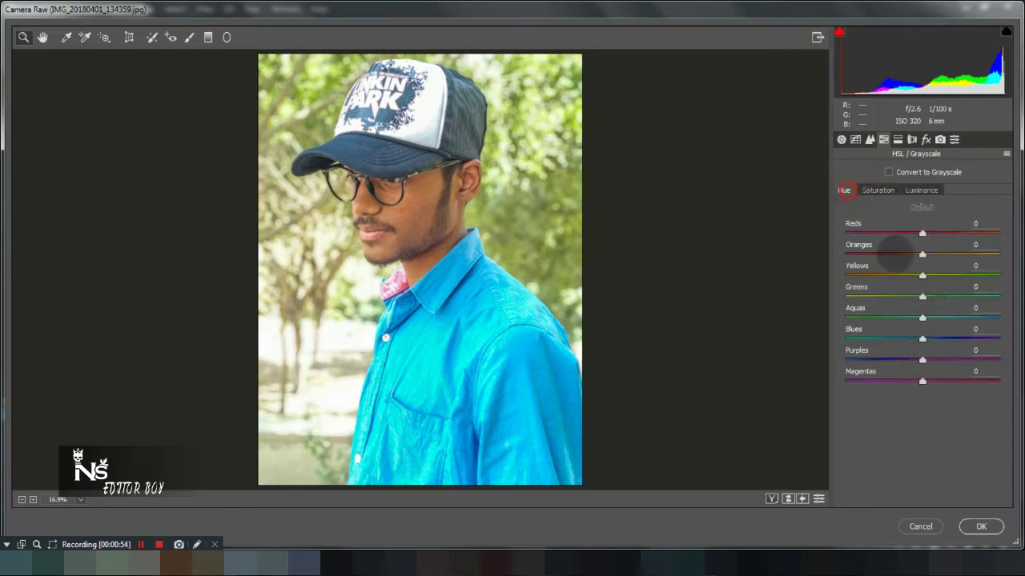
mouse_move(922, 276)
mouse_down()
mouse_move(979, 275)
mouse_move(965, 274)
mouse_move(984, 287)
mouse_move(911, 286)
mouse_move(985, 289)
mouse_move(982, 296)
mouse_up()
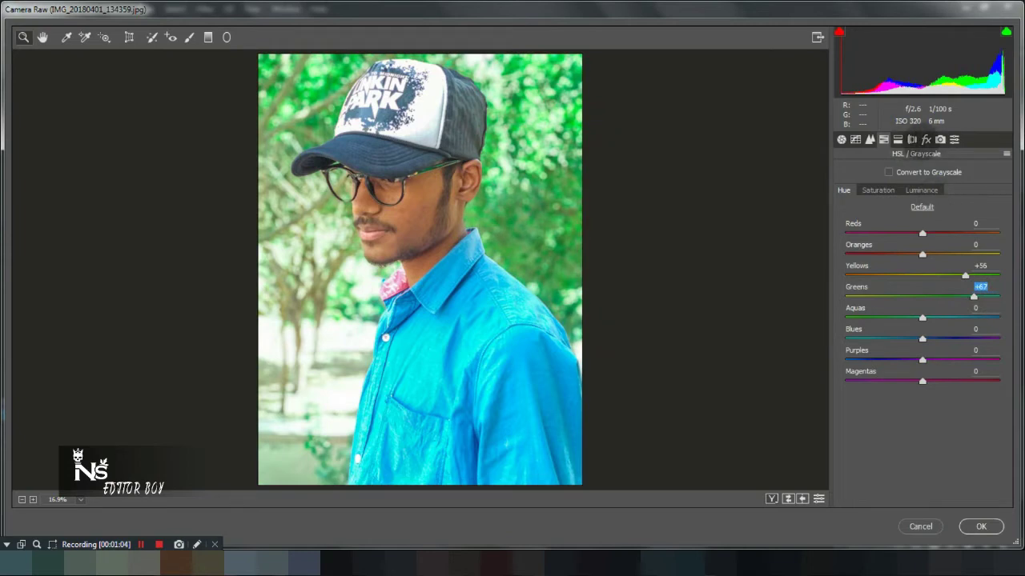
click(921, 189)
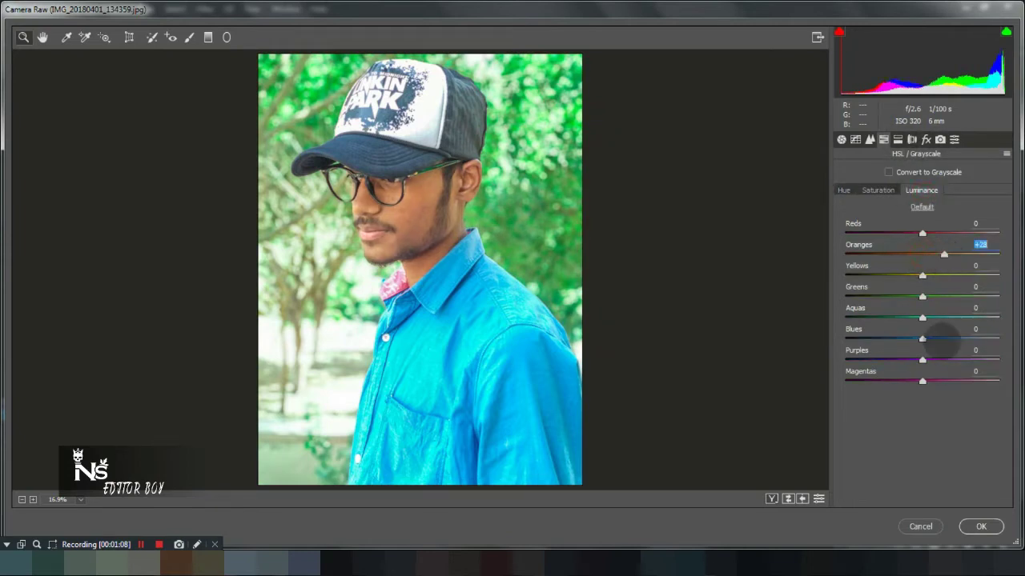
click(978, 526)
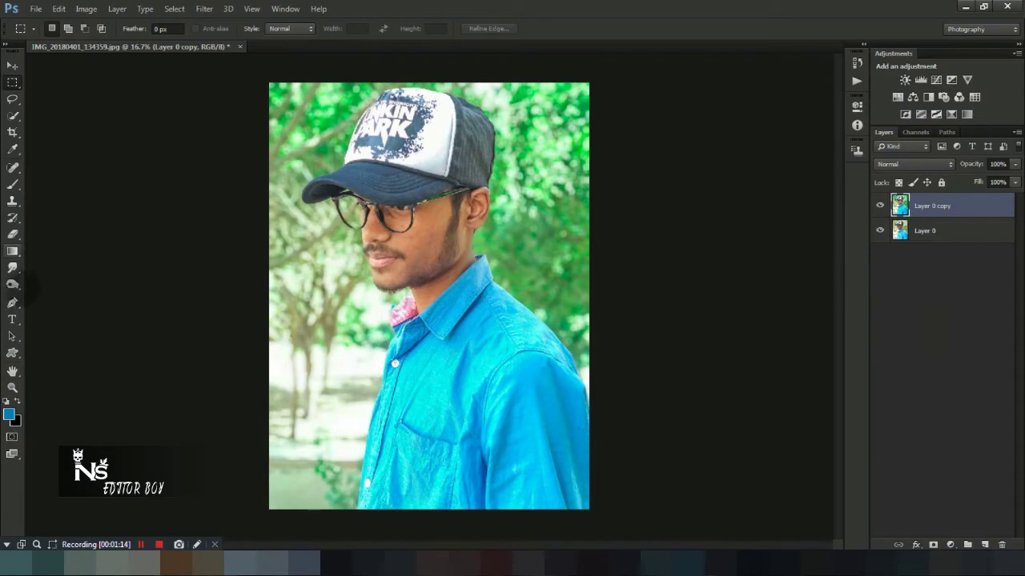
With the Pen tool at 100% zoom, place the first anchor at the shirt's bottom edge
click(12, 303)
key(ctrl+1)
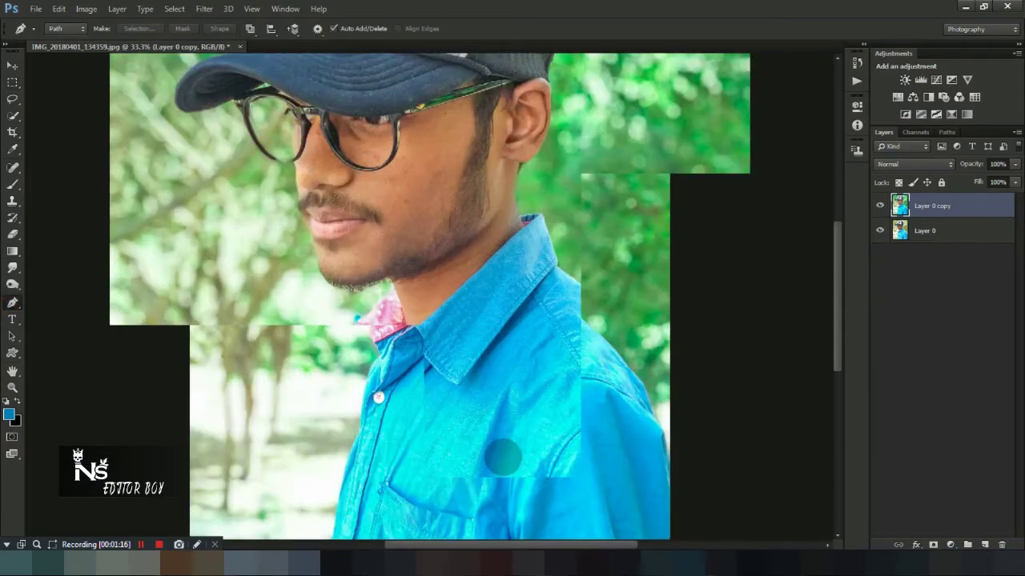
mouse_move(422, 448)
mouse_down()
mouse_move(526, 184)
mouse_move(327, 349)
mouse_up()
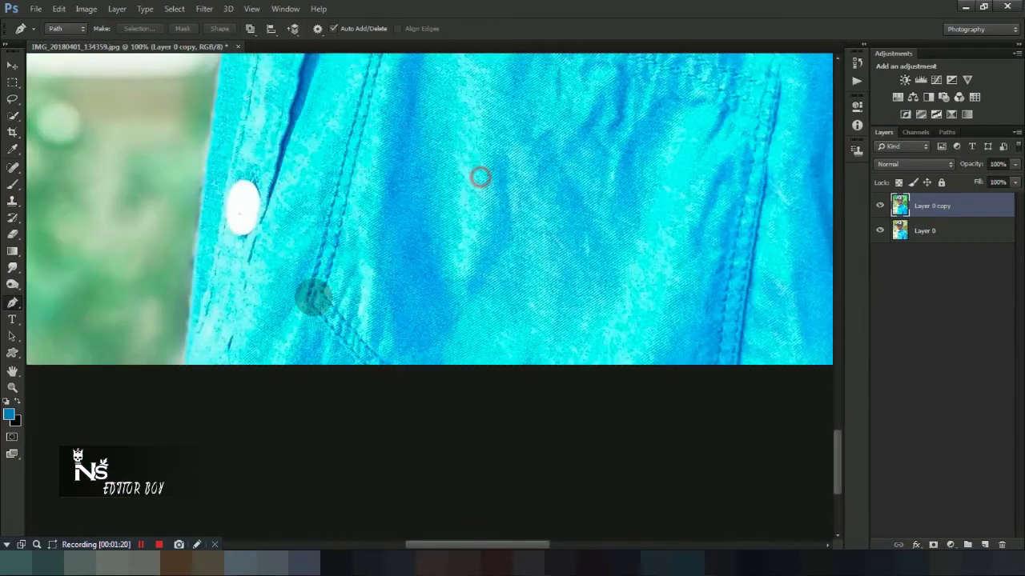
click(200, 255)
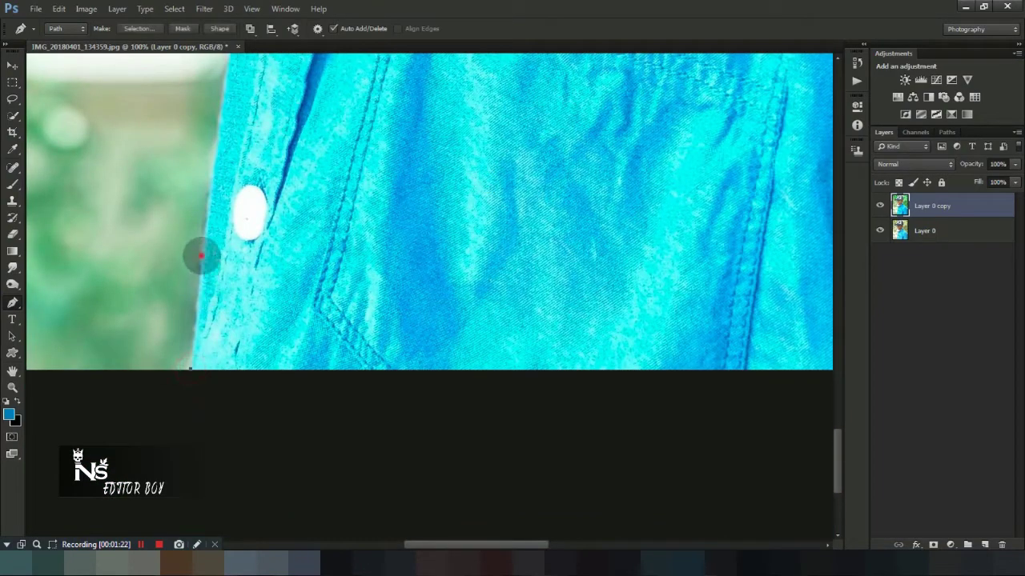
scroll(200, 240, up, 5)
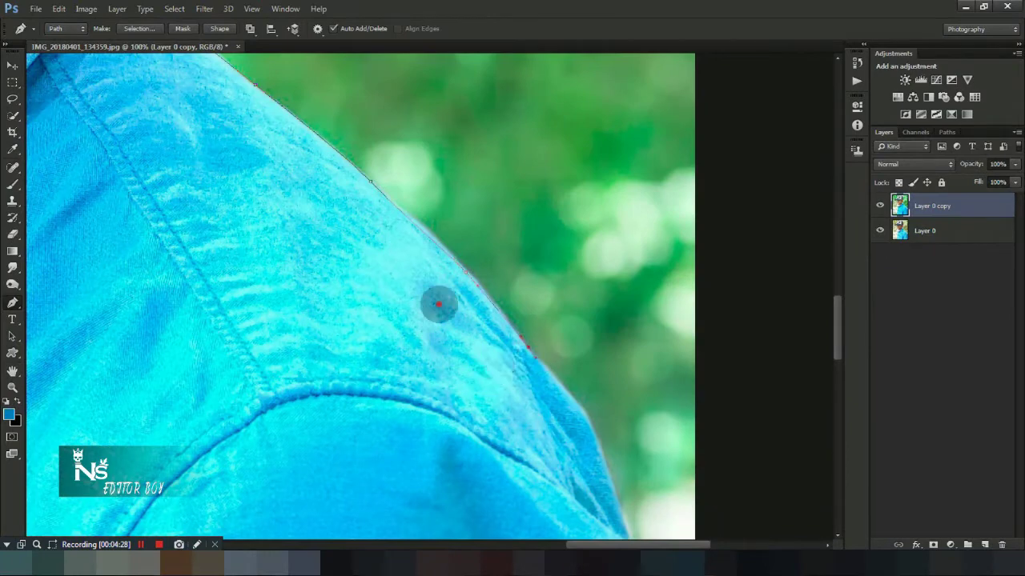
scroll(432, 296, down, 3)
scroll(424, 264, right, 3)
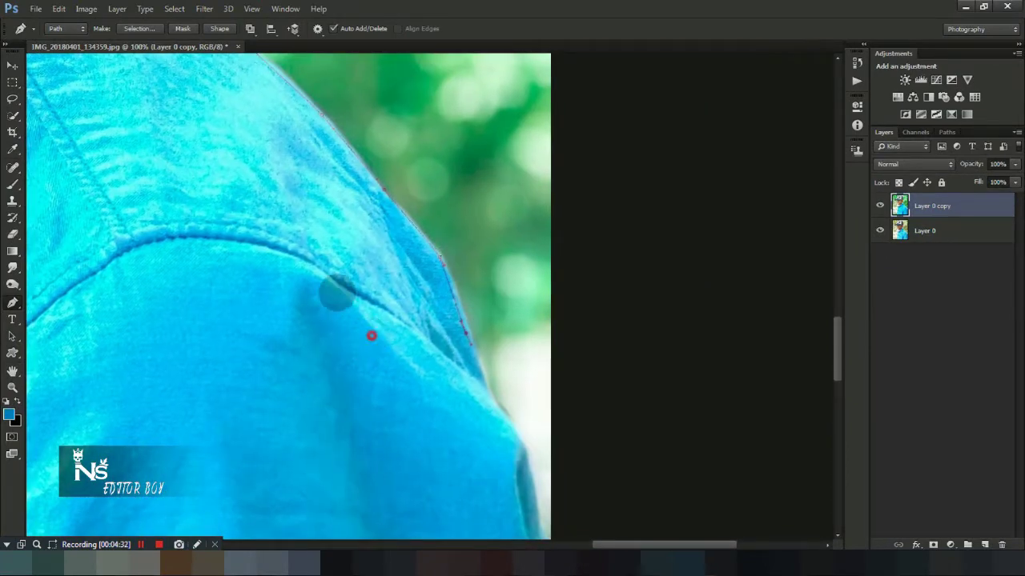
scroll(321, 264, down, 3)
scroll(320, 265, right, 2)
Add anchor points down the shirt edge and place the last one below the image
drag(426, 305, 437, 320)
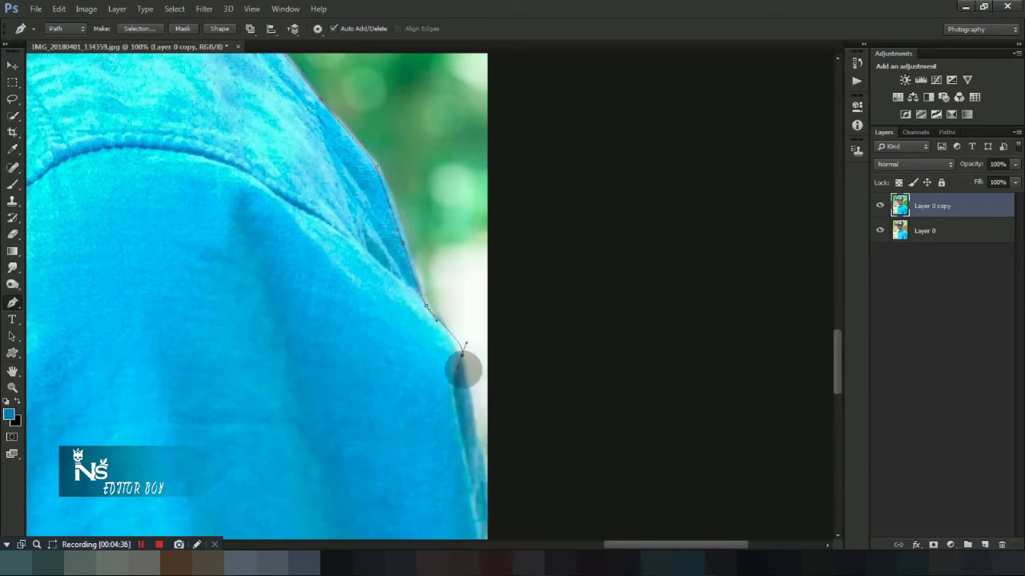
scroll(456, 374, down, 3)
scroll(455, 374, right, 2)
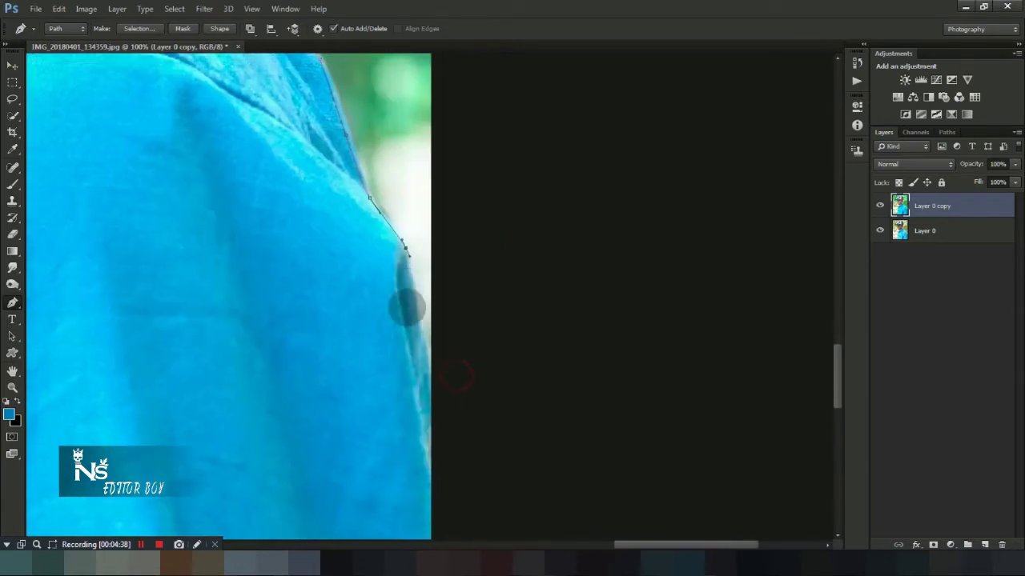
click(428, 427)
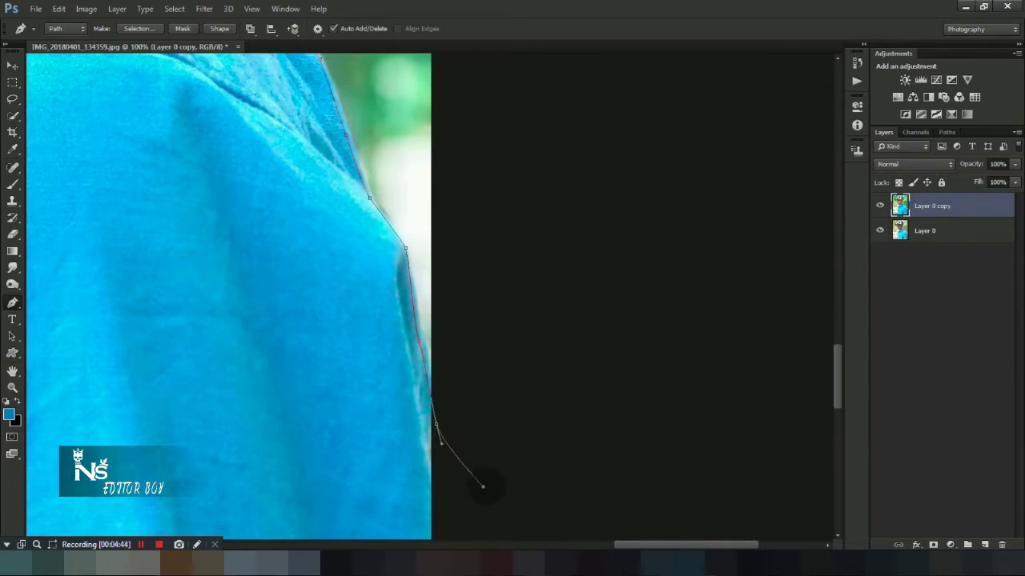
key(ctrl+minus)
key(ctrl+minus)
key(ctrl+minus)
key(ctrl+minus)
key(ctrl+minus)
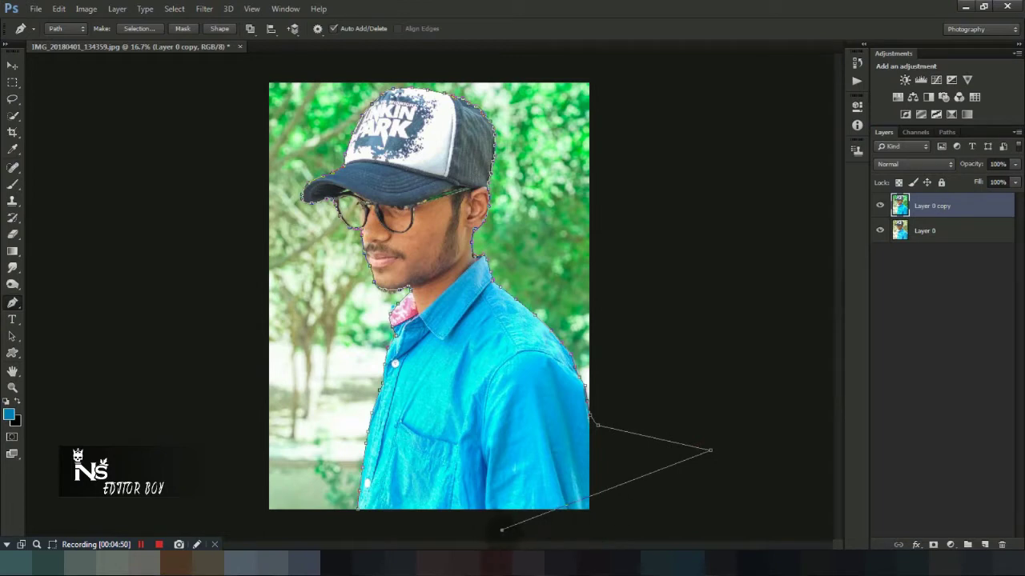
drag(501, 529, 610, 533)
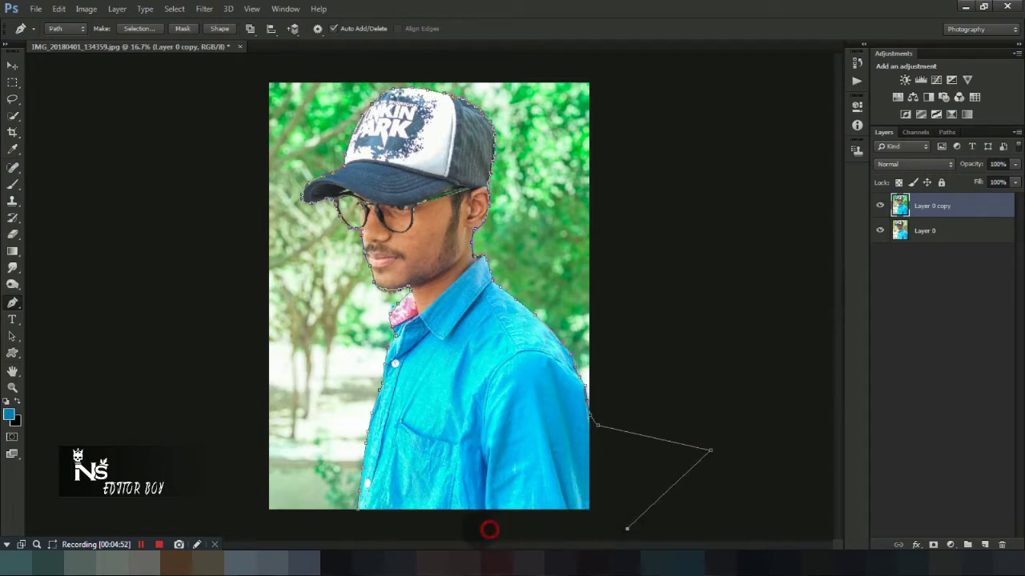
Close the path, turn it into a selection, and add a layer mask
click(356, 509)
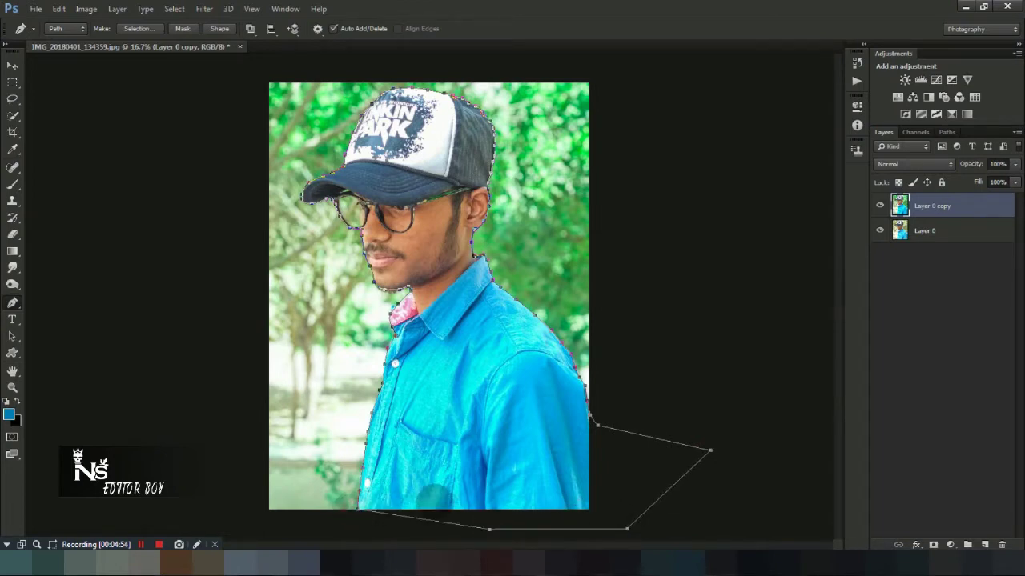
right_click(430, 472)
click(479, 215)
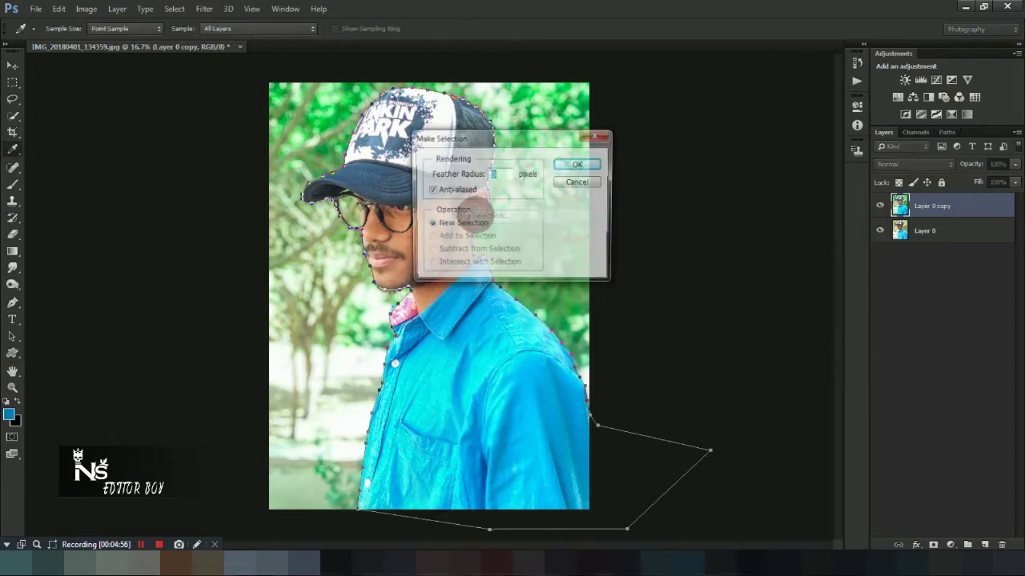
key(Return)
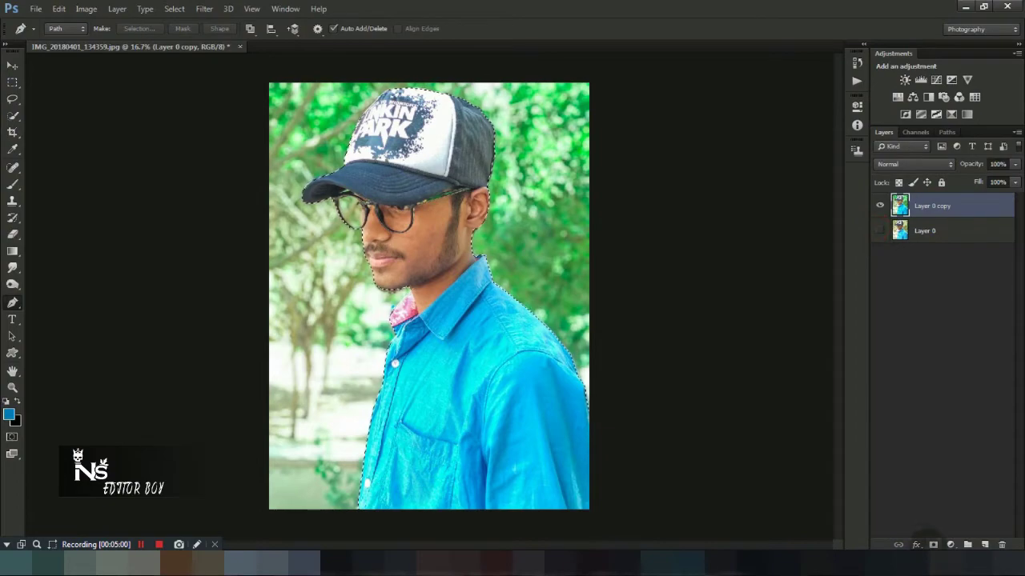
click(932, 545)
click(879, 231)
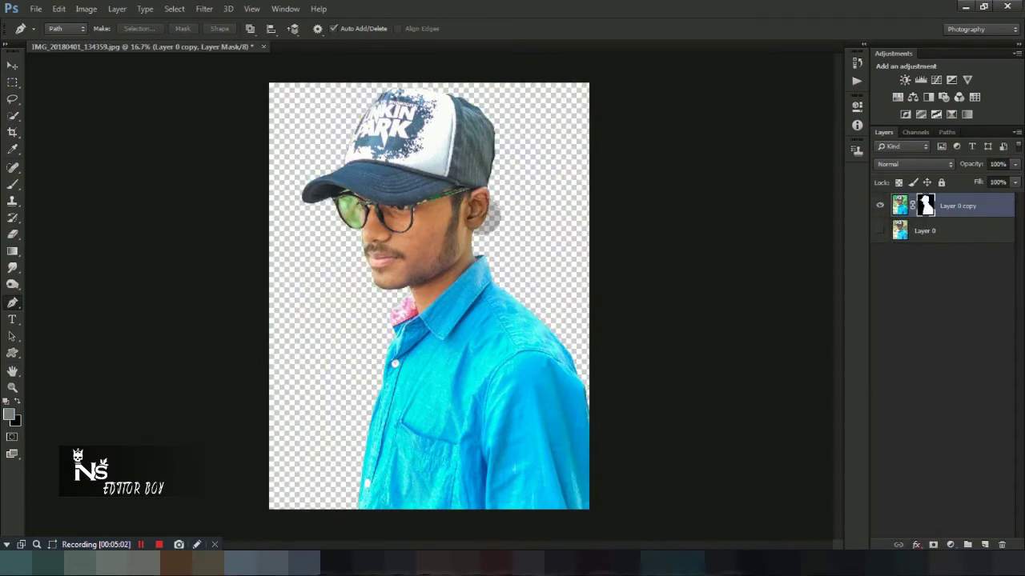
Zoom in and pan over the neck and glasses to inspect the cutout edges
key(ctrl+plus)
key(ctrl+plus)
key(ctrl+plus)
key(ctrl+plus)
key(ctrl+plus)
key(ctrl+plus)
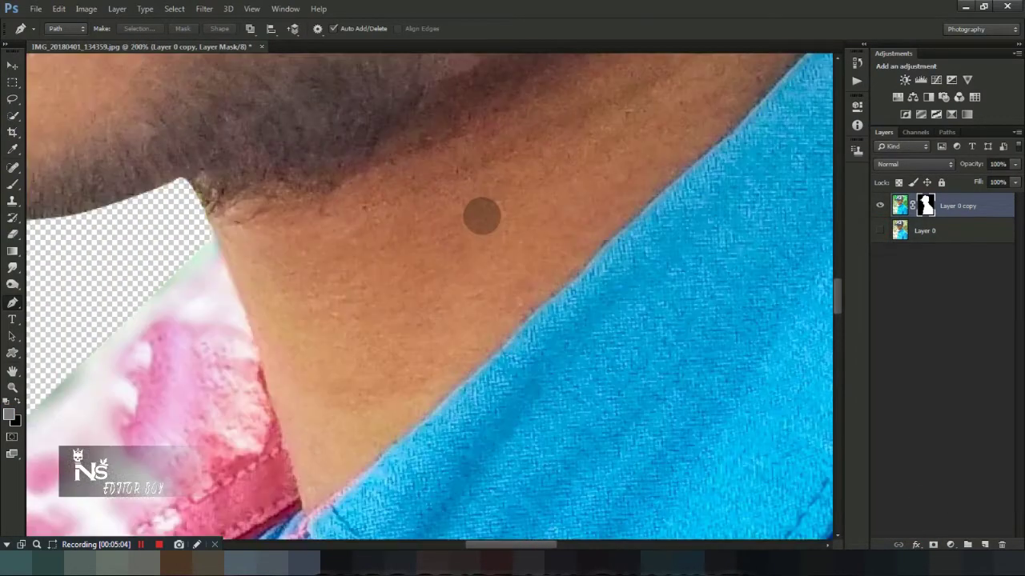
drag(291, 147, 517, 356)
drag(264, 160, 457, 291)
mouse_move(256, 120)
mouse_down()
mouse_move(441, 213)
mouse_move(448, 200)
mouse_up()
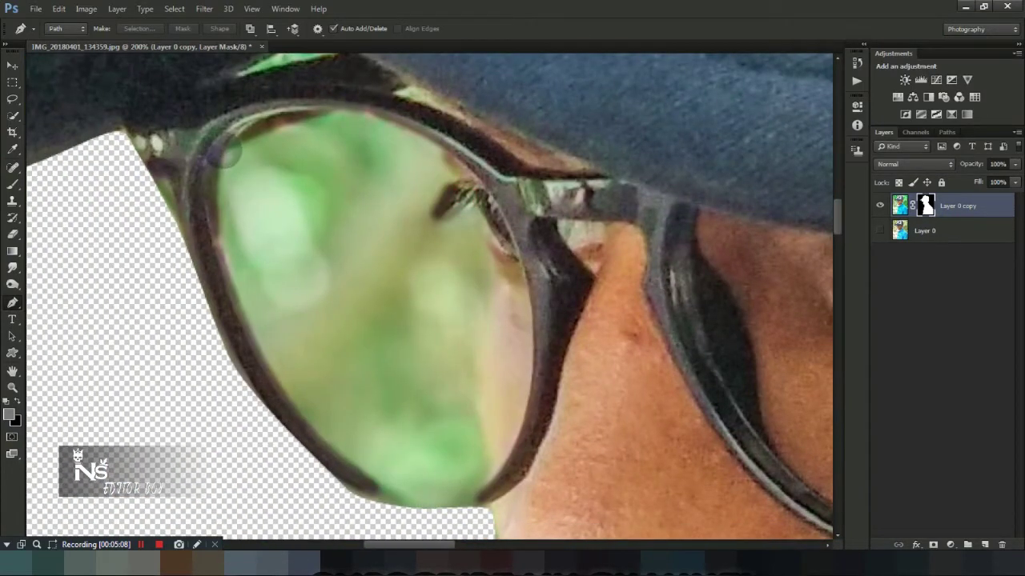
Undo the mask and start a pen path along the inside of the glasses rim
key(ctrl+z)
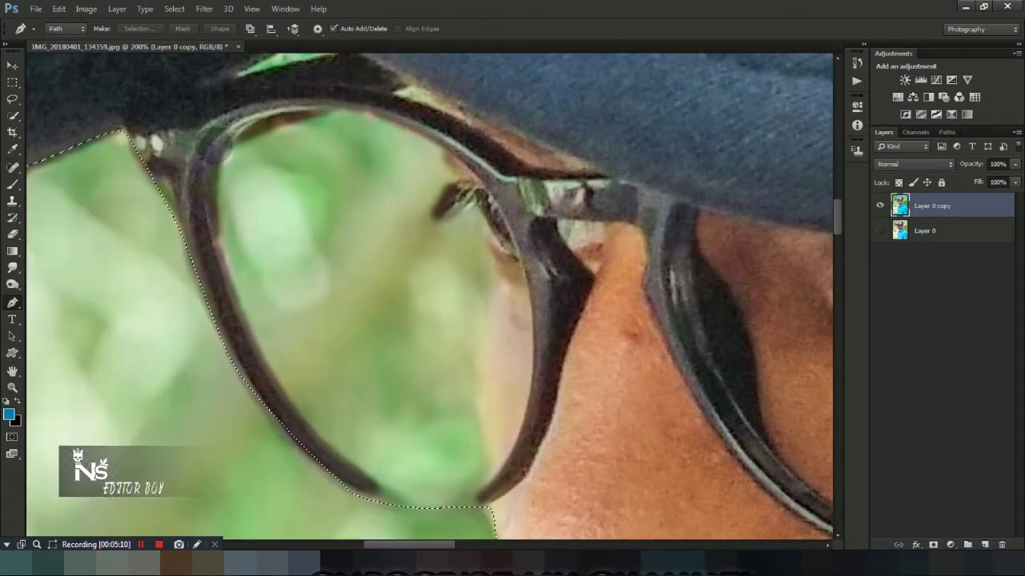
click(222, 151)
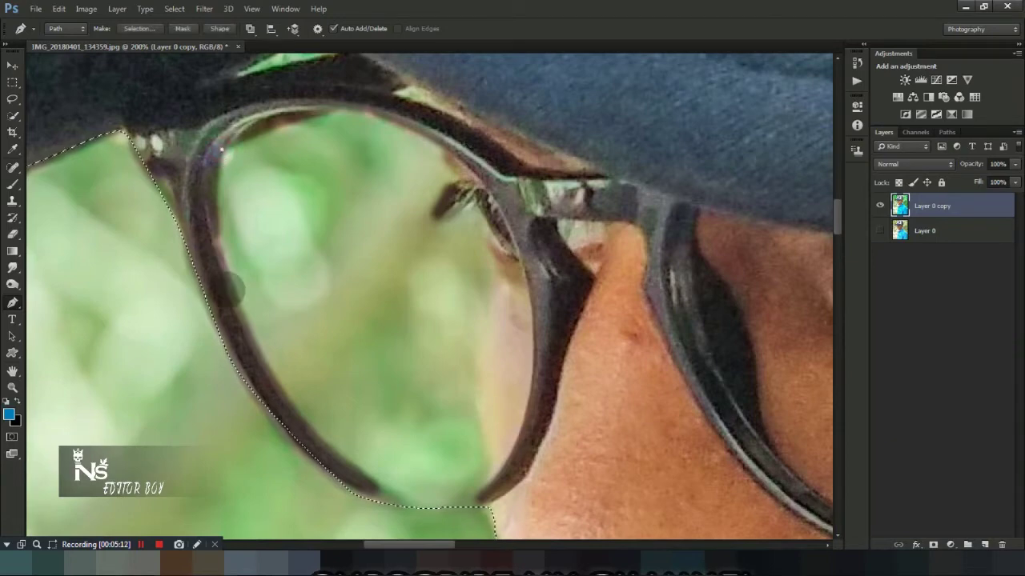
drag(241, 313, 272, 381)
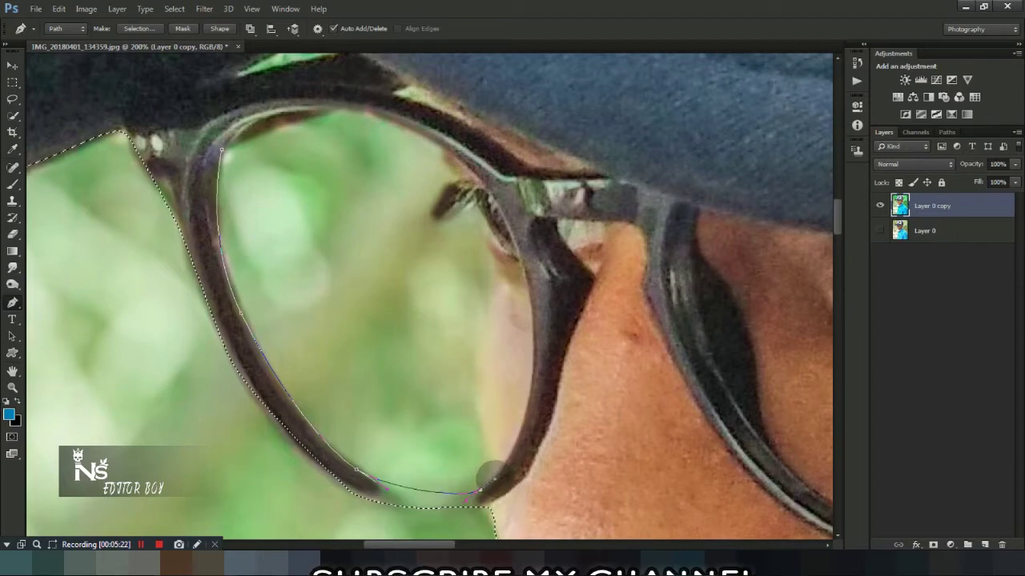
drag(528, 390, 530, 356)
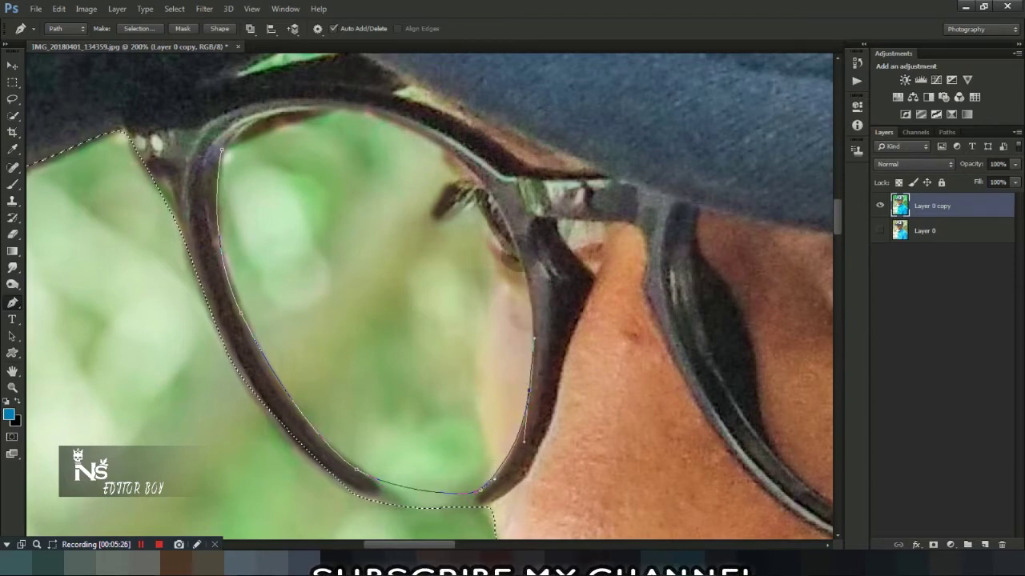
Trace the lens outline up and across the top rim, closing it at the start
click(857, 62)
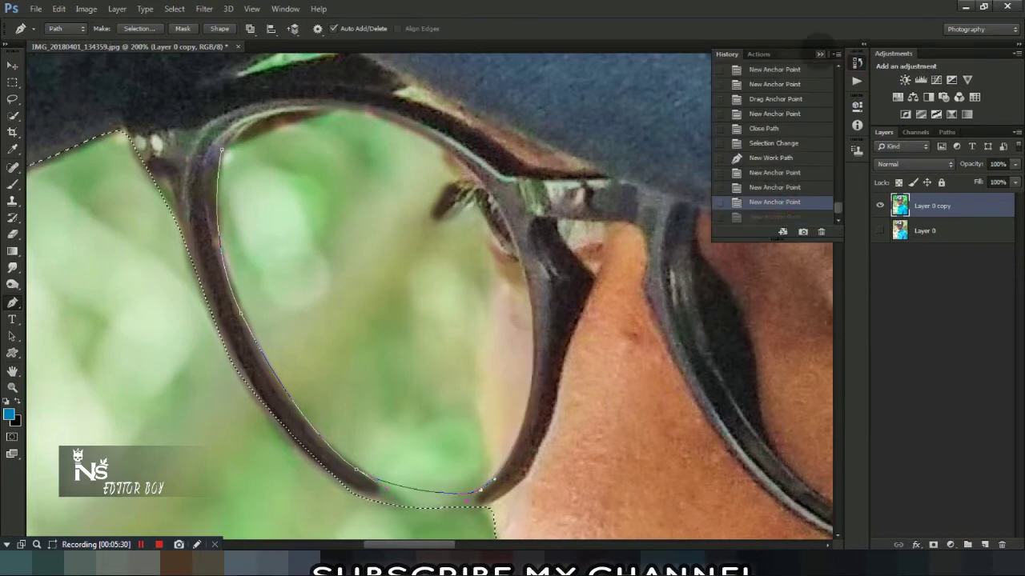
click(856, 63)
drag(485, 439, 479, 410)
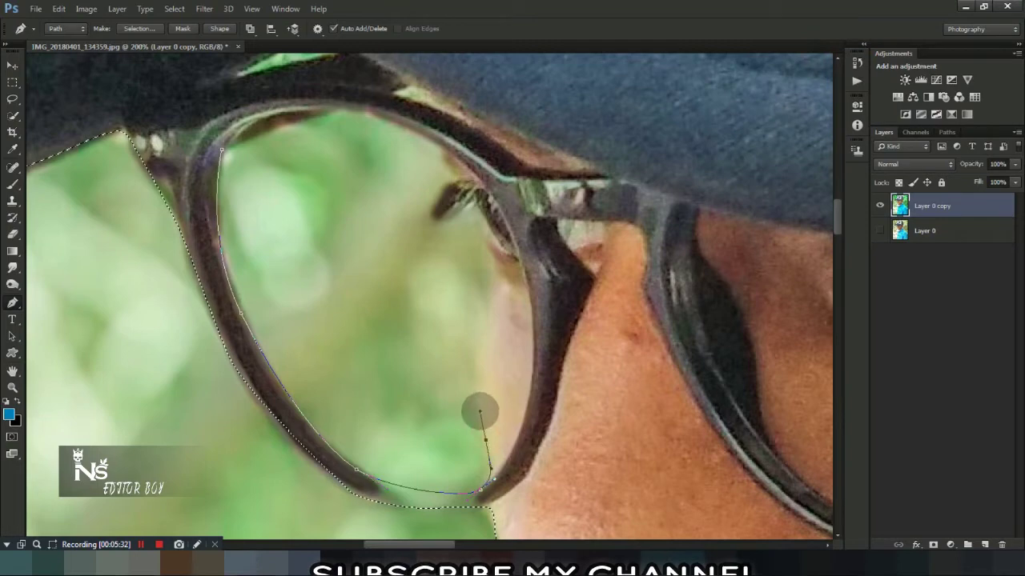
drag(488, 307, 491, 256)
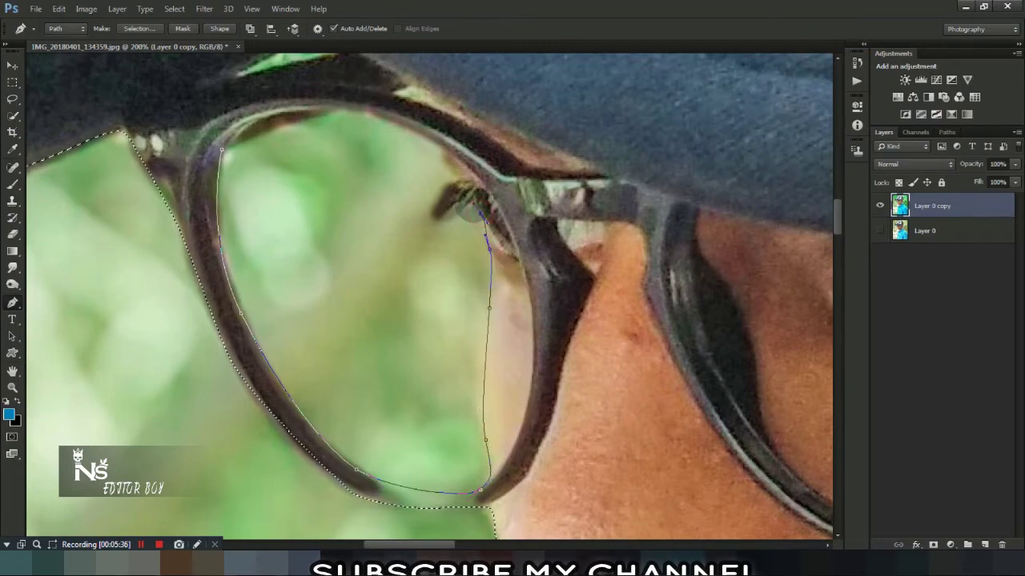
drag(440, 213, 453, 175)
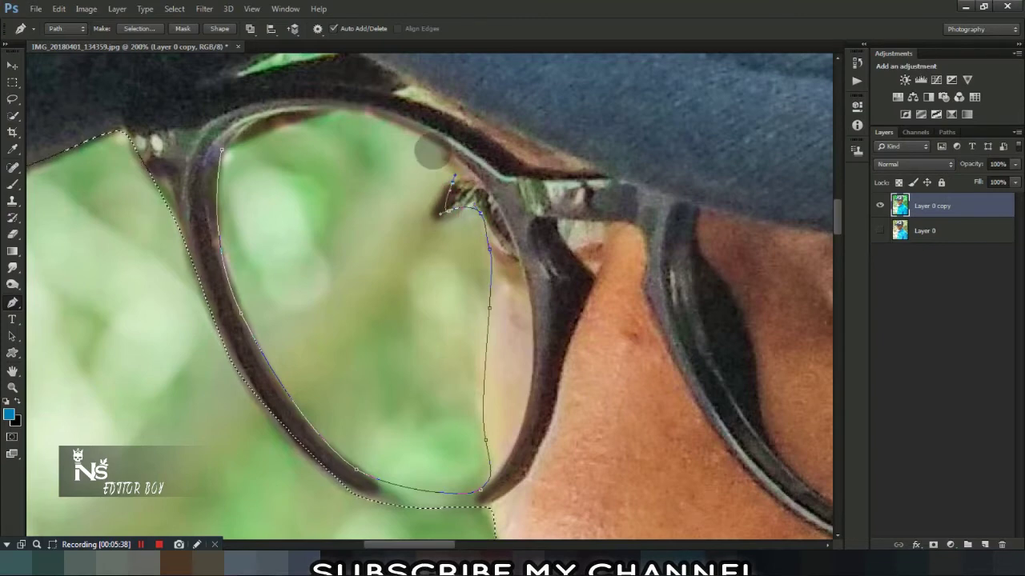
drag(422, 133, 391, 126)
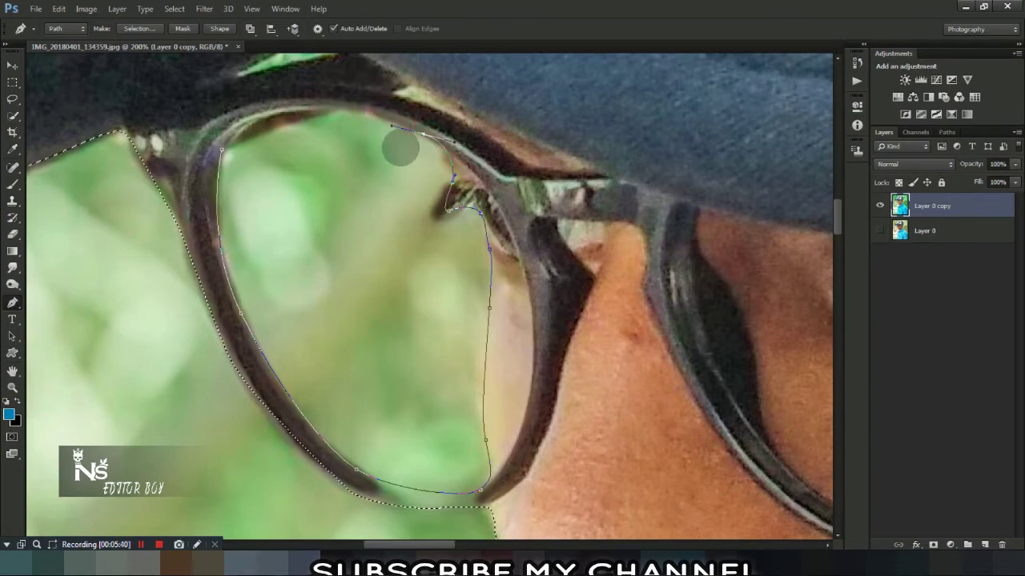
click(308, 115)
drag(308, 115, 337, 107)
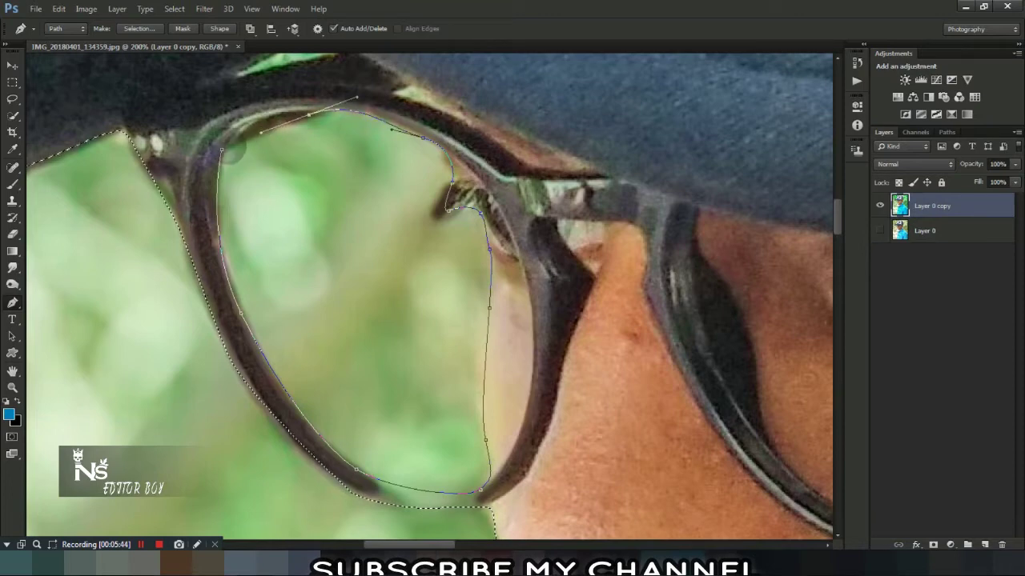
click(228, 151)
Make a selection from the lens path with Add to Selection, undo, and retry
right_click(333, 186)
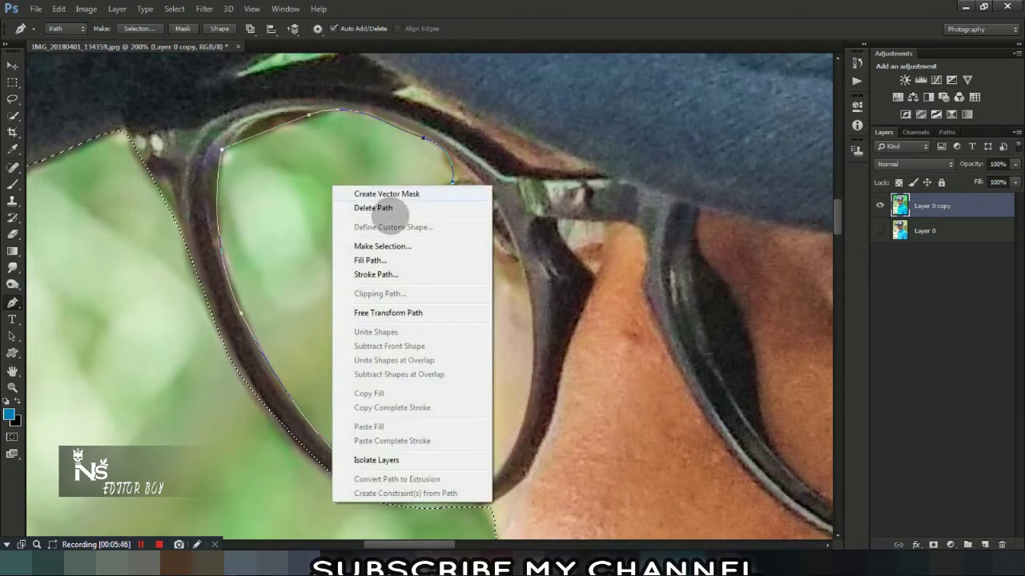
click(392, 245)
click(445, 237)
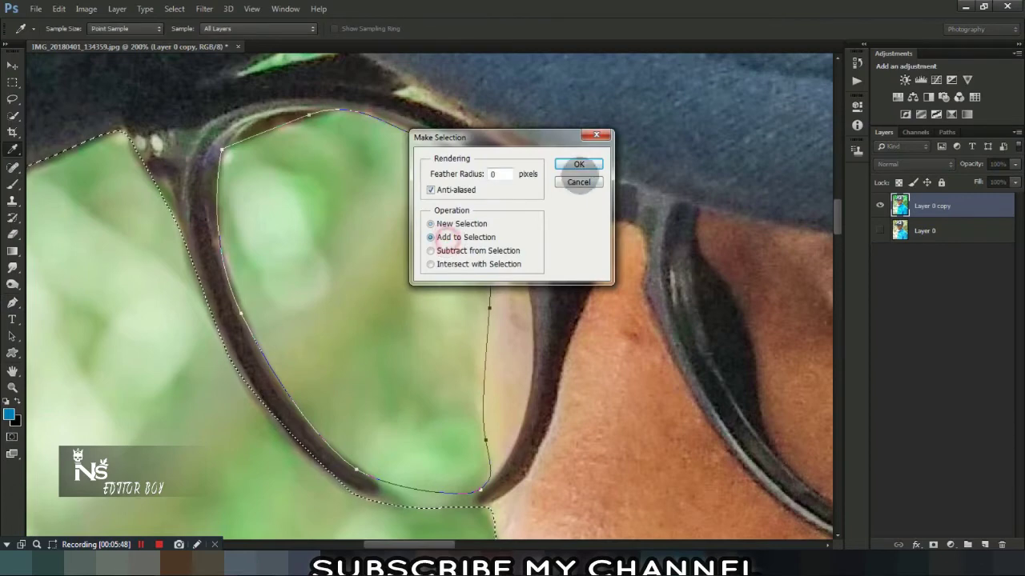
click(579, 165)
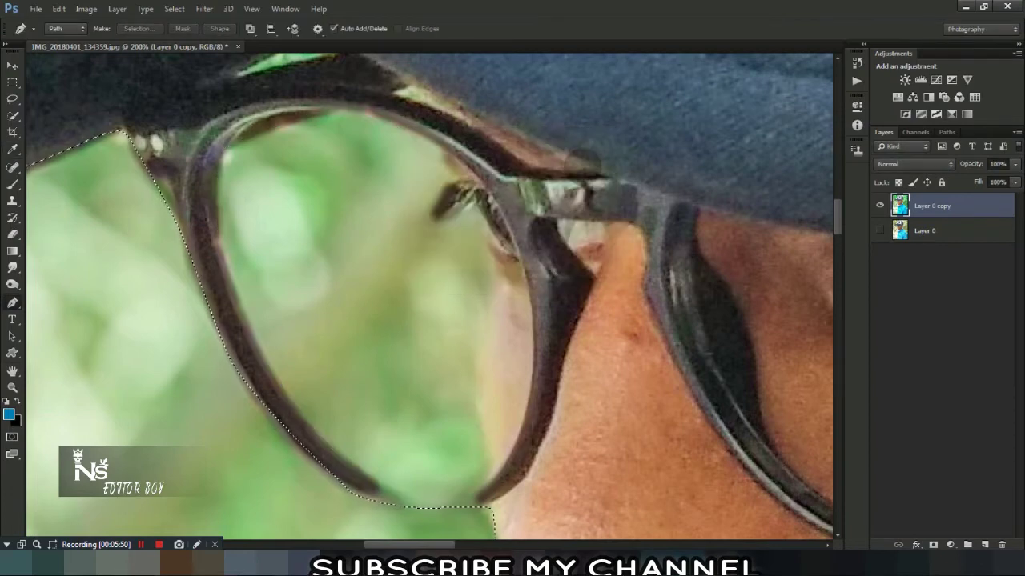
key(ctrl+z)
right_click(249, 165)
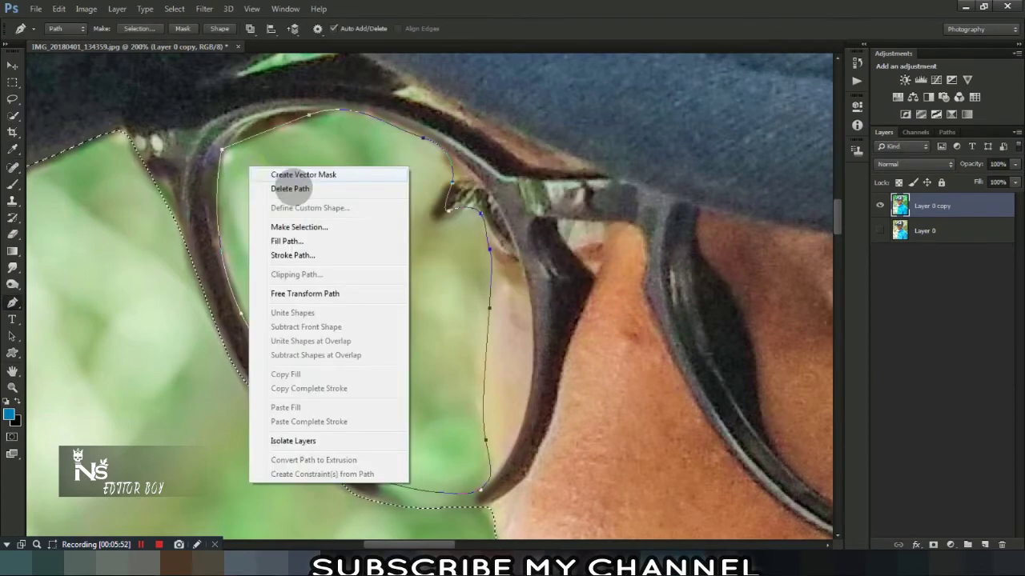
click(297, 225)
click(578, 164)
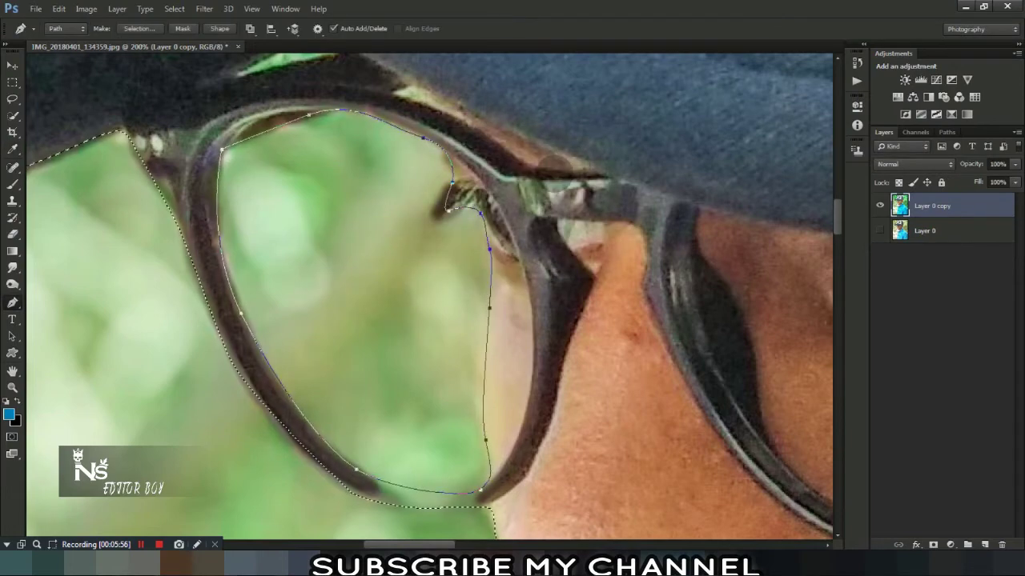
Subtract the lens path from the selection and zoom out to see the photo
right_click(421, 238)
click(472, 295)
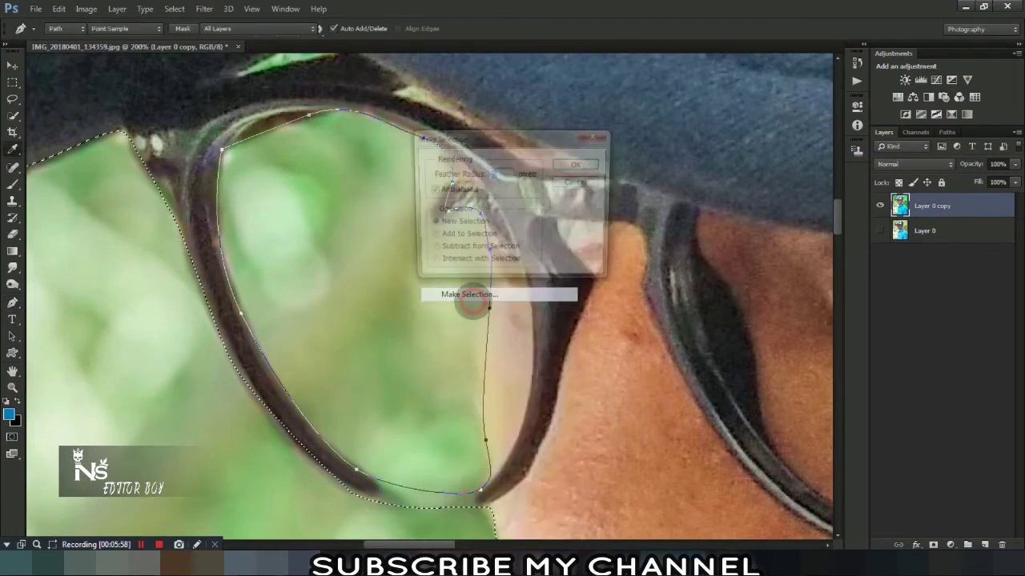
click(450, 250)
click(578, 164)
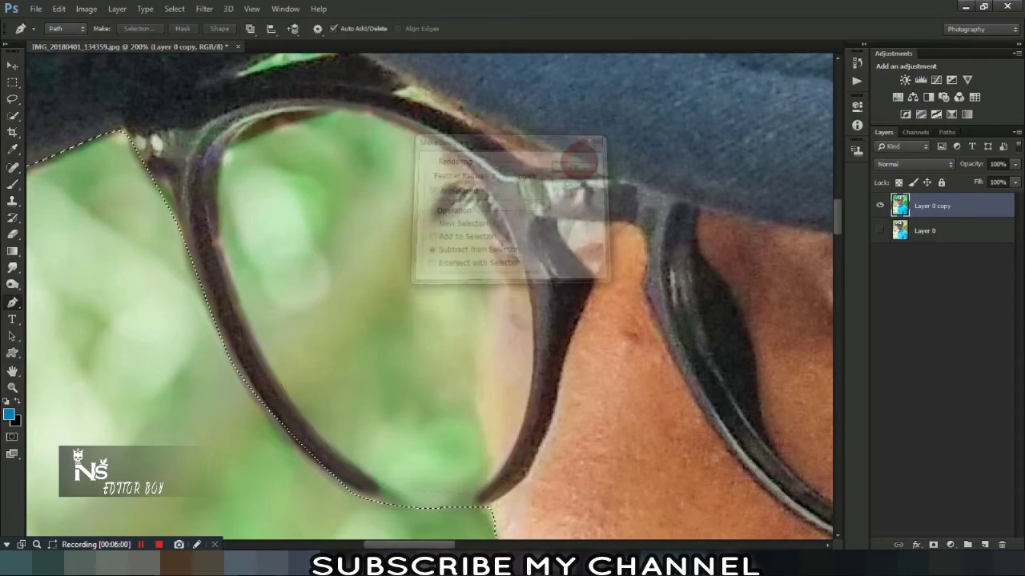
key(ctrl+minus)
key(ctrl+minus)
key(ctrl+minus)
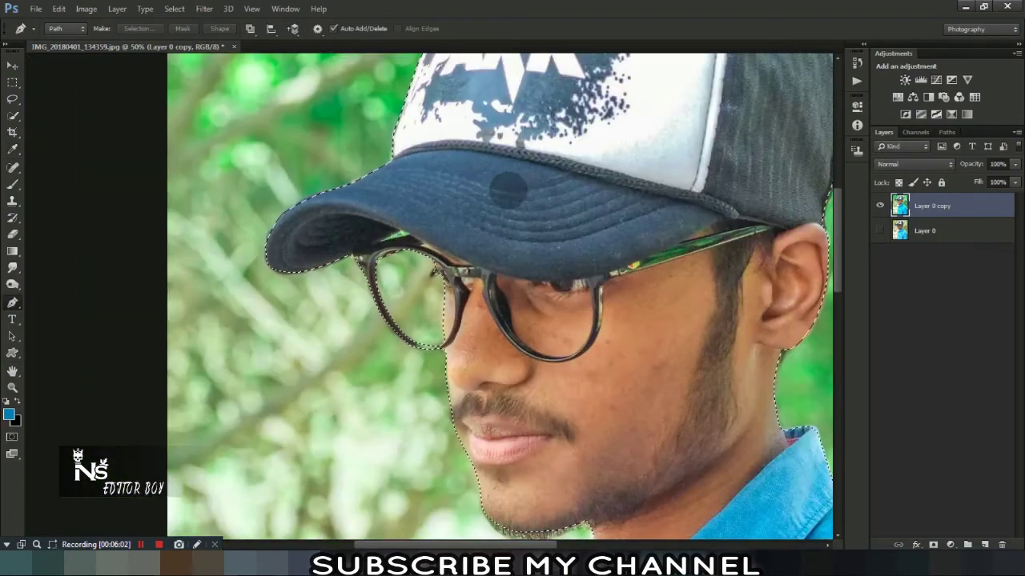
key(ctrl+minus)
key(ctrl+minus)
key(ctrl+minus)
key(ctrl+plus)
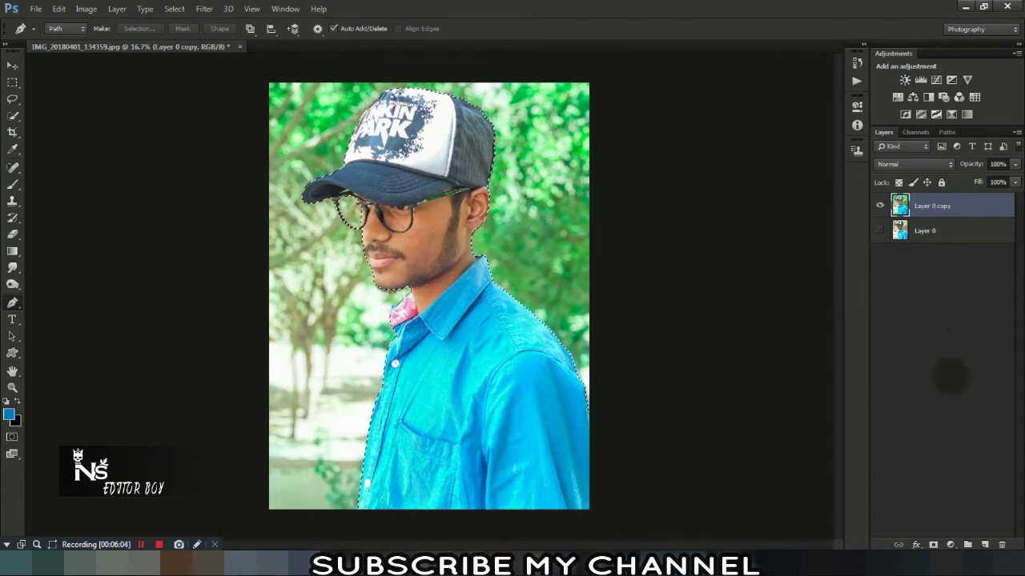
Add a layer mask from the selection, check visibility, and apply the mask to Layer 0 copy
click(932, 544)
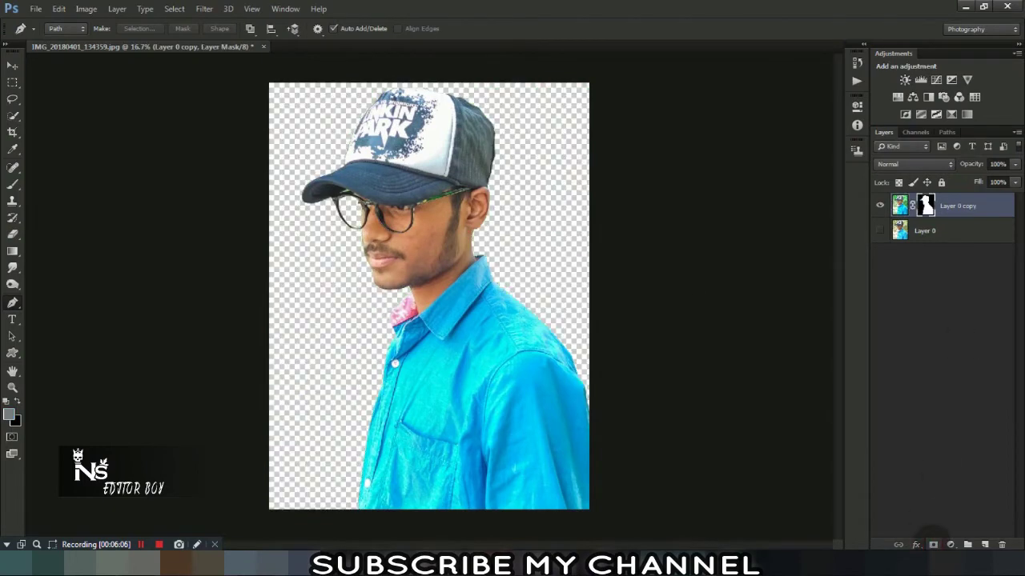
click(879, 205)
click(879, 206)
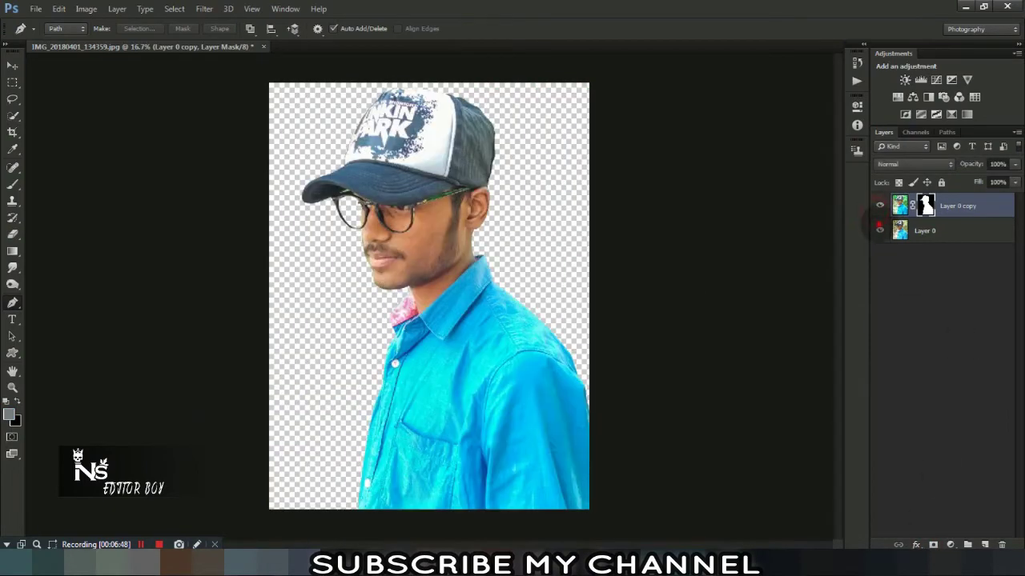
click(879, 230)
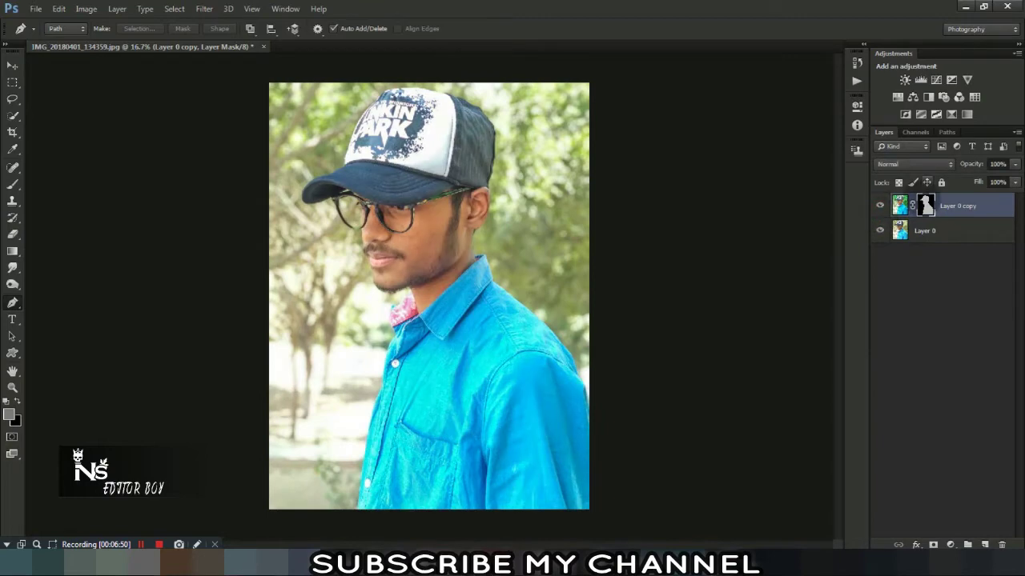
right_click(925, 206)
click(897, 248)
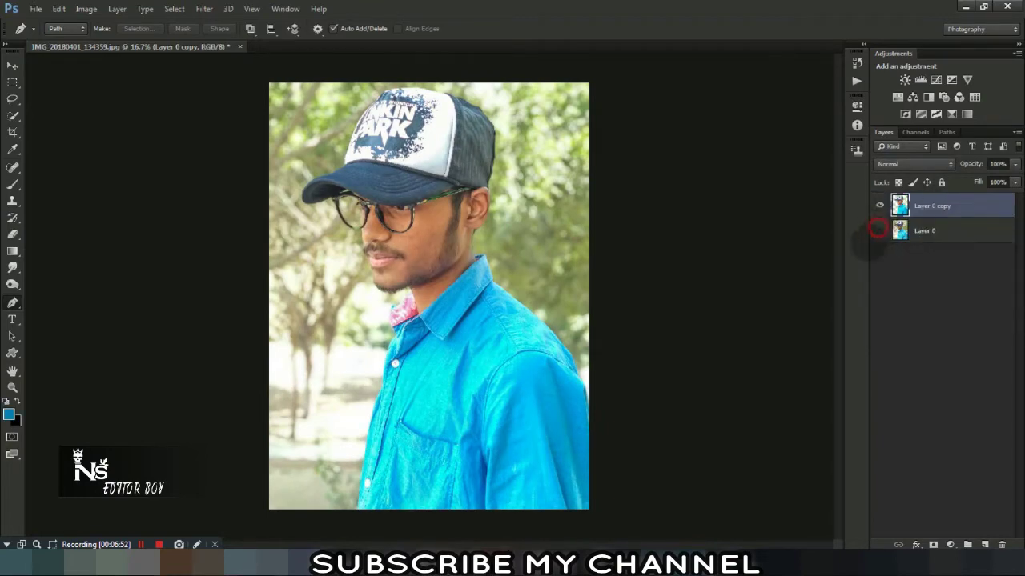
click(879, 230)
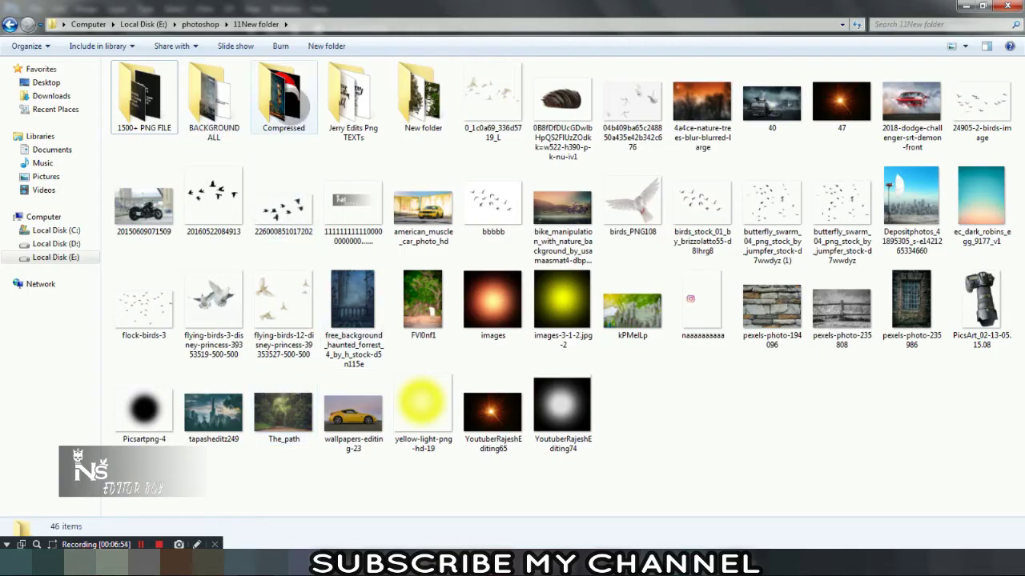
Open BACKGROUND ALL and drag BACKGROUND 3 into Photoshop
double_click(196, 113)
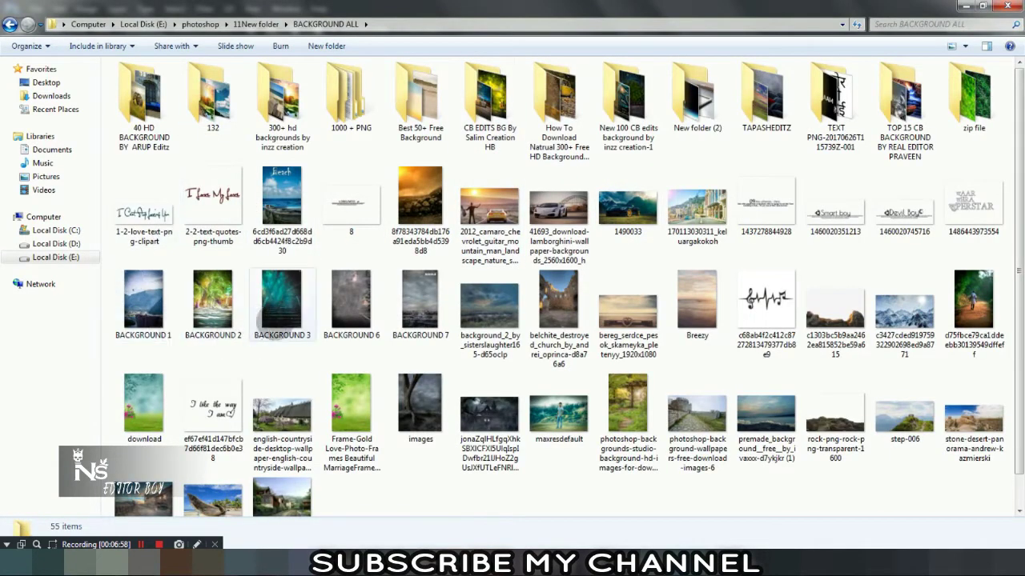
mouse_move(281, 304)
mouse_down()
mouse_move(256, 532)
mouse_move(376, 284)
mouse_up()
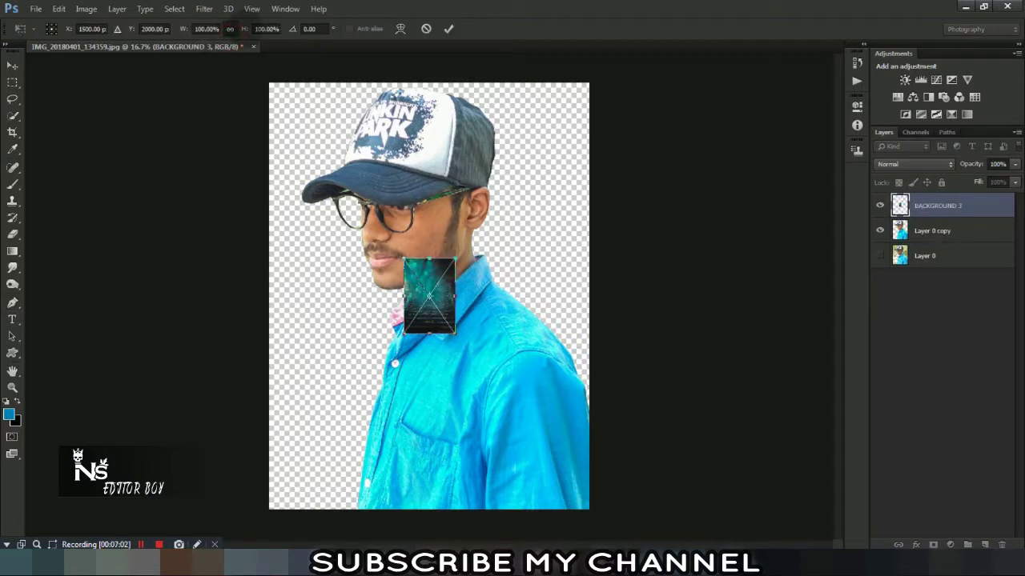
Stretch BACKGROUND 3 over the canvas, move it below Layer 0 copy, and rasterize it
drag(245, 29, 588, 18)
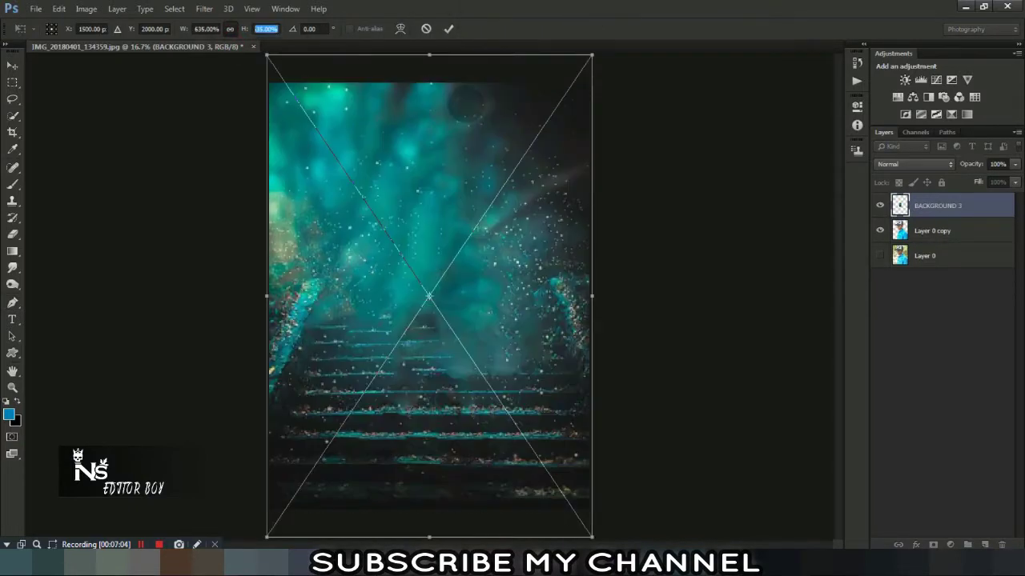
double_click(453, 105)
drag(968, 209, 965, 245)
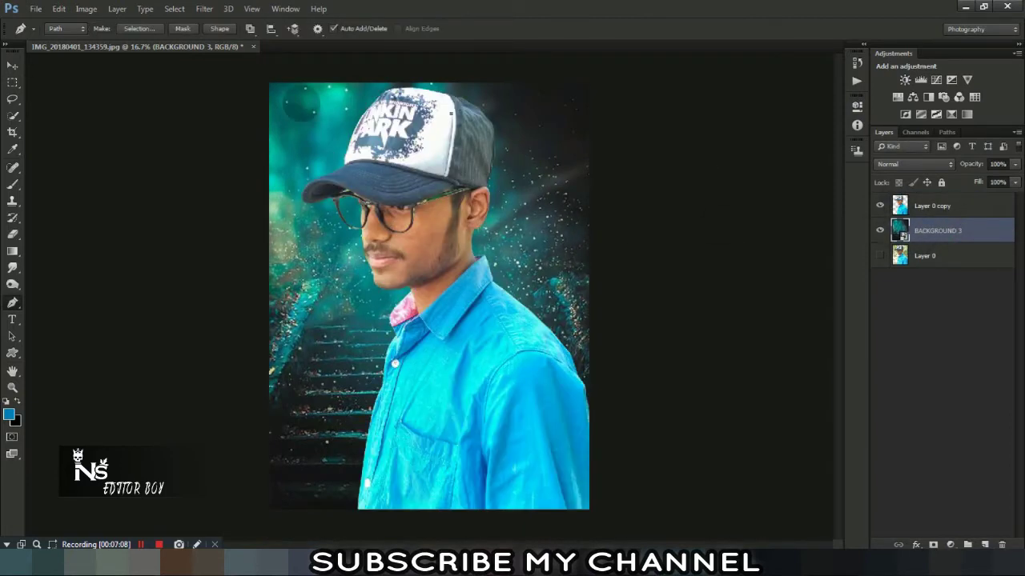
right_click(929, 229)
click(791, 167)
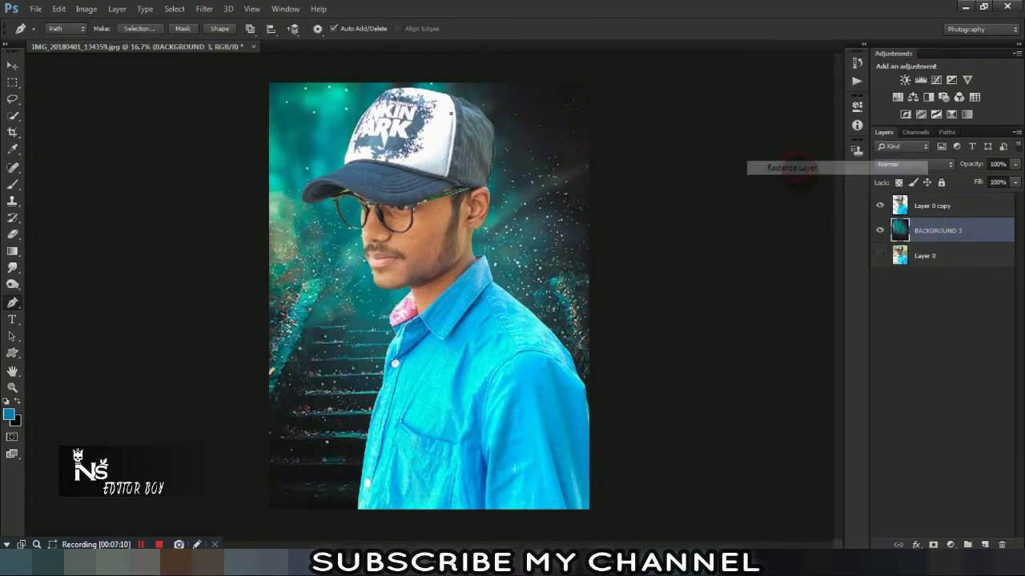
Try a Gaussian Blur of about 38.7 px on the background, then cancel it
click(204, 9)
mouse_move(210, 150)
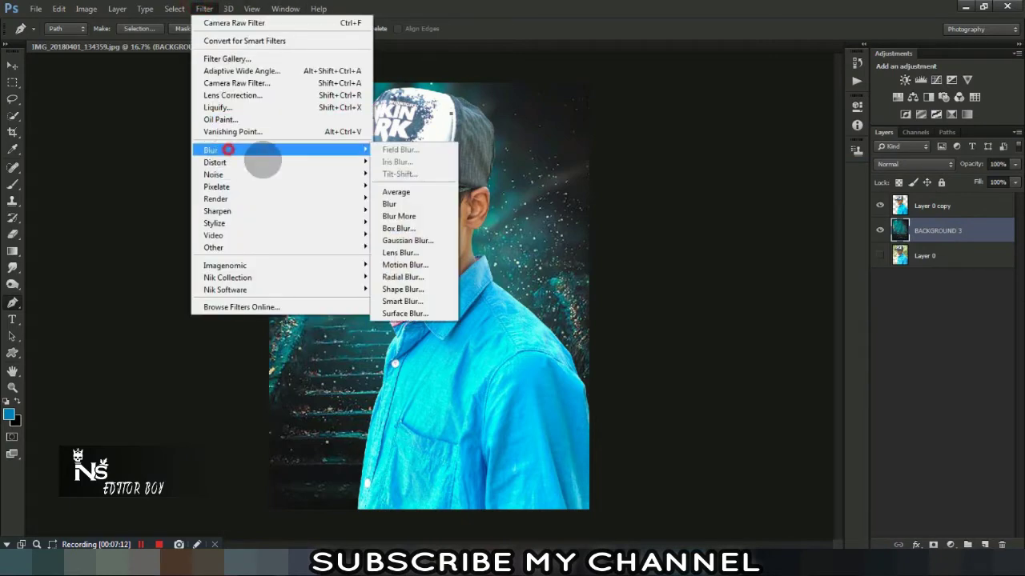
click(417, 240)
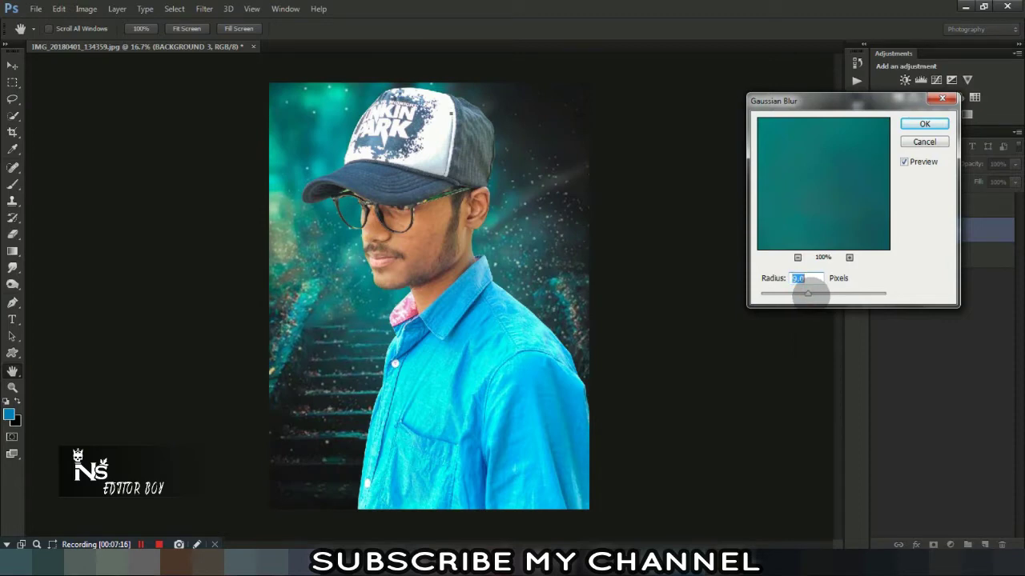
mouse_move(814, 294)
mouse_down()
mouse_move(839, 290)
mouse_move(825, 293)
mouse_up()
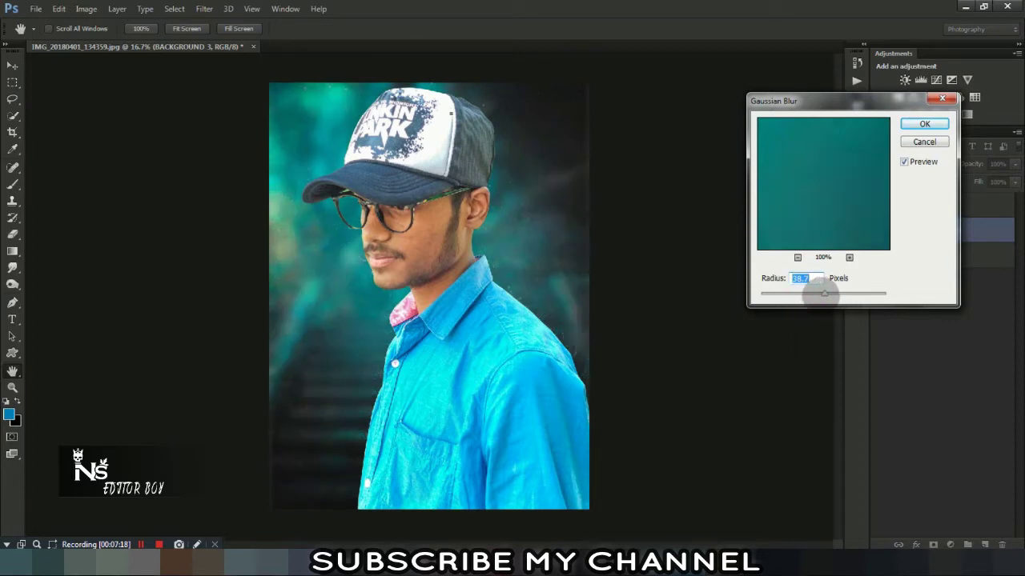
click(924, 142)
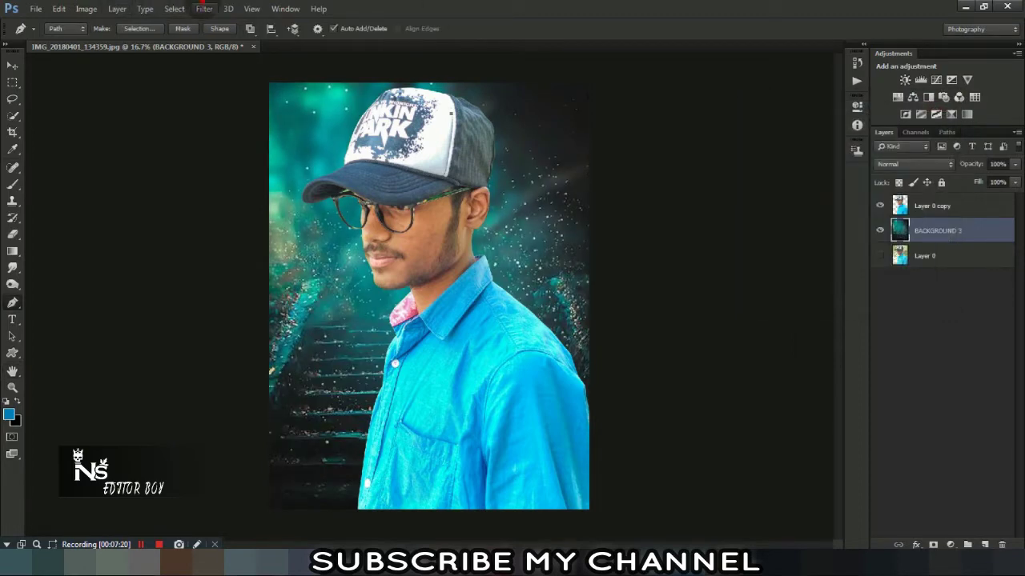
click(203, 8)
mouse_move(241, 149)
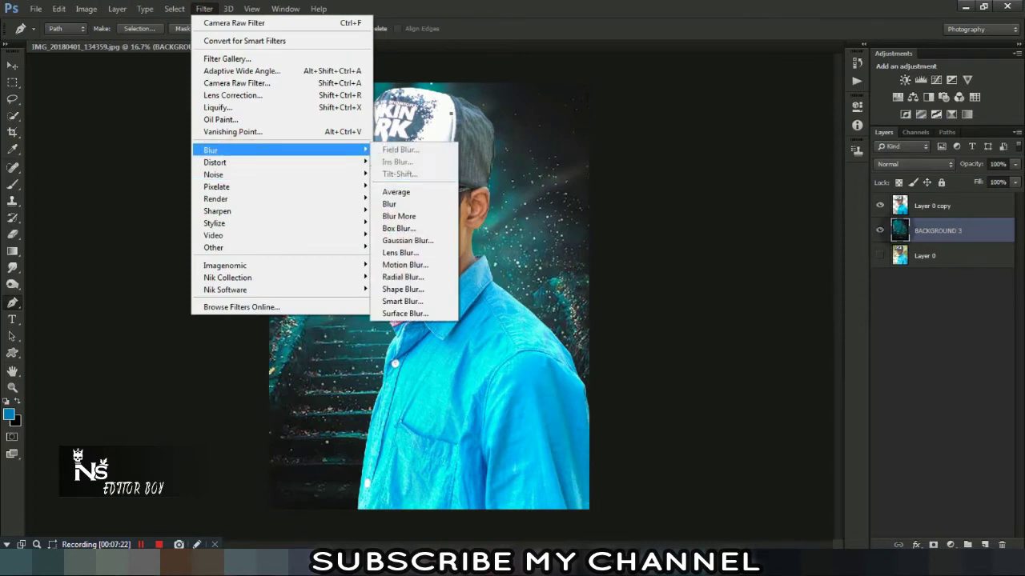
right_click(932, 231)
click(978, 224)
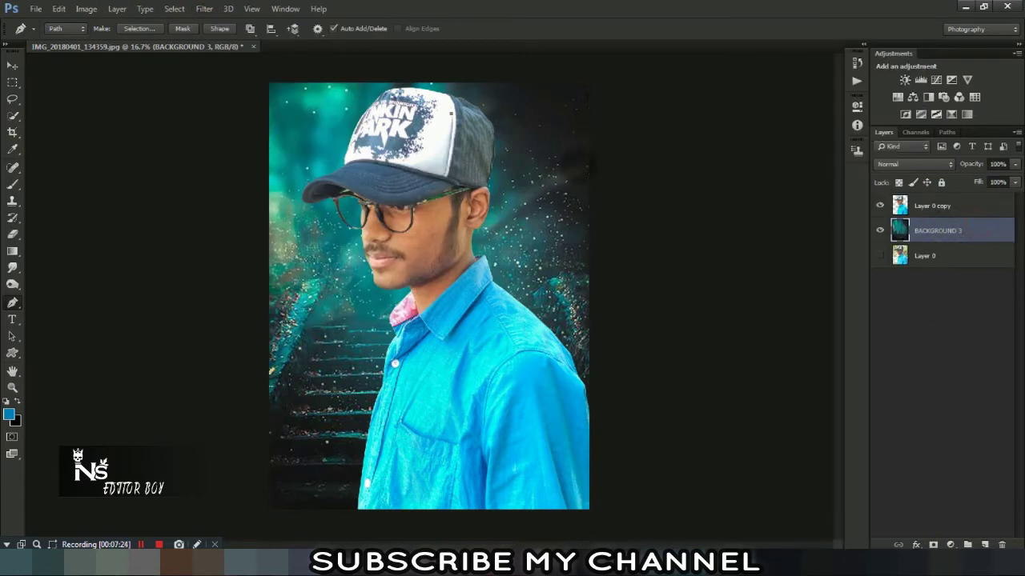
click(145, 8)
Apply a Gaussian Blur with a 40.1-pixel radius to the BACKGROUND 3 copy
click(12, 65)
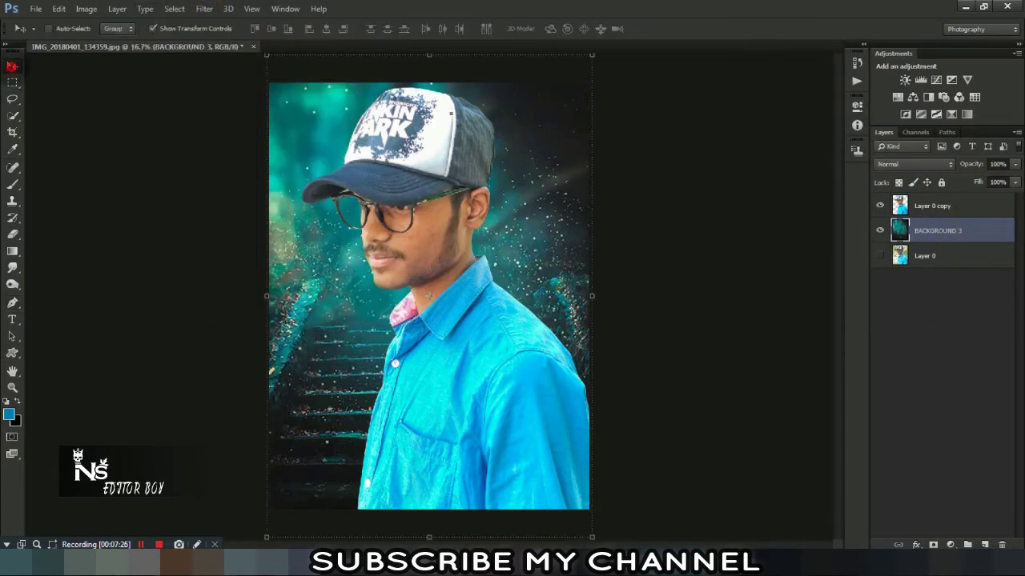
click(203, 8)
mouse_move(210, 149)
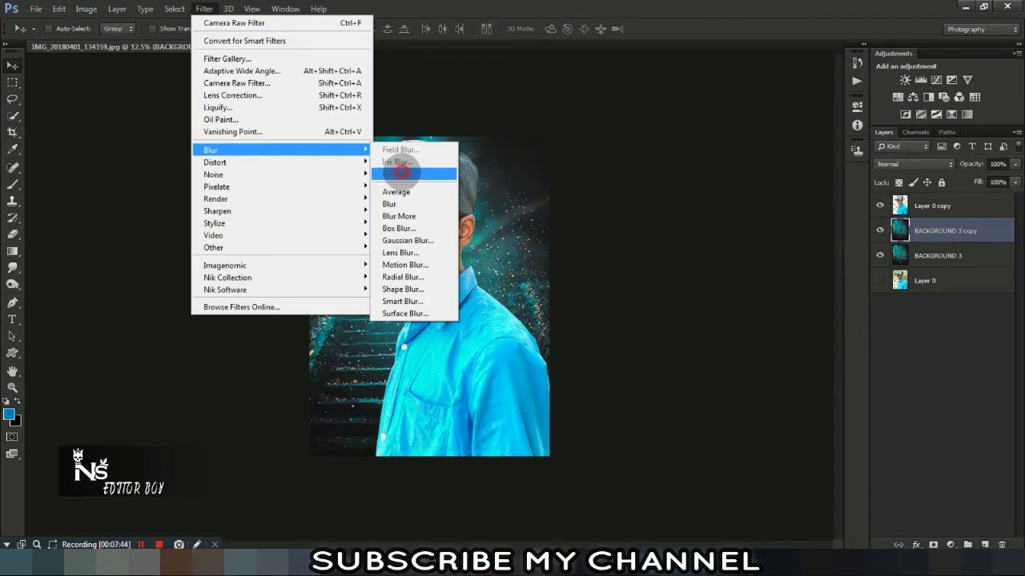
click(407, 240)
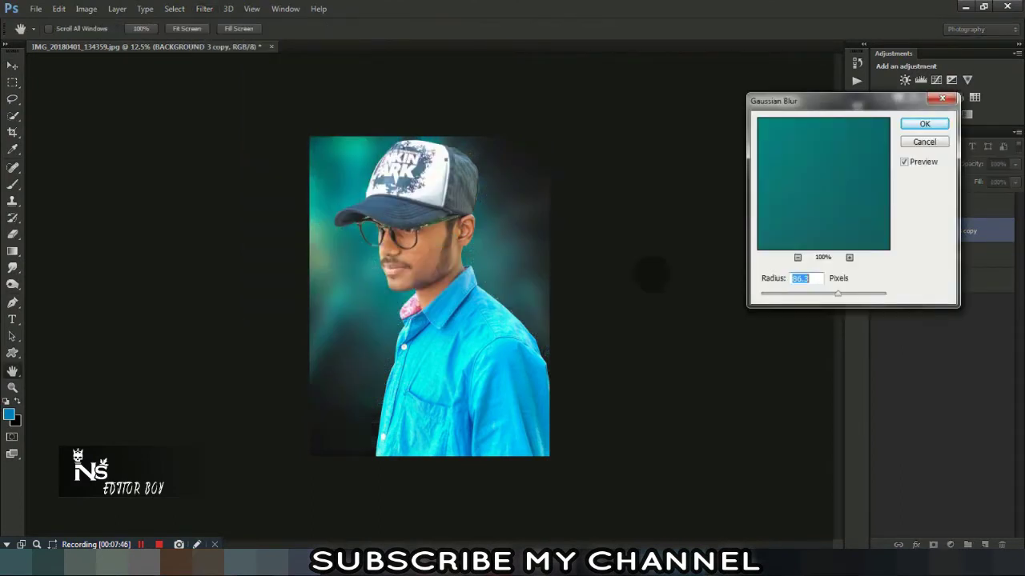
click(788, 294)
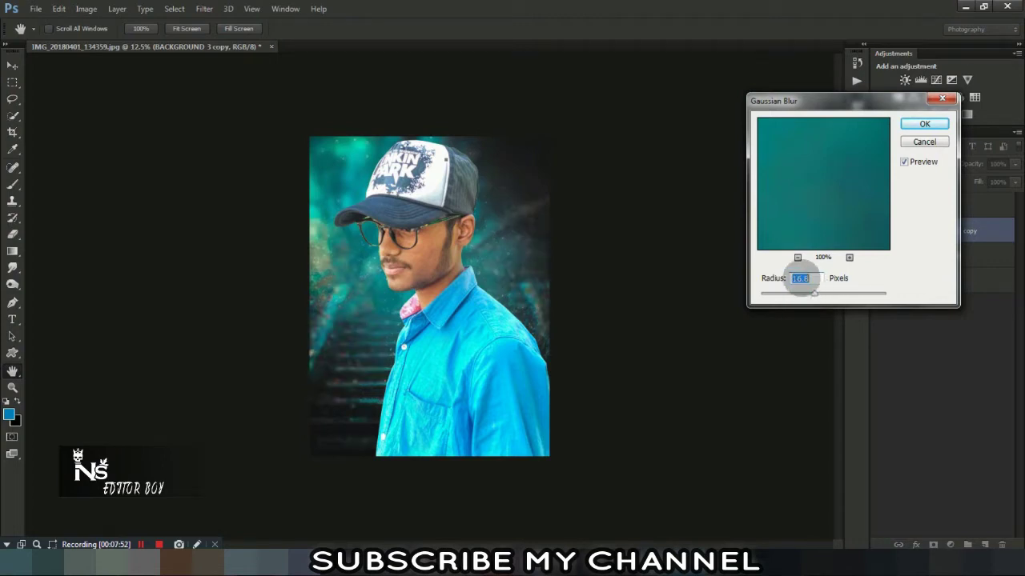
double_click(800, 279)
text(0.1)
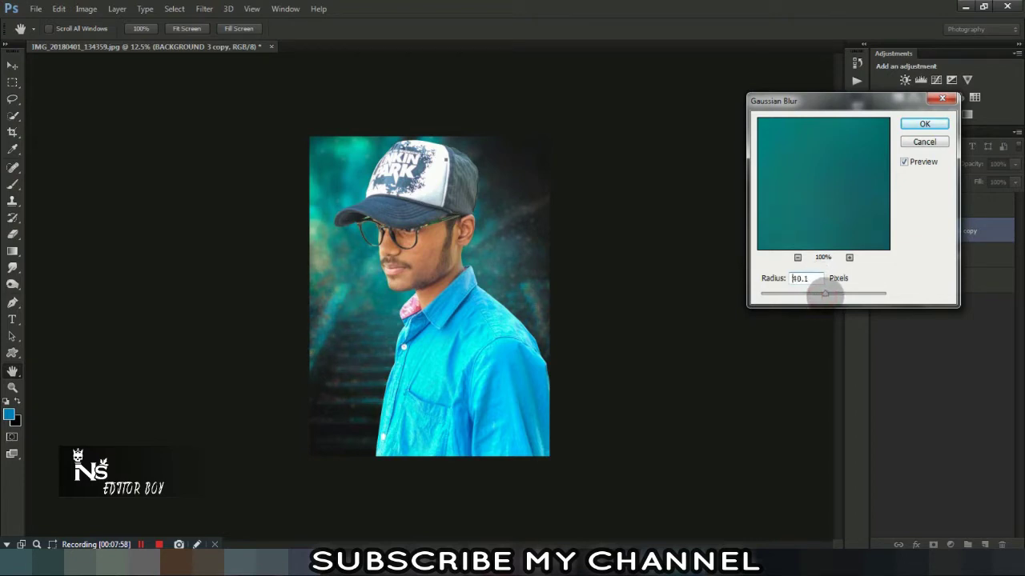
drag(824, 294, 824, 294)
click(903, 127)
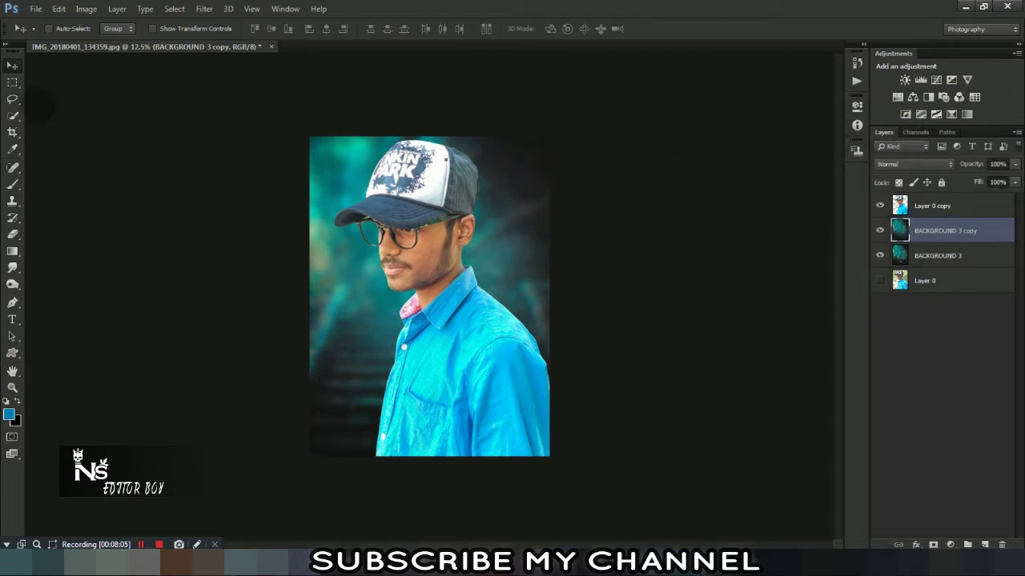
Extend the canvas downward with the Crop tool and commit the crop
click(12, 132)
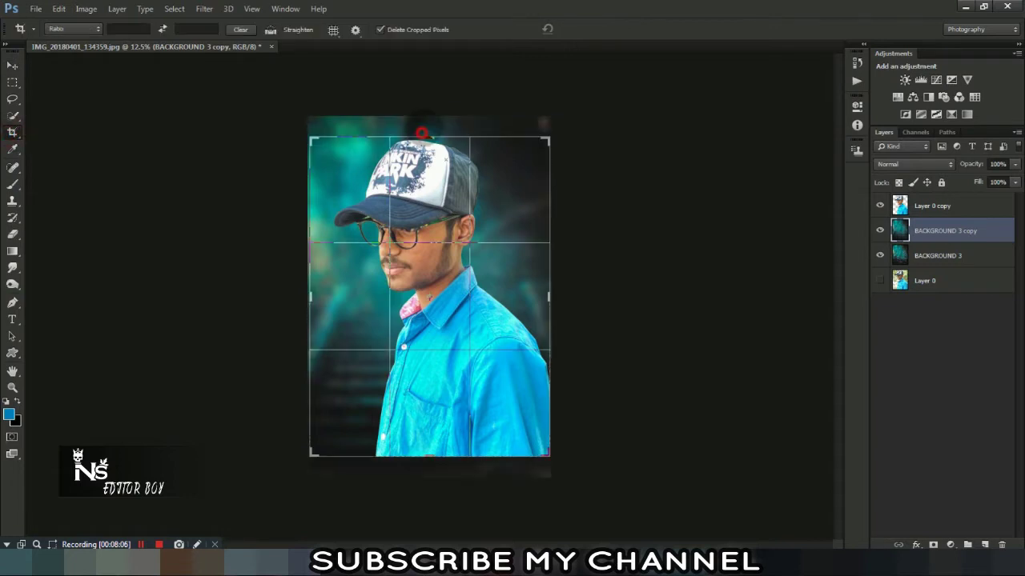
drag(429, 136, 429, 126)
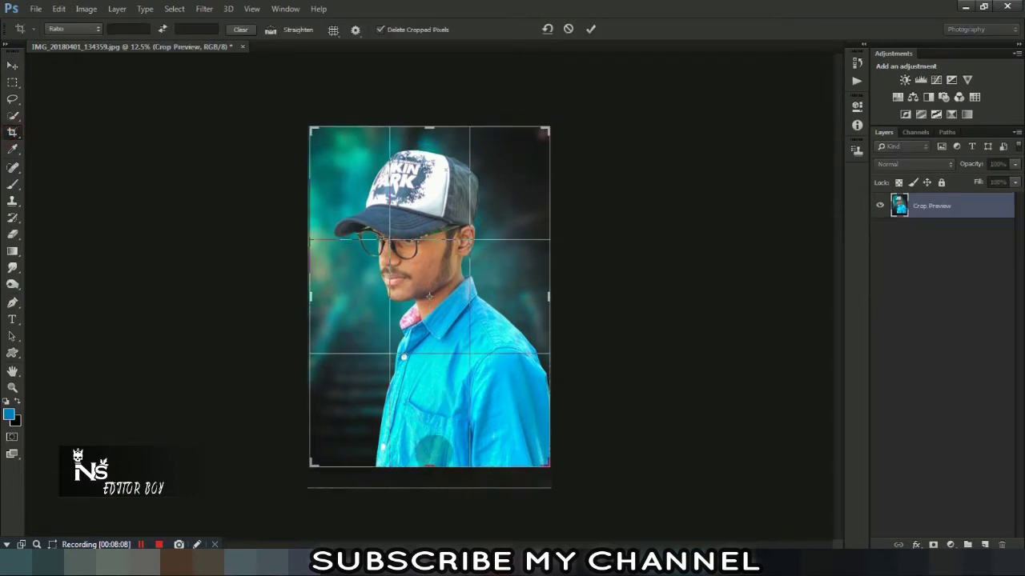
drag(429, 467, 429, 477)
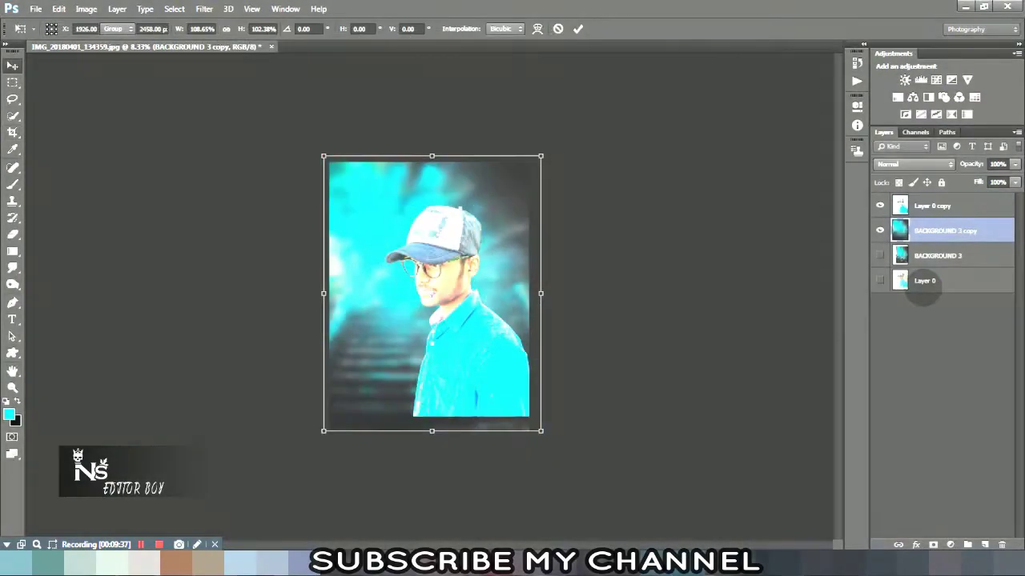
key(Return)
Move Layer 0 copy lower so the man stands at the canvas bottom edge
click(935, 206)
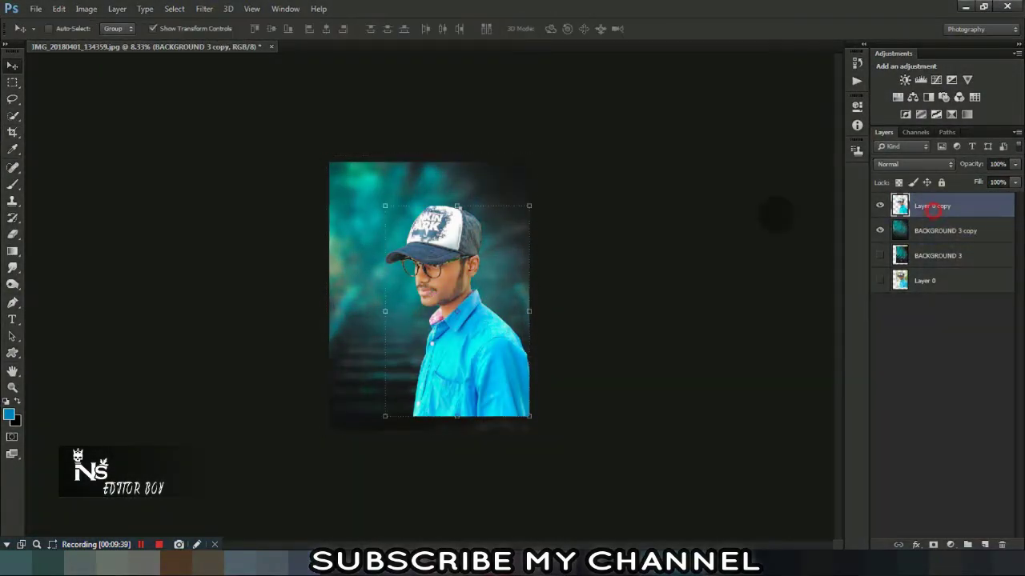
drag(445, 268, 445, 282)
click(153, 29)
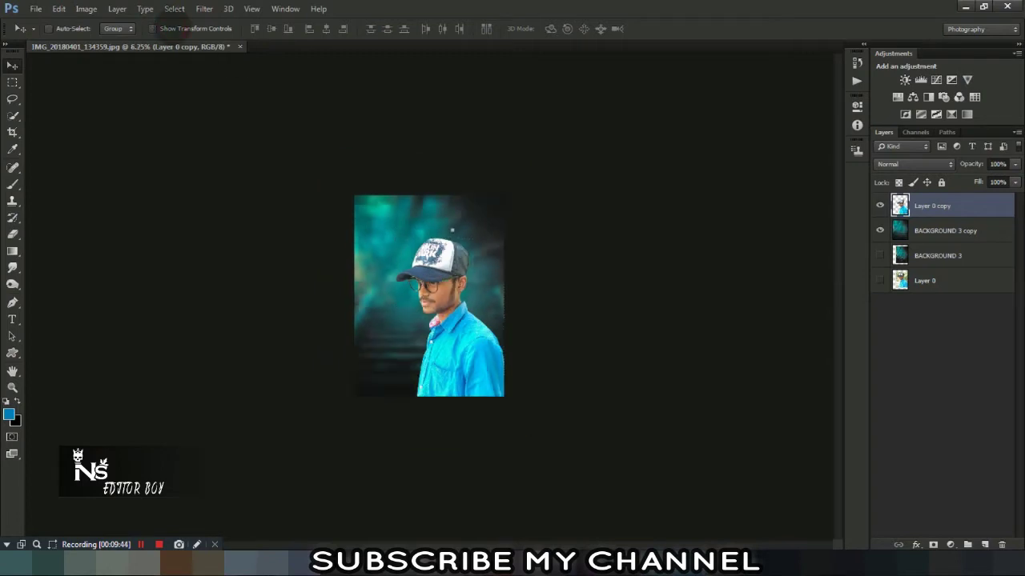
key(ctrl+plus)
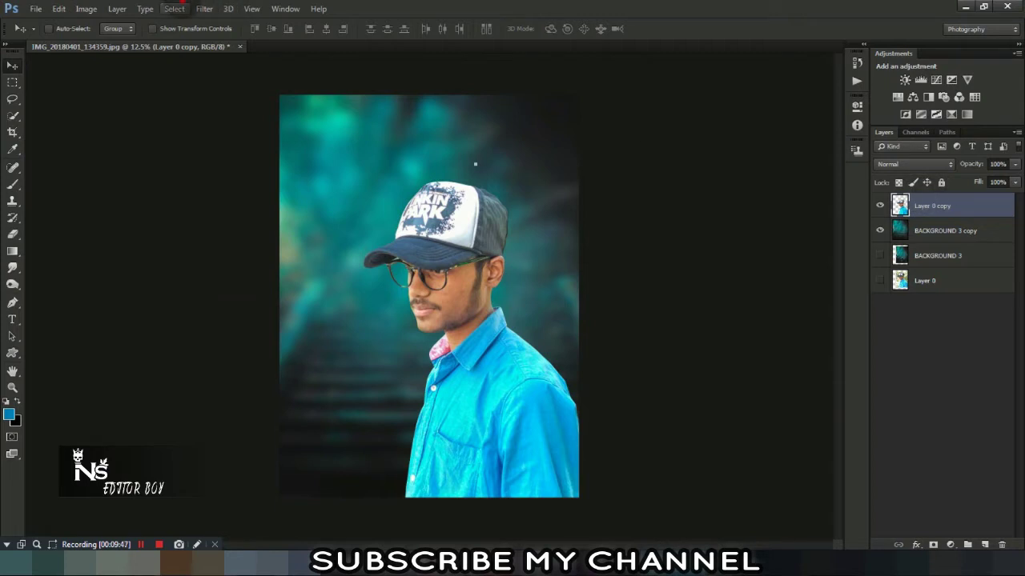
click(204, 8)
Apply Dark Contrasts at 16% saturation with control points on the neck, glasses and chin
click(408, 301)
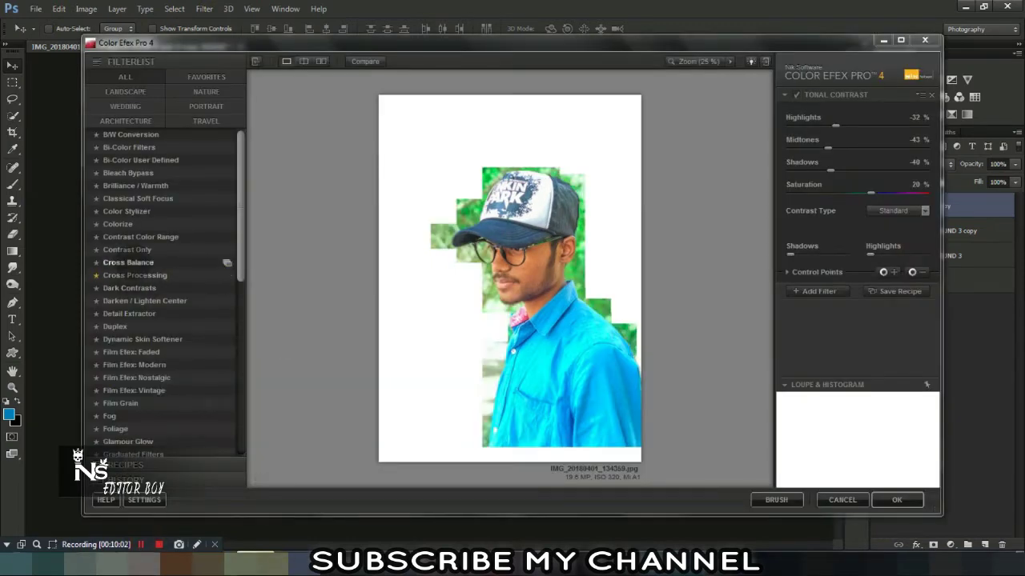
click(128, 288)
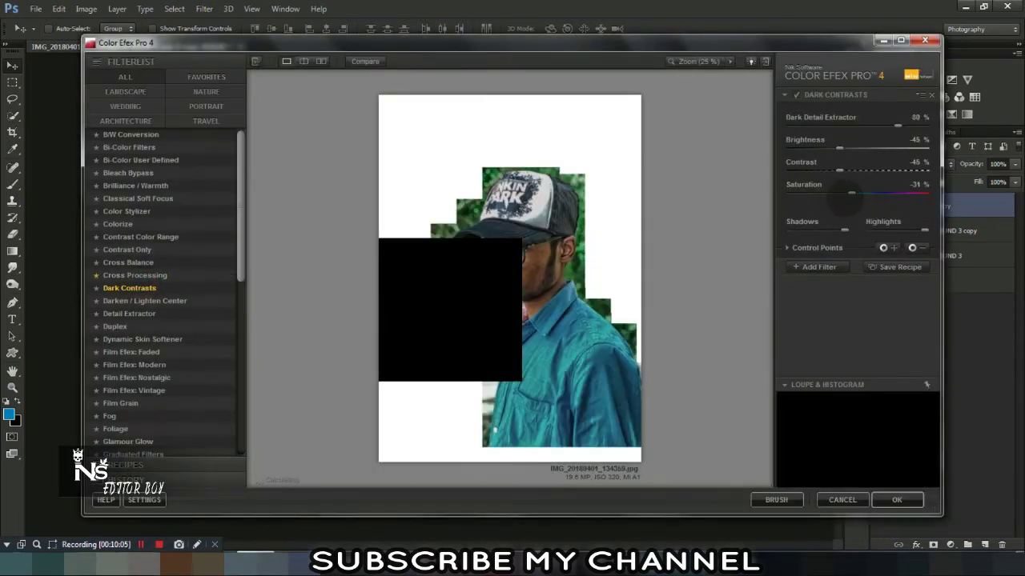
drag(886, 192, 895, 192)
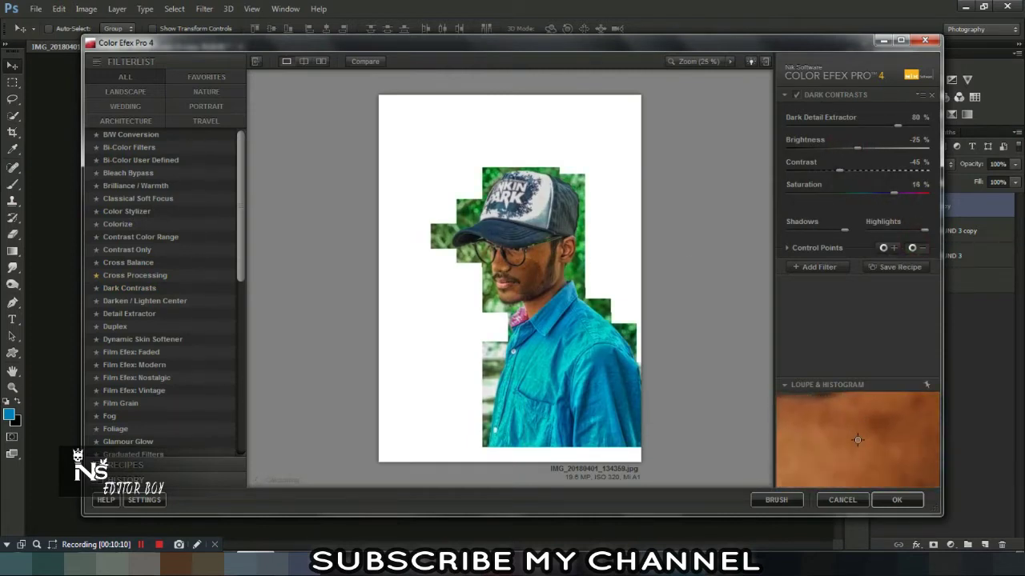
click(555, 276)
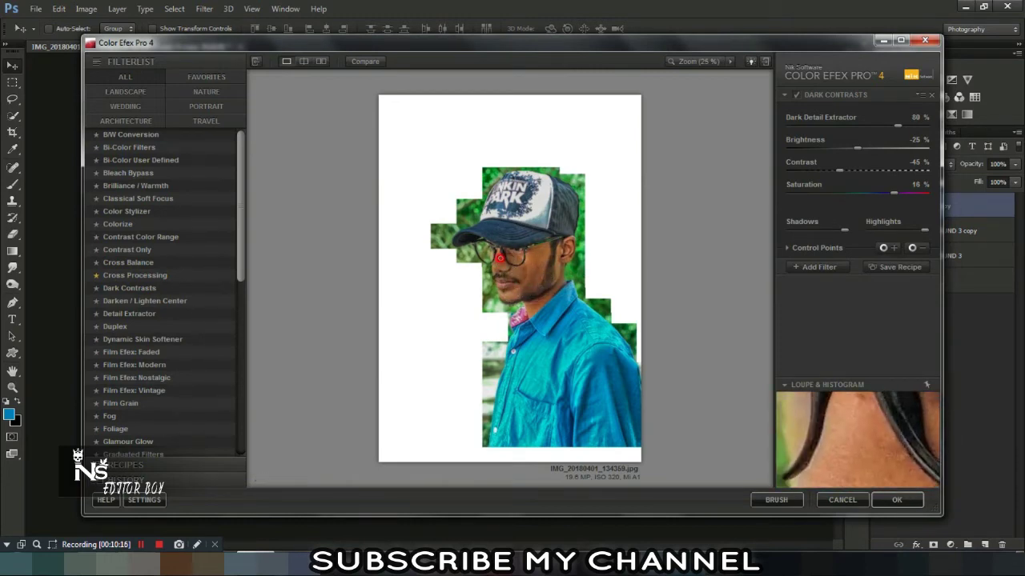
click(499, 258)
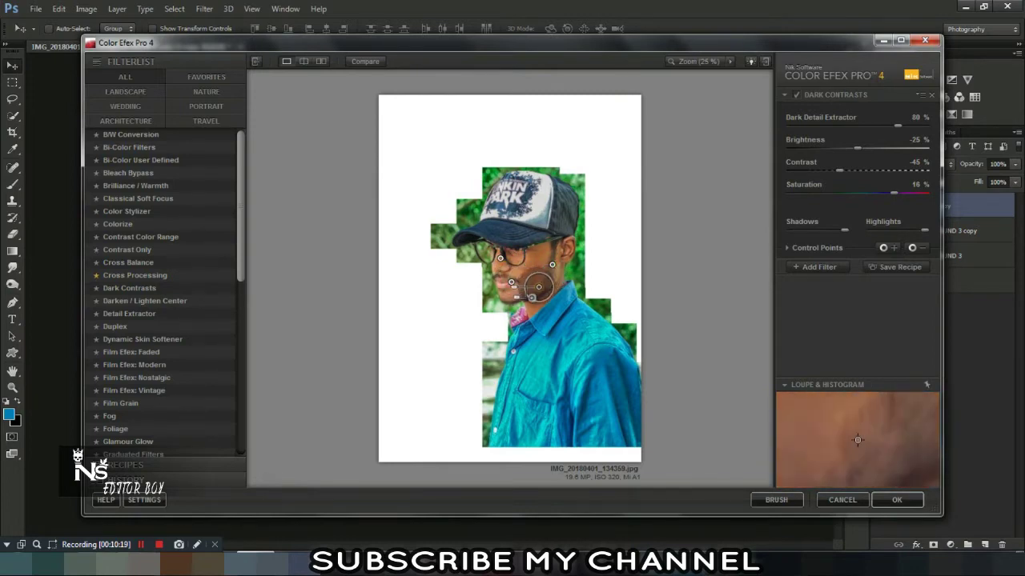
click(510, 299)
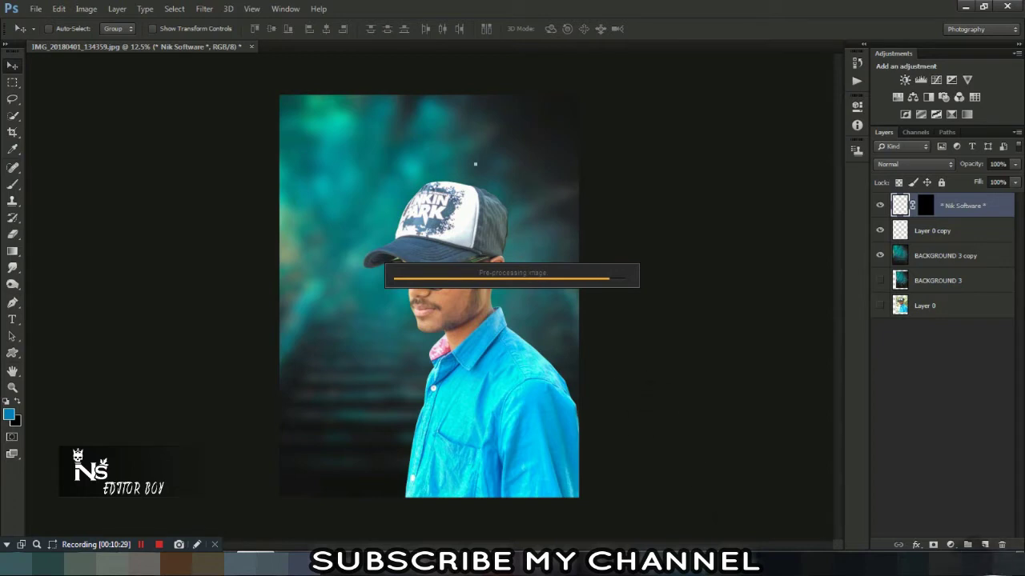
Raise the system volume to 32 while the Color Efex Pro 4 result returns as a layer
click(975, 560)
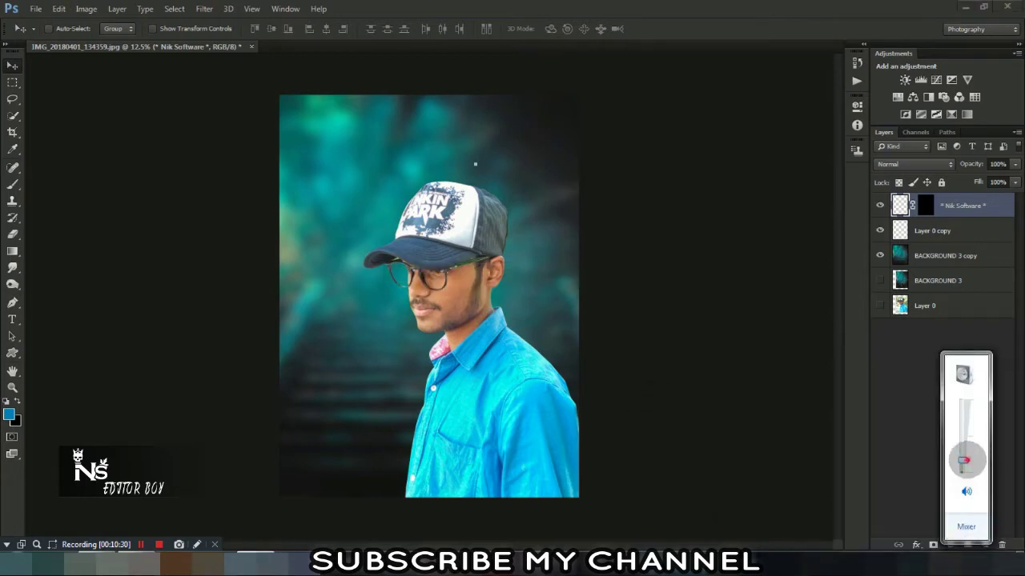
drag(964, 461, 964, 450)
click(890, 444)
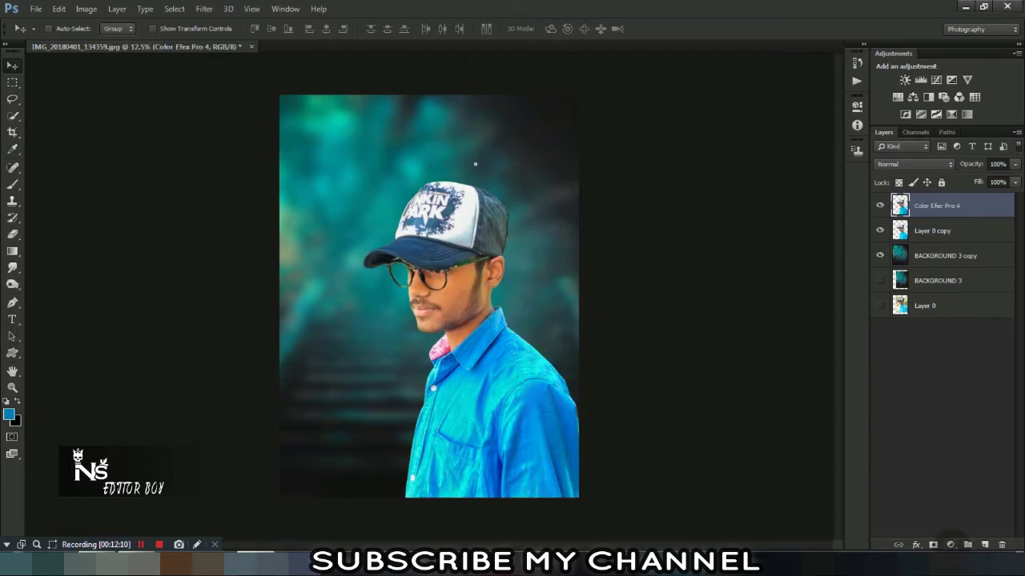
click(951, 544)
click(905, 282)
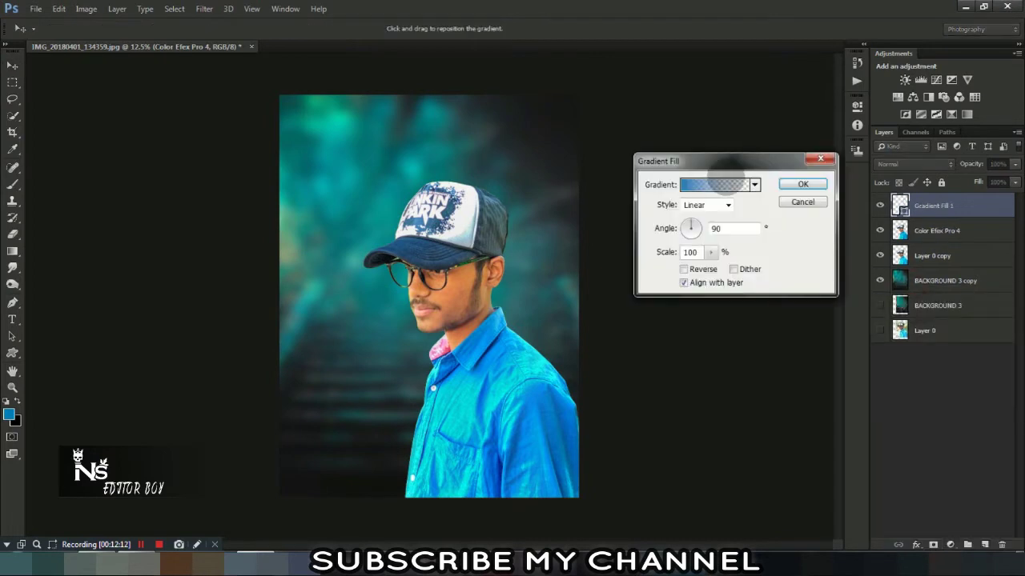
click(735, 184)
double_click(746, 163)
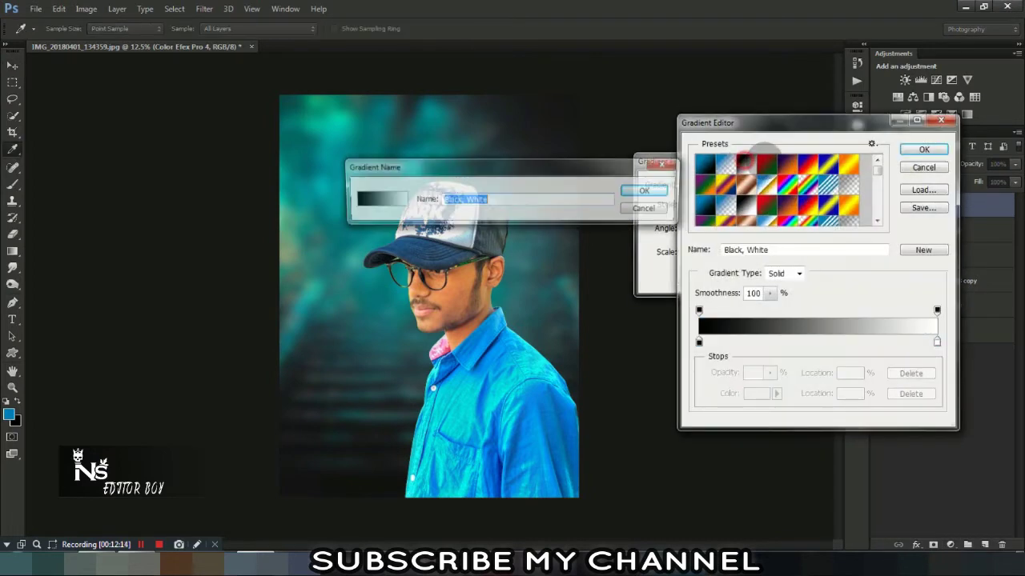
click(661, 208)
click(921, 149)
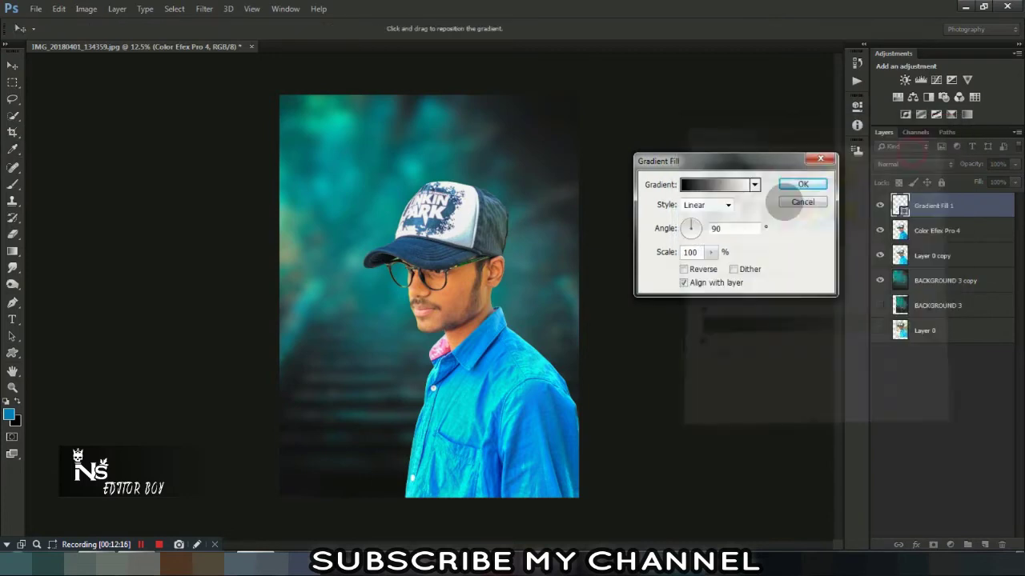
click(684, 269)
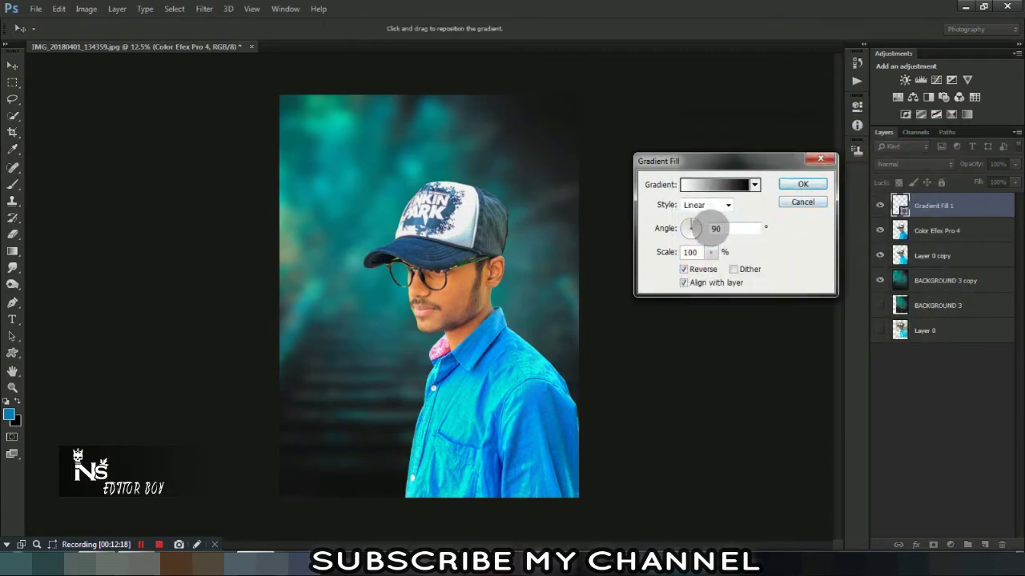
click(802, 200)
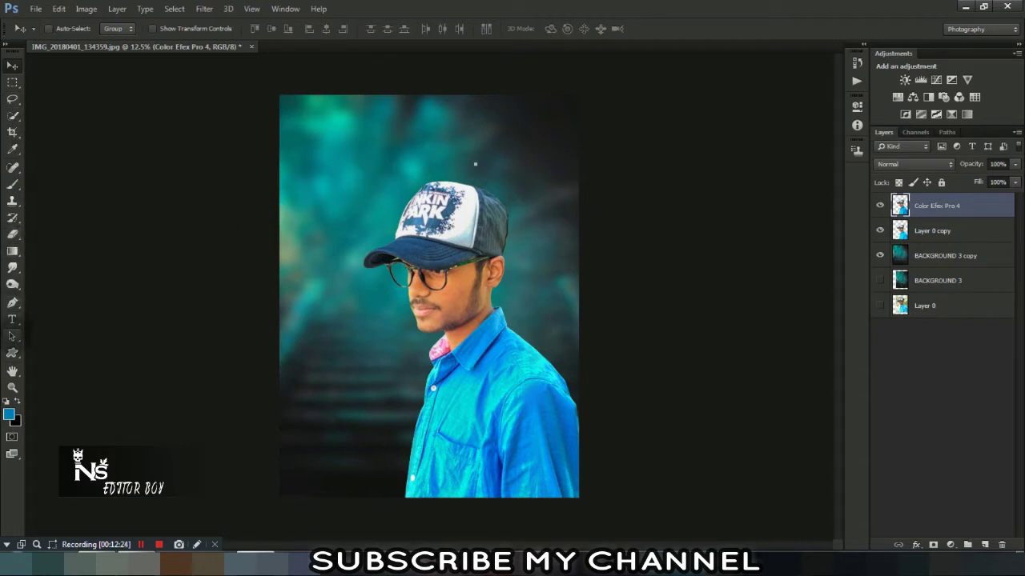
click(12, 302)
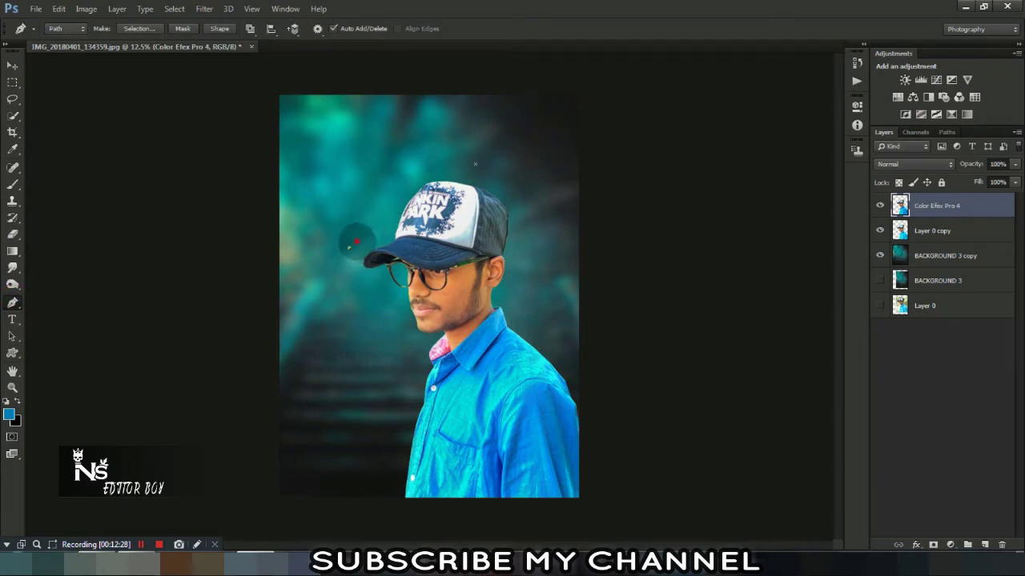
right_click(357, 244)
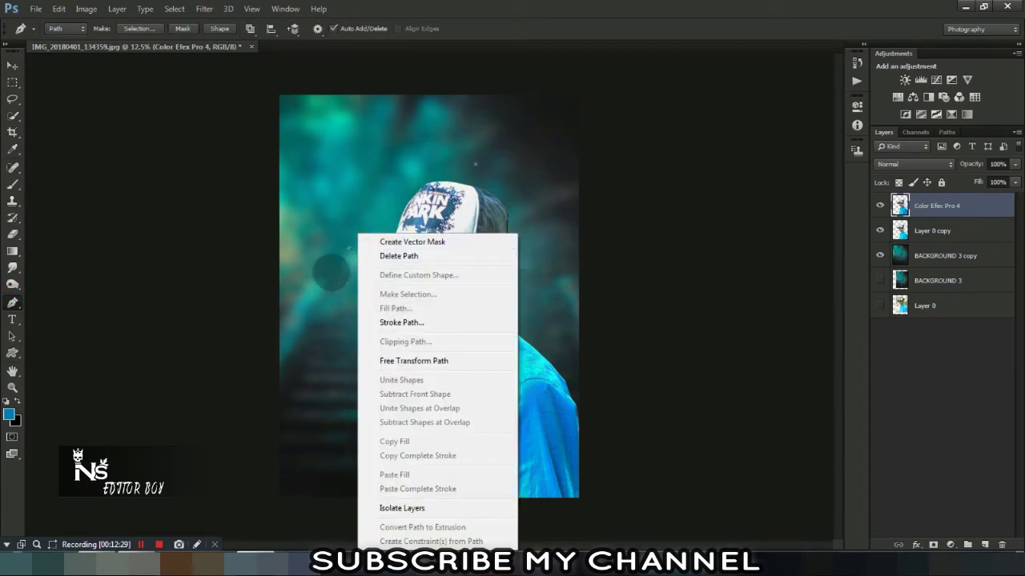
click(334, 262)
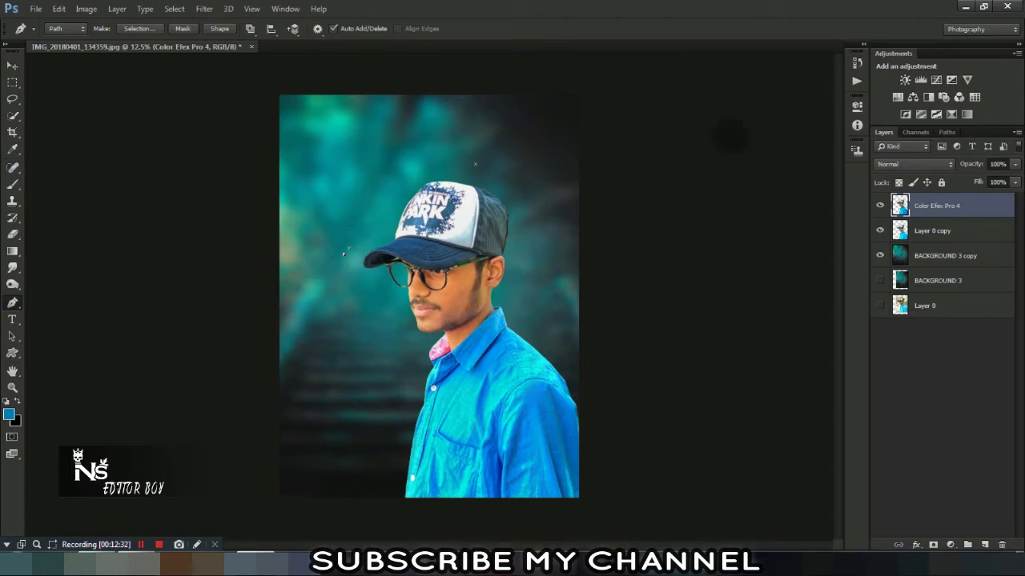
click(394, 248)
click(372, 190)
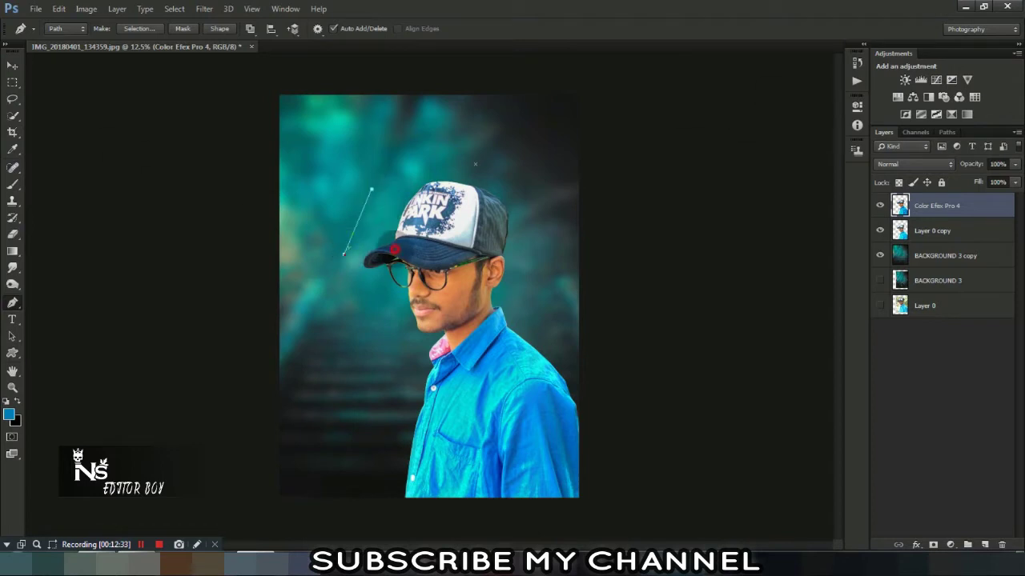
click(344, 253)
right_click(373, 235)
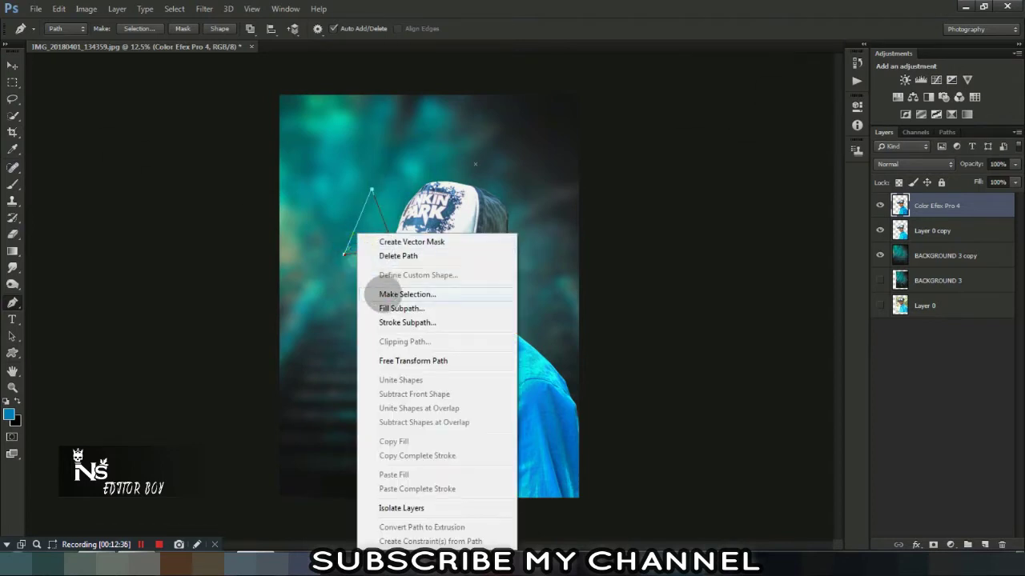
click(411, 291)
key(Return)
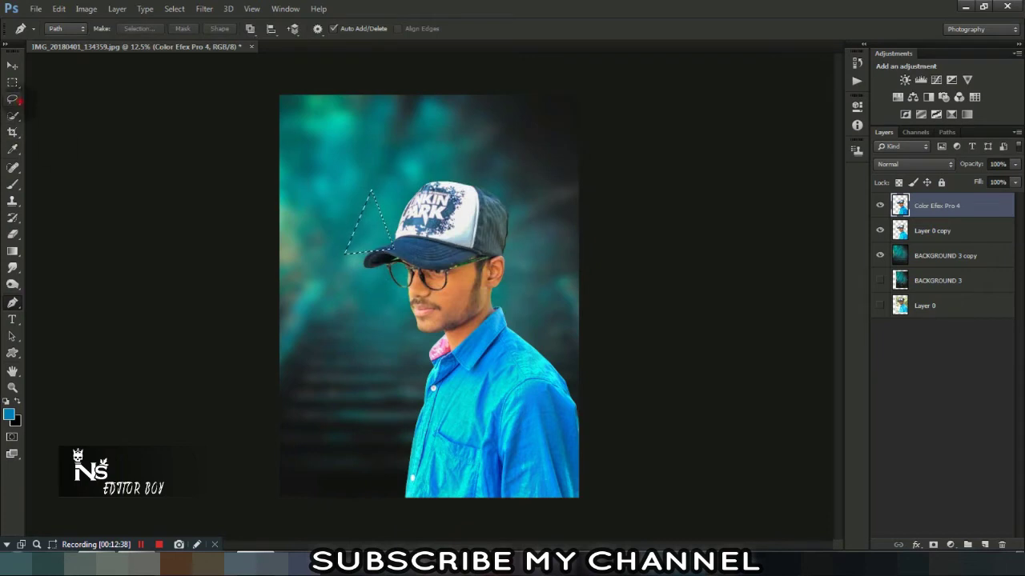
click(12, 98)
click(84, 141)
Add a Gradient Fill layer using the Black, White gradient preset
click(950, 545)
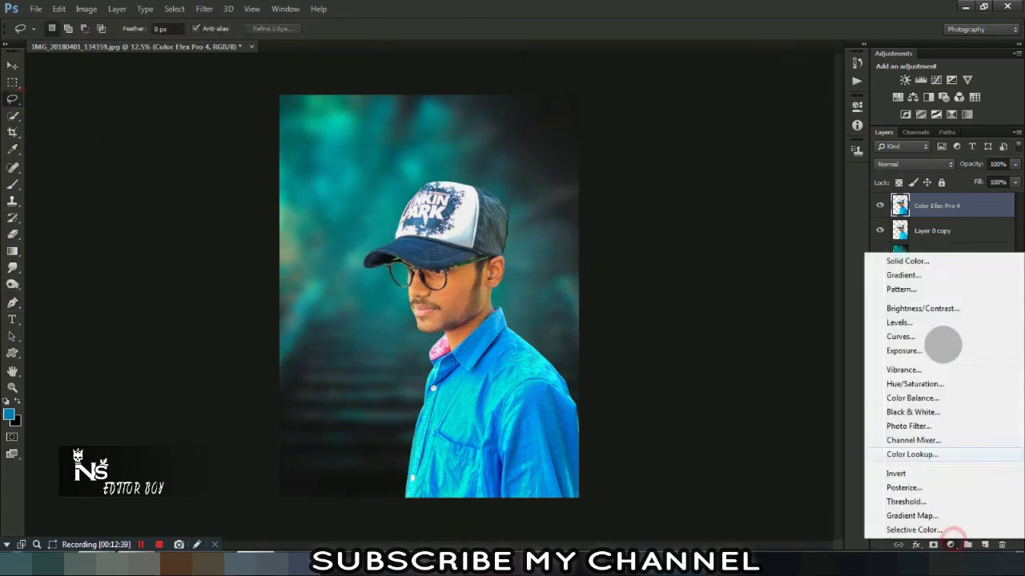
click(921, 274)
click(716, 185)
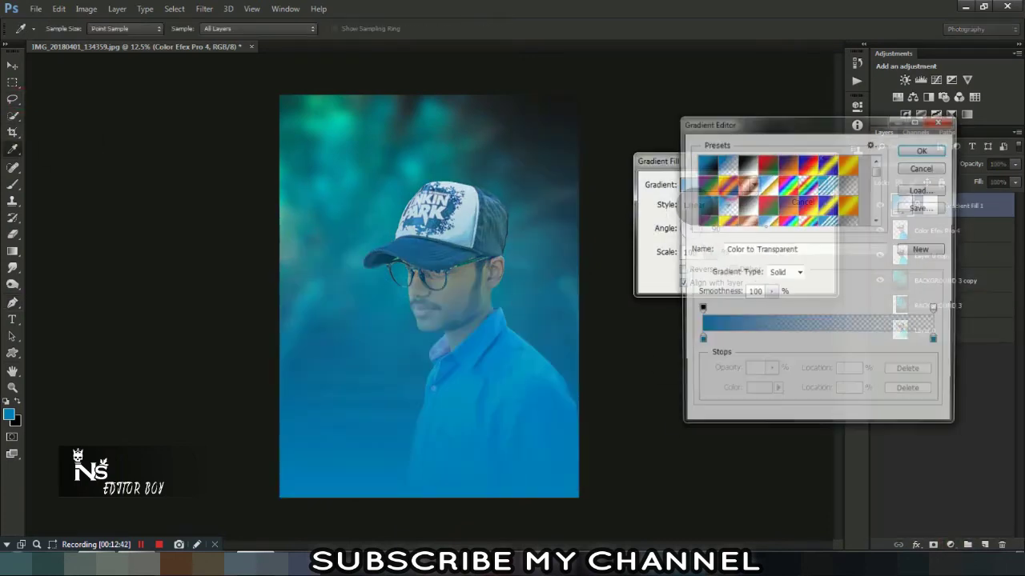
double_click(745, 164)
click(645, 190)
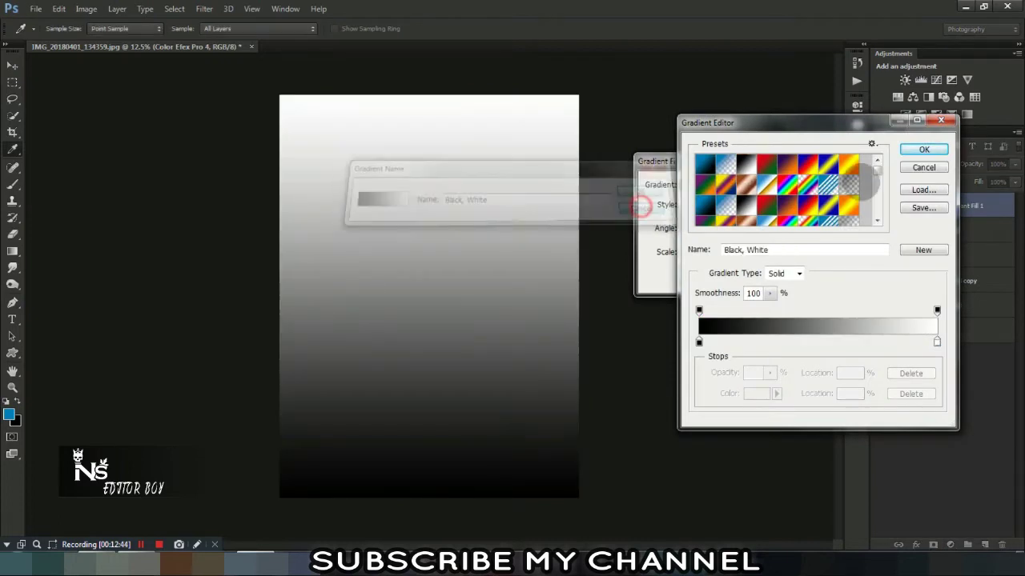
click(923, 149)
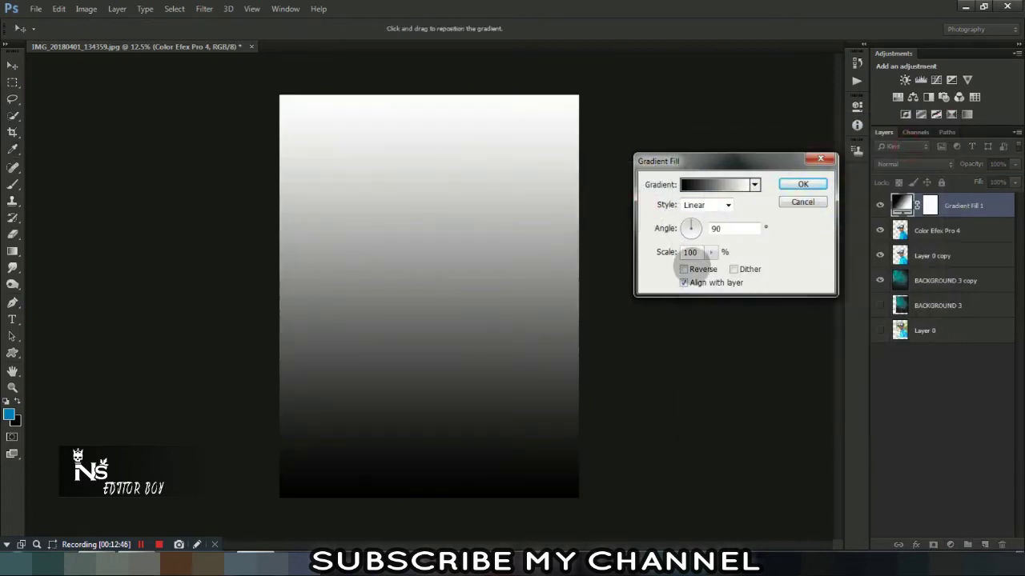
Make the gradient reversed and radial, and blend the layer in Screen mode
click(684, 269)
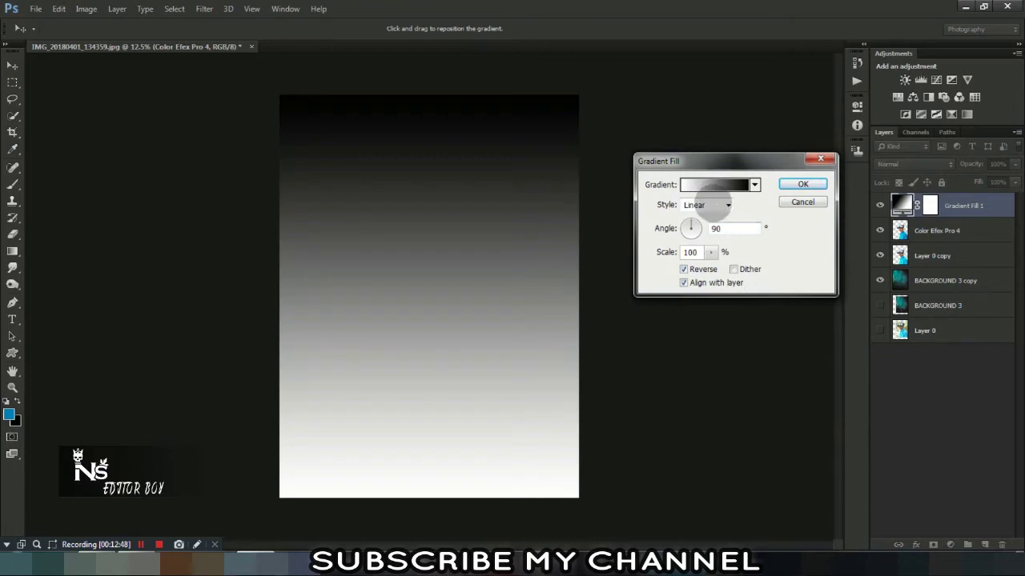
click(706, 205)
click(705, 223)
click(799, 184)
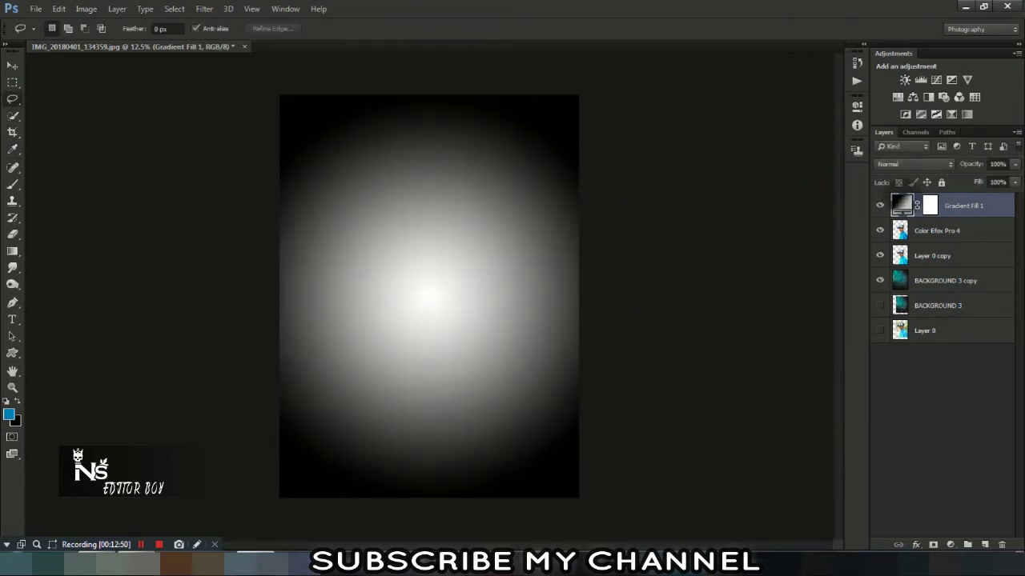
click(913, 165)
click(904, 269)
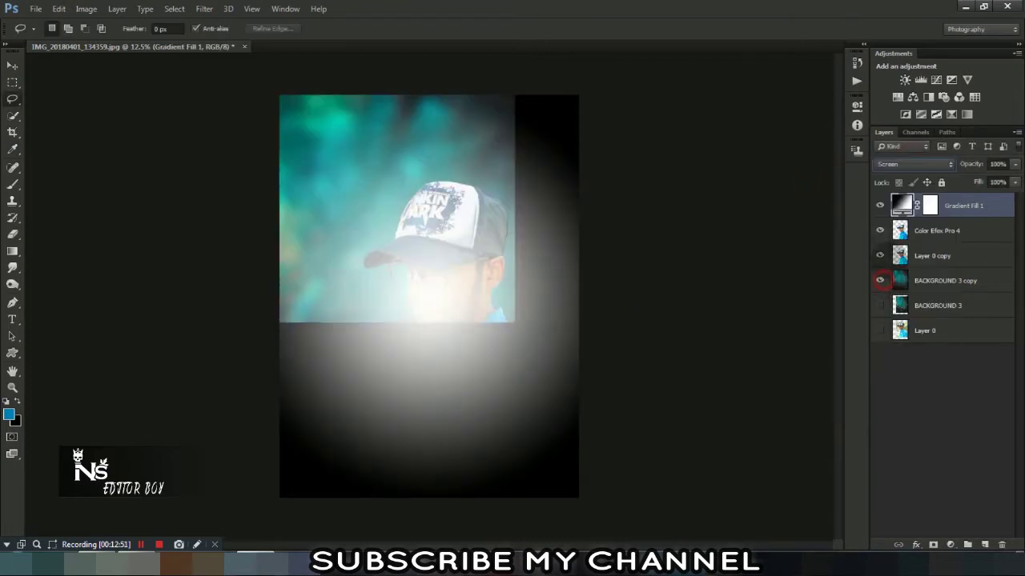
Move the glow's centre toward the upper left and set the gradient scale to 110%
double_click(901, 205)
mouse_move(487, 275)
mouse_down()
mouse_move(355, 169)
mouse_move(386, 164)
mouse_up()
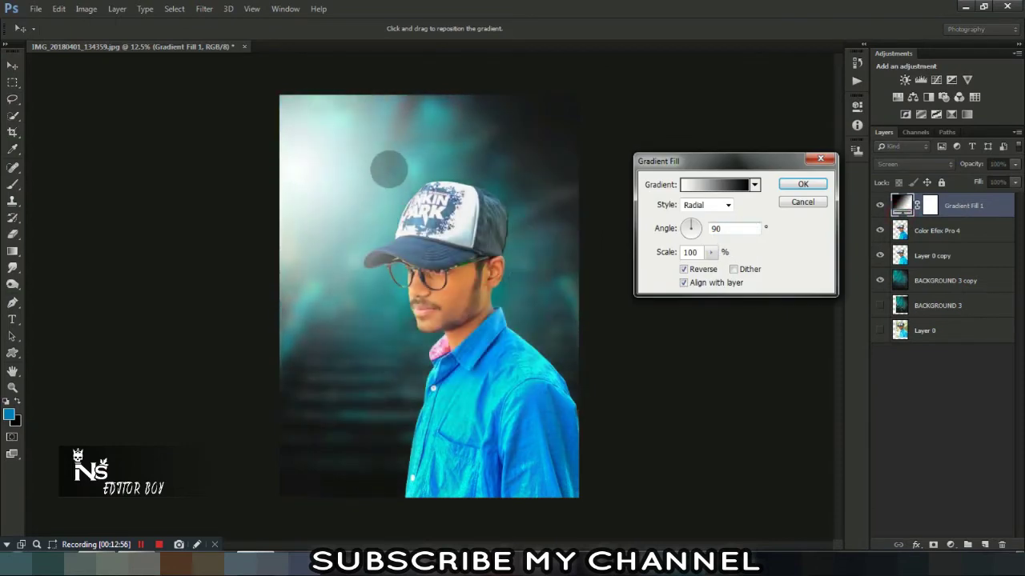
click(710, 252)
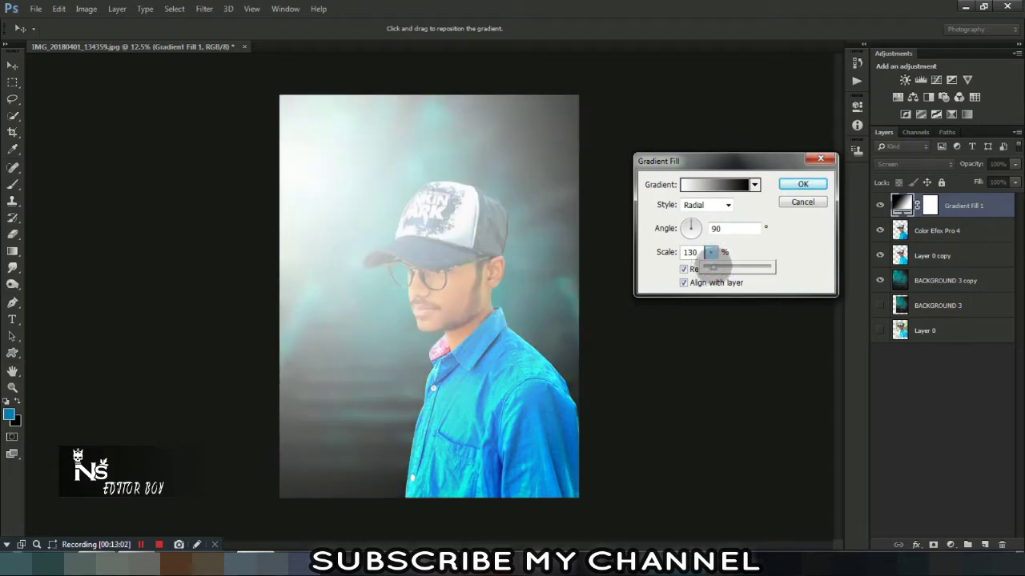
drag(710, 252, 704, 267)
click(802, 184)
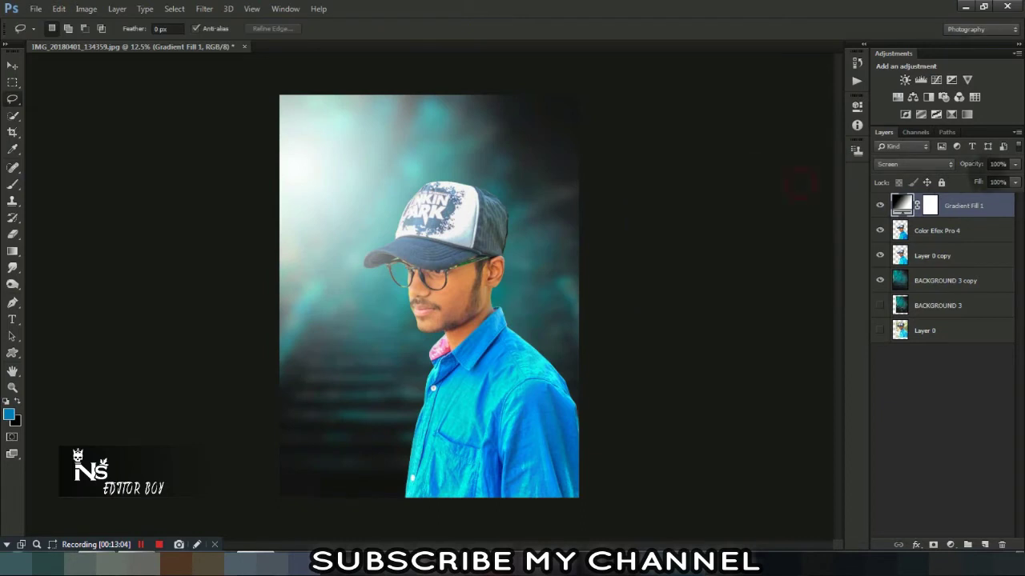
Lower the glow layer's opacity to 79% and reposition the glow behind the cap
mouse_move(972, 163)
mouse_down()
mouse_move(961, 163)
mouse_move(971, 183)
mouse_move(957, 183)
mouse_up()
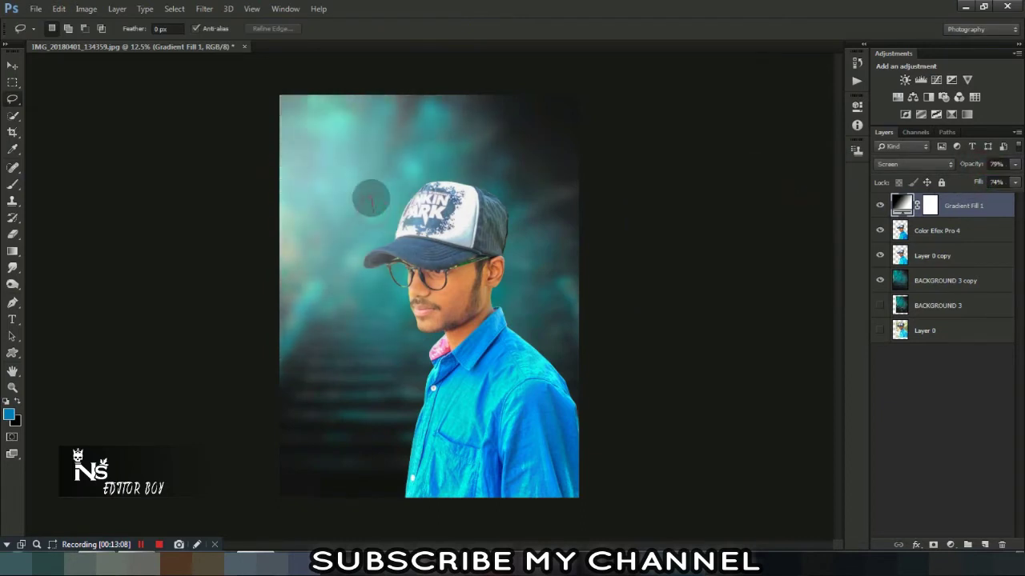
double_click(902, 206)
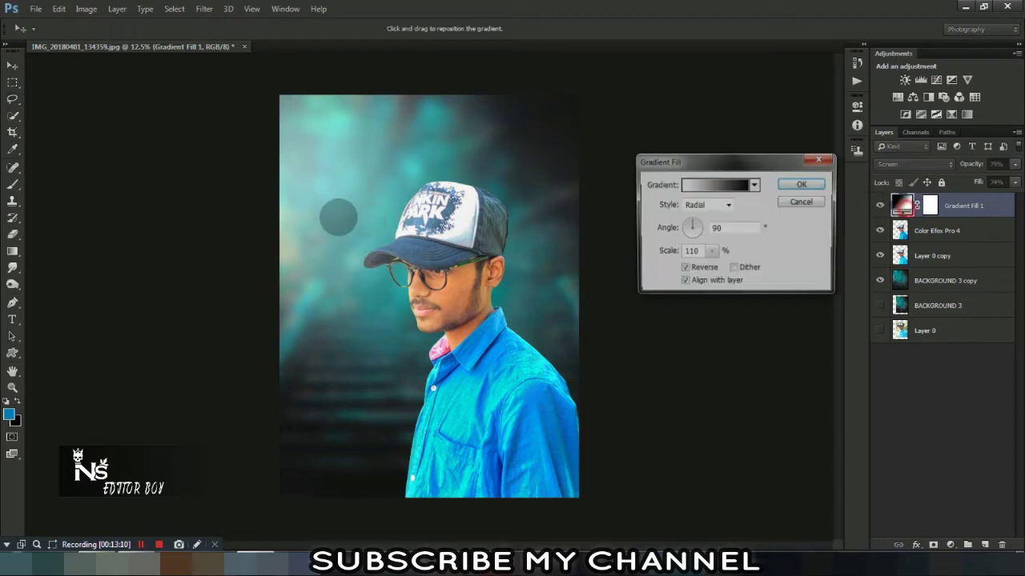
drag(348, 239, 333, 200)
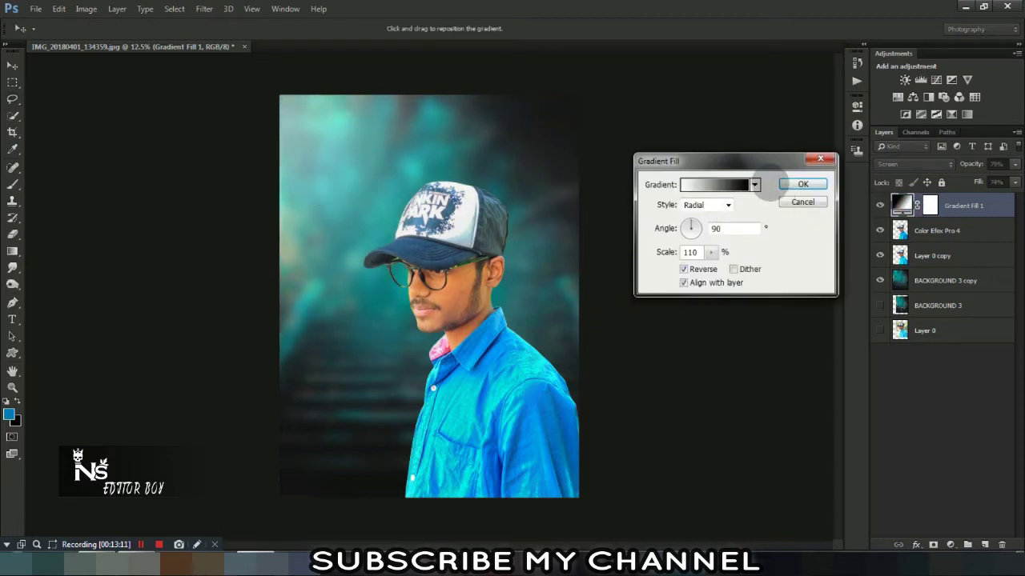
click(802, 184)
Add a Selective Color adjustment and set Reds Black to -59, with Cyan and Magenta at 0
click(953, 232)
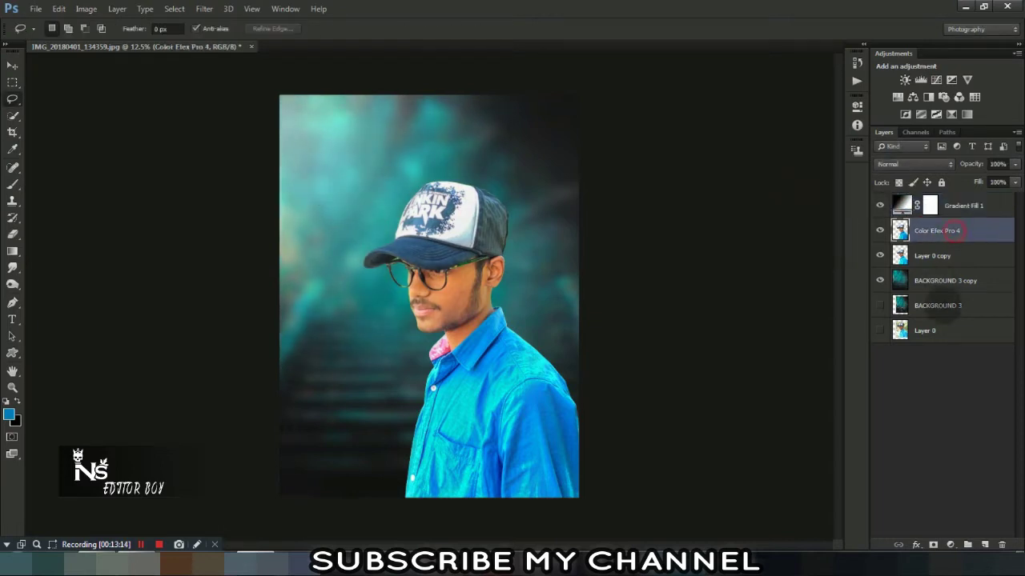
click(952, 113)
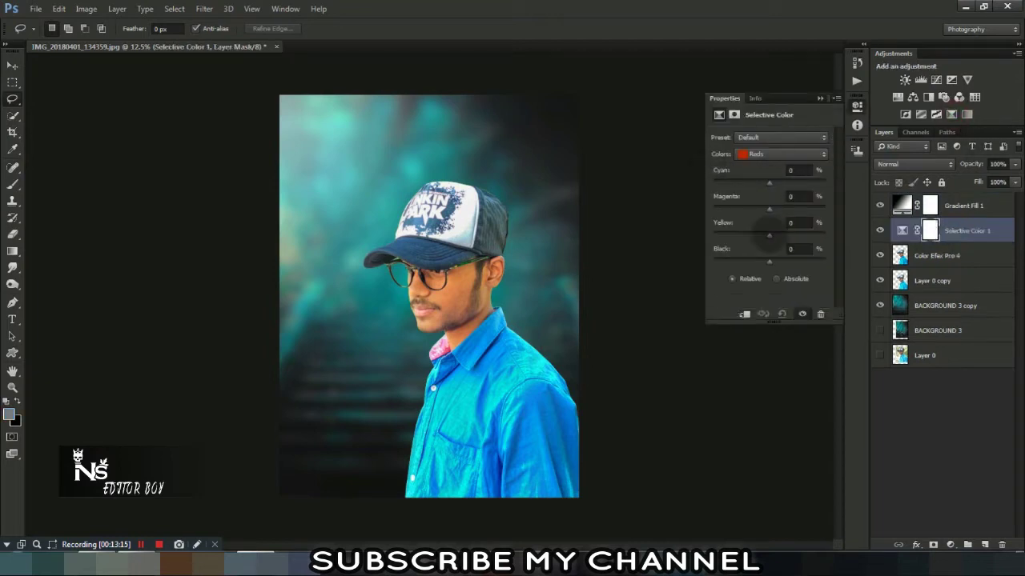
drag(770, 261, 742, 261)
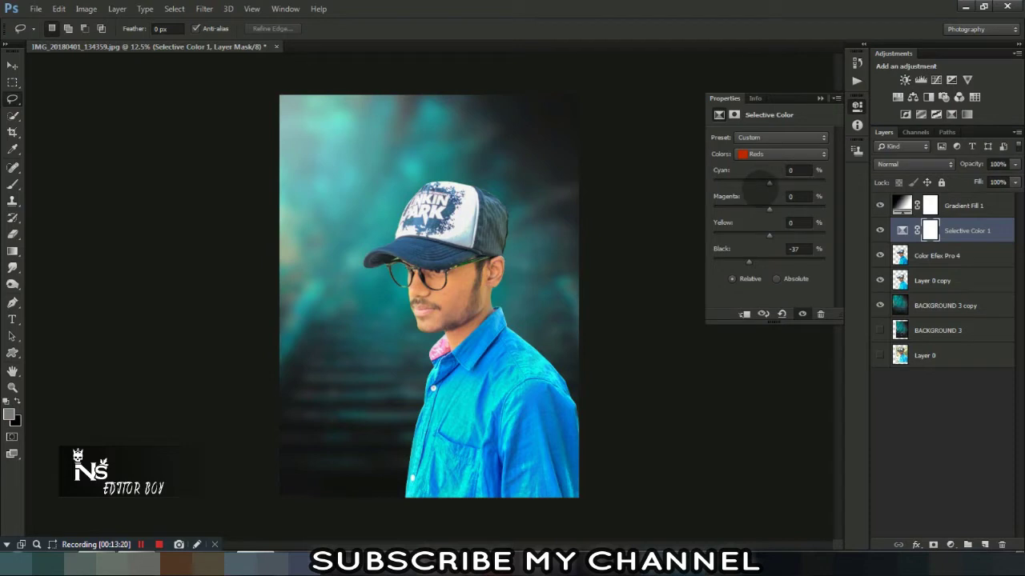
drag(769, 181, 760, 183)
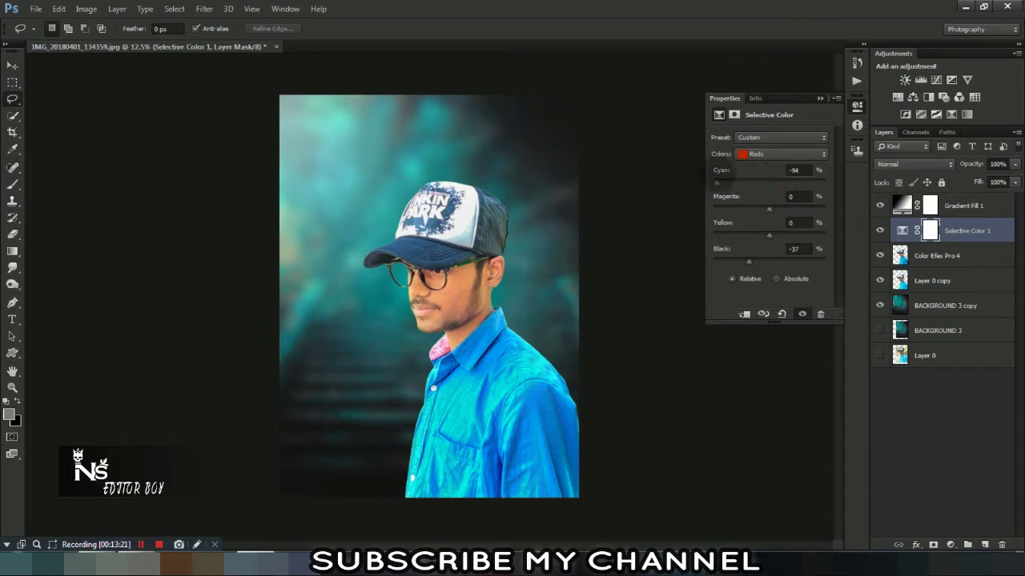
click(794, 170)
text(0)
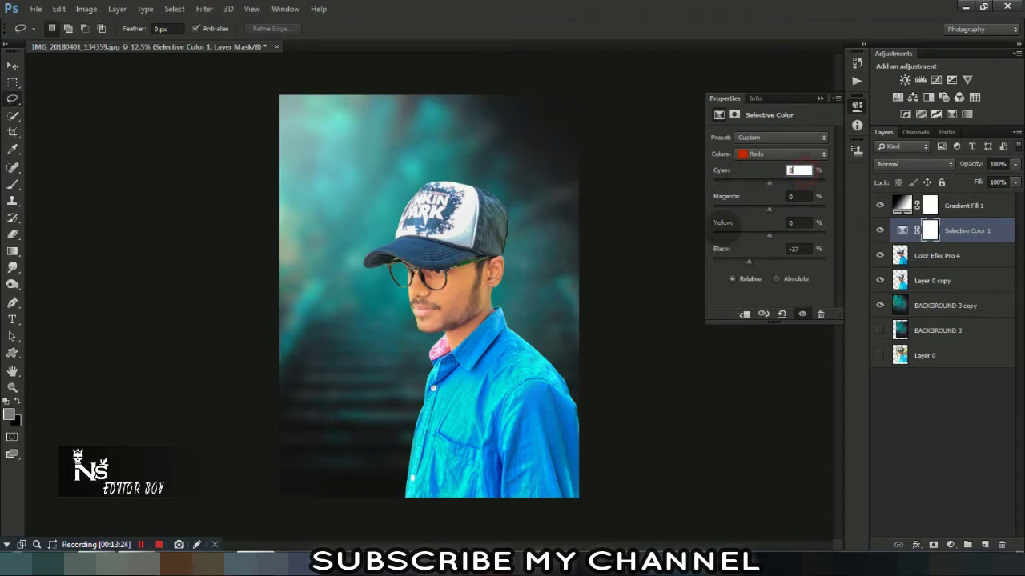
mouse_move(768, 209)
mouse_down()
mouse_move(802, 209)
mouse_move(773, 209)
mouse_up()
click(797, 196)
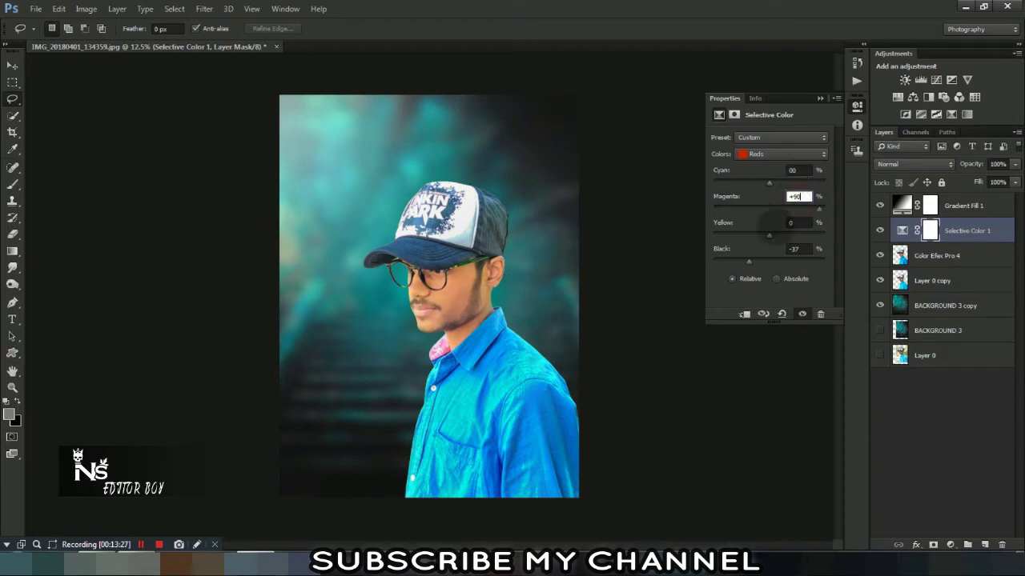
text(0)
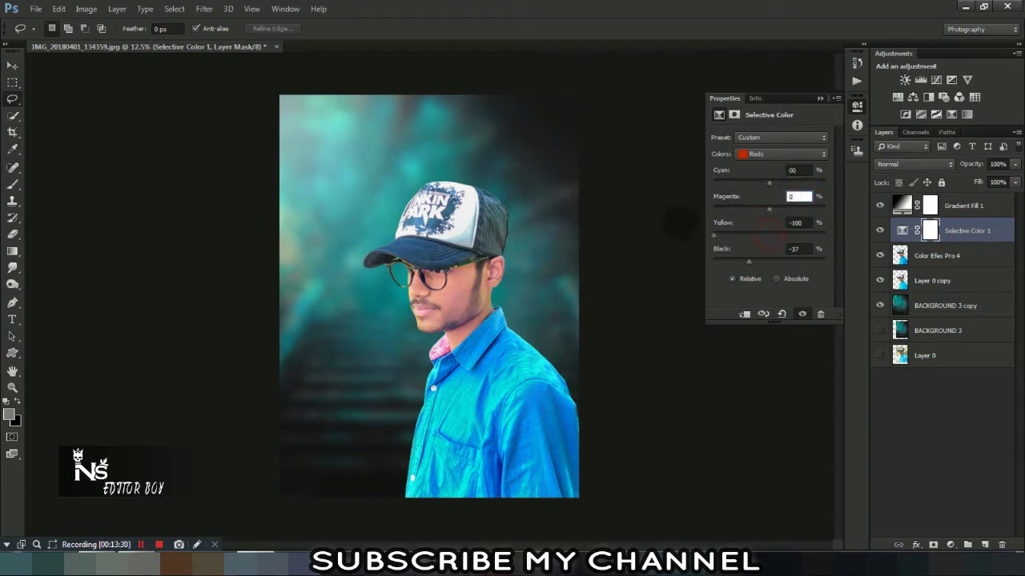
click(796, 223)
text(0)
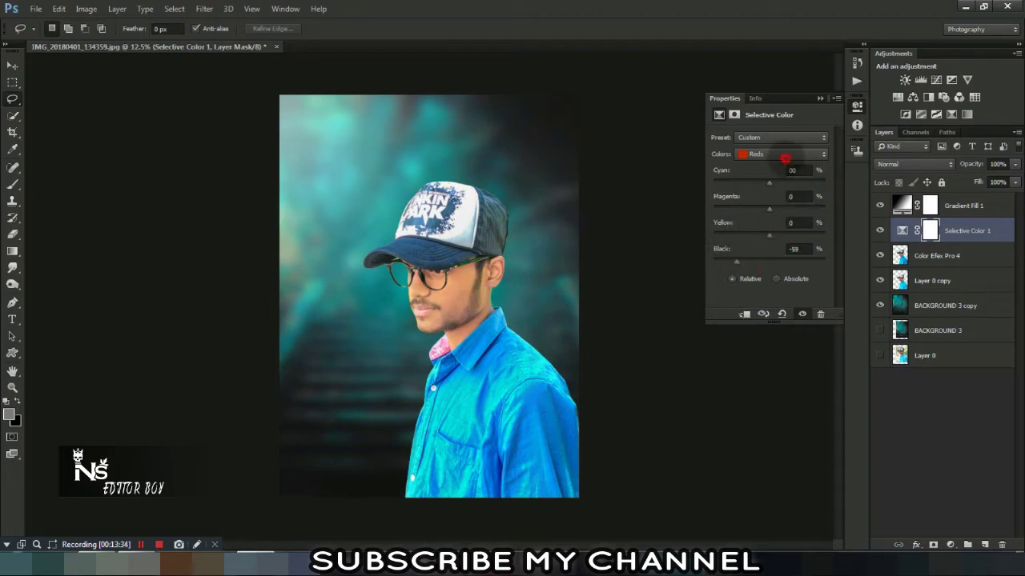
Set Yellows Black to -83 and collapse the Selective Color properties
click(785, 154)
click(757, 166)
drag(769, 261, 722, 260)
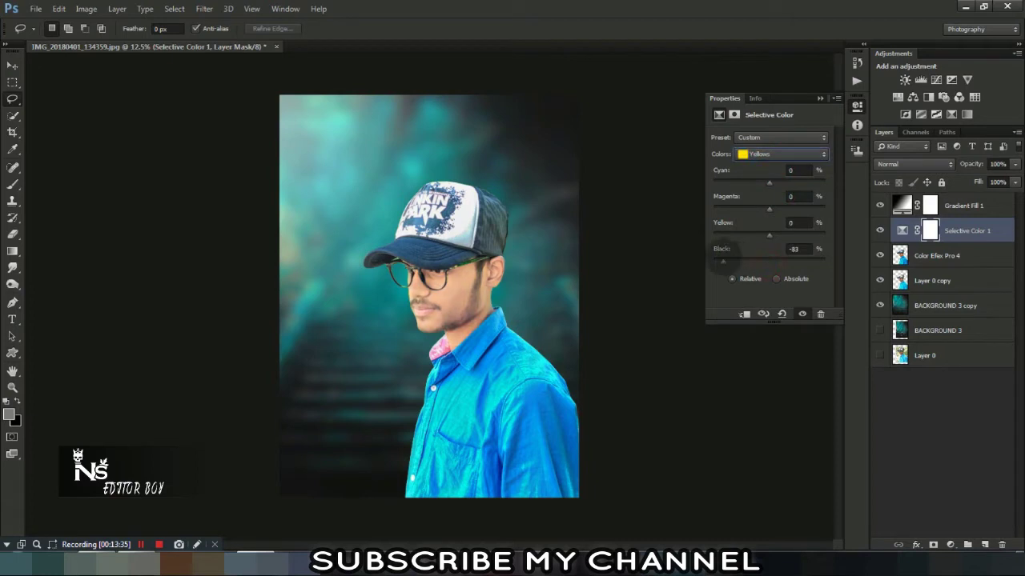
click(820, 98)
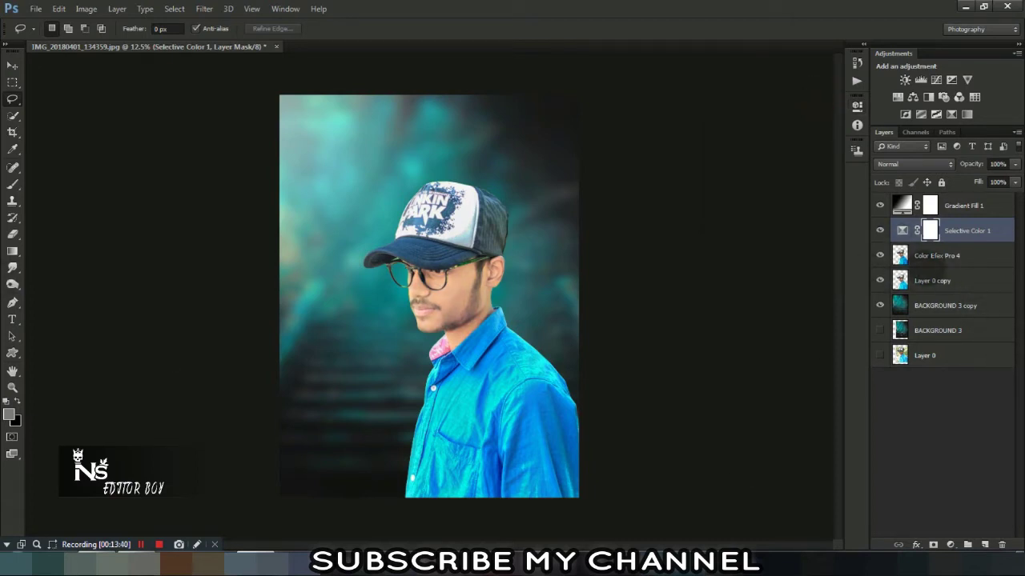
click(929, 263)
Add an empty Layer 1 above Color Efex Pro 4, undoing a 1000-size brush test stroke
click(13, 183)
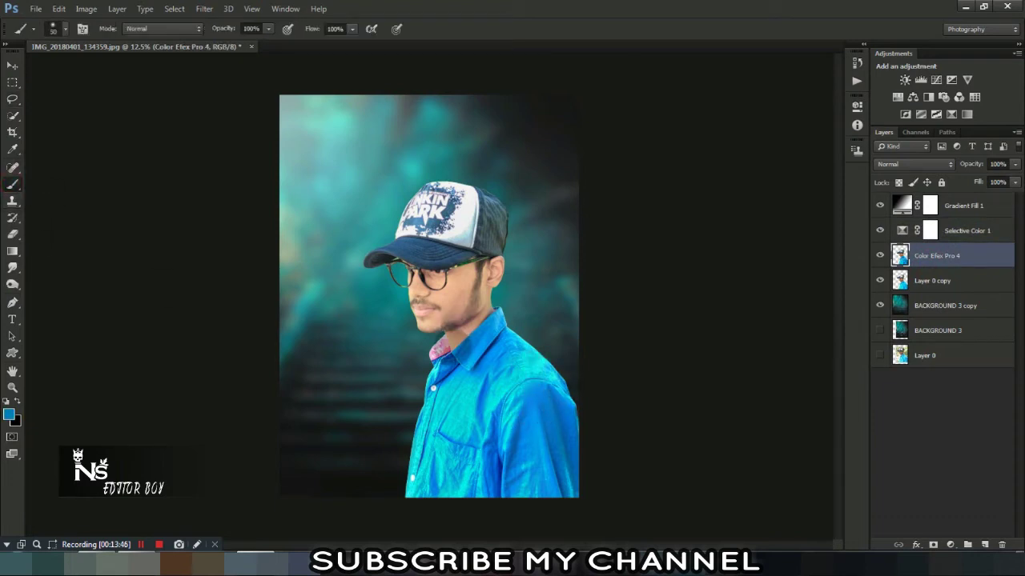
key(bracketright)
key(bracketright)
key(bracketright)
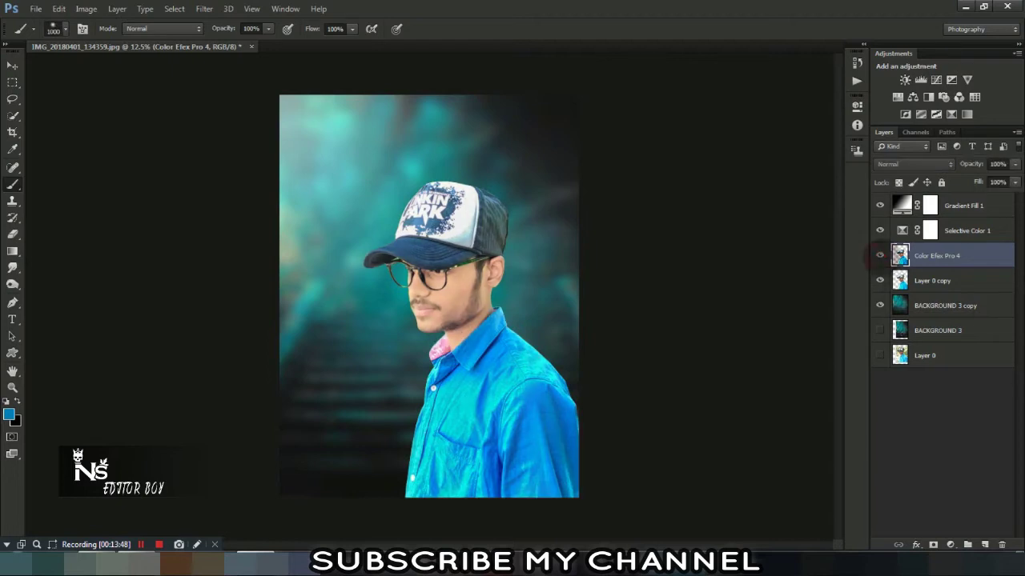
click(986, 544)
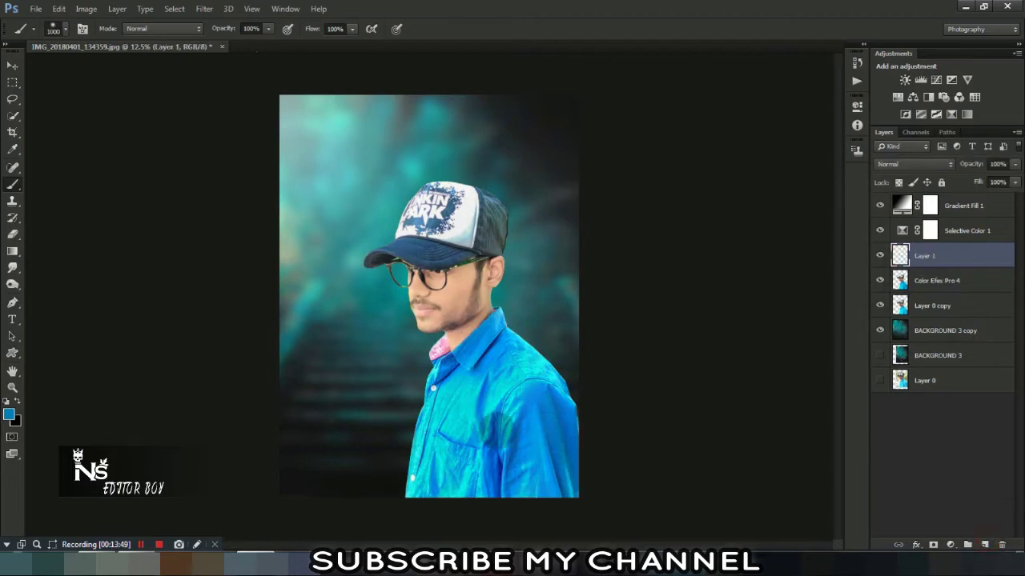
mouse_move(497, 431)
mouse_down()
mouse_move(505, 412)
mouse_move(545, 454)
mouse_up()
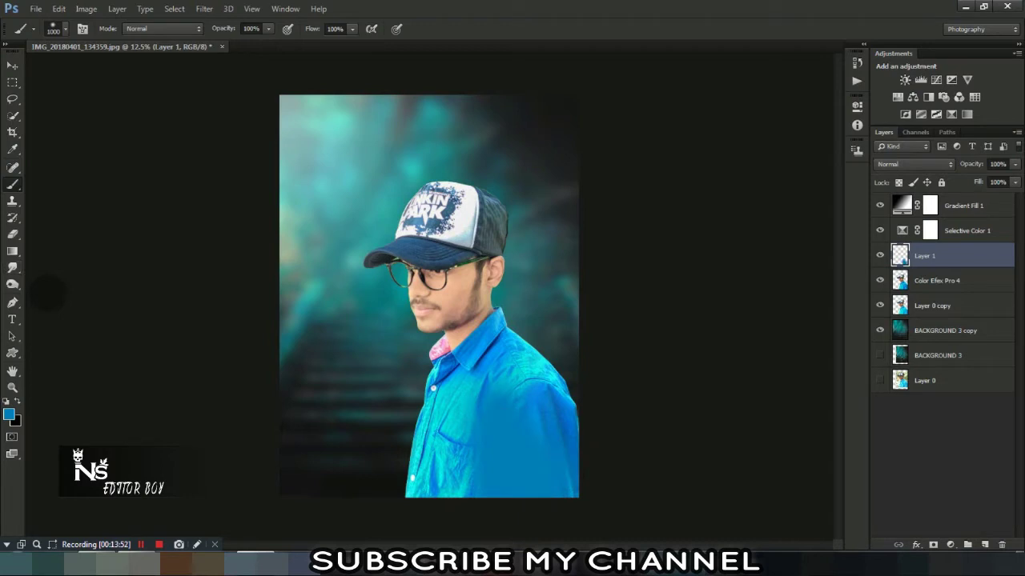
key(ctrl+z)
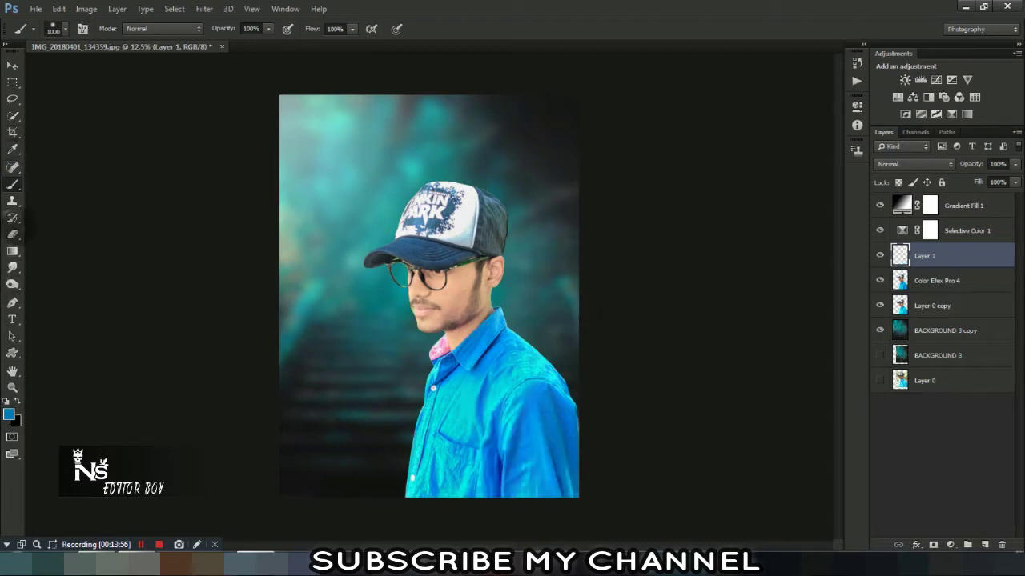
click(13, 303)
Trace a Pen path from below the shirt's left side, past the collar, beyond the right shoulder
key(ctrl+plus)
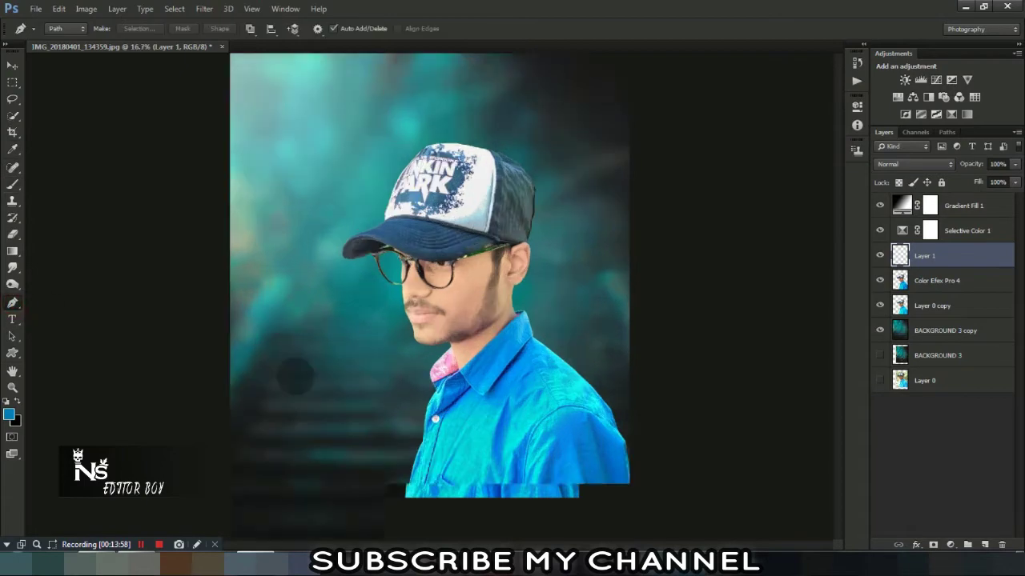
key(ctrl+plus)
key(ctrl+plus)
scroll(581, 366, down, 5)
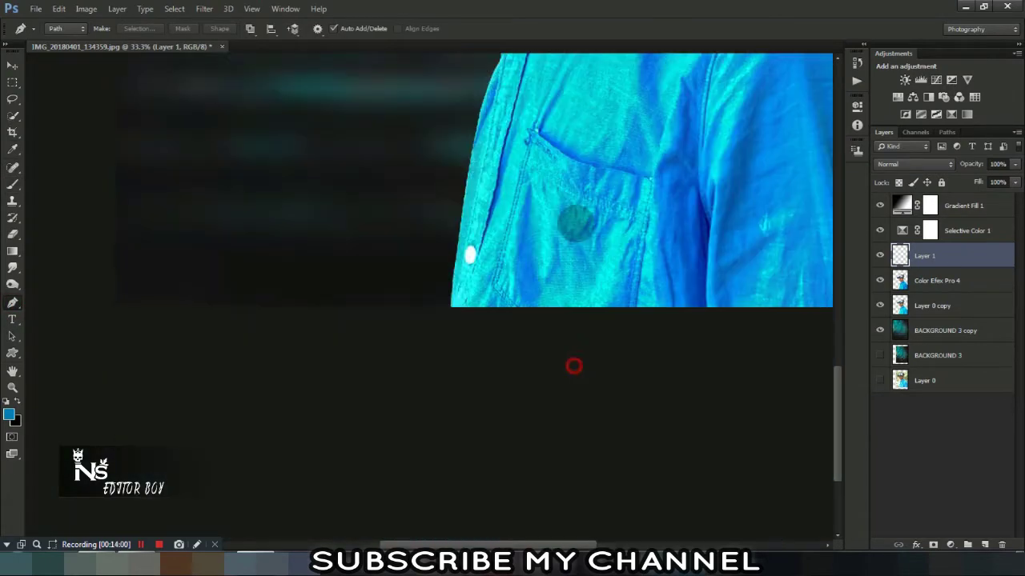
key(ctrl+plus)
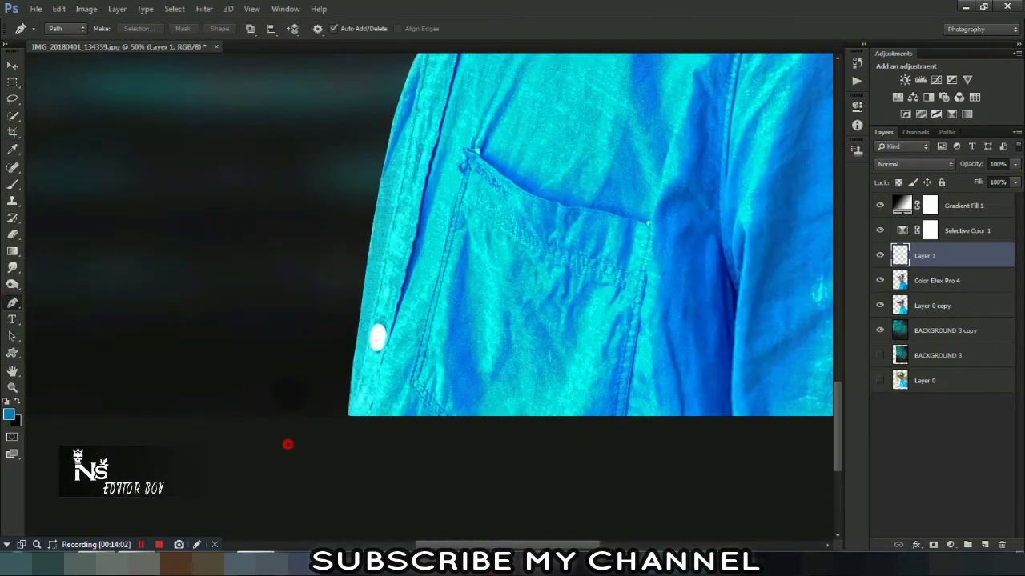
click(287, 445)
drag(306, 236, 322, 55)
scroll(352, 152, up, 1)
scroll(352, 152, up, 4)
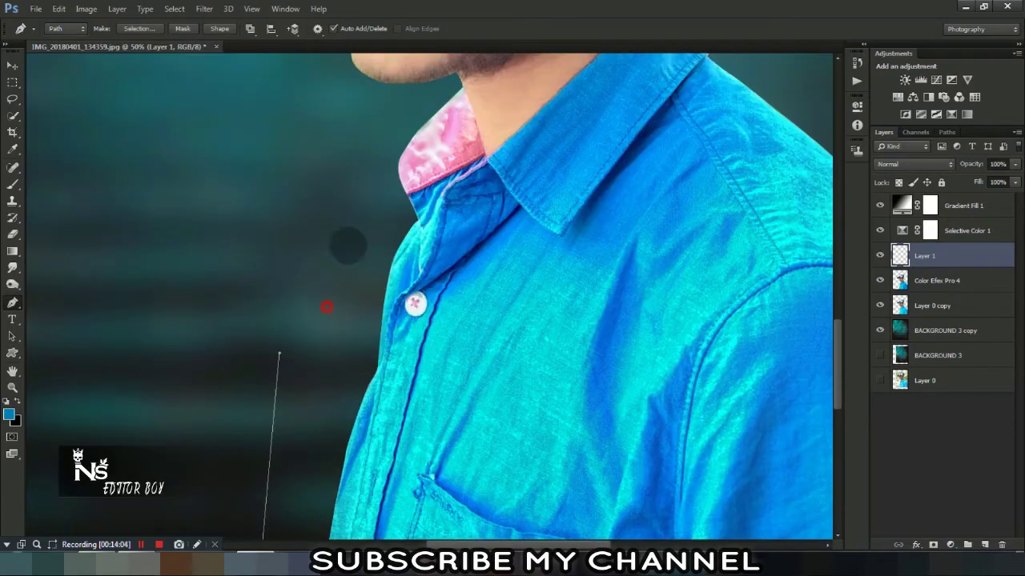
drag(369, 189, 392, 205)
alt+click(369, 188)
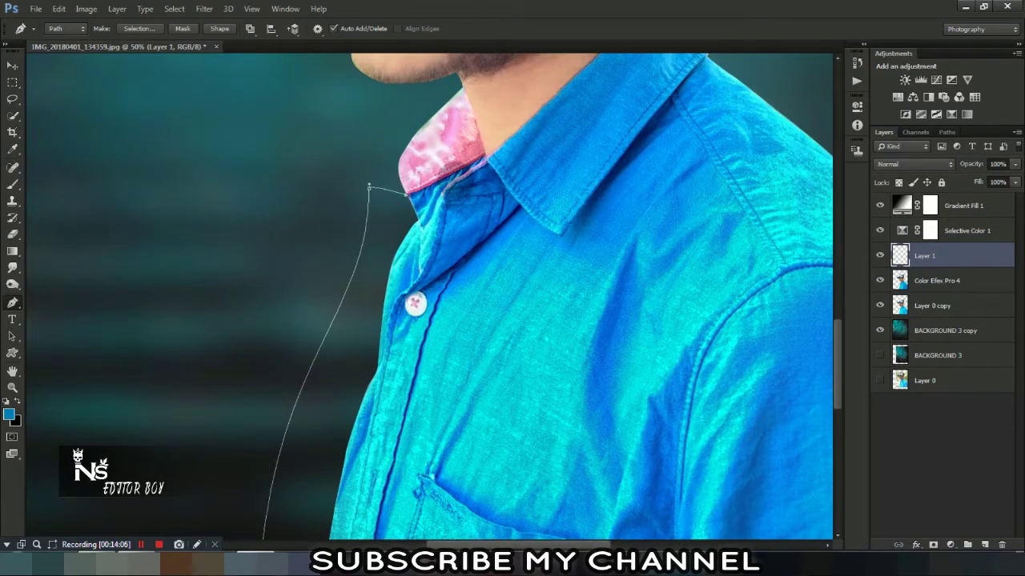
drag(454, 180, 694, 148)
click(693, 148)
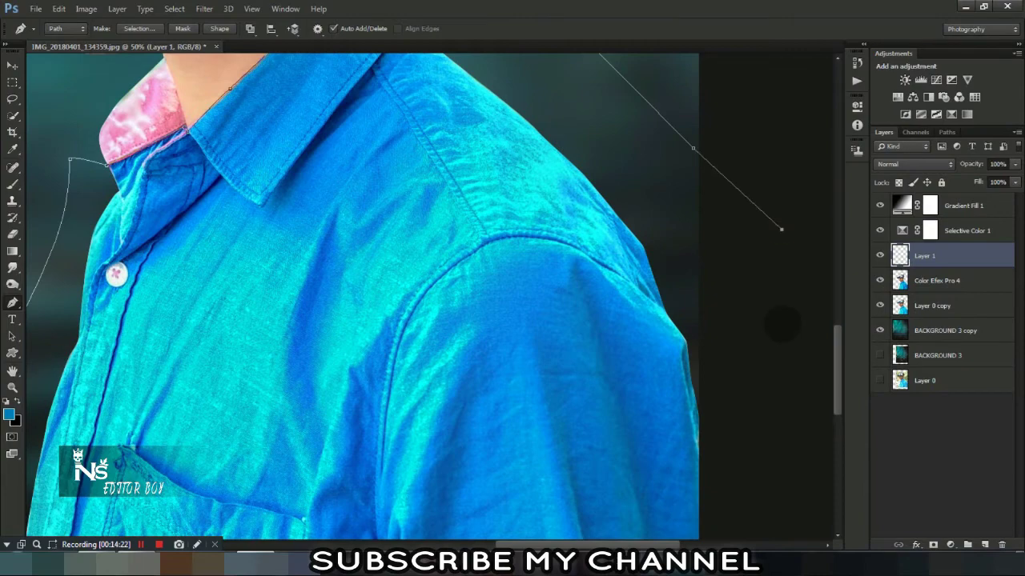
scroll(600, 376, down, 4)
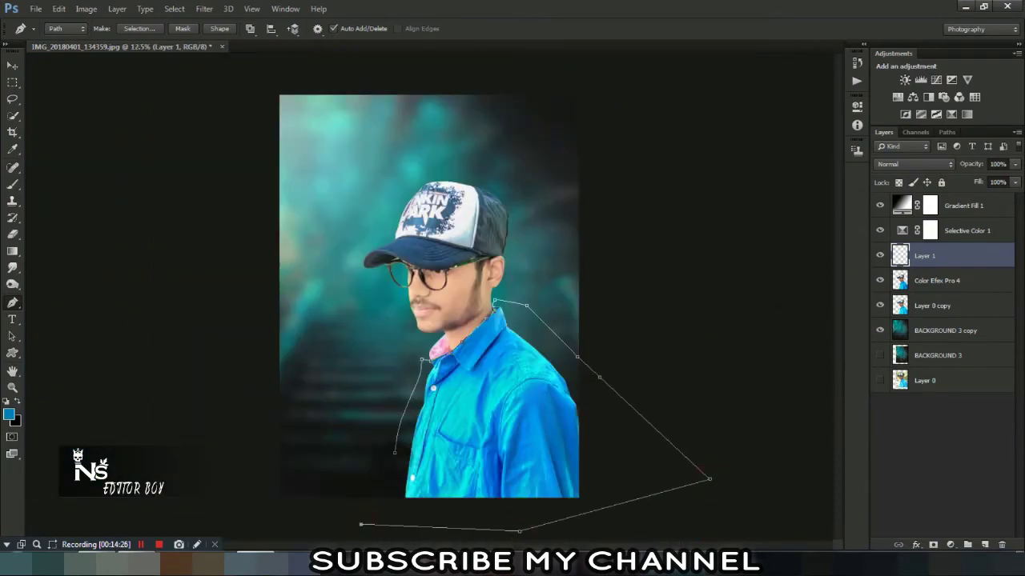
Close the shirt path and convert it into an active selection
click(361, 524)
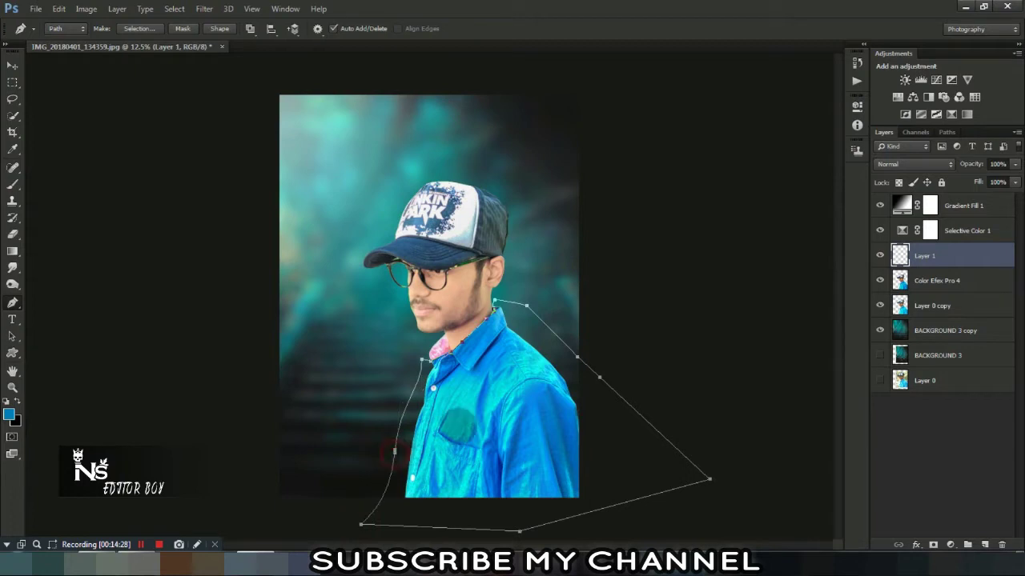
right_click(455, 432)
click(526, 153)
key(Return)
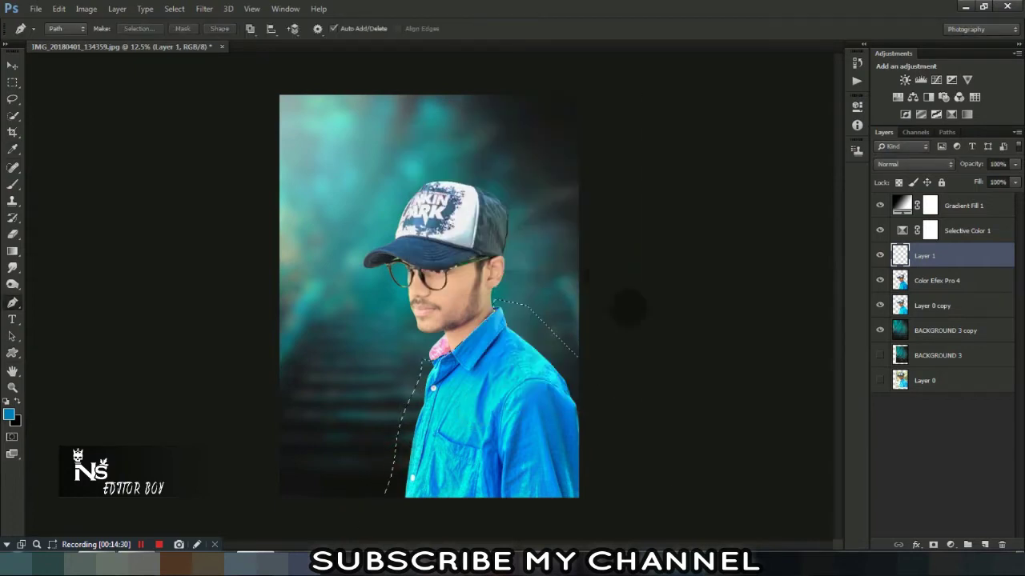
Select the Color Efex Pro 4 layer and apply a first Hue/Saturation shift toward deeper blue
click(86, 9)
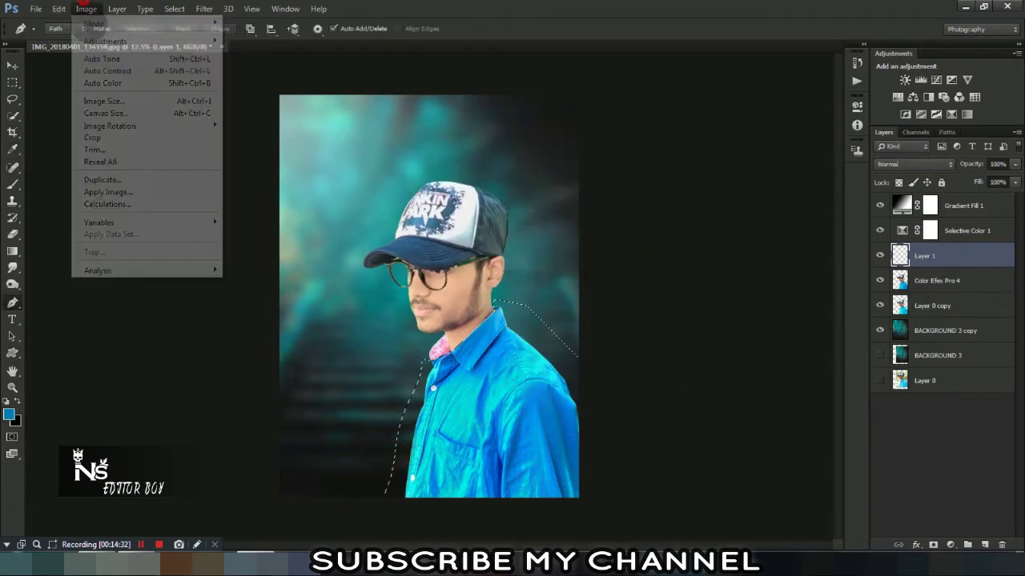
mouse_move(105, 41)
click(291, 107)
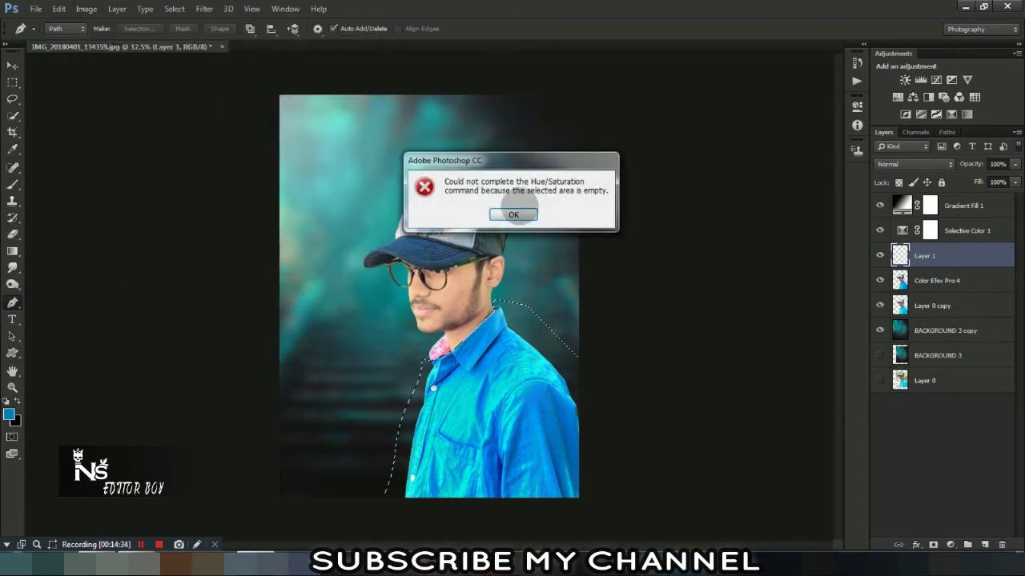
click(513, 214)
click(901, 280)
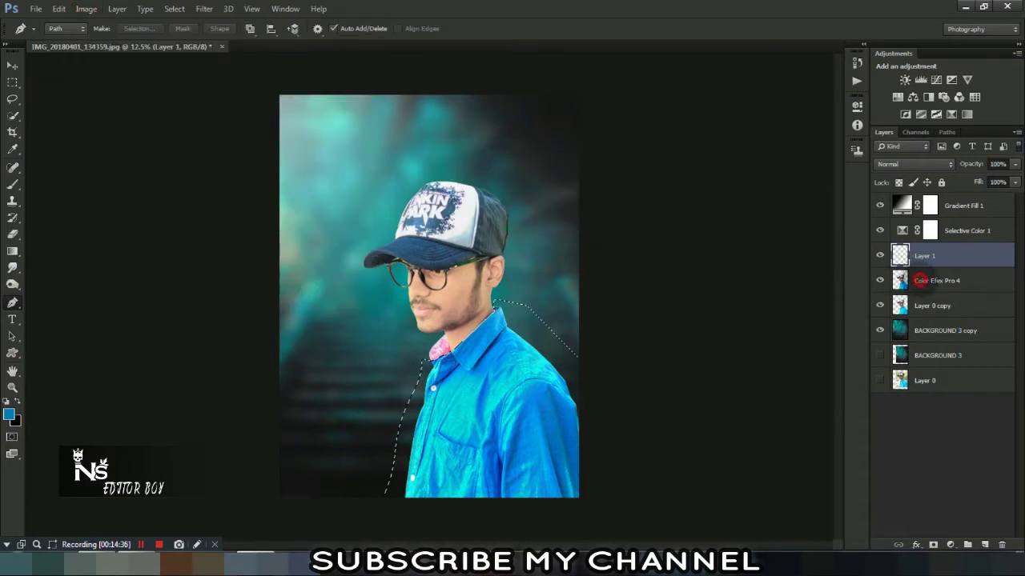
click(86, 9)
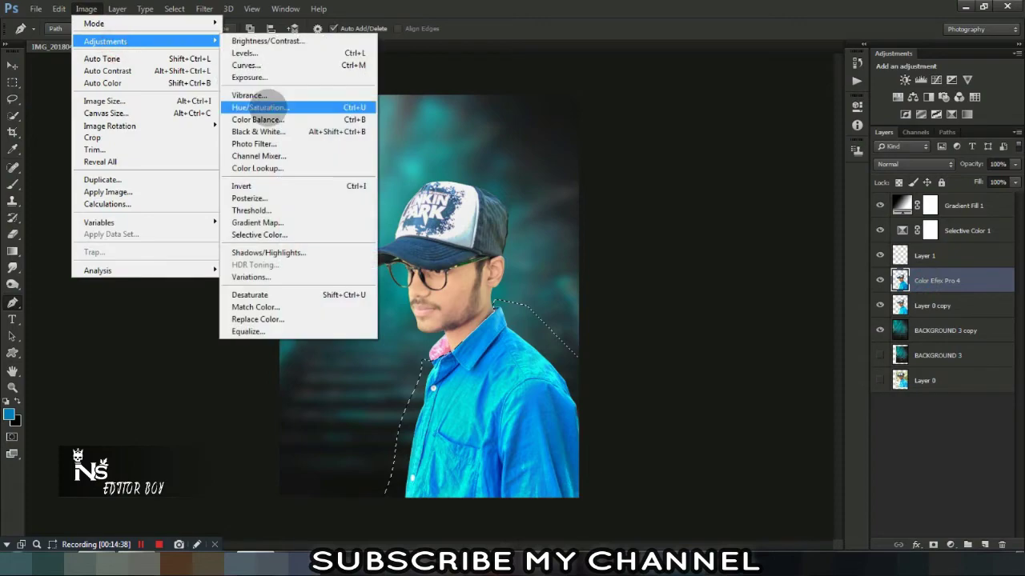
click(291, 107)
drag(811, 143, 833, 145)
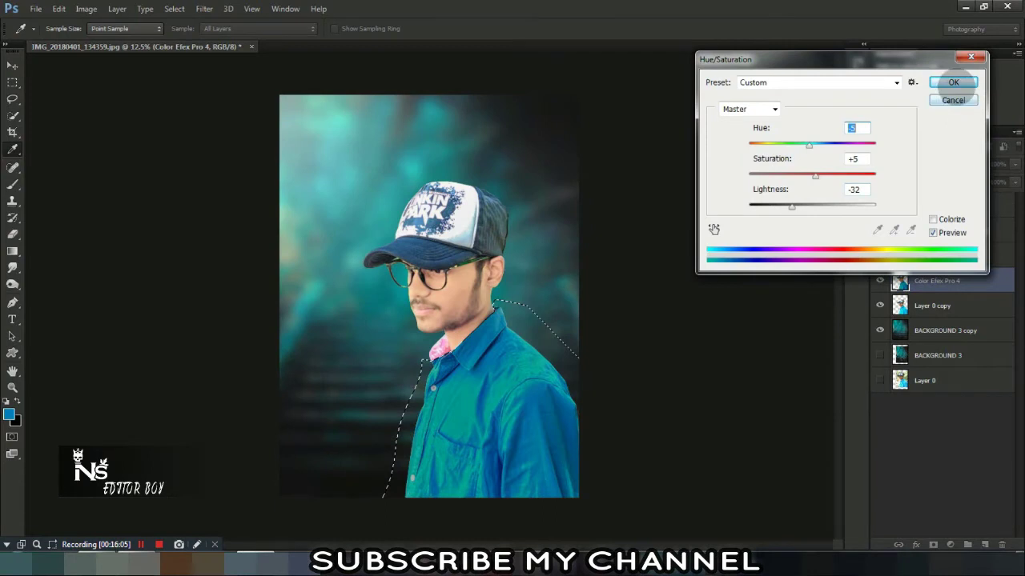
click(954, 82)
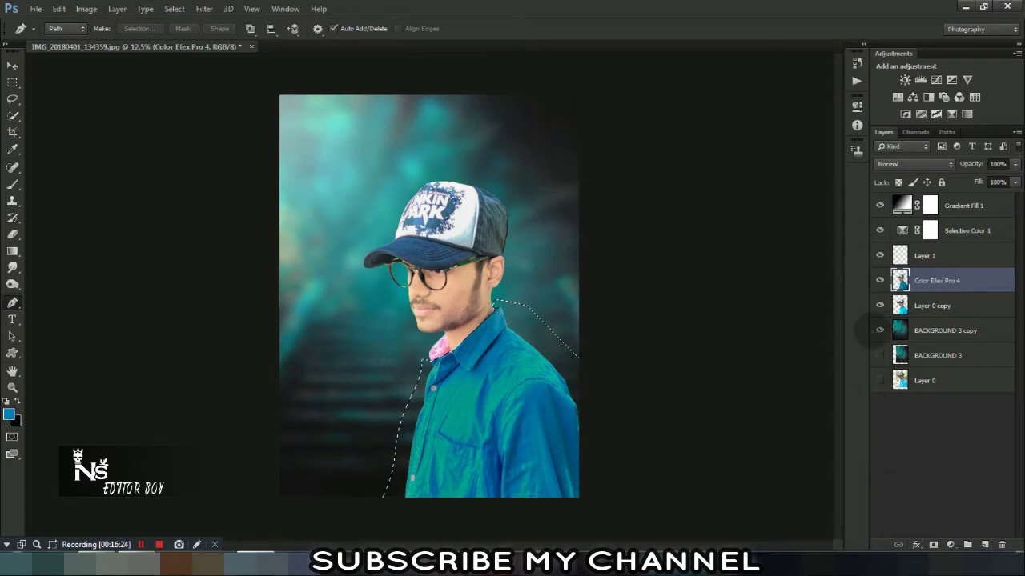
Hide BACKGROUND 3 and apply Hue/Saturation at Hue +23, Saturation +3, Lightness +7 to the shirt
click(880, 354)
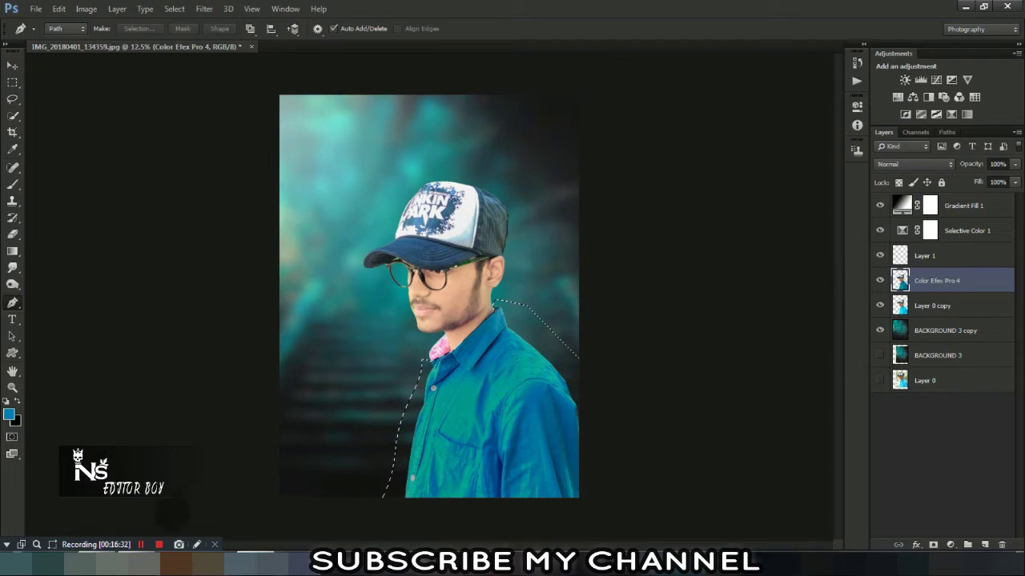
click(140, 544)
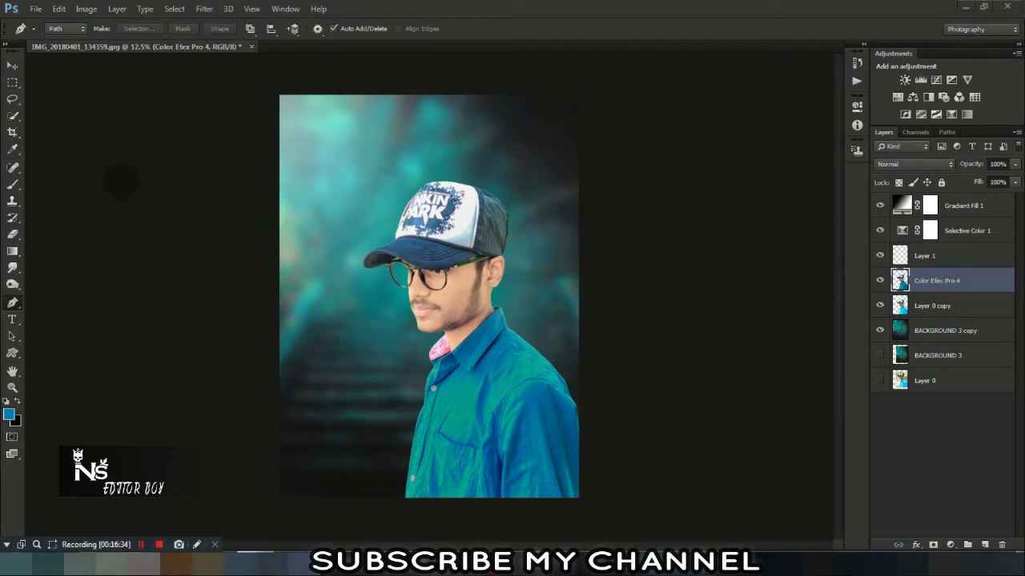
click(86, 9)
click(104, 41)
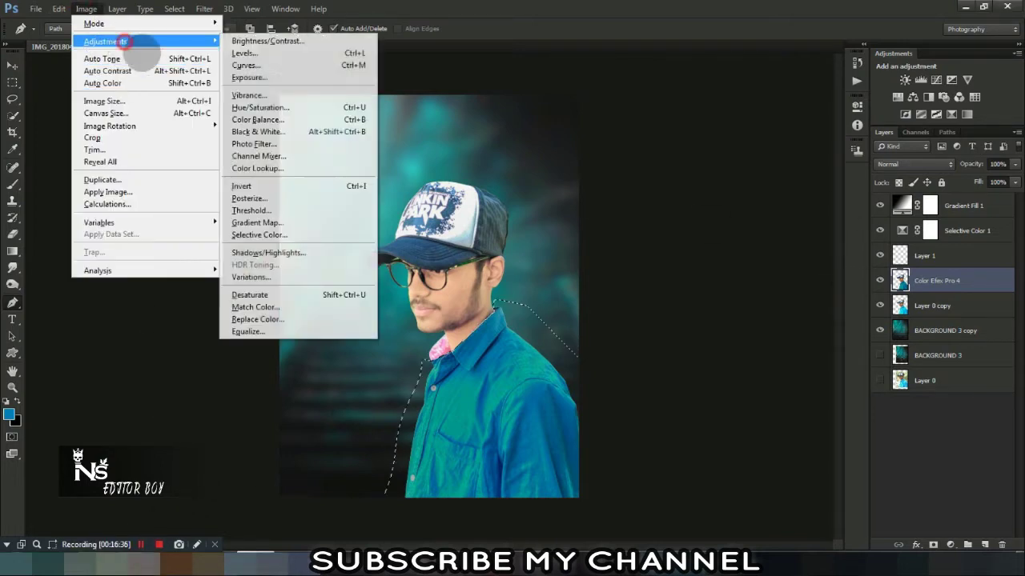
click(261, 107)
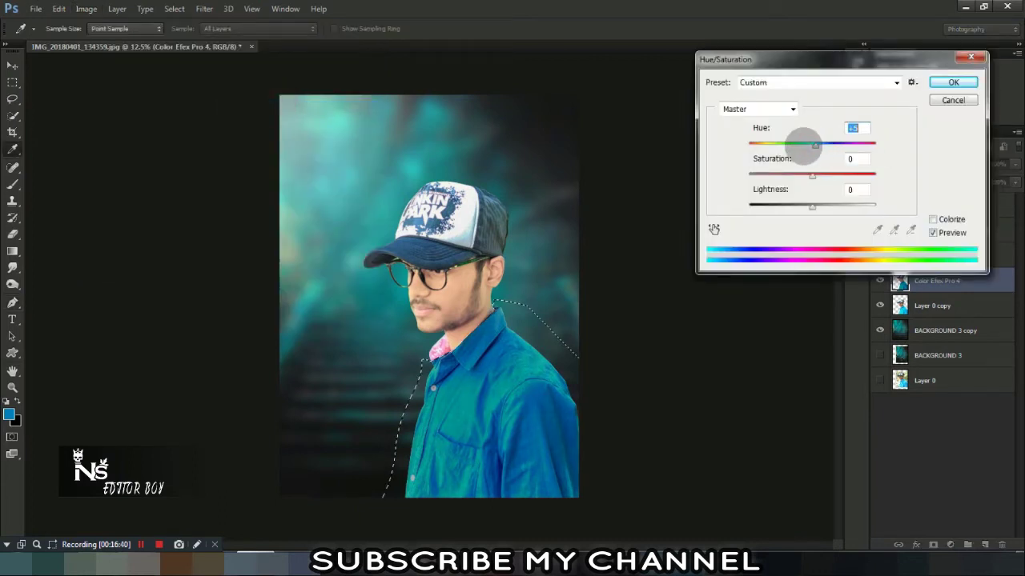
mouse_move(812, 140)
mouse_down()
mouse_move(827, 143)
mouse_move(817, 207)
mouse_up()
text(0)
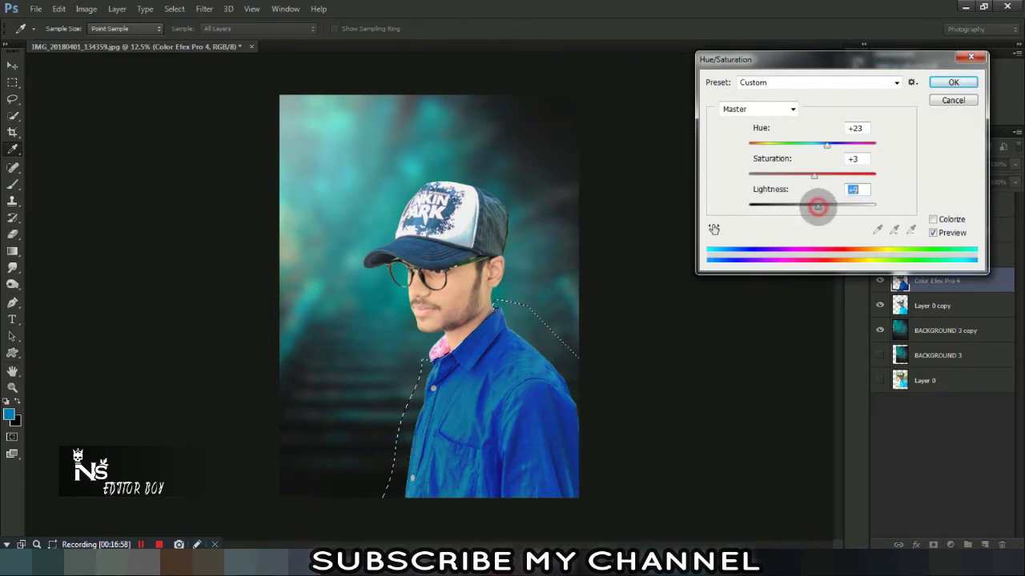
click(954, 83)
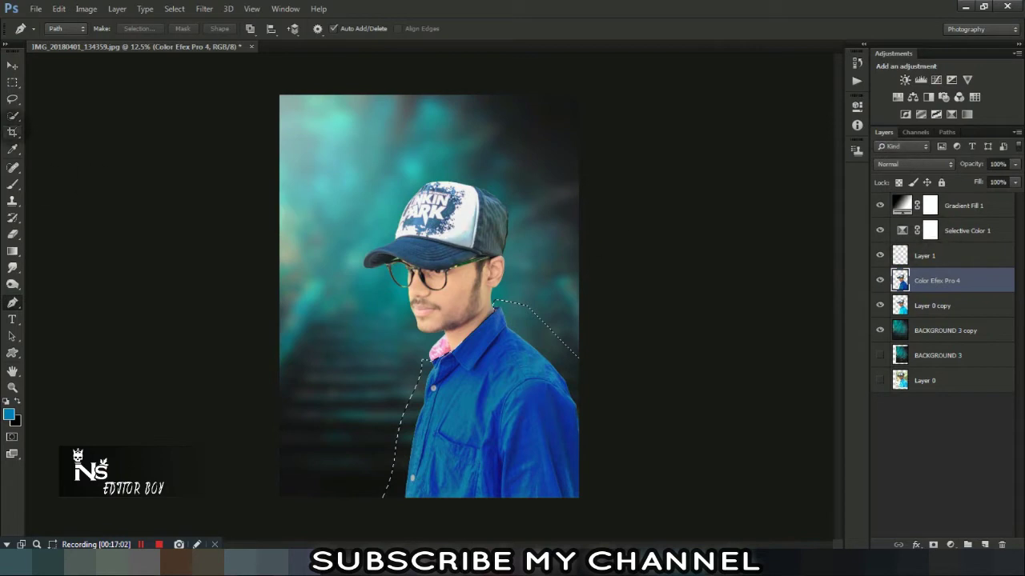
click(12, 99)
click(99, 137)
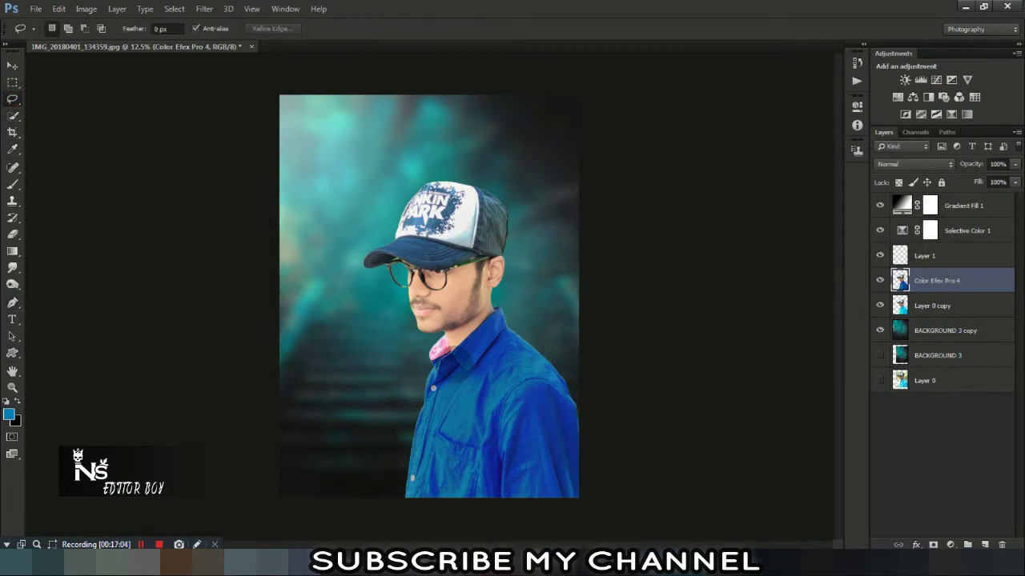
Trace the lower glasses arm beside the cheek with the Pen tool and make it a selection
key(ctrl+plus)
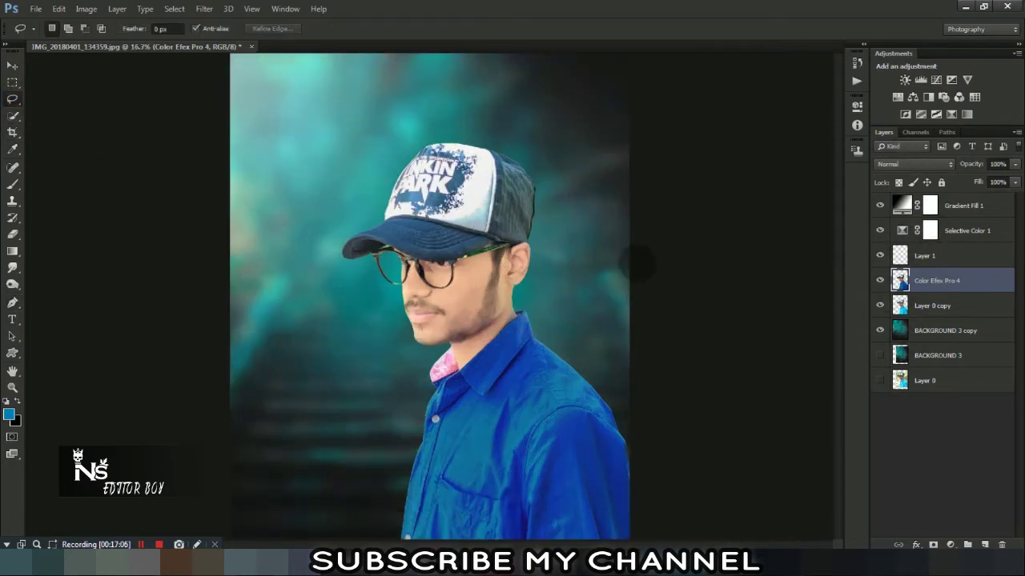
key(ctrl+plus)
key(ctrl+plus)
key(ctrl+plus)
key(ctrl+plus)
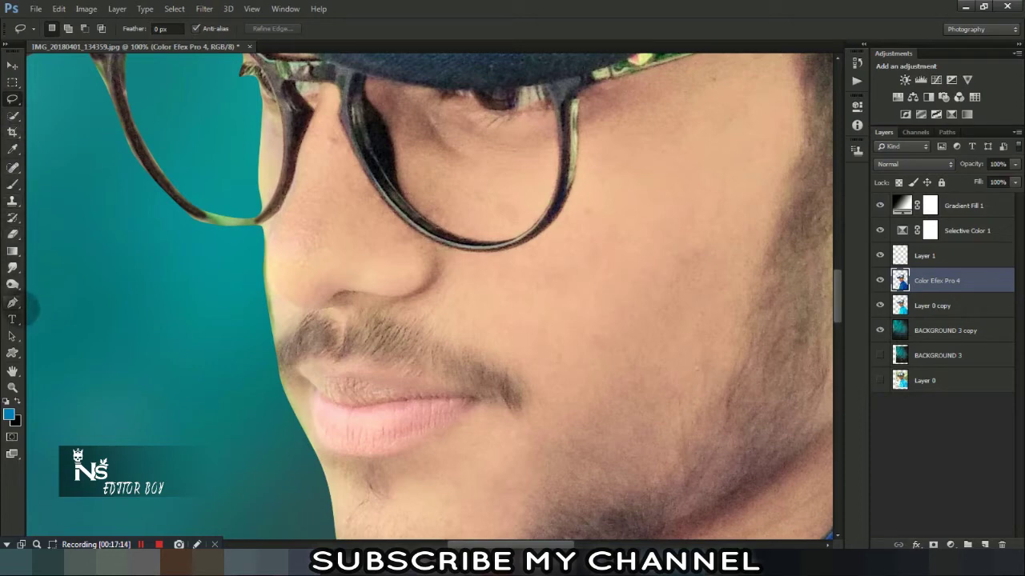
click(12, 303)
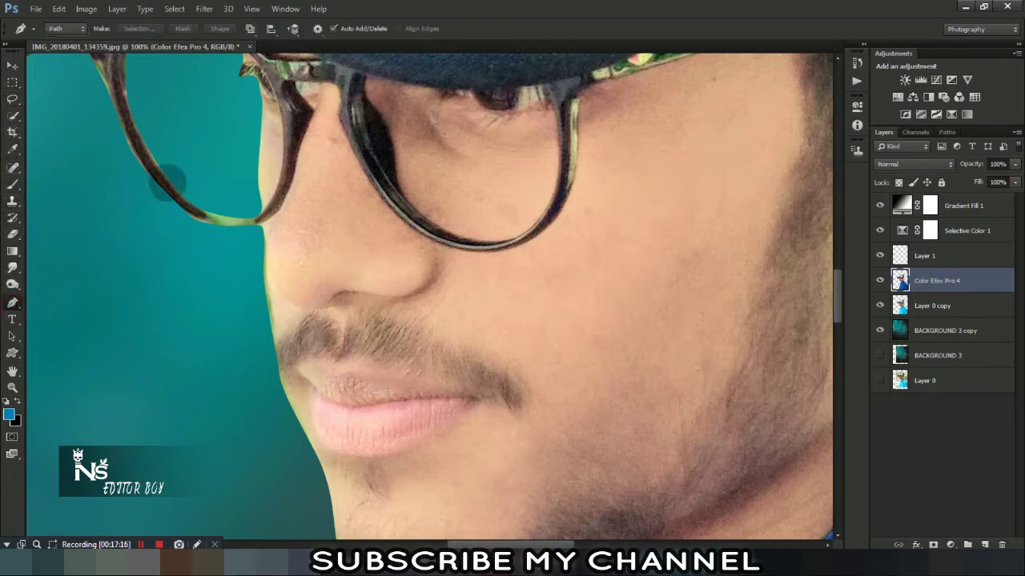
click(170, 181)
click(199, 210)
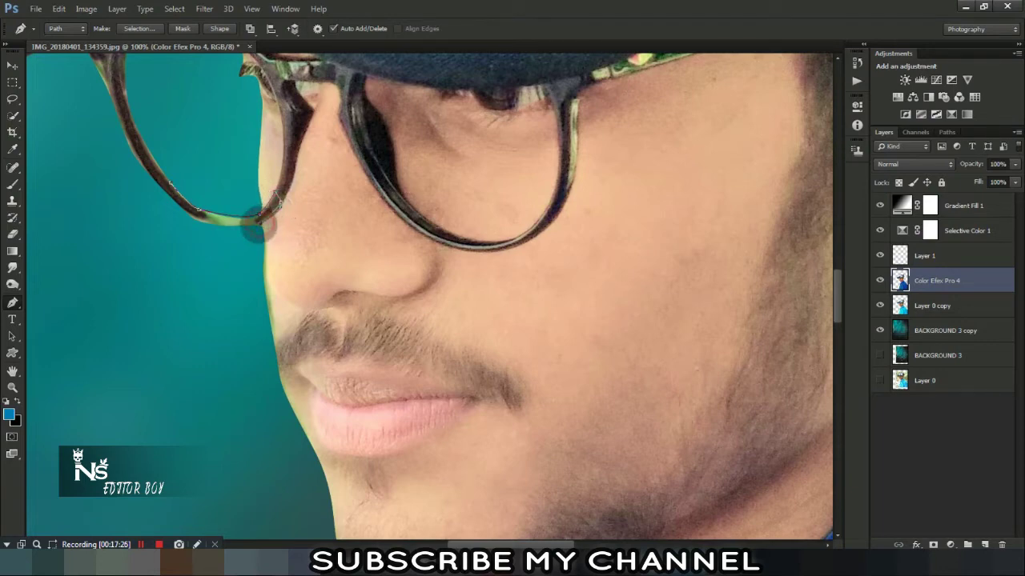
click(217, 228)
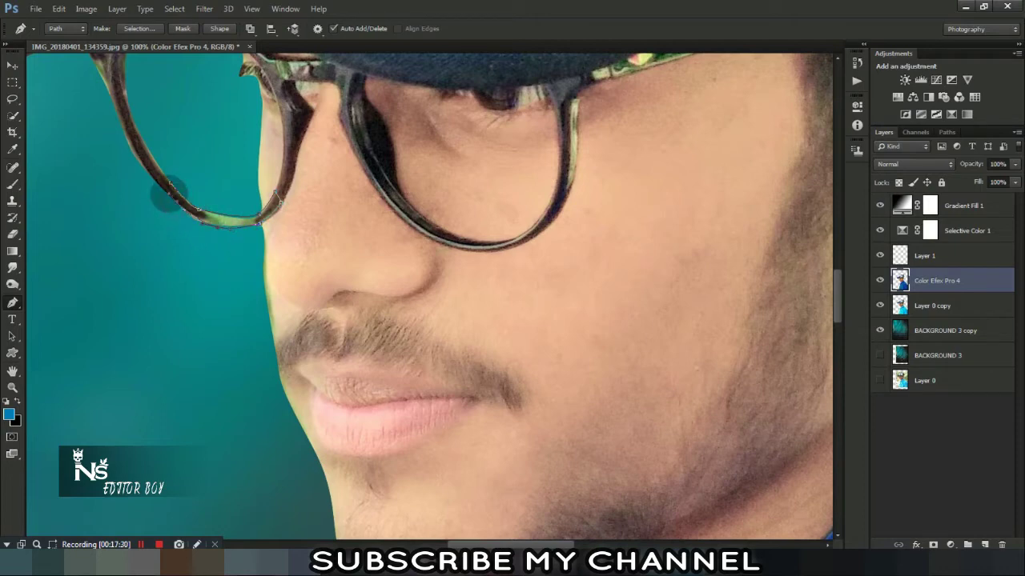
right_click(180, 197)
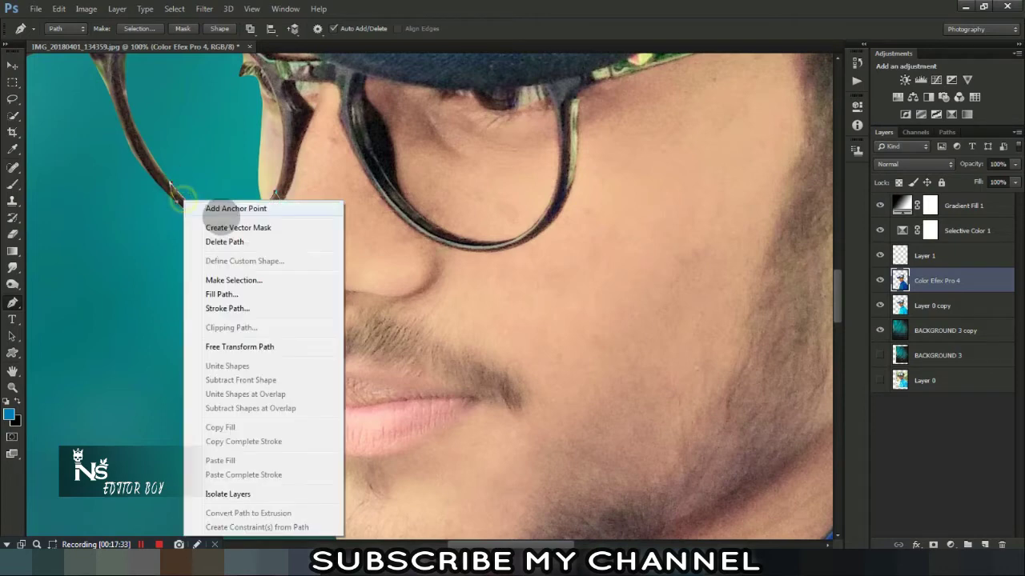
click(232, 279)
key(Return)
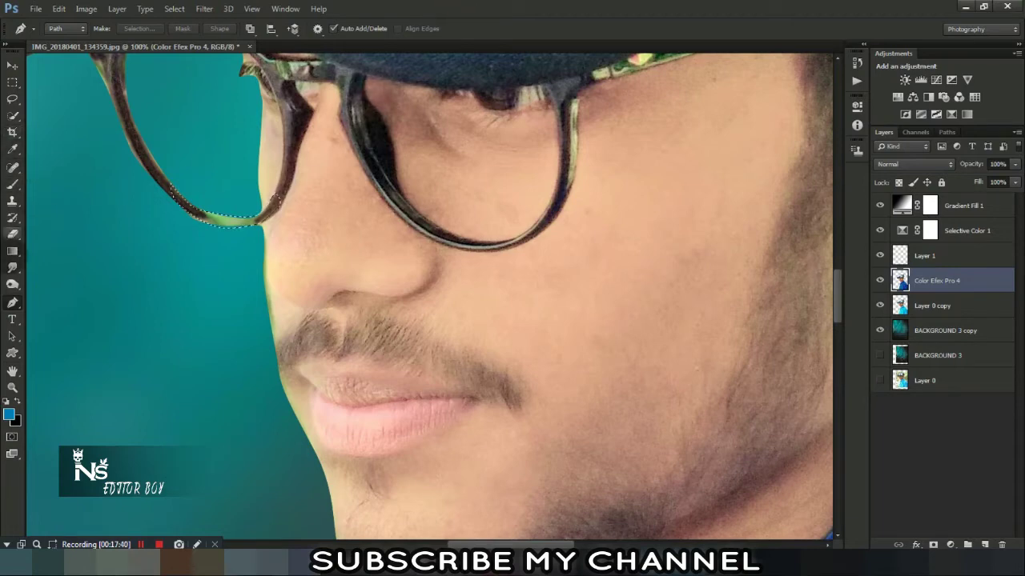
Fill the glasses-arm selection with Content-Aware fill
click(58, 9)
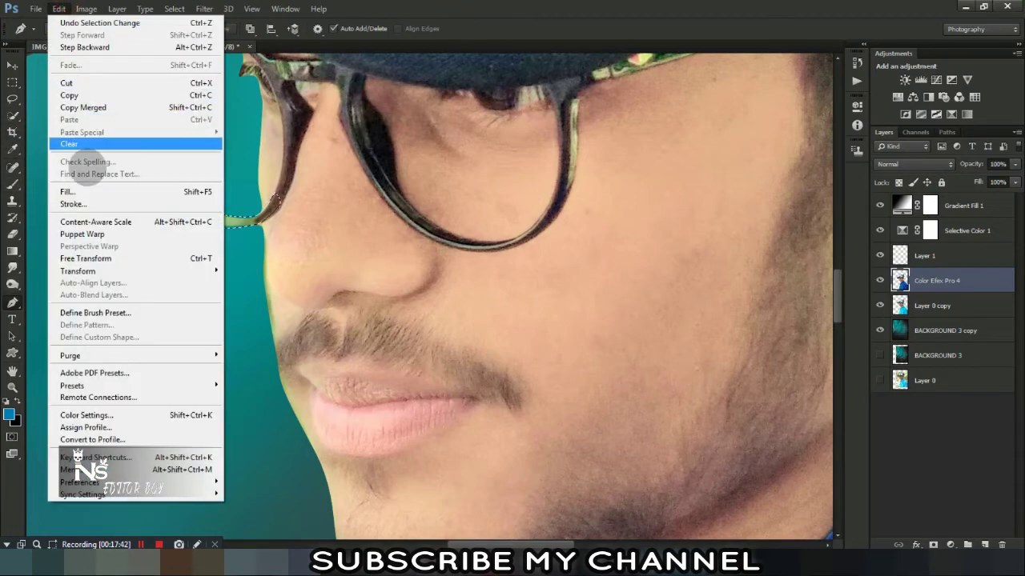
click(68, 193)
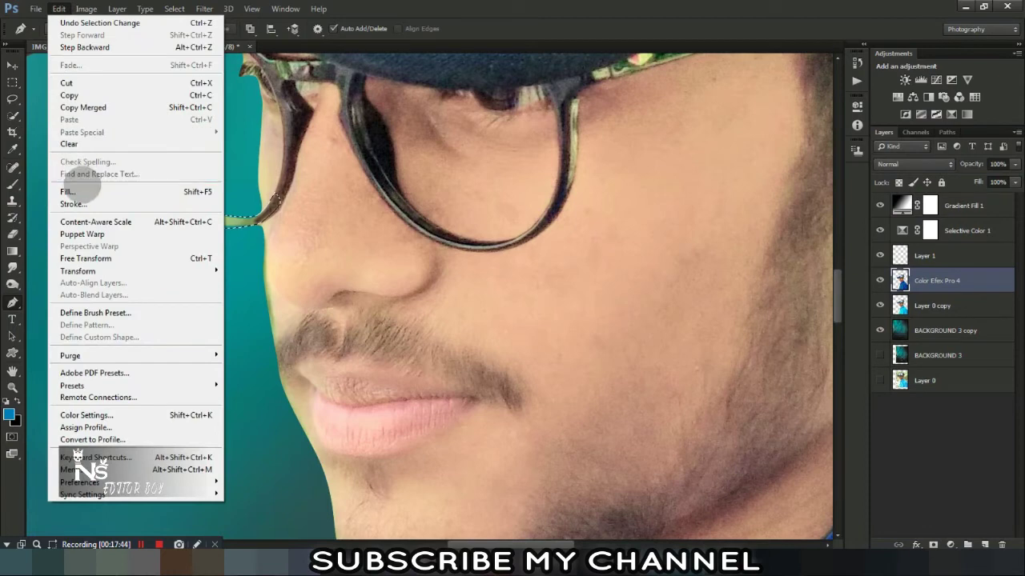
click(71, 193)
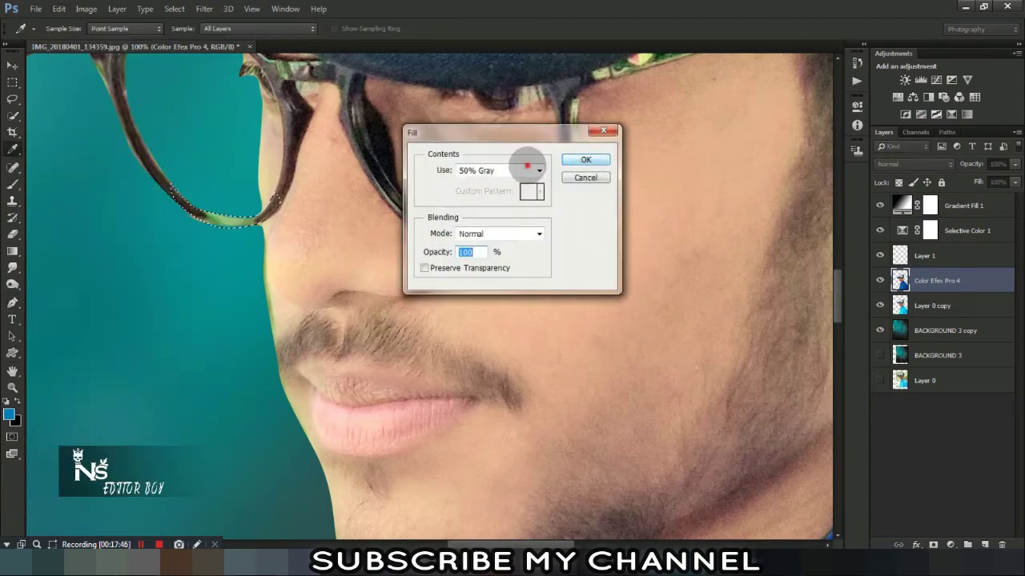
click(524, 170)
click(507, 217)
click(585, 161)
key(p)
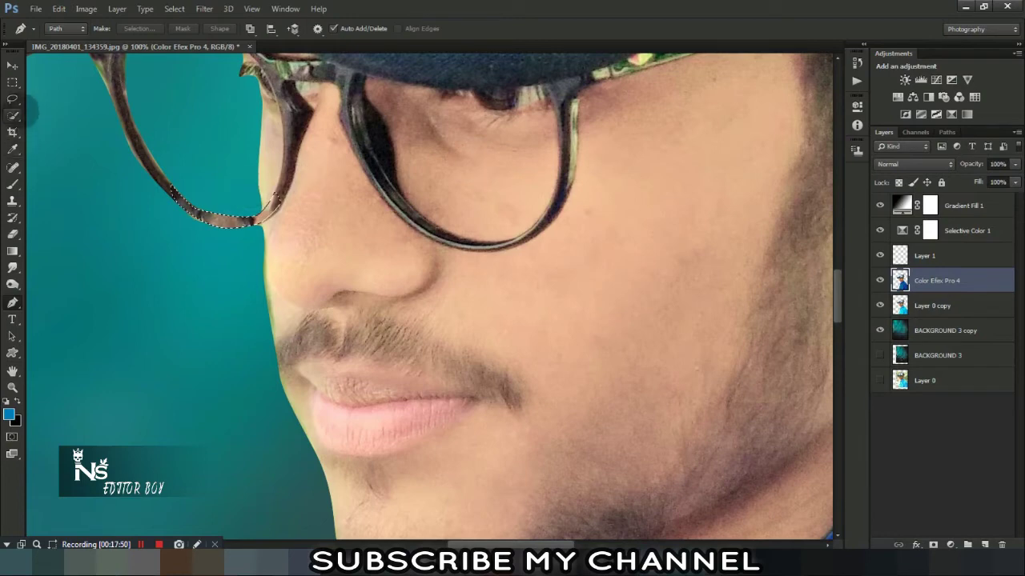
click(12, 99)
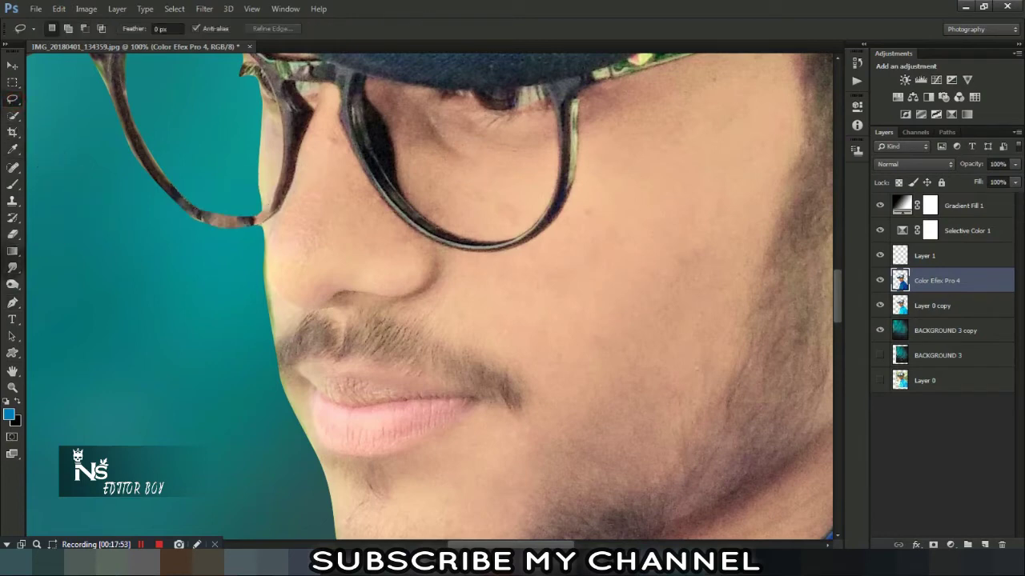
click(12, 267)
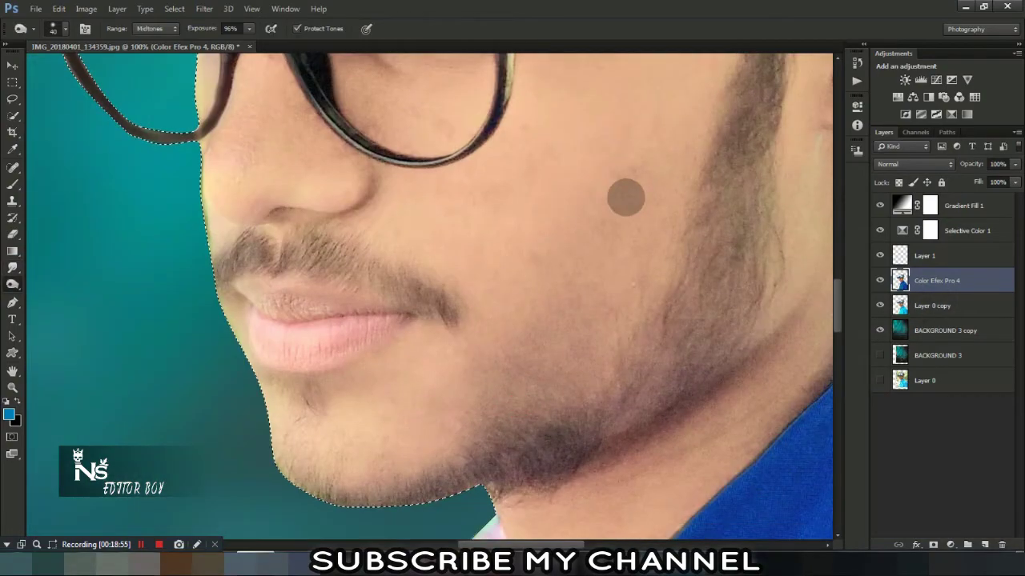
Clear the face selection and zoom back in on the glasses at 100%
key(ctrl+minus)
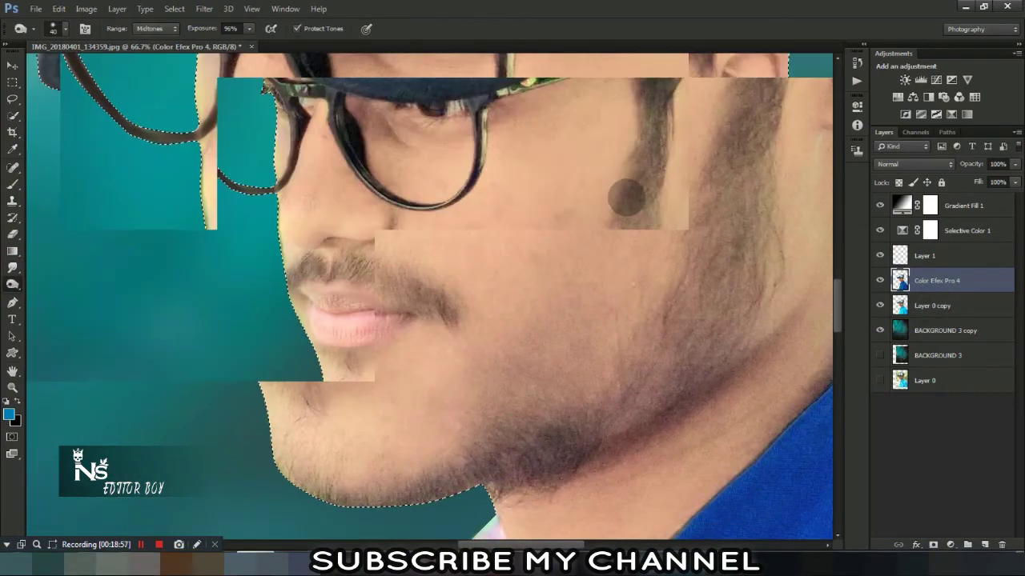
key(ctrl+minus)
key(ctrl+minus)
key(ctrl+minus)
key(ctrl+d)
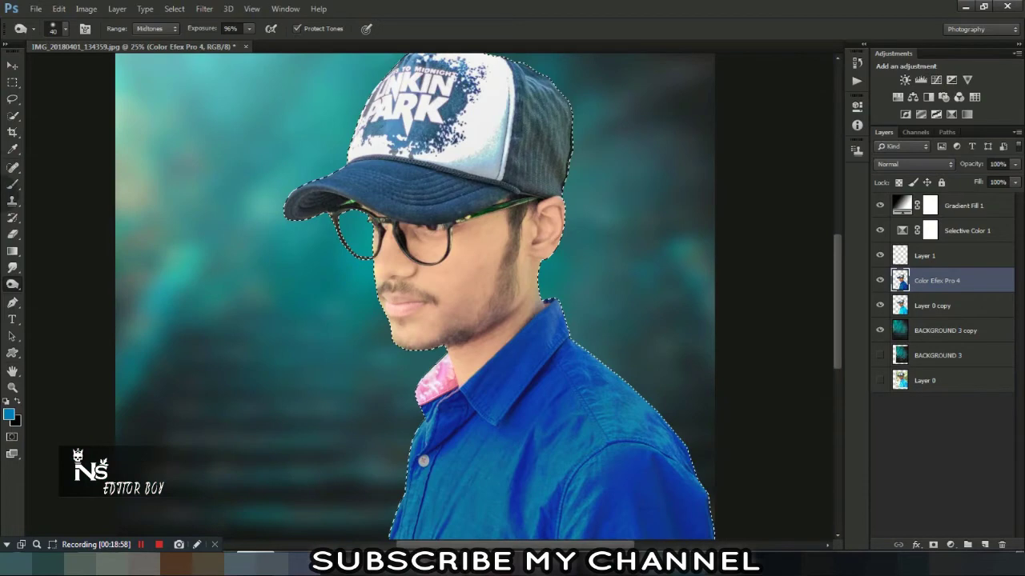
click(12, 98)
key(ctrl+plus)
key(ctrl+plus)
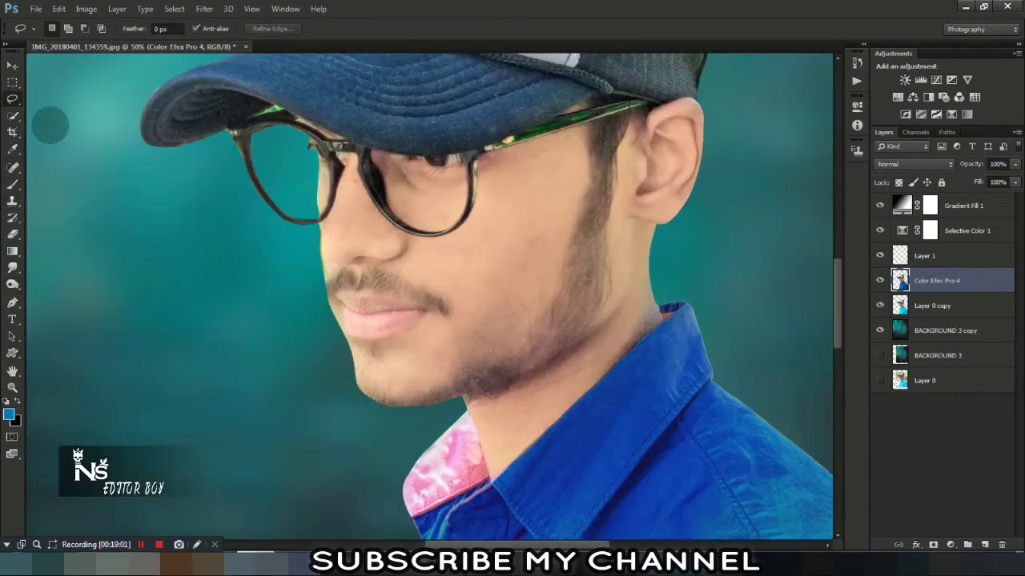
key(ctrl+plus)
key(ctrl+plus)
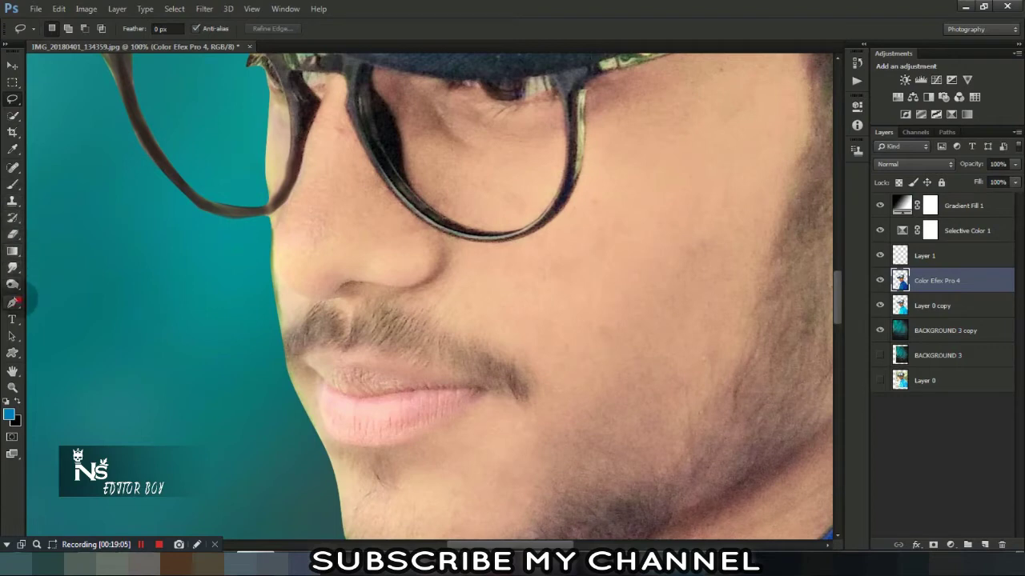
Trace a closed pen path around the glasses arm by the cheek and make it a selection
click(12, 302)
click(126, 114)
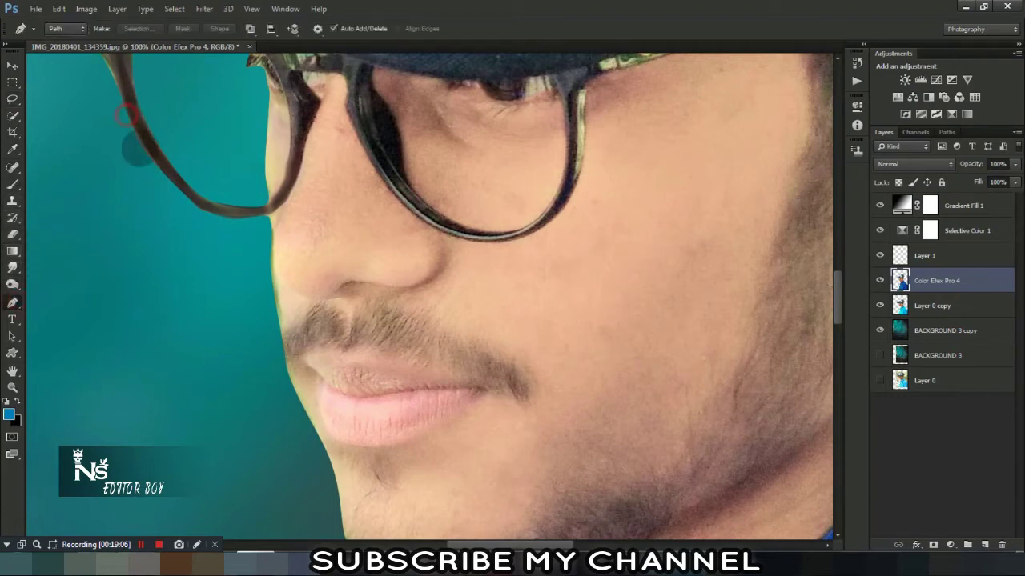
drag(214, 217, 225, 212)
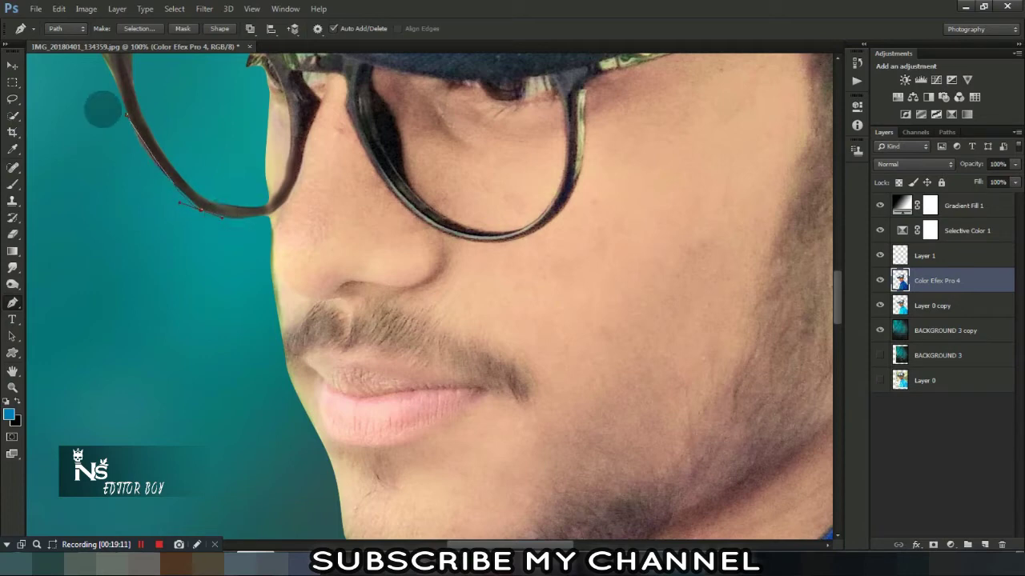
click(127, 114)
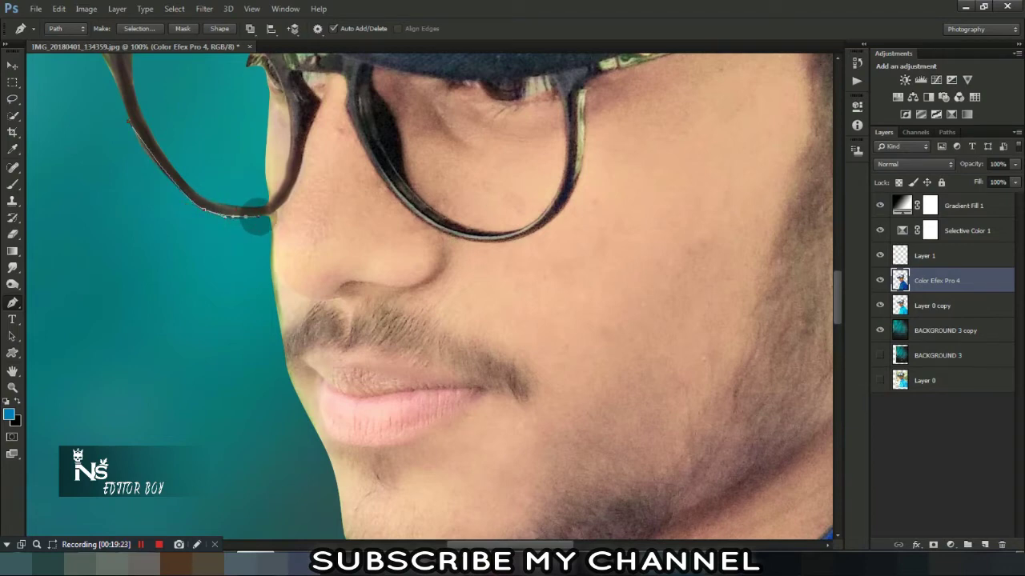
click(263, 241)
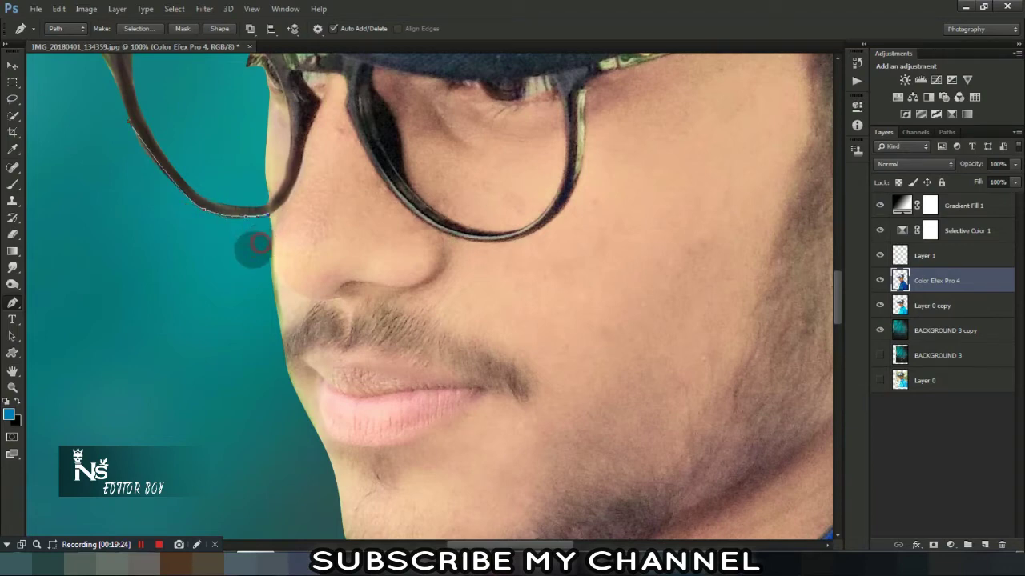
click(213, 302)
click(95, 227)
click(127, 121)
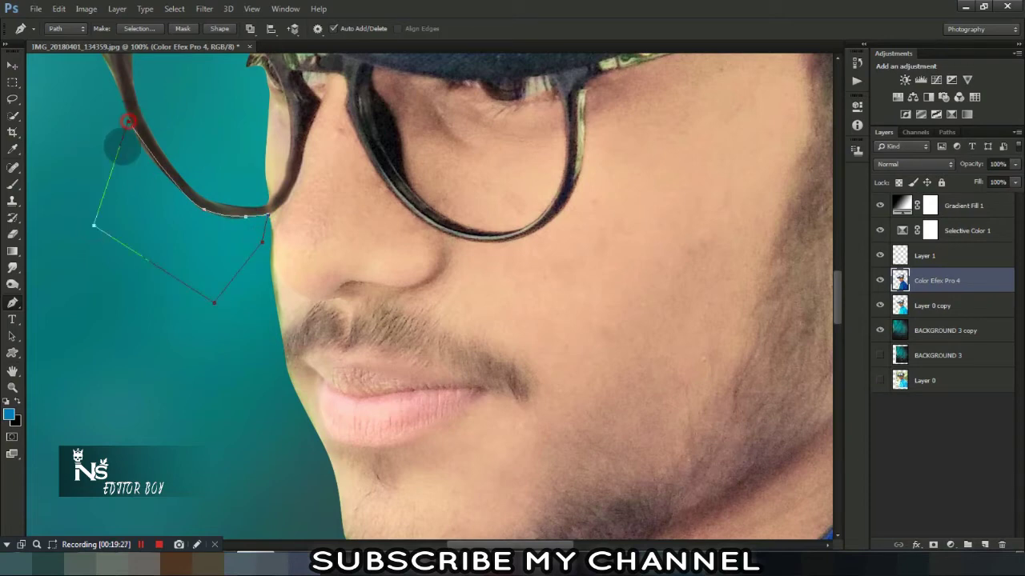
right_click(136, 174)
click(191, 248)
key(Return)
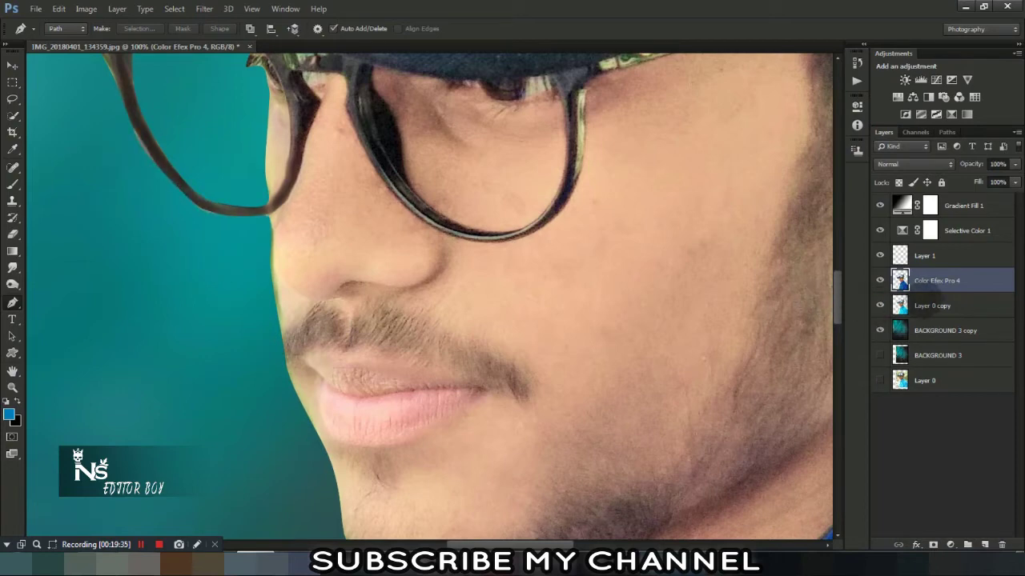
Merge Layer 0 copy into the Color Efex Pro 4 layer
ctrl+click(925, 299)
right_click(926, 299)
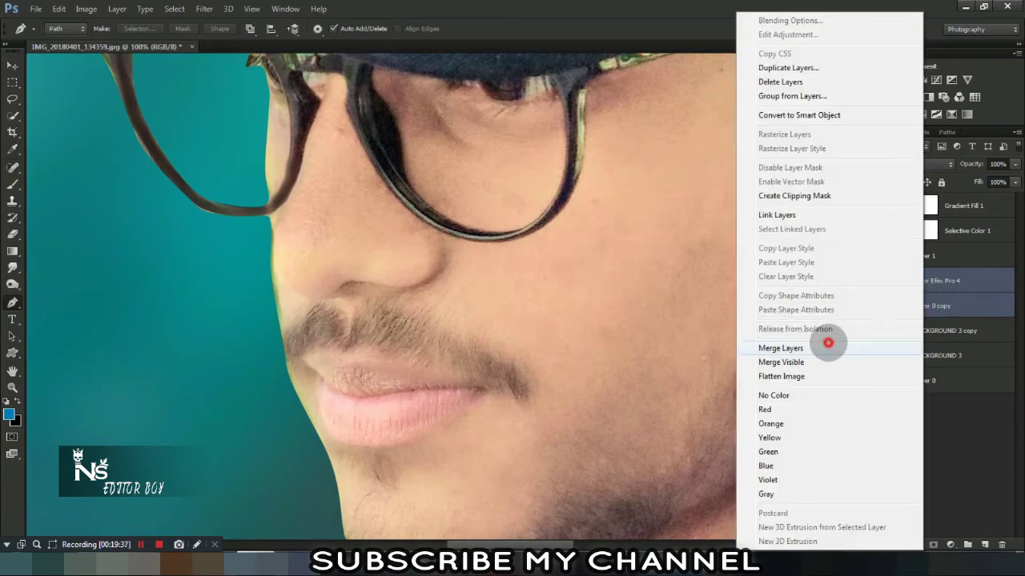
click(829, 340)
key(ctrl+minus)
key(ctrl+minus)
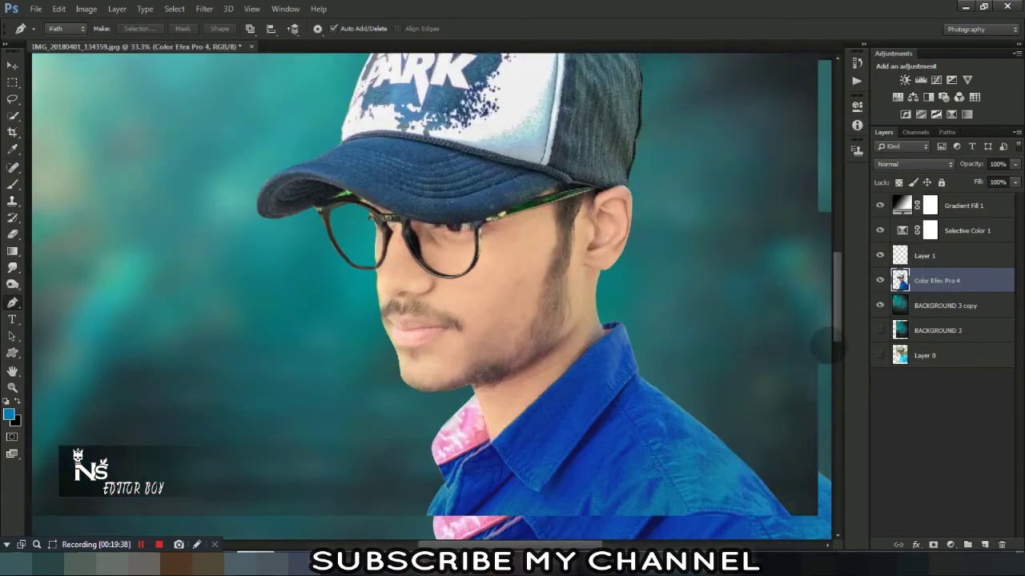
key(ctrl+minus)
key(ctrl+minus)
key(ctrl+minus)
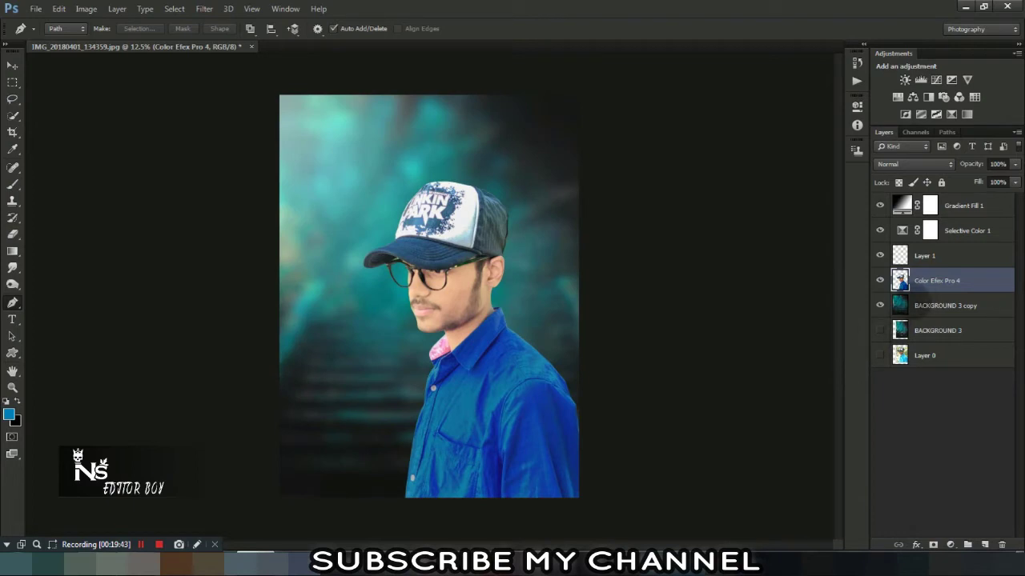
On a new Layer 2, draw a dark gradient across the image's bottom strip
click(985, 544)
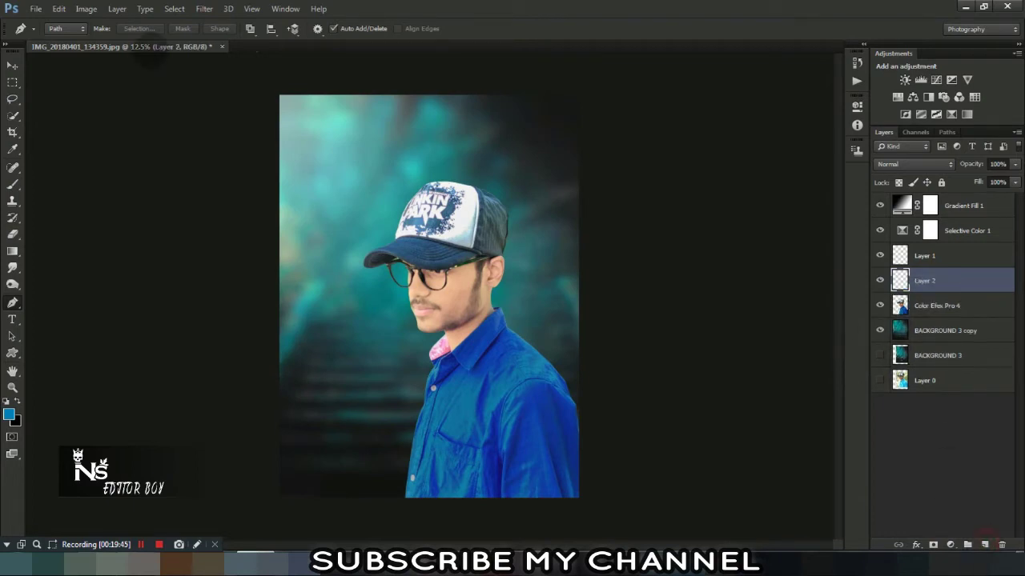
click(12, 251)
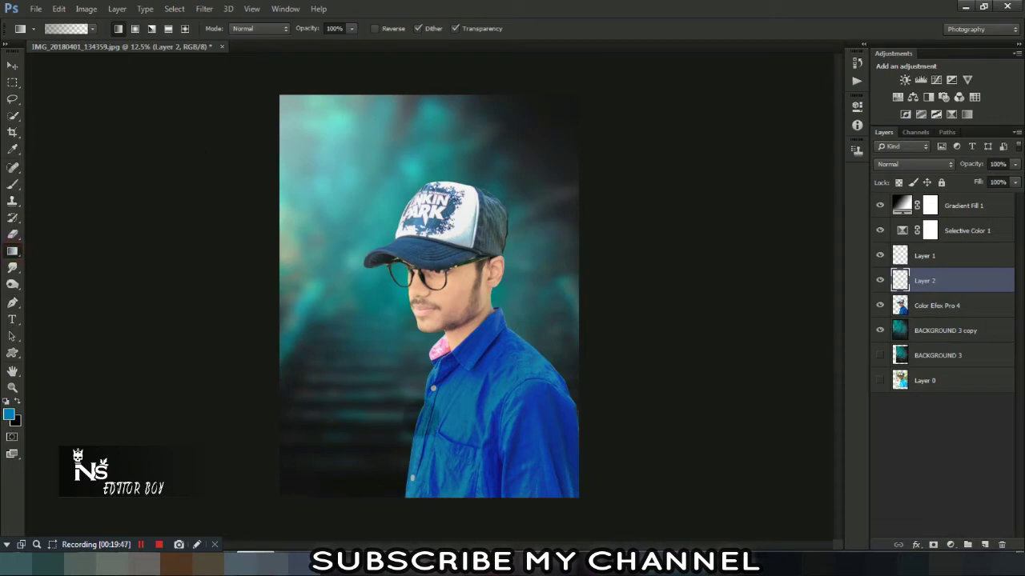
drag(415, 498, 421, 438)
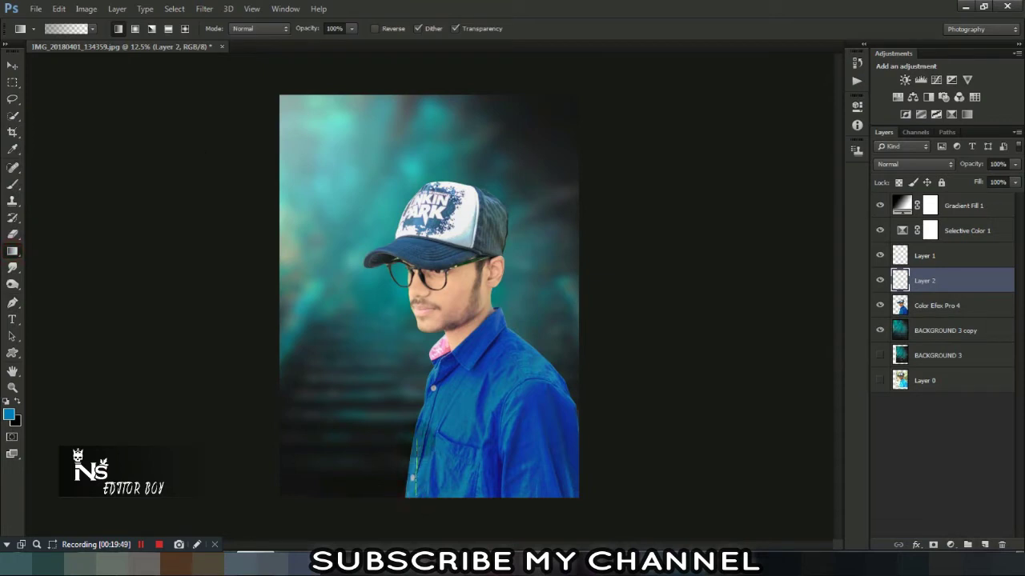
drag(420, 497, 419, 448)
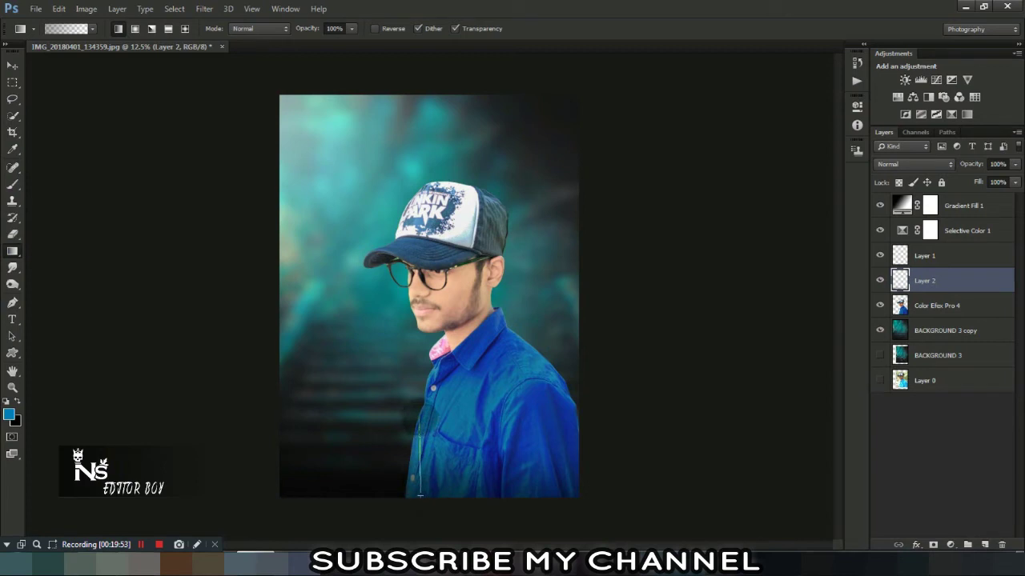
Toggle Layer 2 off and on to compare, then target Gradient Fill 1
click(878, 280)
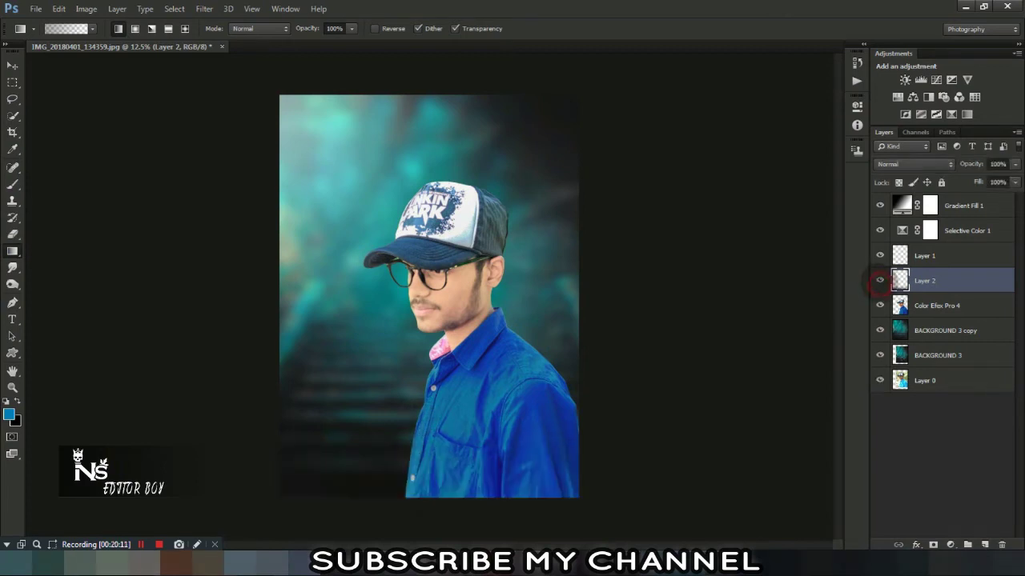
click(879, 280)
click(944, 310)
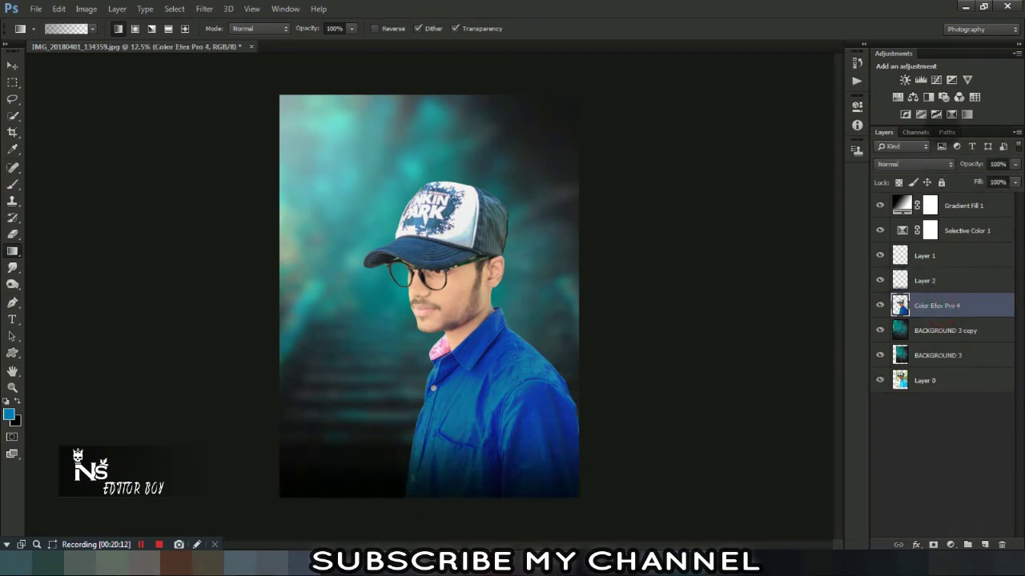
click(960, 206)
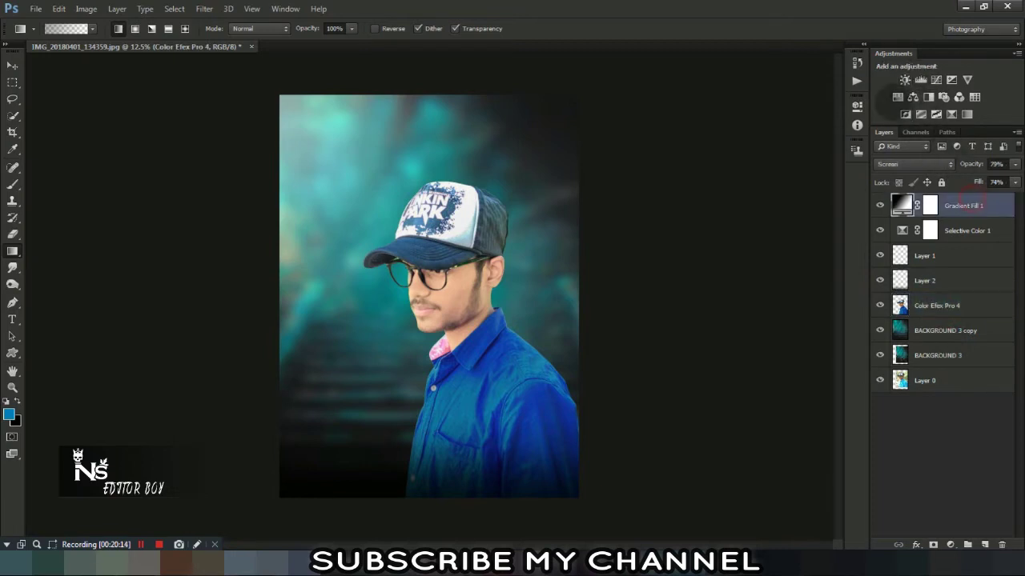
Add a Brightness/Contrast adjustment layer with Brightness 24 and Contrast 30
click(904, 80)
mouse_move(766, 168)
mouse_down()
mouse_move(779, 168)
mouse_move(777, 195)
mouse_up()
click(769, 196)
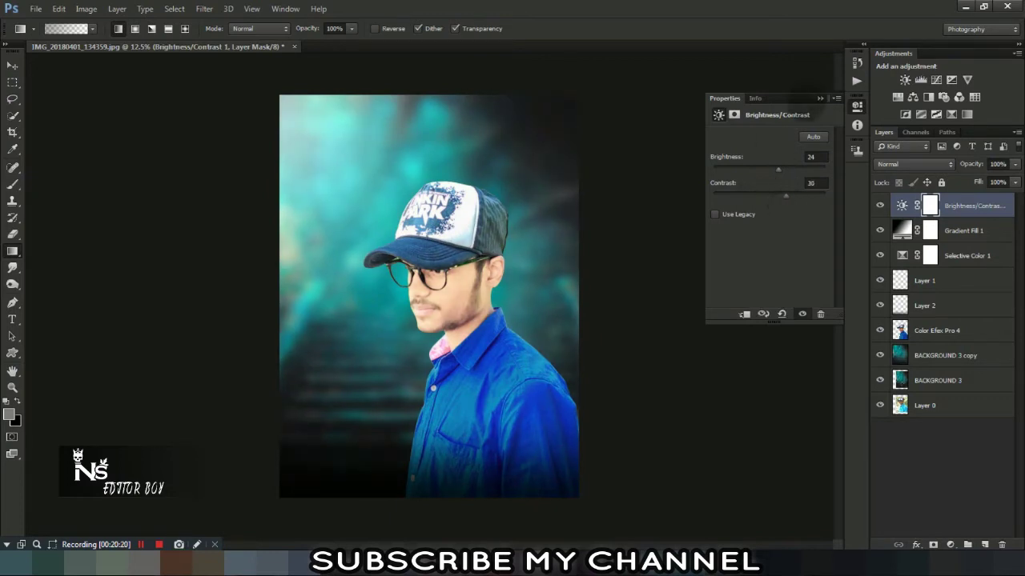
click(821, 99)
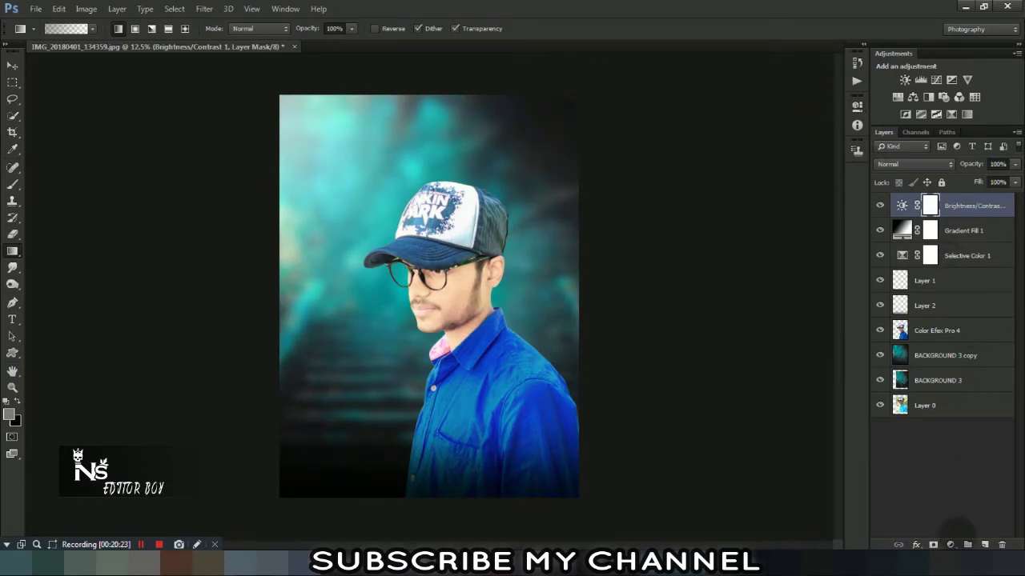
Try a Gradient Map adjustment, then undo it
click(950, 545)
click(913, 517)
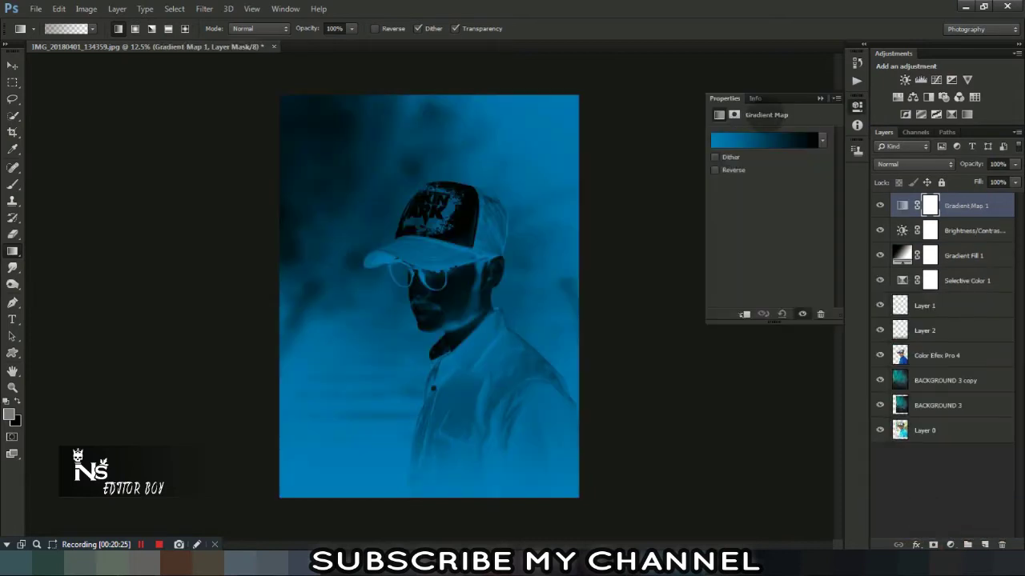
click(820, 96)
key(ctrl+z)
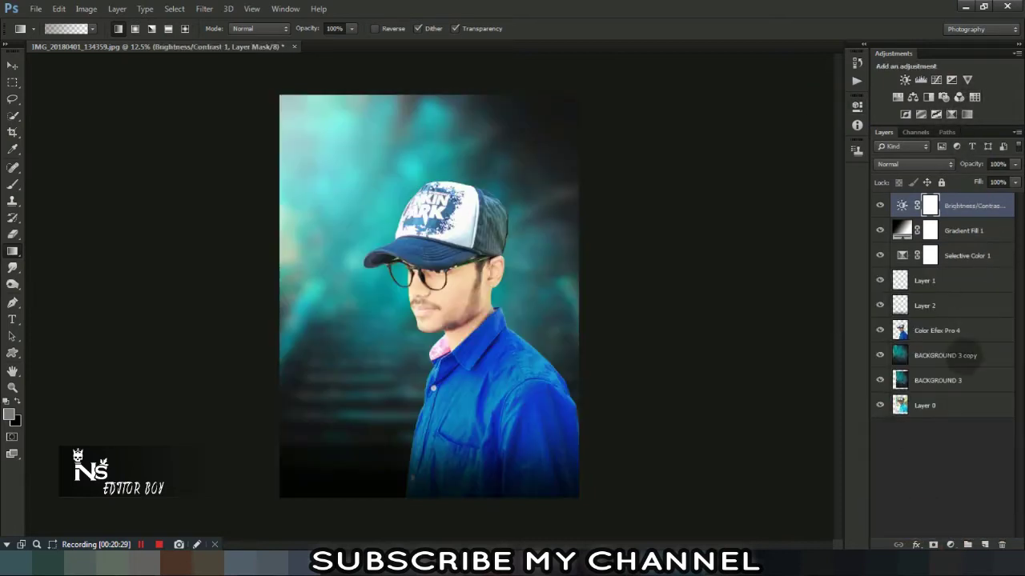
Trial Color Lookup looks such as 2Strip.look above BACKGROUND 3 copy, then delete it
click(945, 355)
click(975, 97)
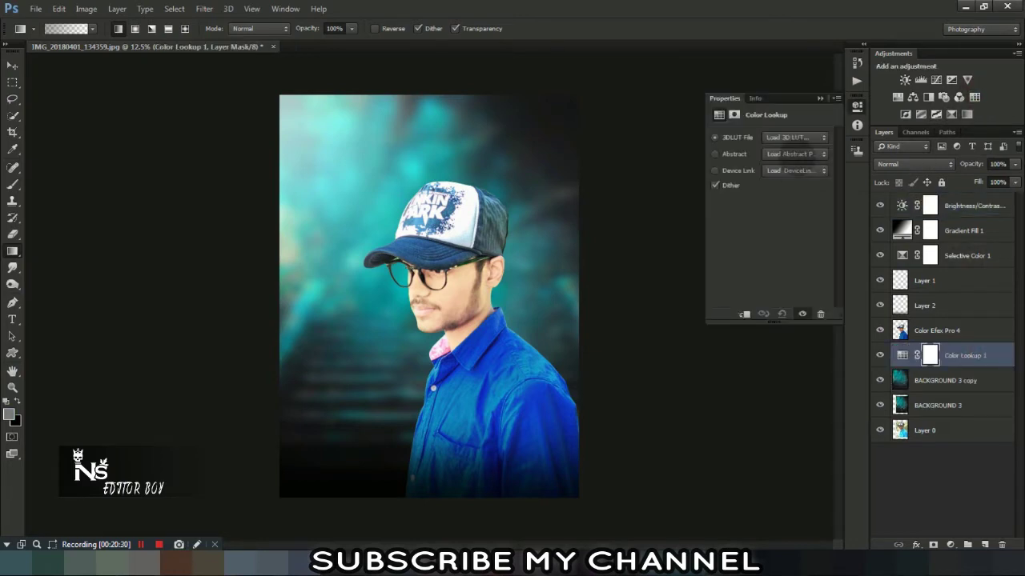
click(795, 138)
click(794, 192)
key(Down)
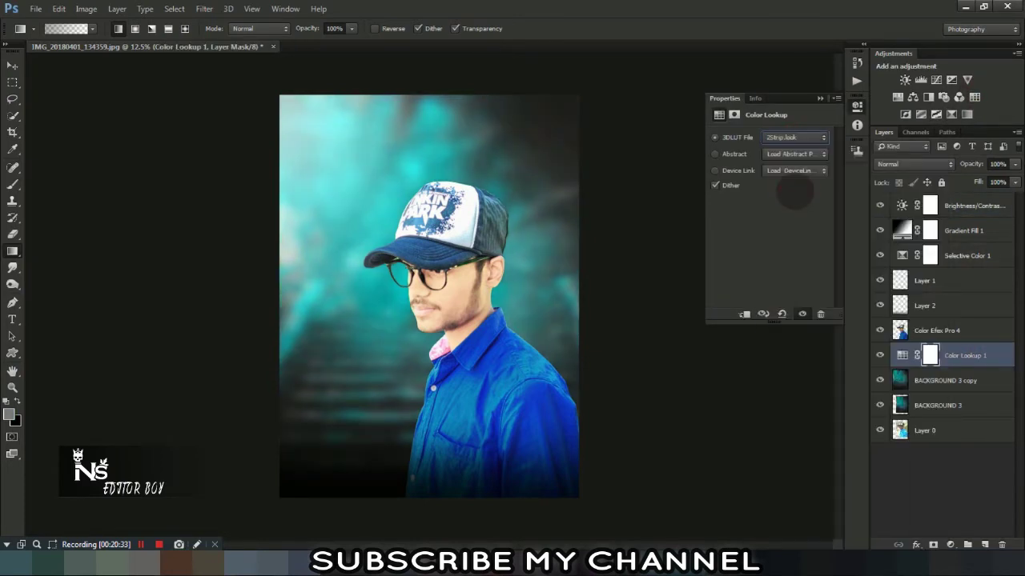
key(Down)
key(Down)
key(Down)
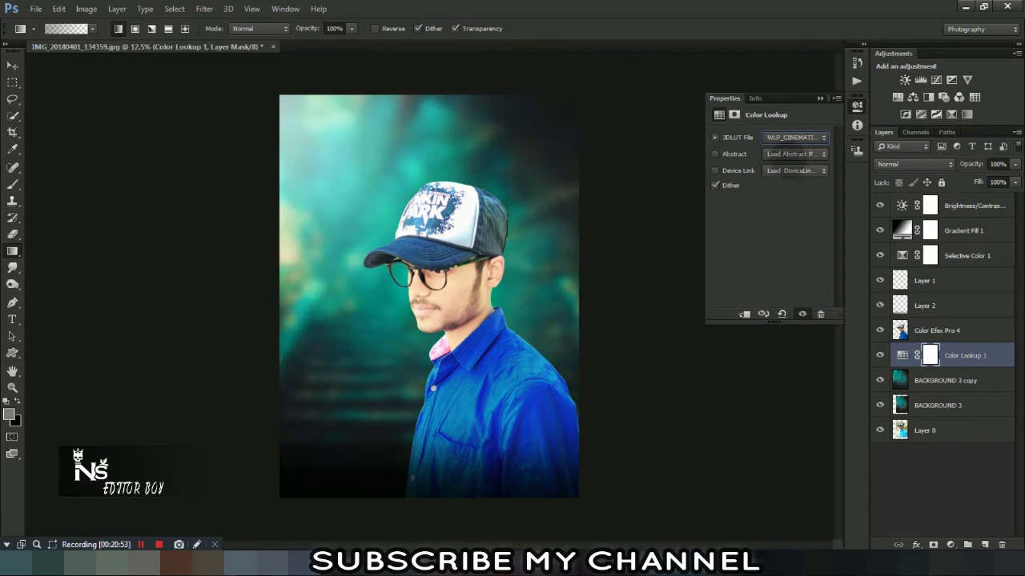
click(820, 98)
key(Delete)
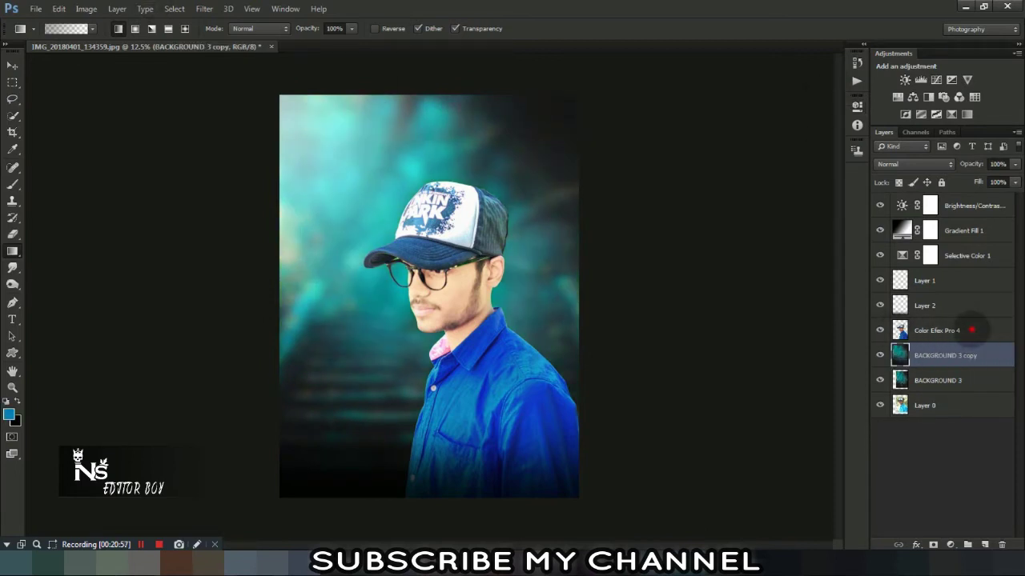
click(916, 330)
click(880, 330)
Smudge the cheek and jaw skin with a smaller Smudge brush at 12% strength
click(880, 330)
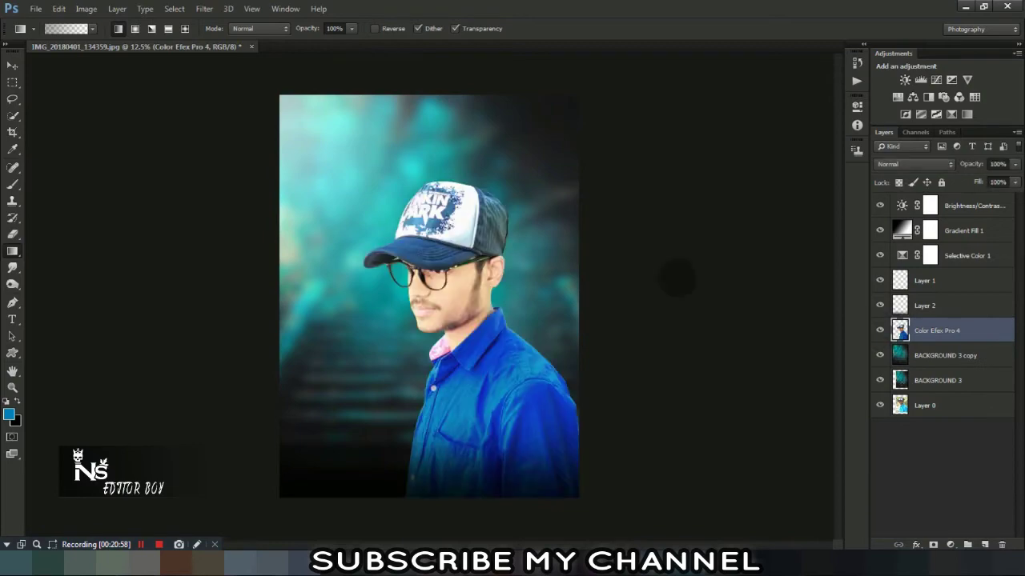
key(ctrl+plus)
key(ctrl+plus)
key(ctrl+plus)
key(ctrl+plus)
key(ctrl+plus)
key(ctrl+plus)
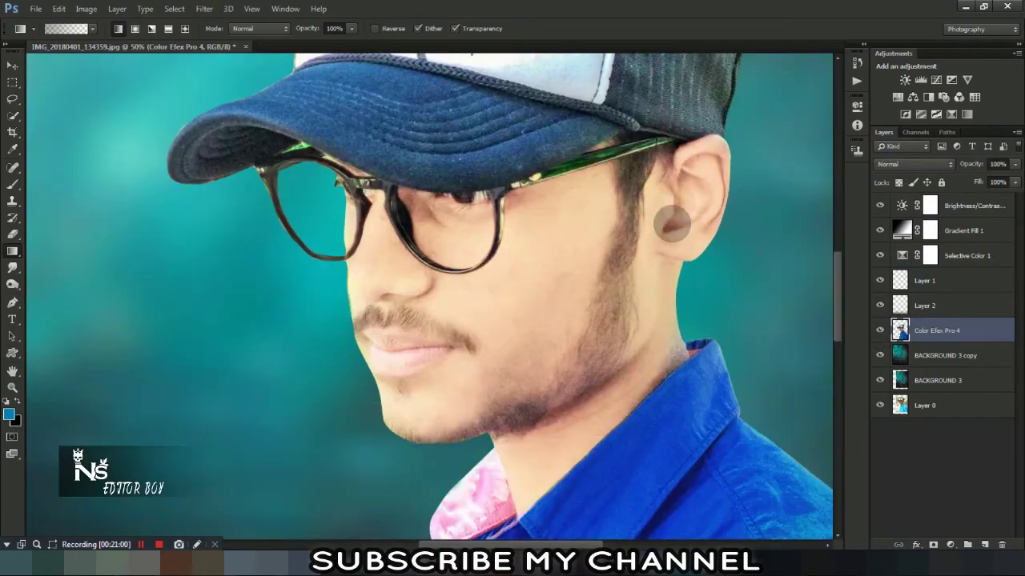
key(ctrl+minus)
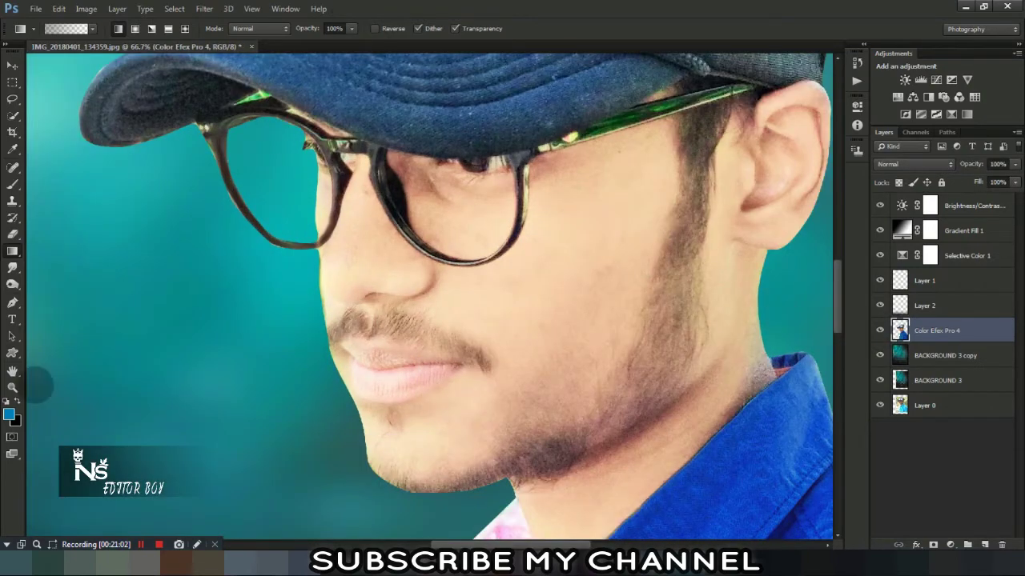
click(13, 267)
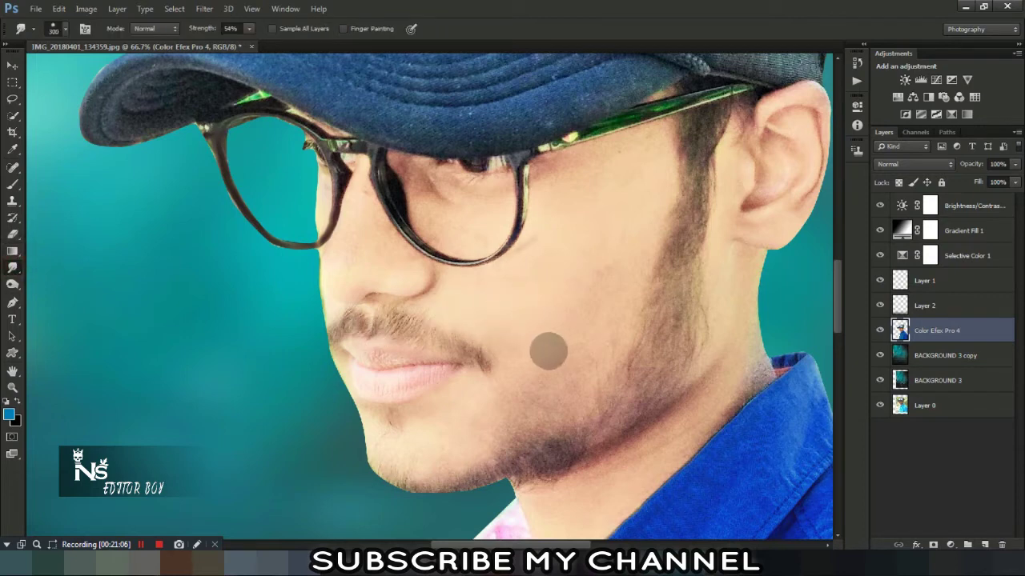
key(bracketleft)
key(bracketleft)
key(bracketleft)
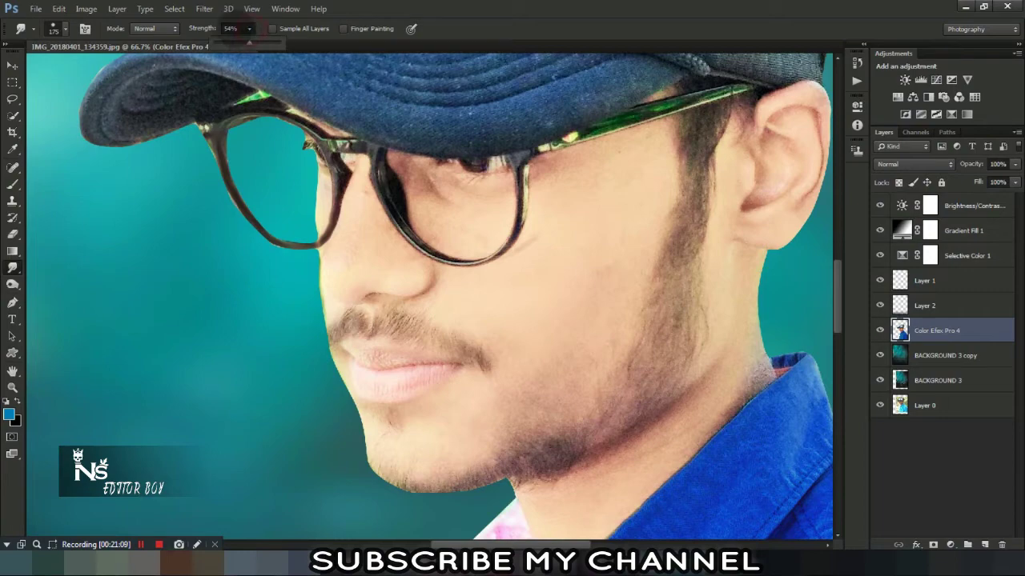
click(230, 28)
text(12)
click(566, 291)
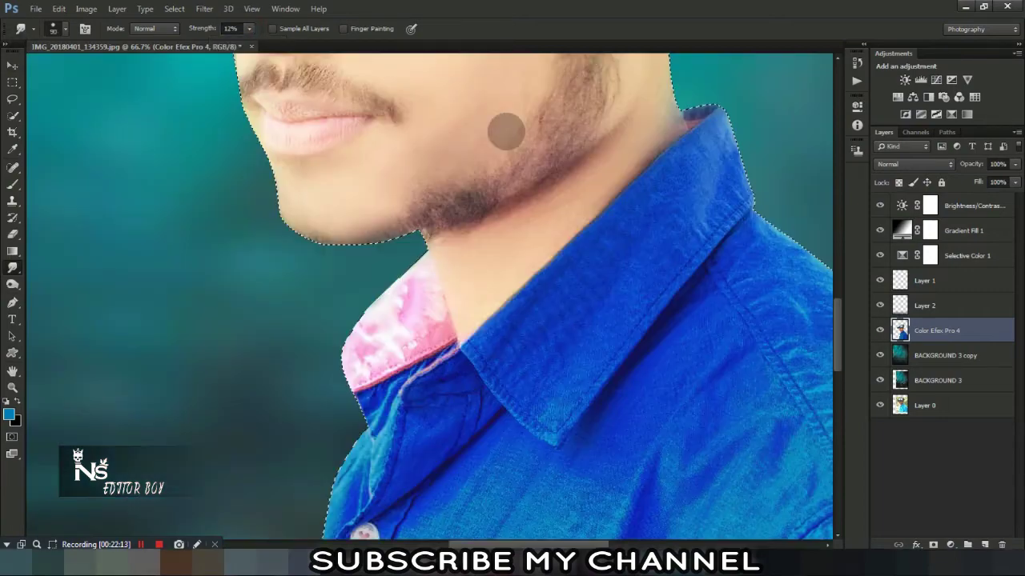
scroll(441, 208, up, 5)
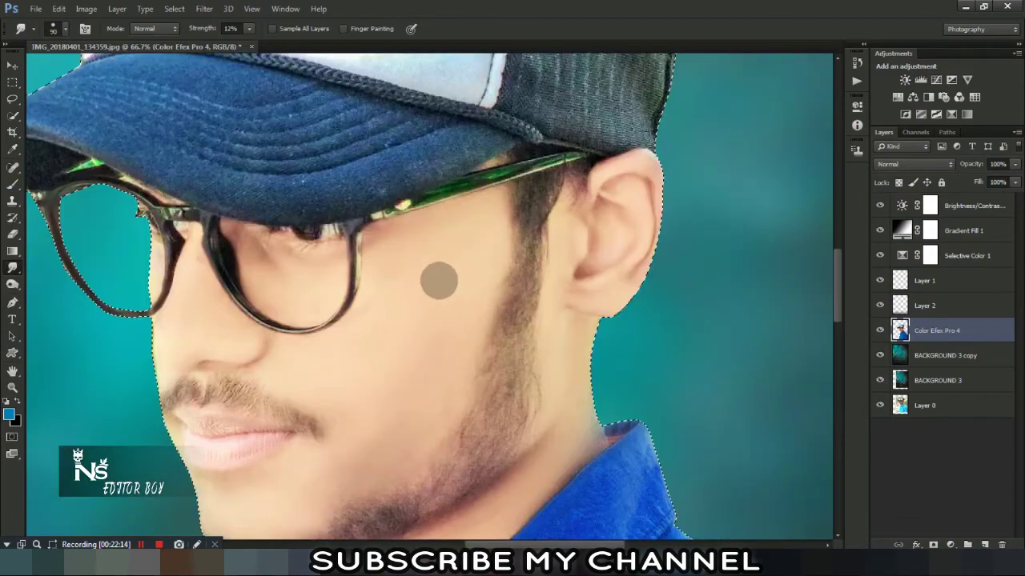
Fit the whole photo in view and clear the subject selection
key(ctrl+0)
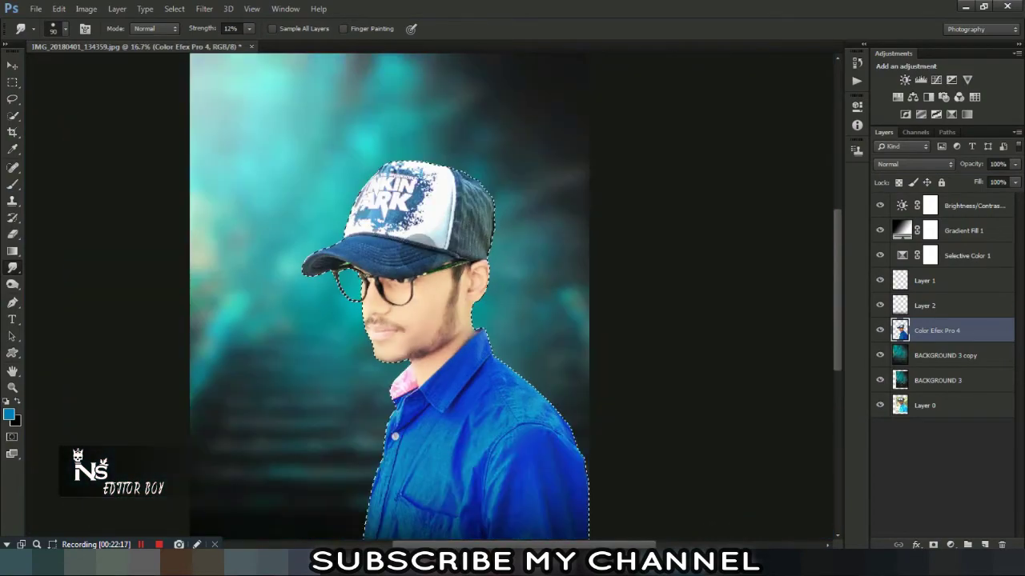
key(l)
click(70, 107)
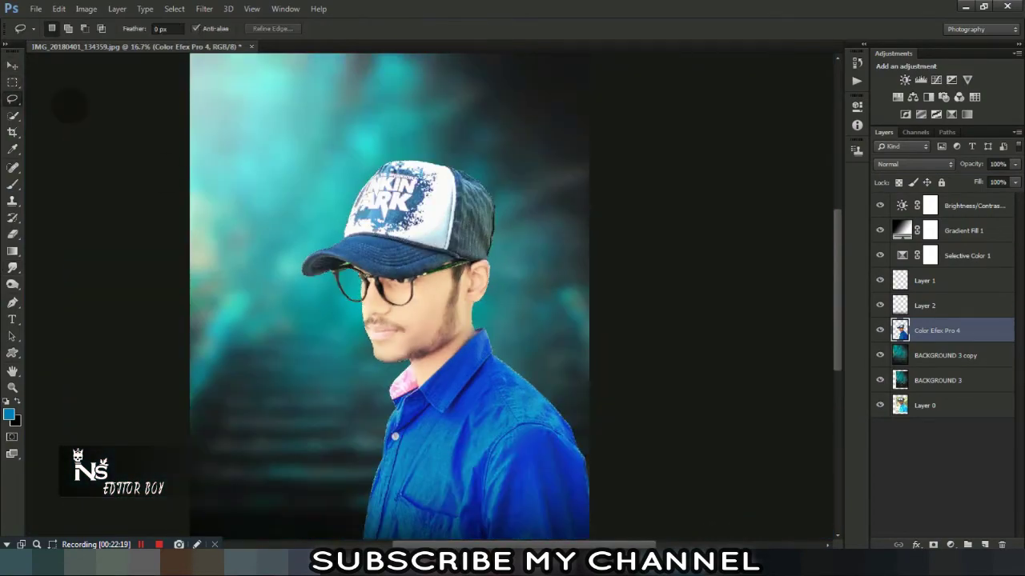
With BACKGROUND 3 copy active, extend the canvas top edge upward through two crops
key(ctrl+minus)
key(ctrl+plus)
key(ctrl+minus)
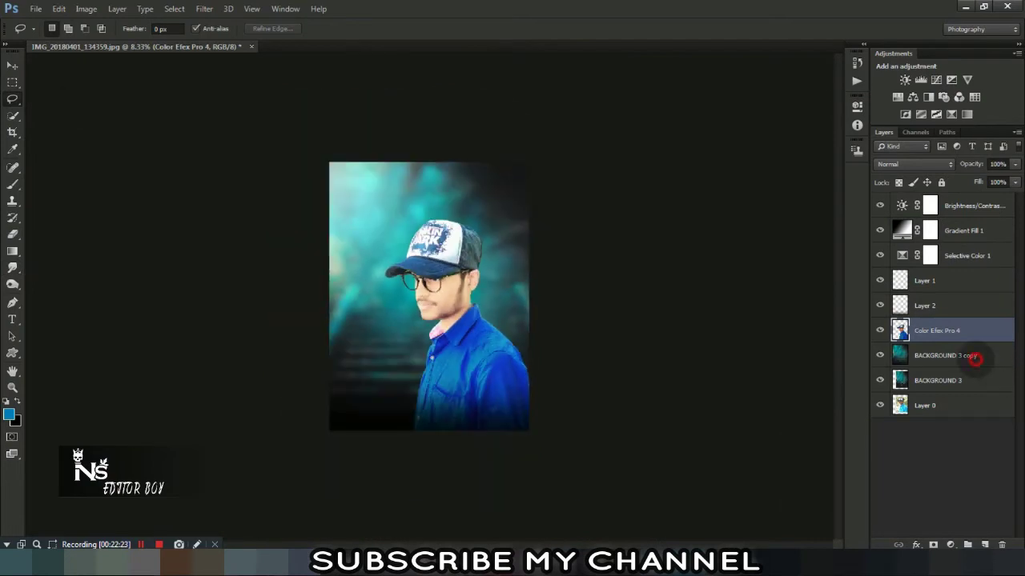
click(972, 355)
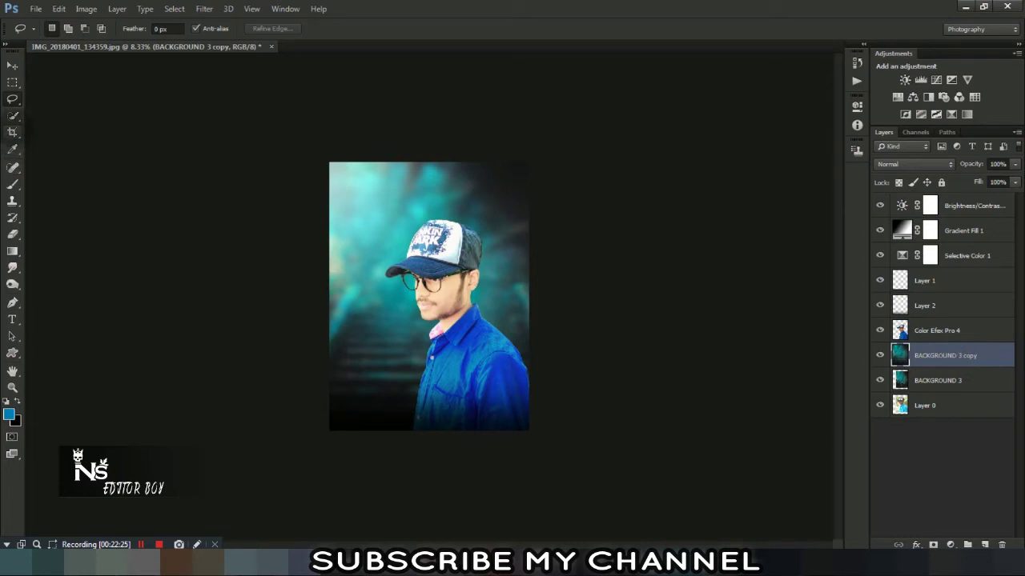
key(c)
drag(436, 164, 432, 159)
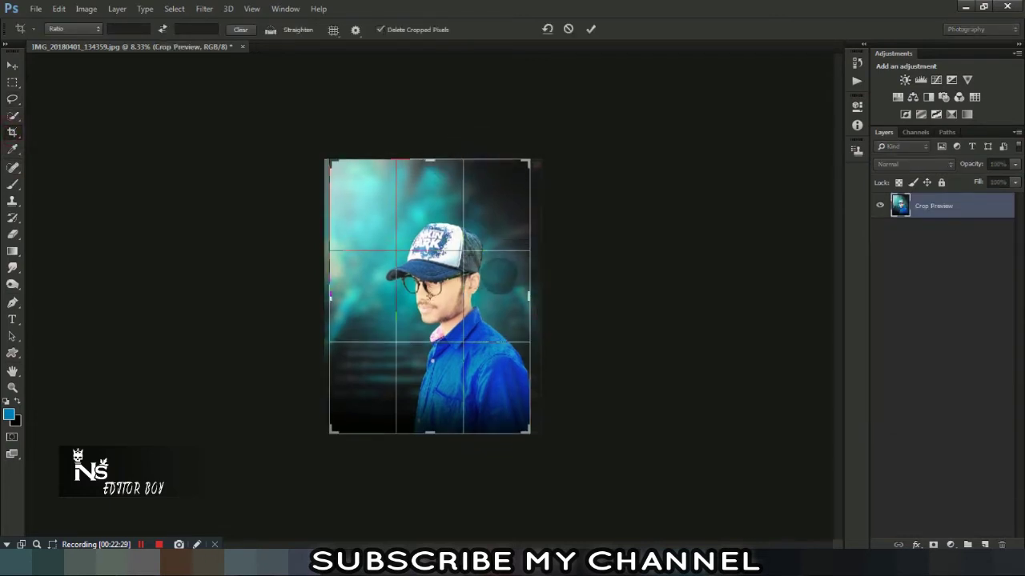
key(Return)
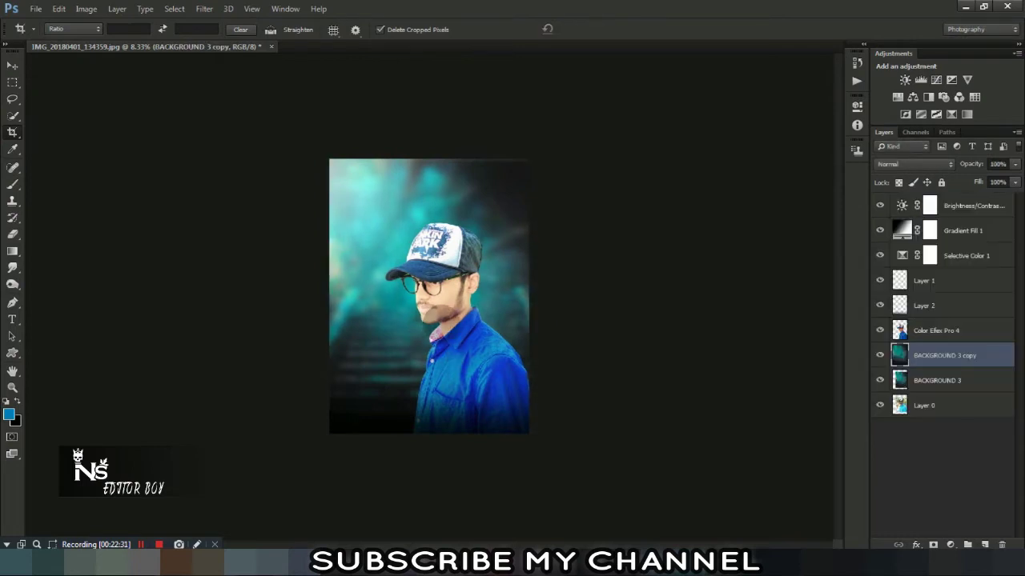
key(ctrl+plus)
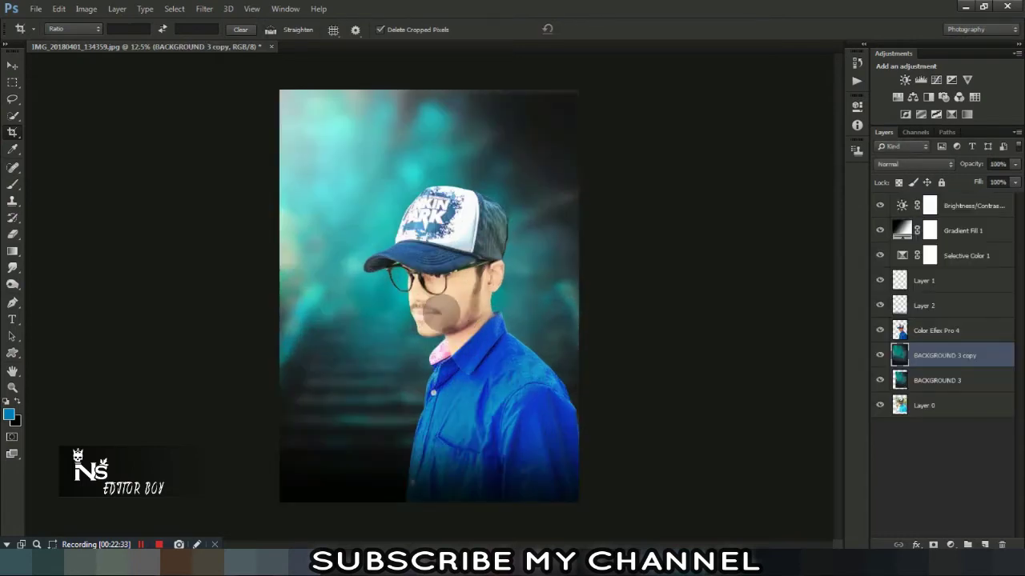
key(ctrl+minus)
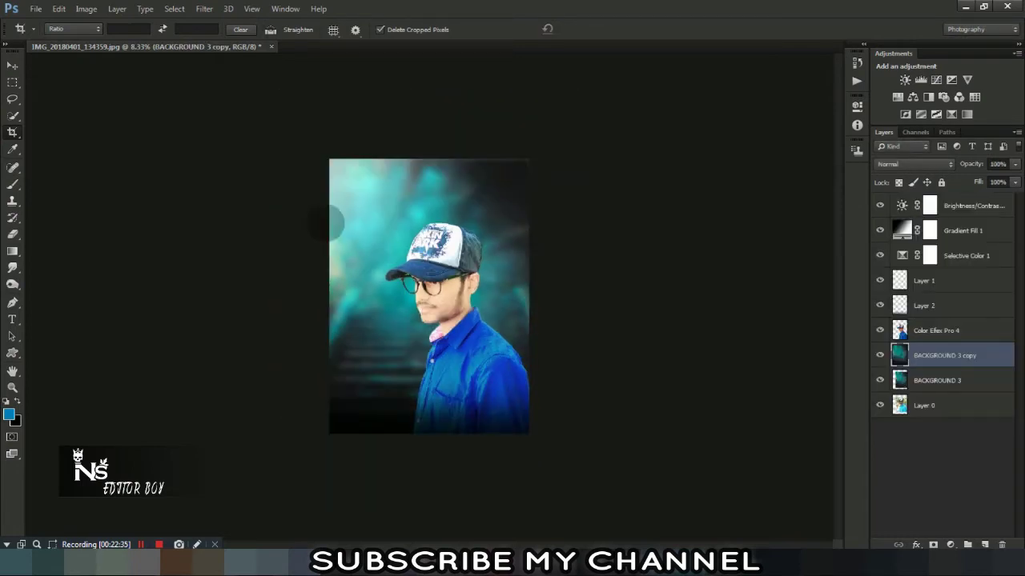
click(619, 288)
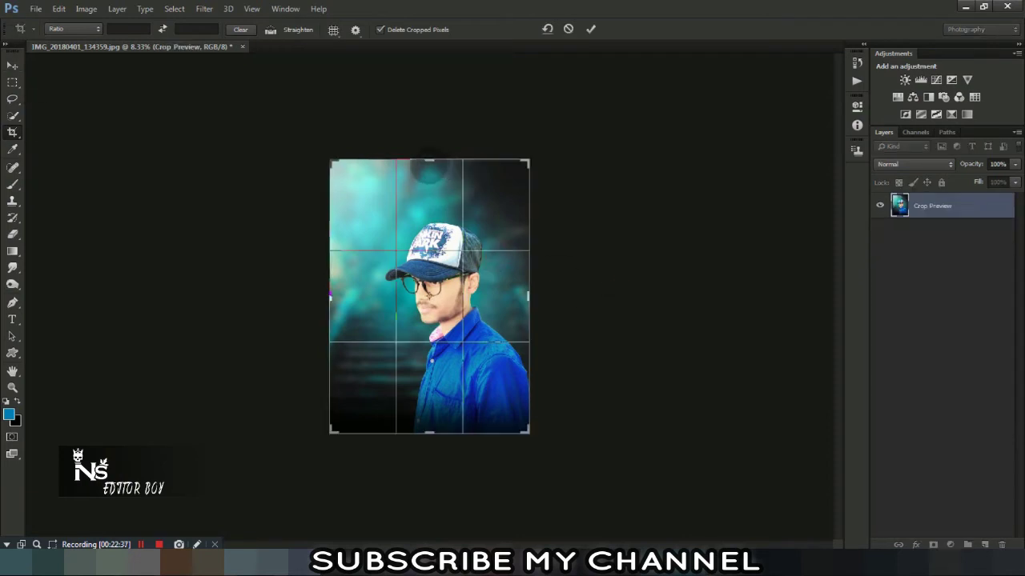
drag(429, 158, 429, 150)
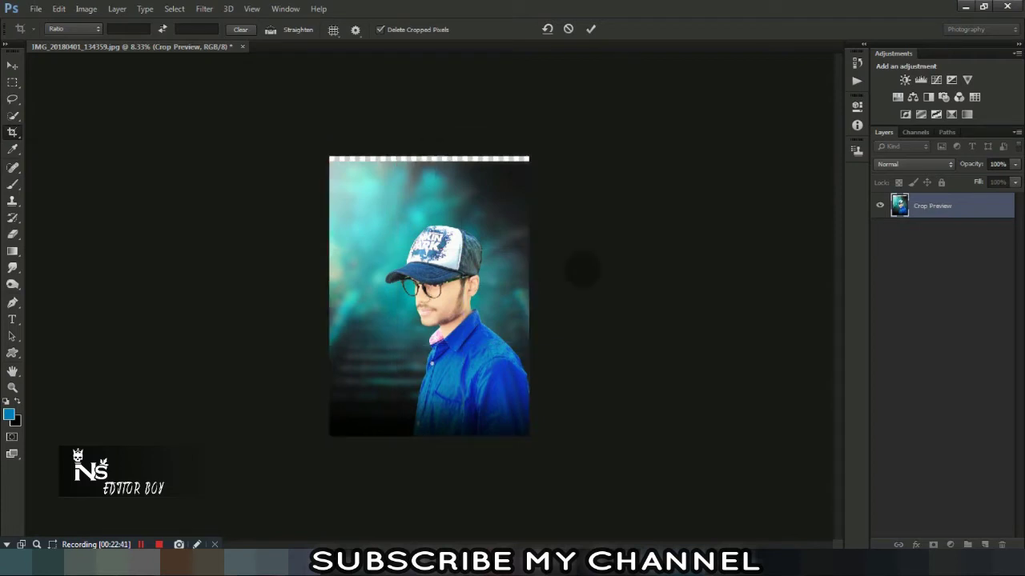
key(Return)
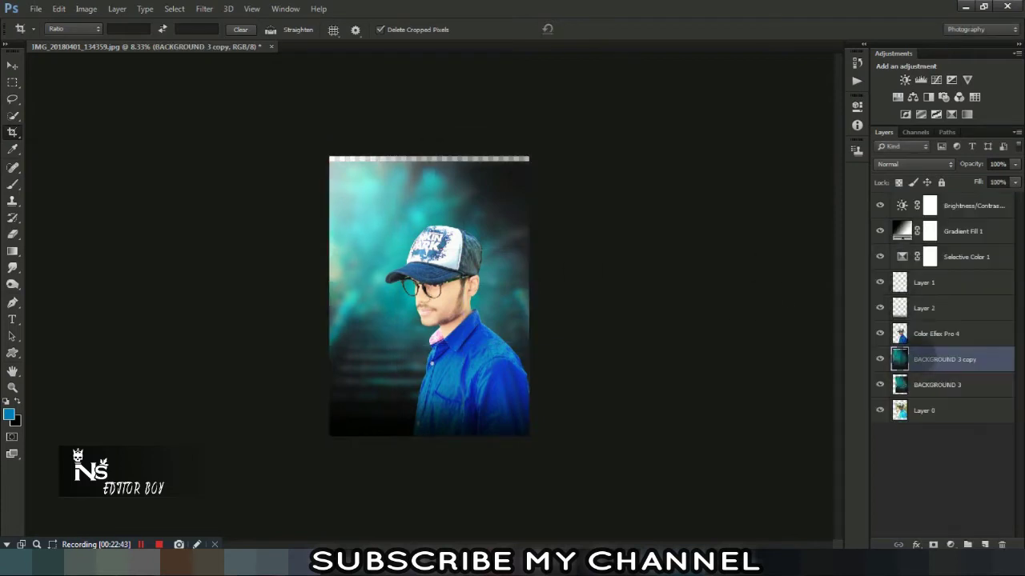
Free-transform BACKGROUND 3 copy to about 104% height, reaching the canvas top
key(ctrl+t)
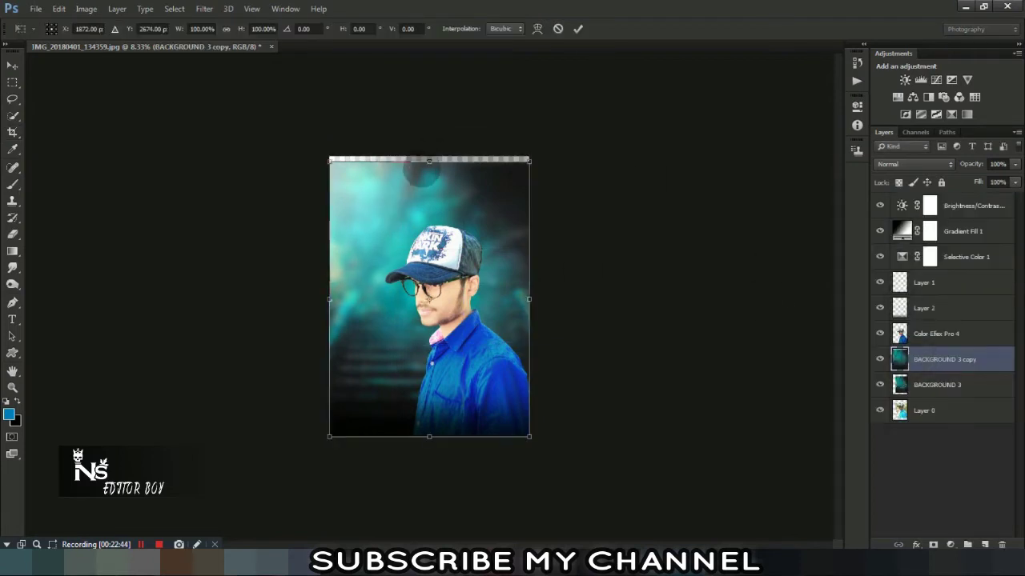
drag(429, 160, 430, 152)
key(Return)
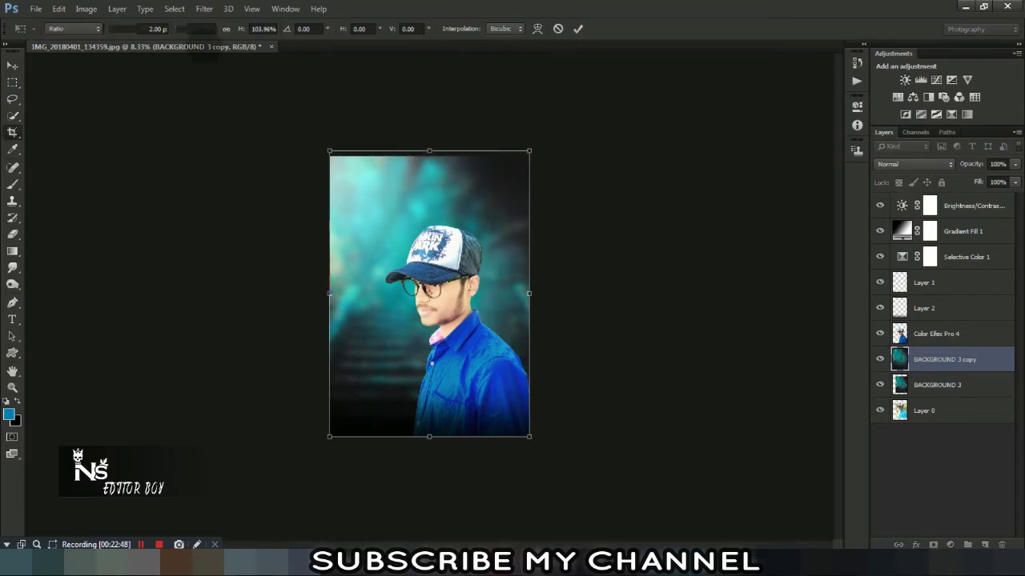
click(13, 66)
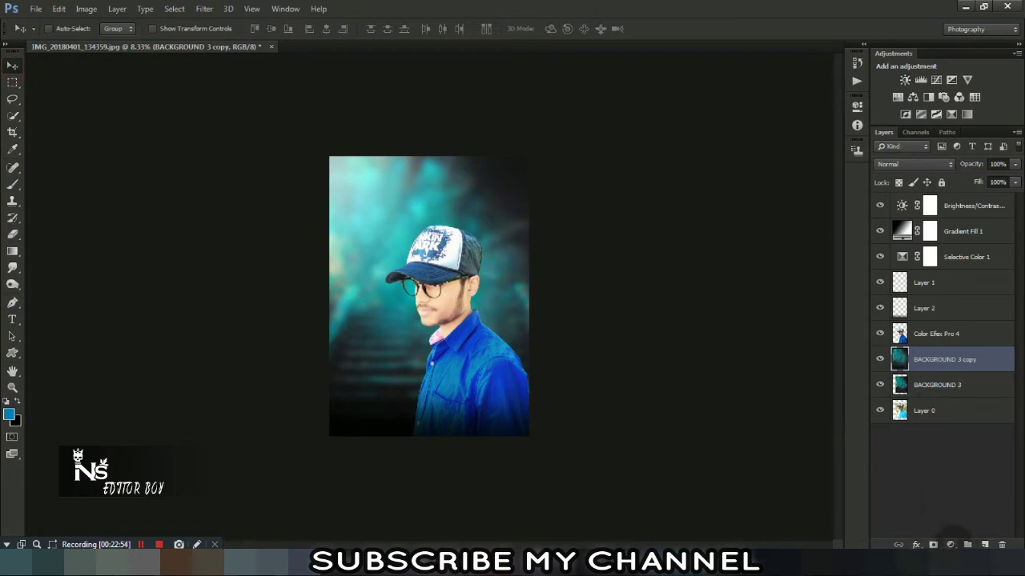
Add a Gradient Fill layer using the Neutral Density preset
click(951, 543)
click(920, 278)
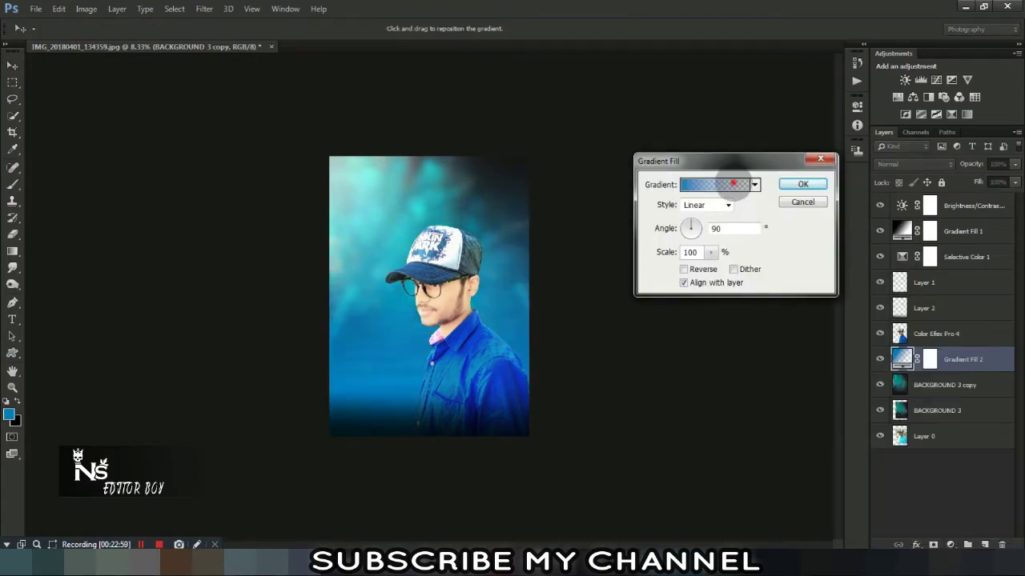
click(732, 184)
click(848, 184)
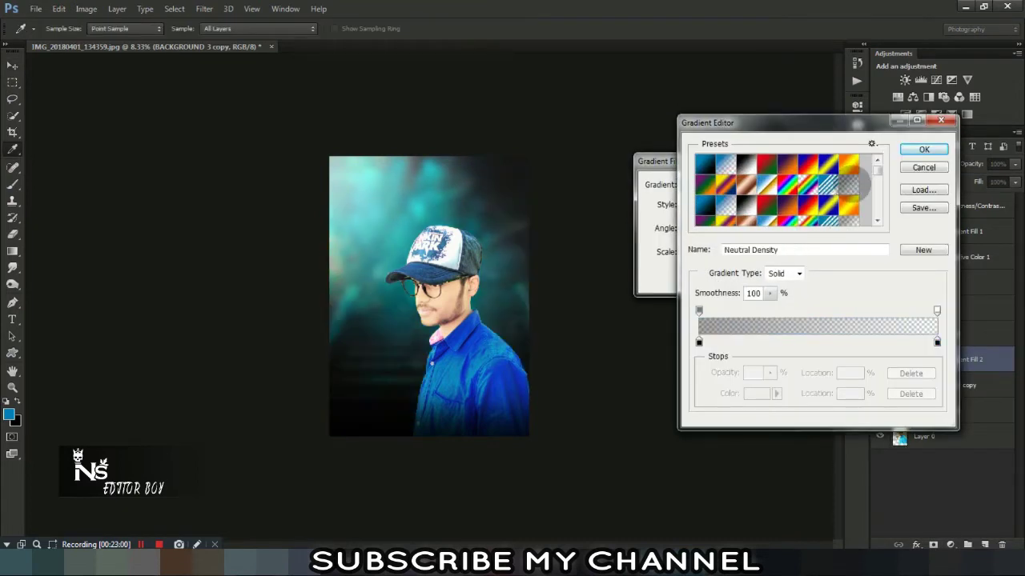
click(924, 149)
mouse_move(411, 249)
mouse_down()
mouse_move(444, 316)
mouse_move(453, 386)
mouse_up()
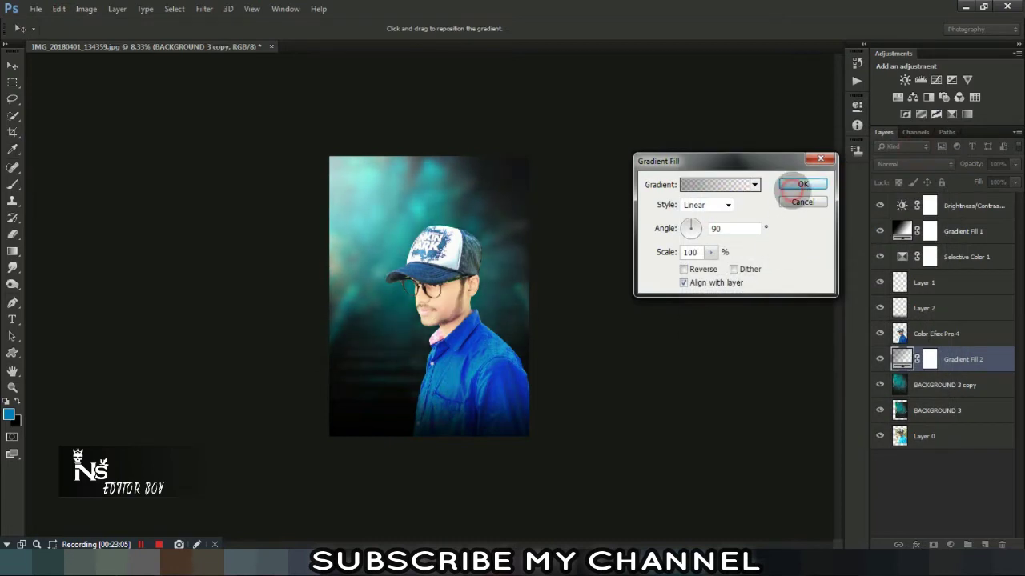
click(797, 185)
Move Gradient Fill 2 above Color Efex Pro 4, reposition its gradient, and compare it on/off
key(ctrl+plus)
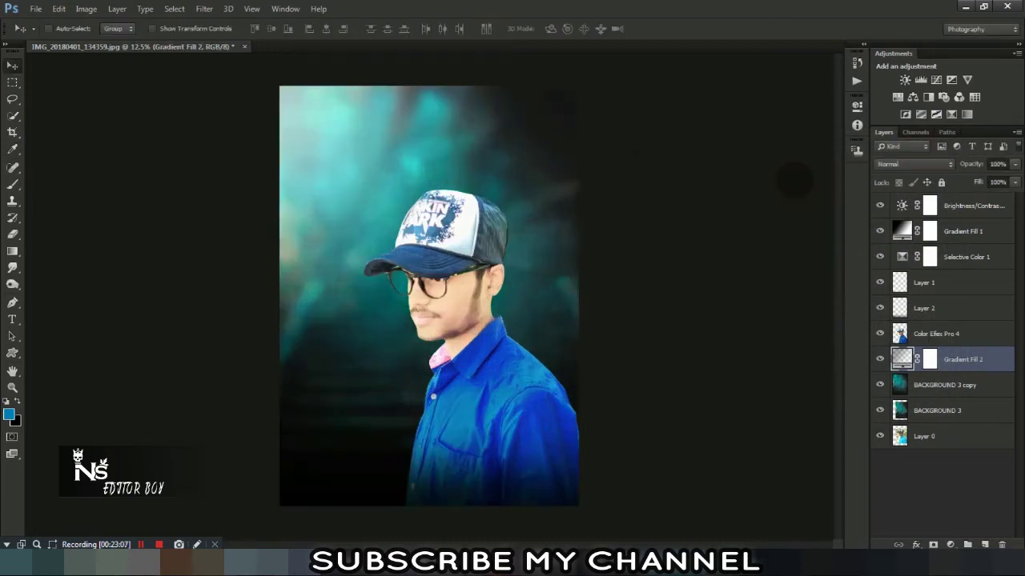
key(ctrl+minus)
key(ctrl+plus)
drag(959, 360, 957, 342)
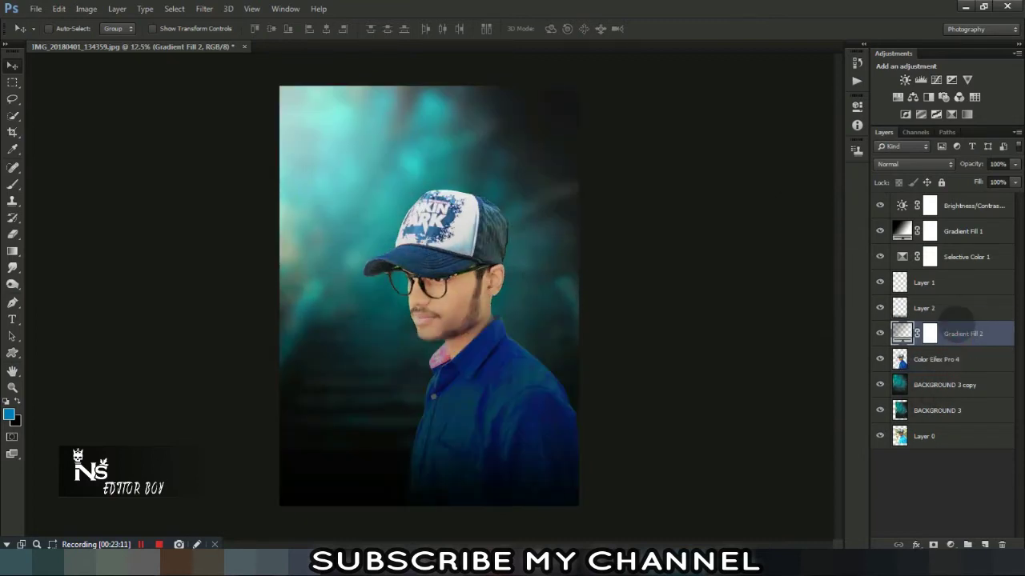
double_click(901, 333)
mouse_move(520, 264)
mouse_down()
mouse_move(508, 432)
mouse_move(512, 377)
mouse_up()
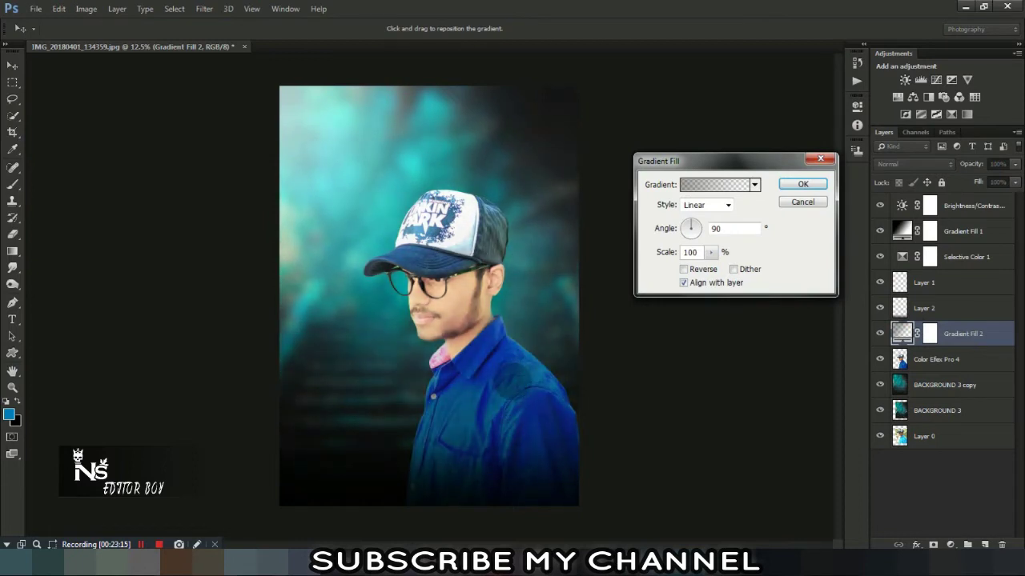
click(802, 184)
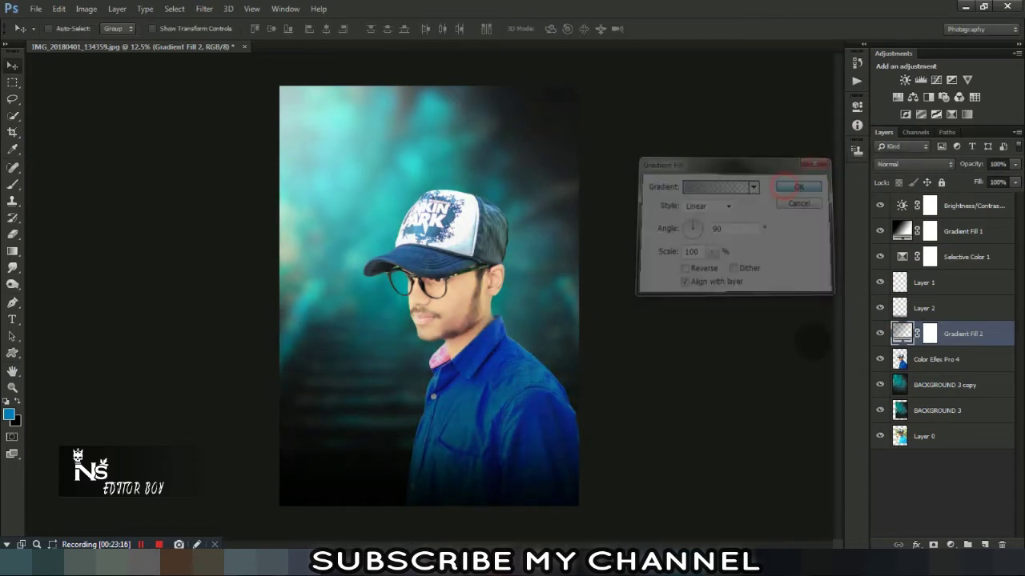
click(879, 334)
click(879, 334)
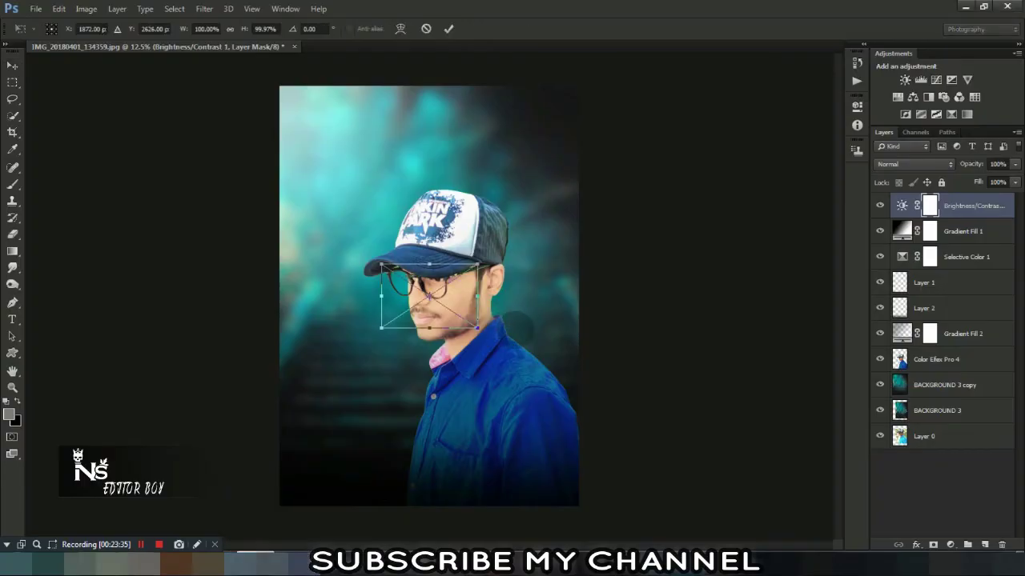
Enlarge and position the starburst, move it below Color Efex Pro 4 in Screen mode
drag(478, 327, 629, 485)
mouse_move(572, 268)
mouse_down()
mouse_move(602, 295)
mouse_move(698, 222)
mouse_up()
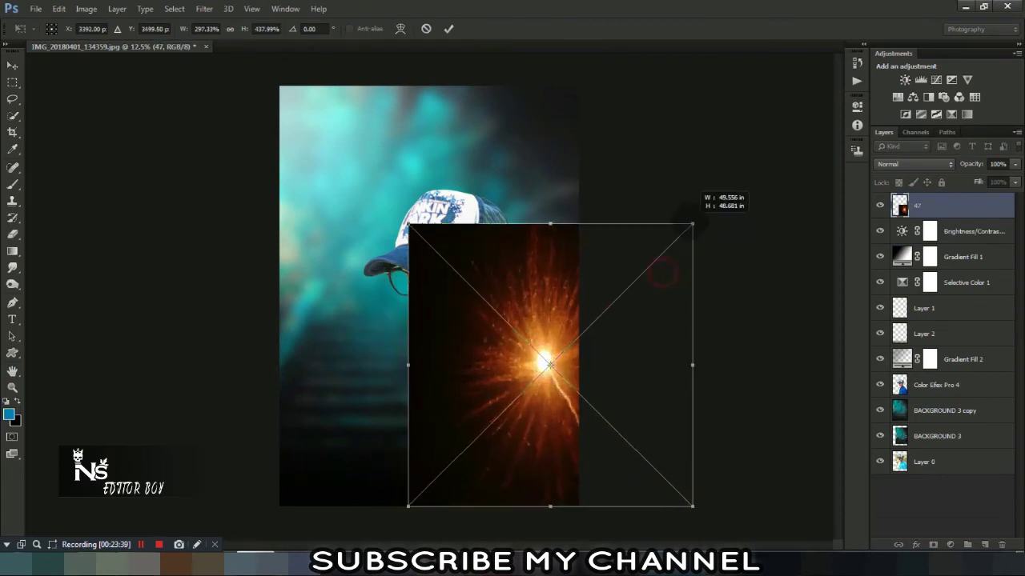
double_click(549, 279)
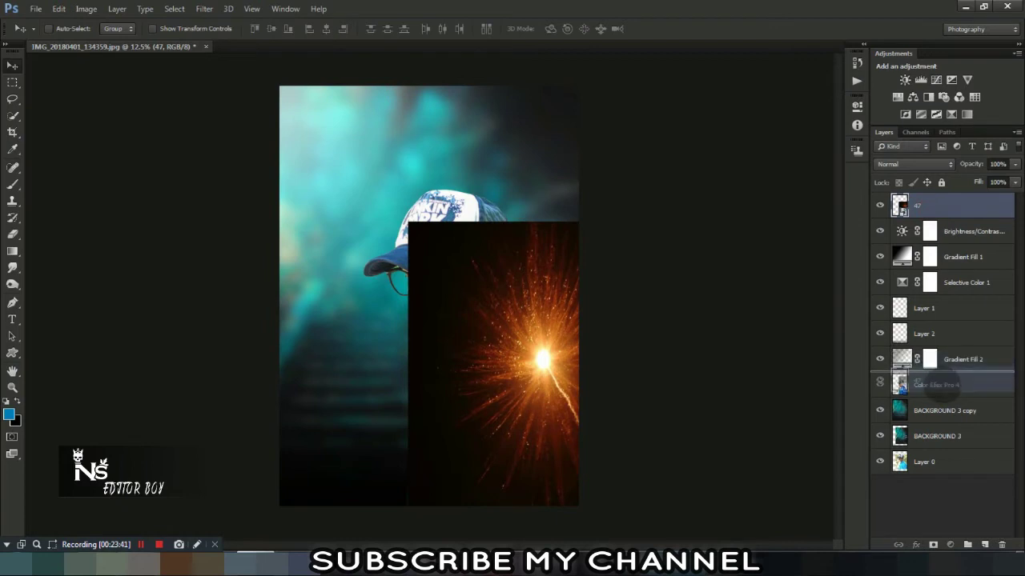
drag(920, 206, 921, 397)
click(909, 164)
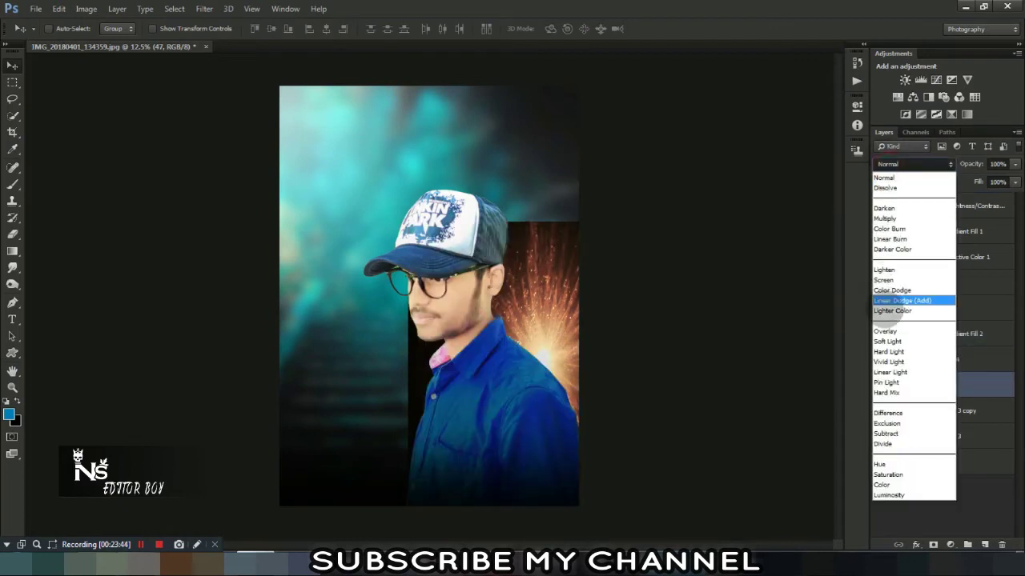
click(884, 280)
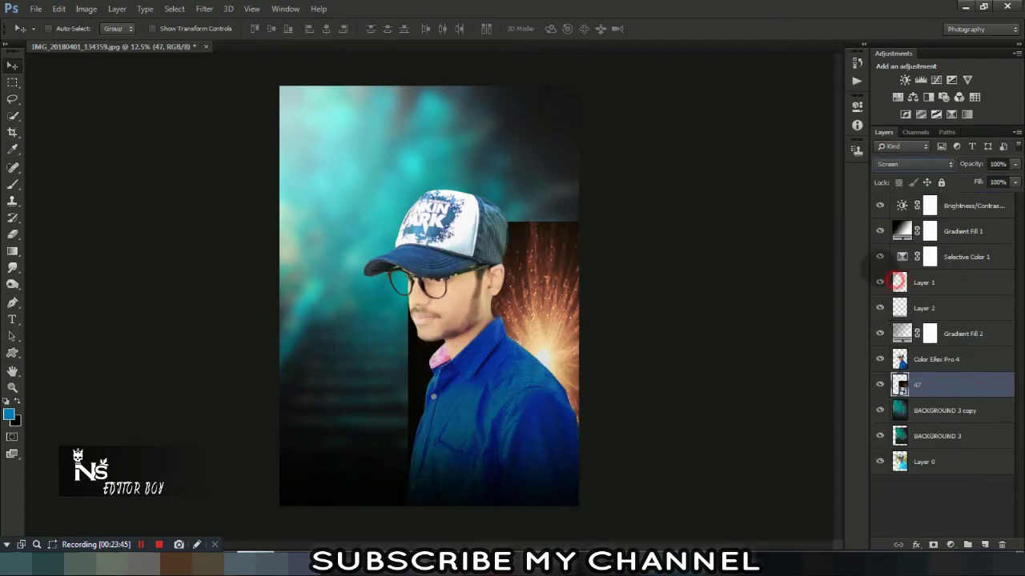
Apply a 112 px Gaussian Blur to the starburst layer
click(204, 8)
mouse_move(211, 150)
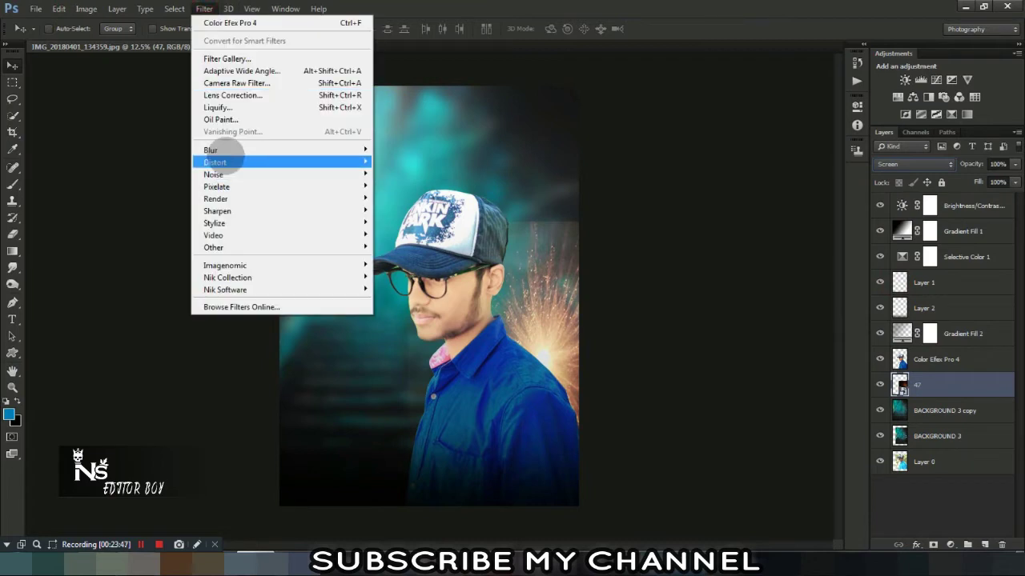
click(406, 240)
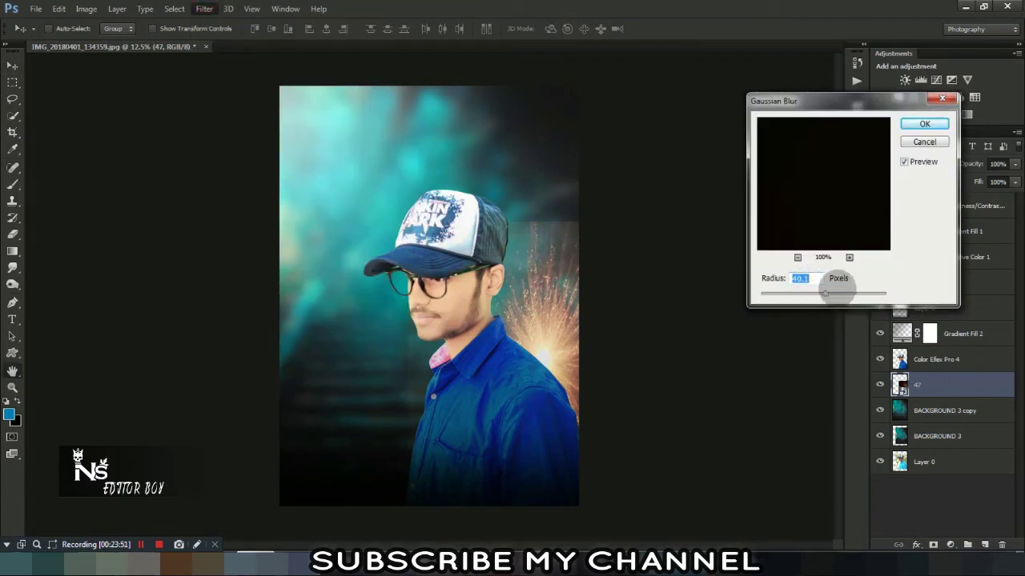
drag(825, 293, 818, 294)
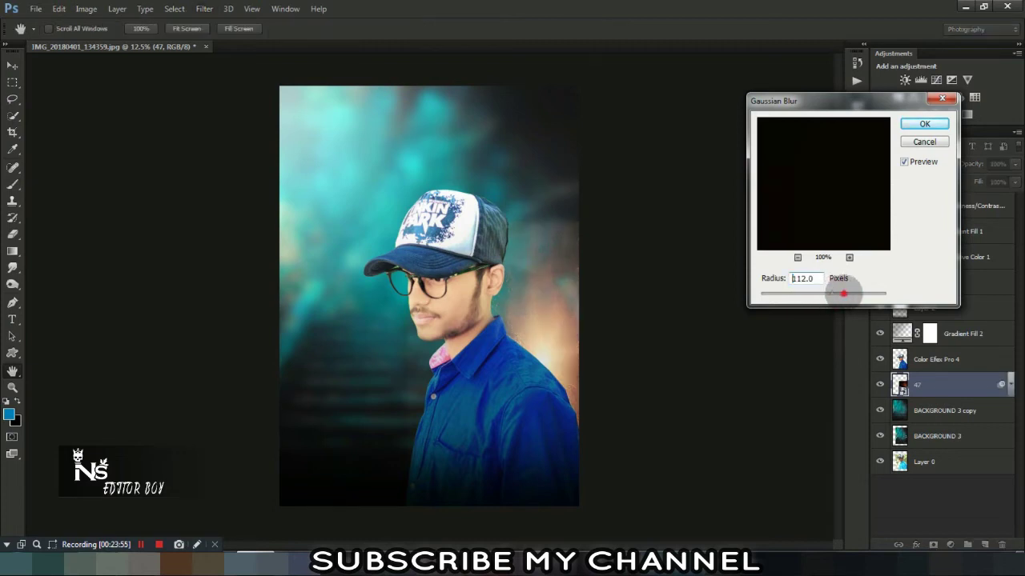
drag(843, 293, 843, 293)
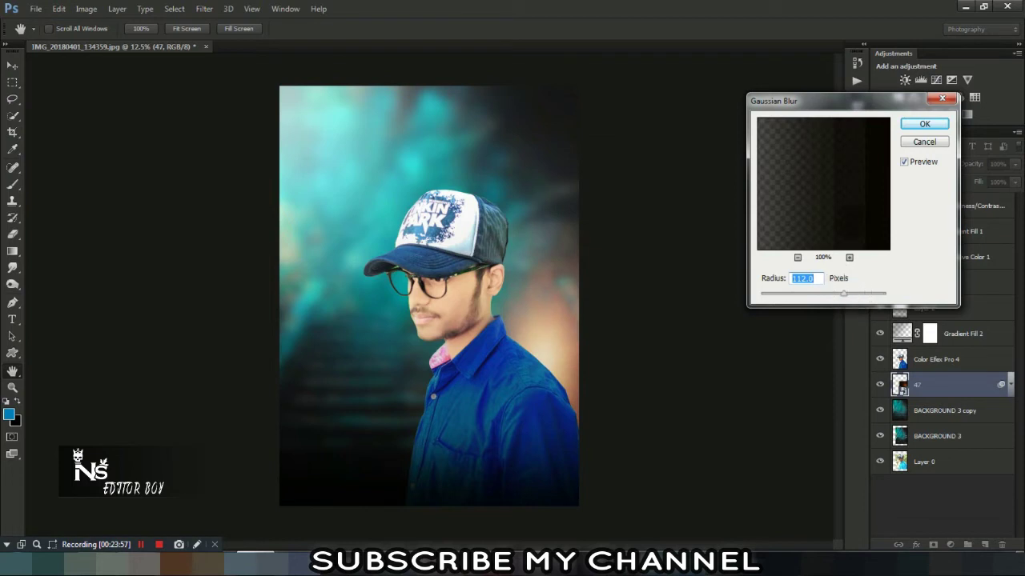
click(924, 123)
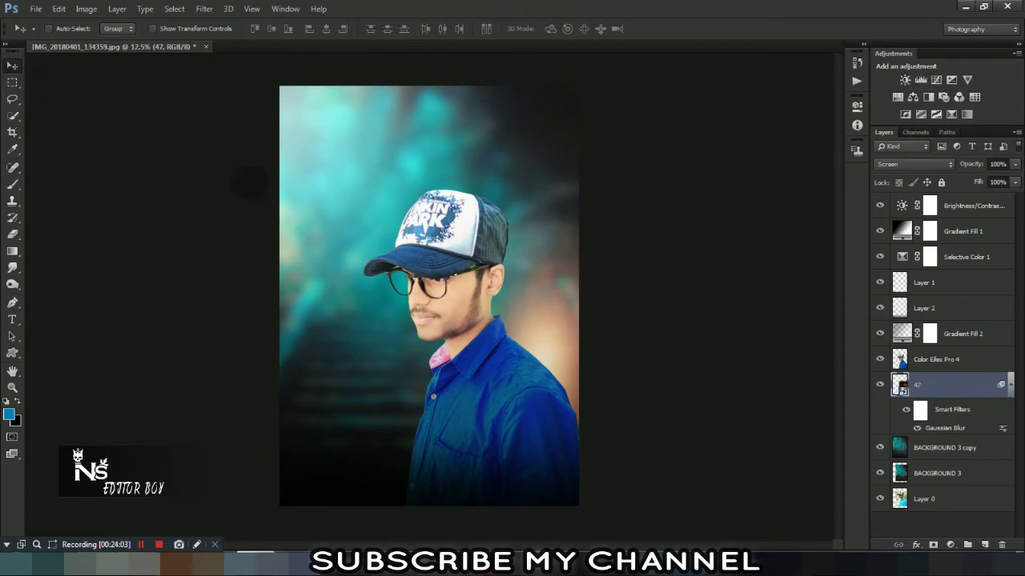
Rasterize layer 47, move it above Color Efex Pro 4, and shift the glow lower right
mouse_move(944, 409)
mouse_down()
mouse_move(945, 374)
mouse_move(965, 382)
mouse_up()
right_click(954, 384)
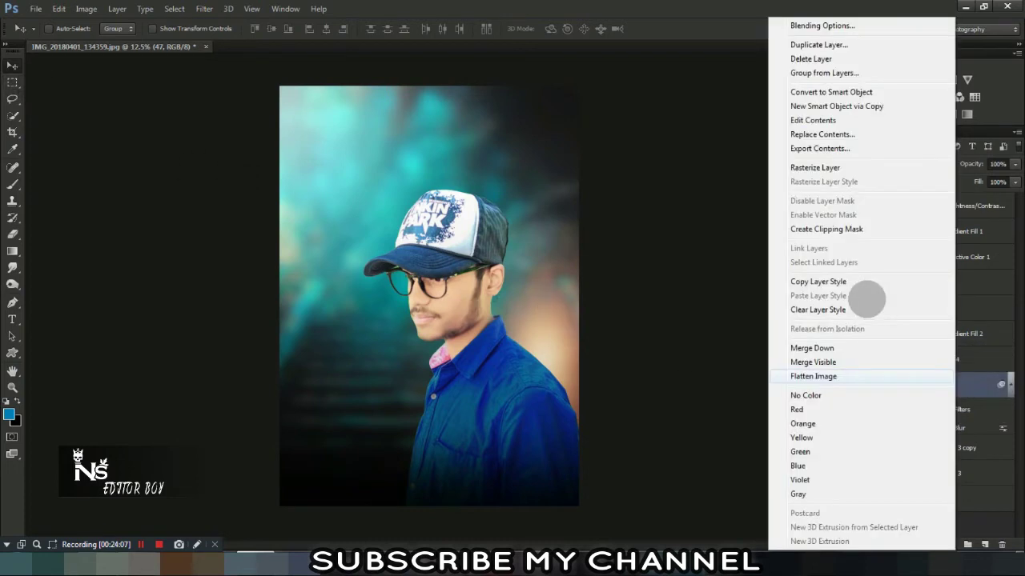
click(835, 167)
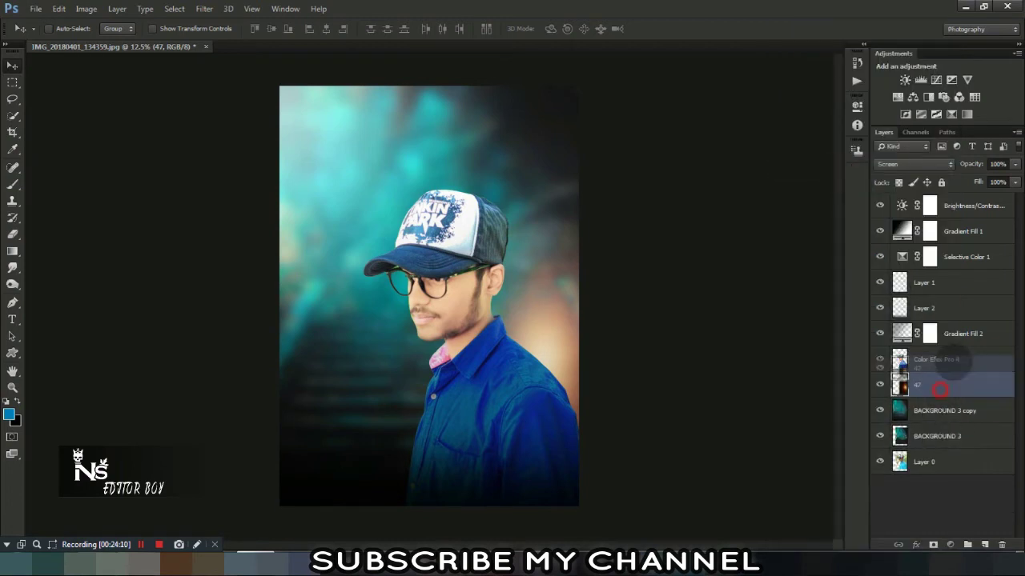
drag(940, 390, 939, 359)
mouse_move(542, 336)
mouse_down()
mouse_move(606, 389)
mouse_move(614, 352)
mouse_up()
Using transform controls, widen the orange glow leftward, stretch it slightly taller, and apply
click(152, 28)
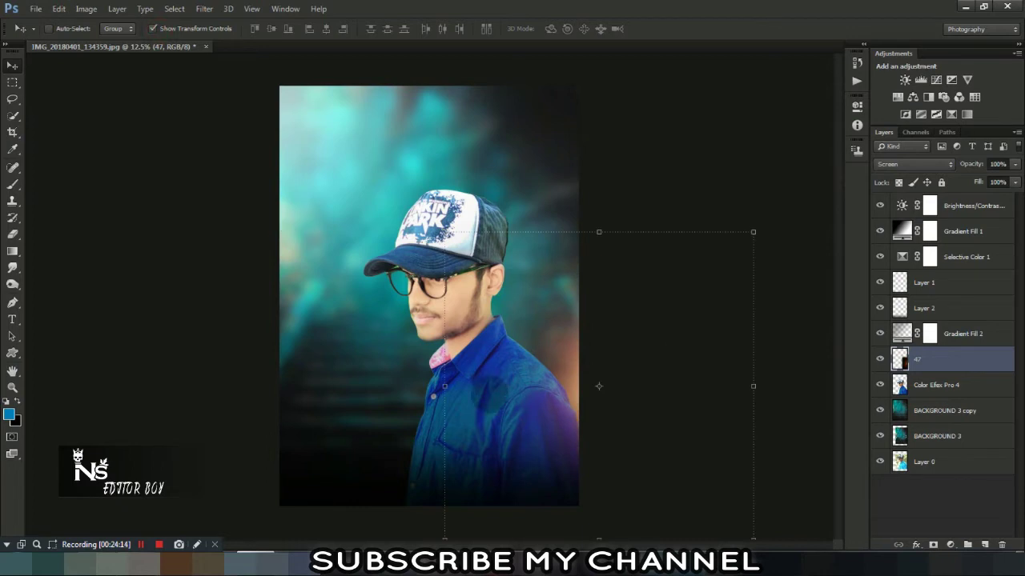
drag(445, 386, 301, 386)
drag(531, 386, 631, 396)
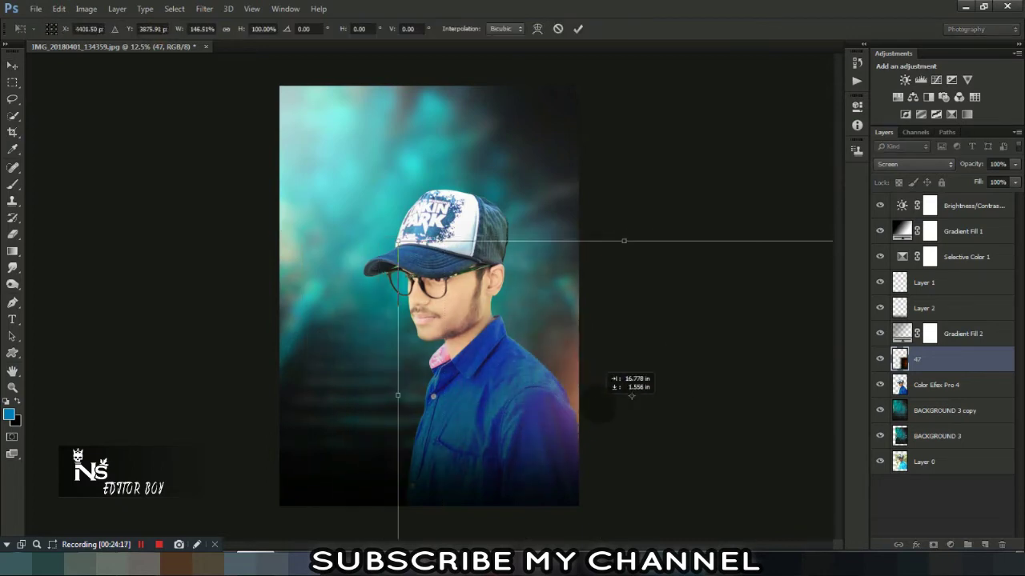
mouse_move(631, 395)
mouse_down()
mouse_move(669, 372)
mouse_move(601, 379)
mouse_up()
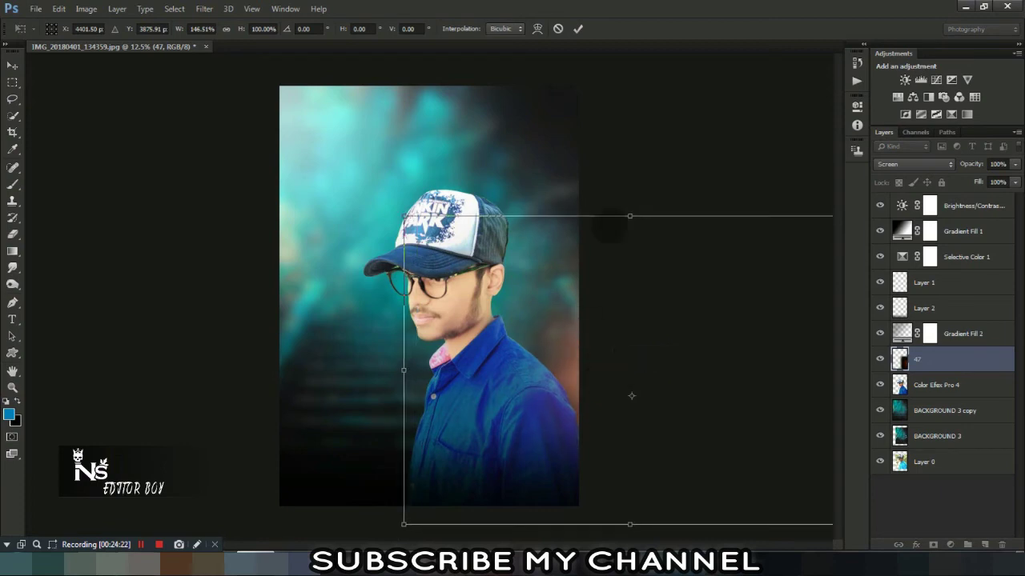
drag(634, 216, 631, 202)
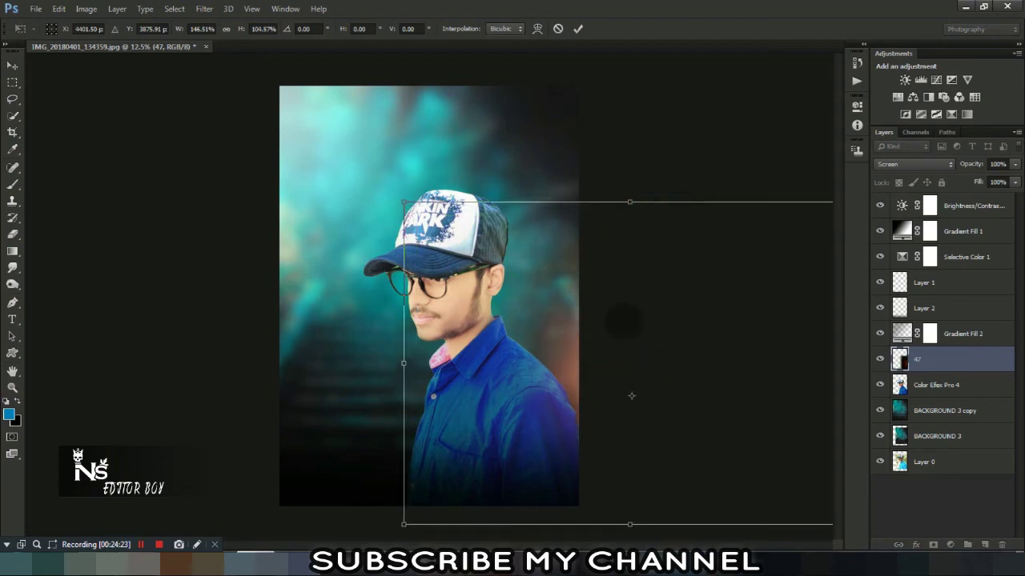
click(502, 249)
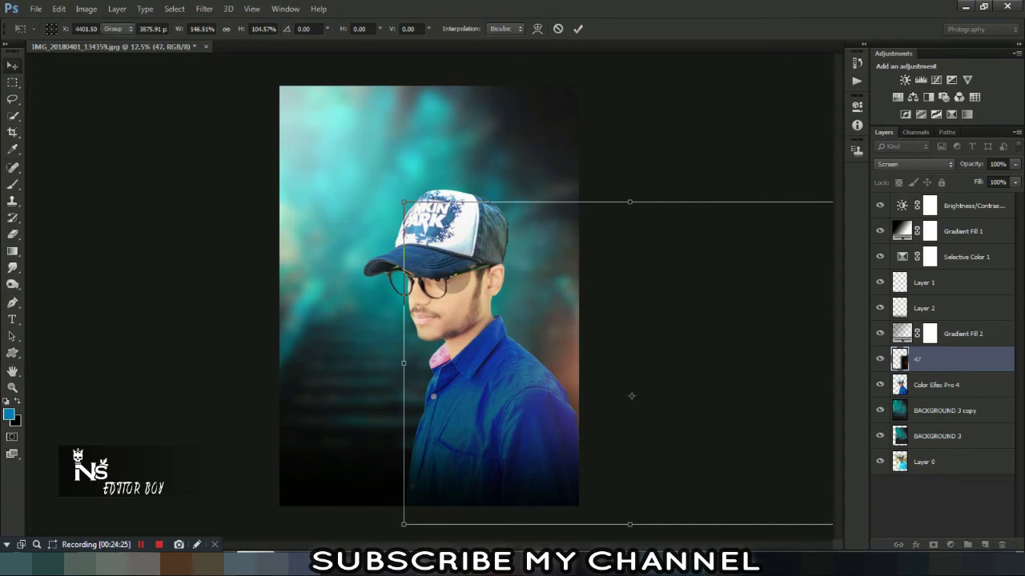
key(Return)
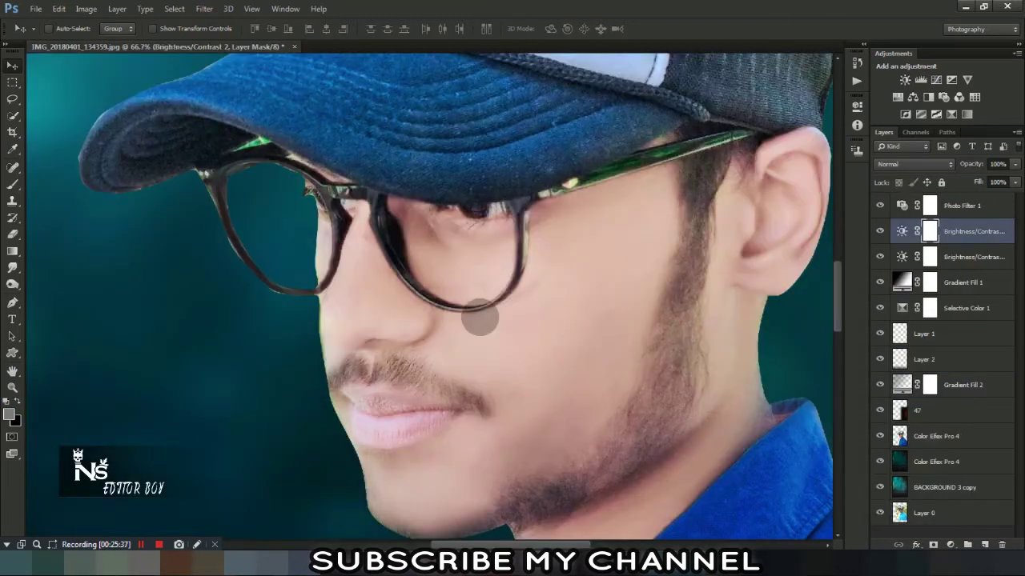
key(p)
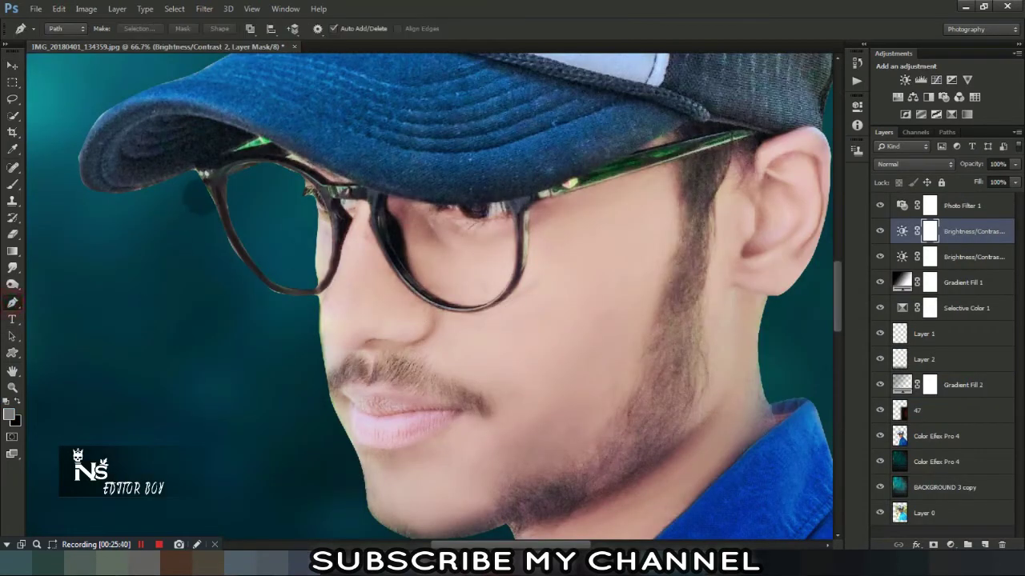
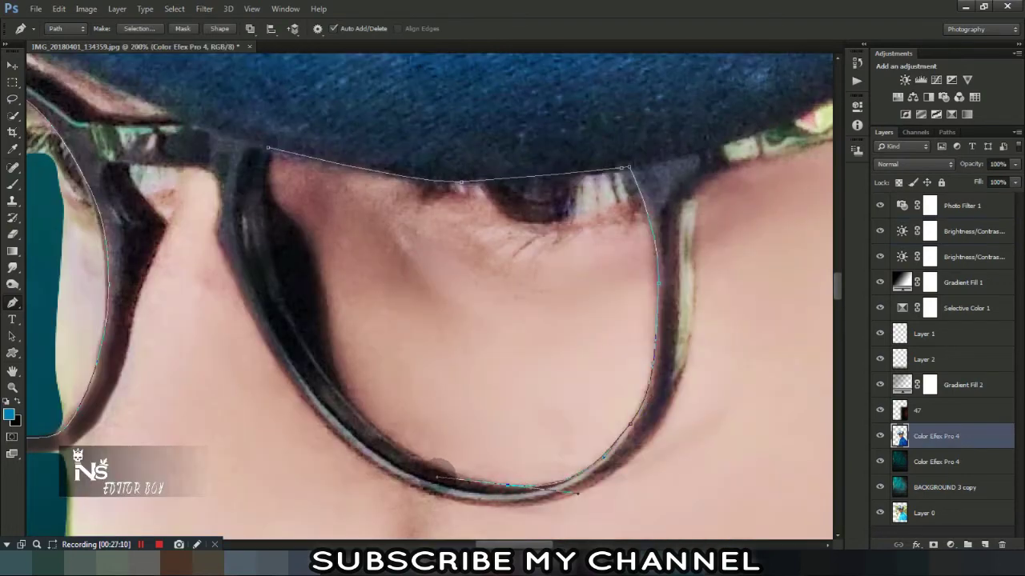
Add the last anchor along the lower glasses rim, then zoom out to 50%
drag(354, 410, 328, 382)
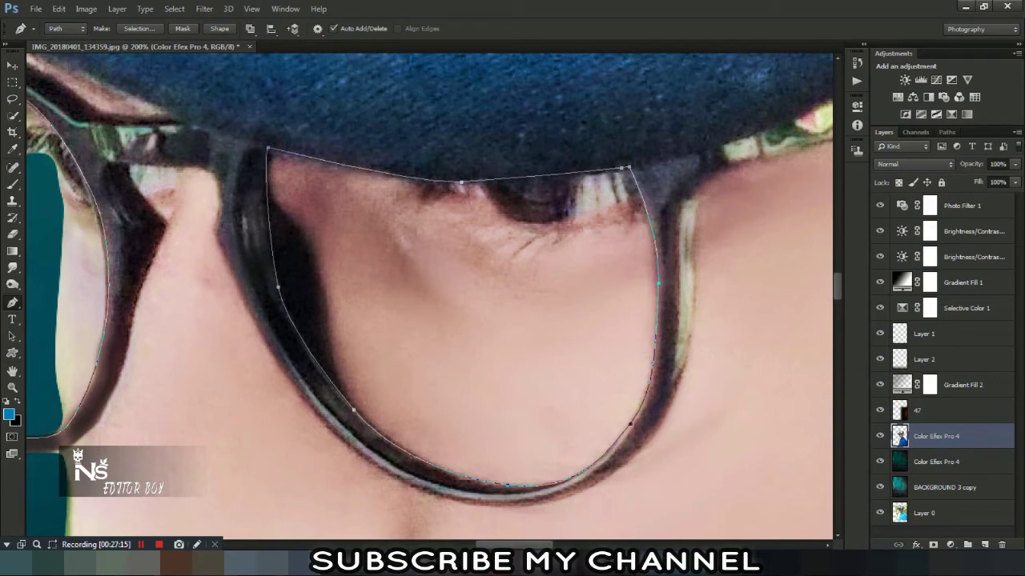
key(ctrl+minus)
key(ctrl+minus)
key(ctrl+minus)
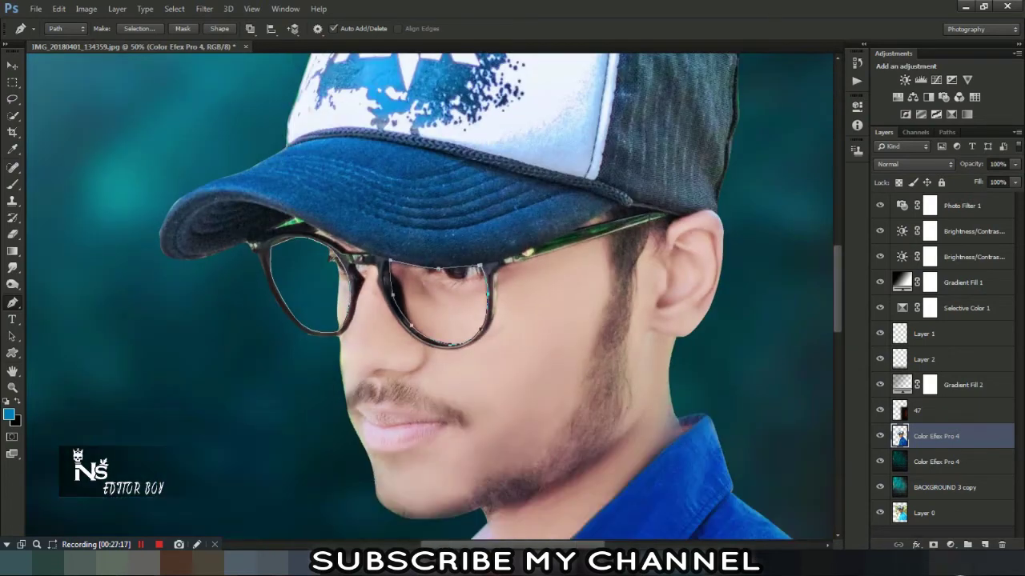
click(960, 565)
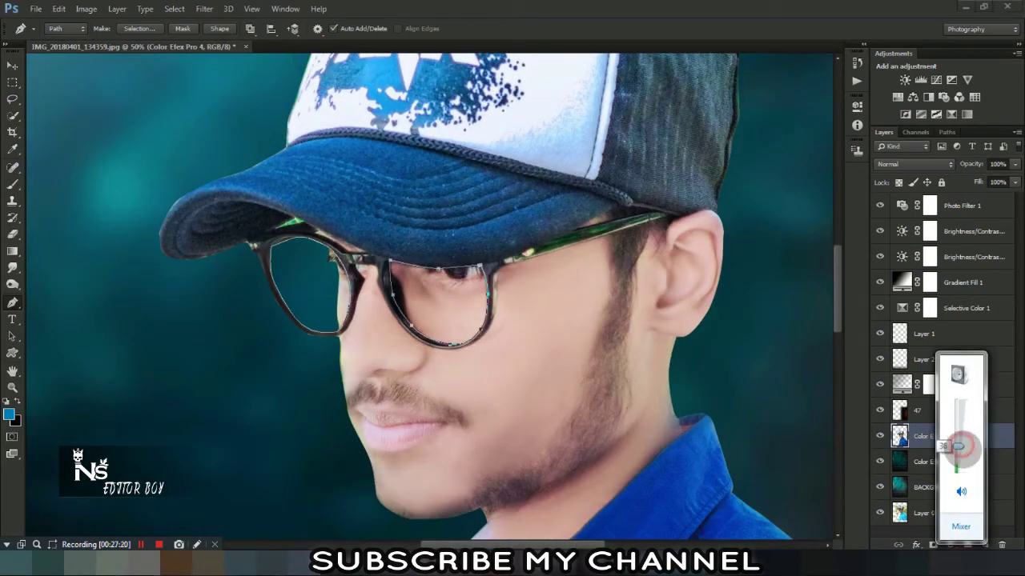
click(872, 523)
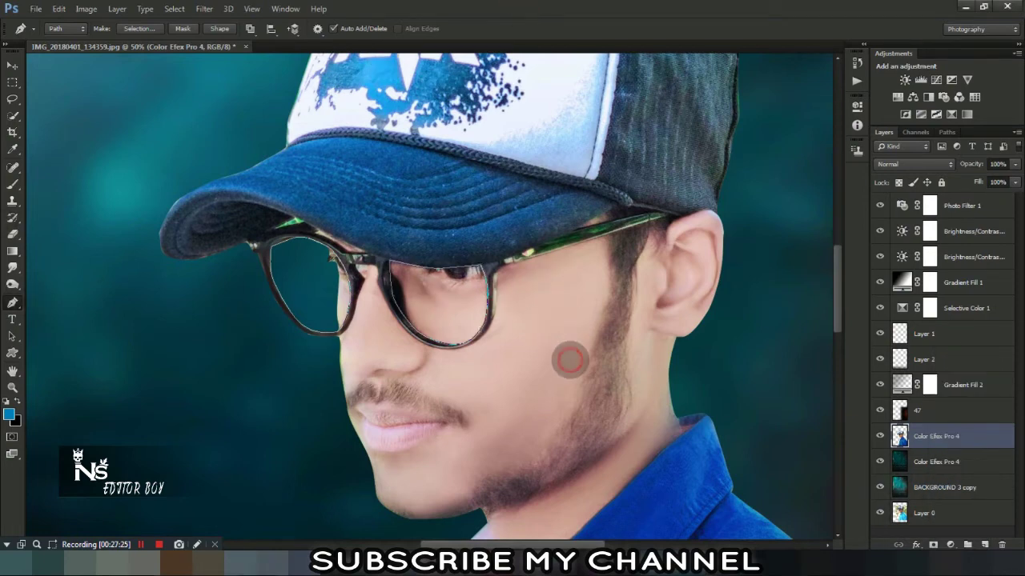
Turn the lens path into a selection, brush blue on a new layer, and set Color blend mode
right_click(432, 303)
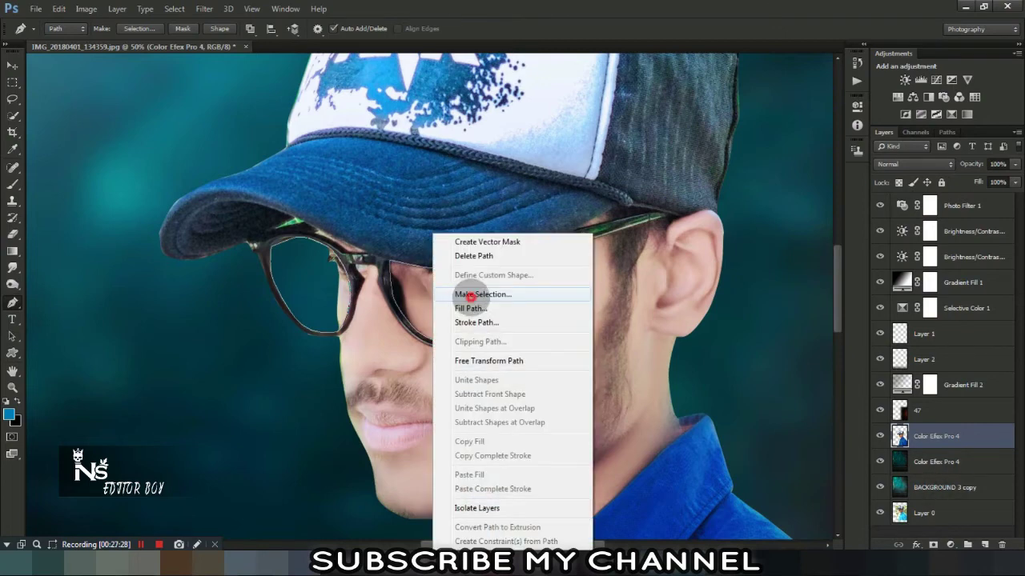
click(468, 295)
key(Return)
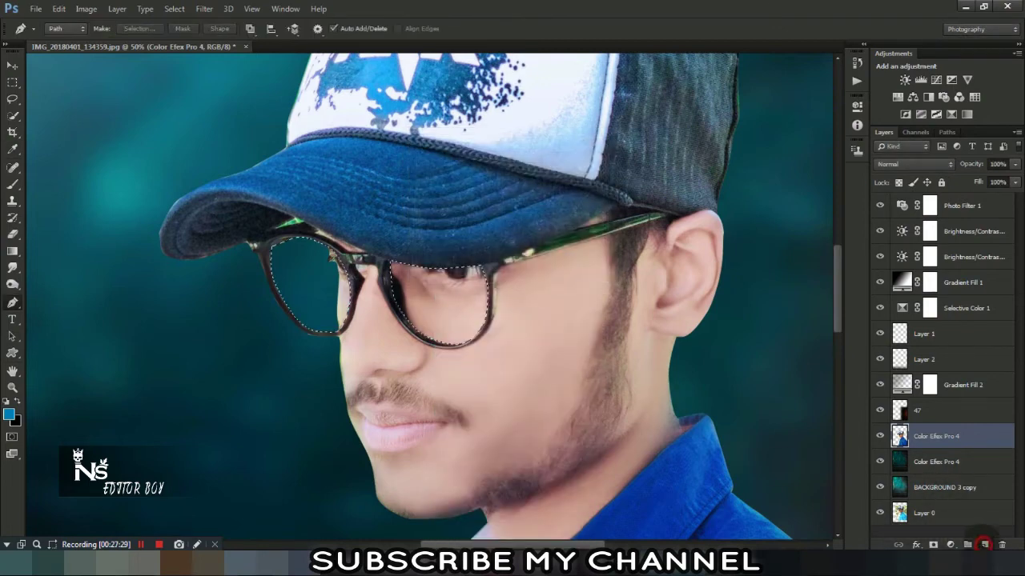
click(984, 544)
click(12, 184)
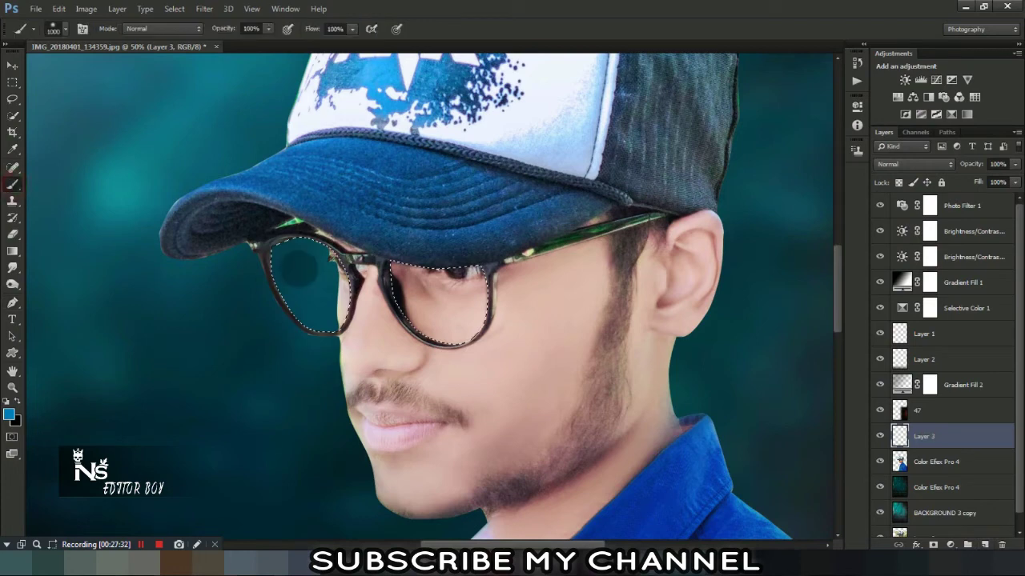
drag(300, 269, 509, 297)
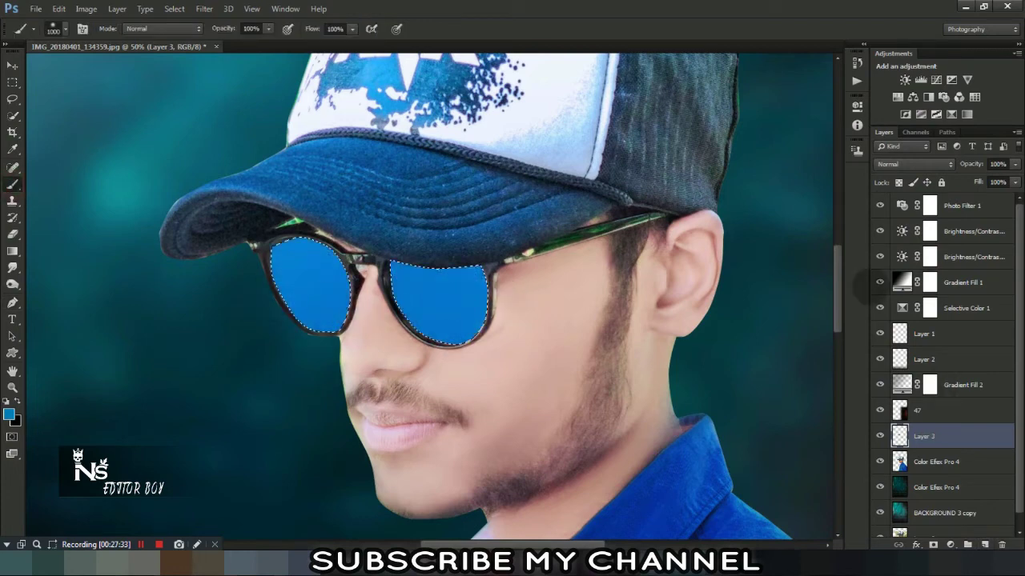
click(912, 164)
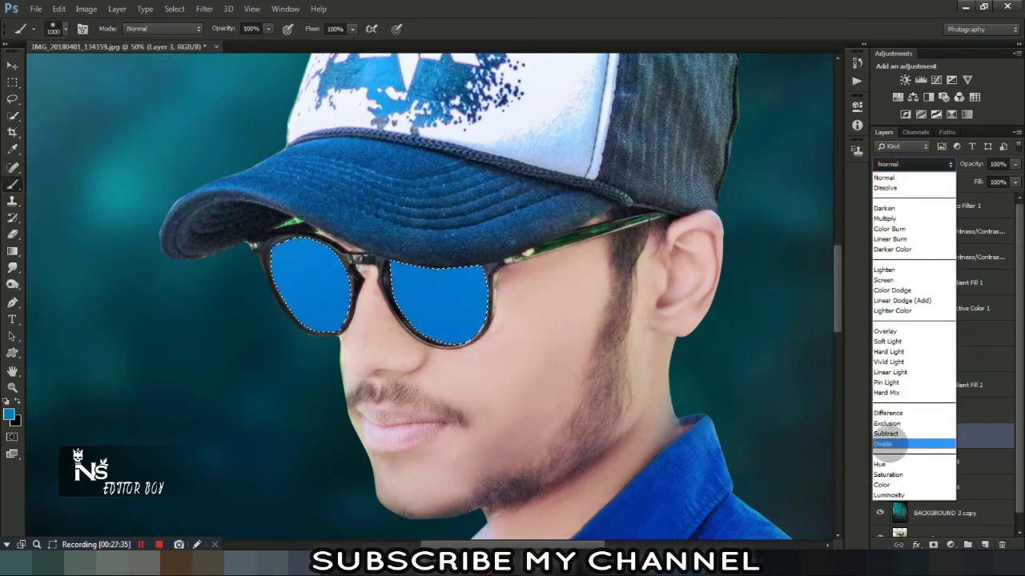
click(881, 485)
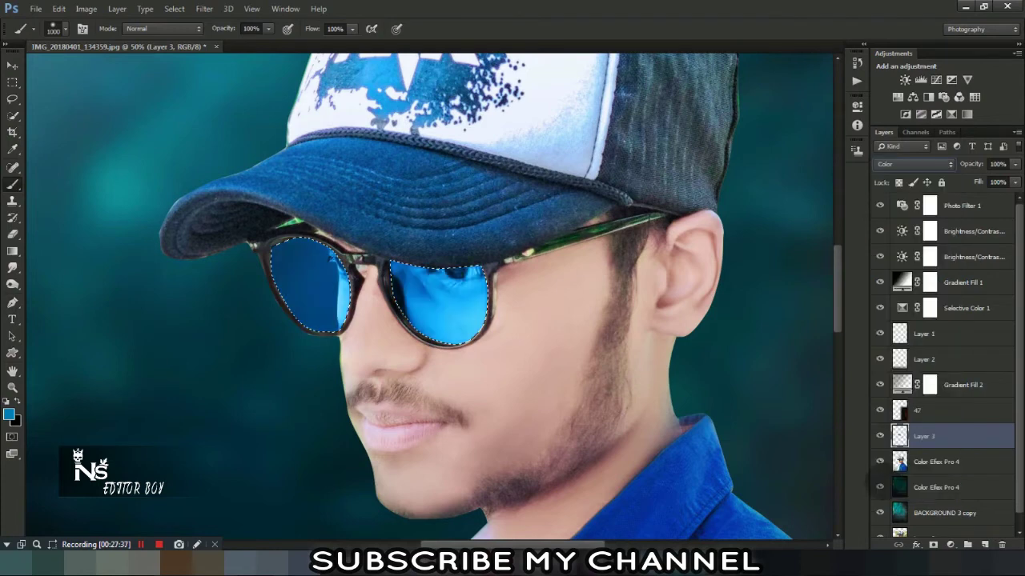
Zoom out to the whole photo, check the face and cap, and switch to the Lasso tool
key(ctrl+minus)
key(ctrl+minus)
key(ctrl+minus)
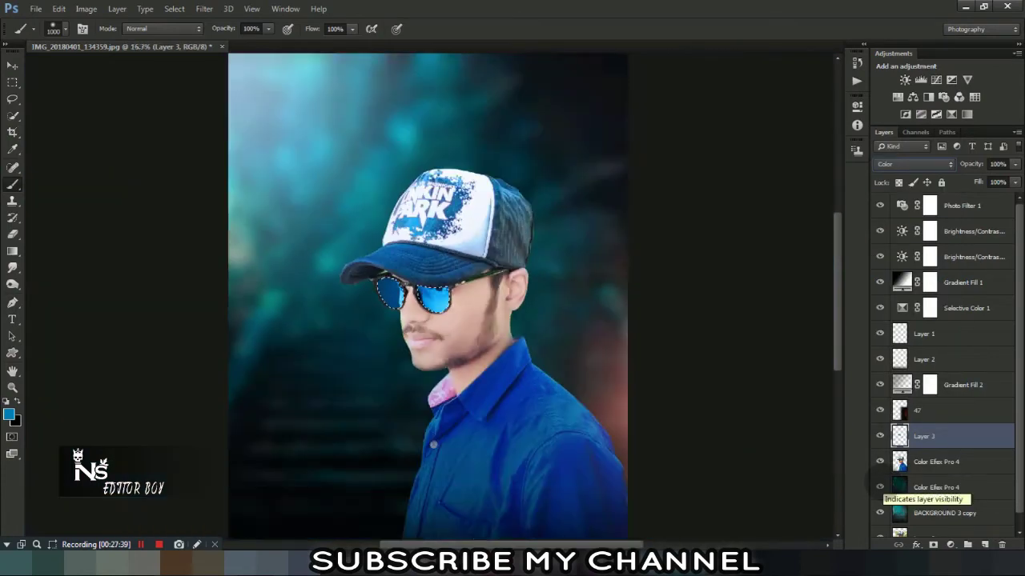
key(ctrl+minus)
key(l)
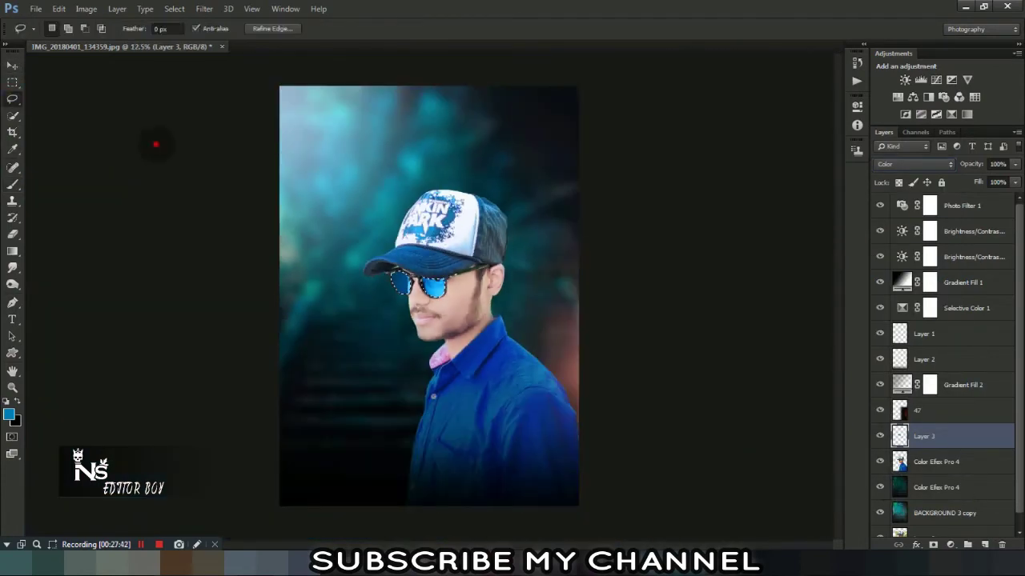
key(ctrl+plus)
key(ctrl+plus)
key(ctrl+plus)
key(ctrl+plus)
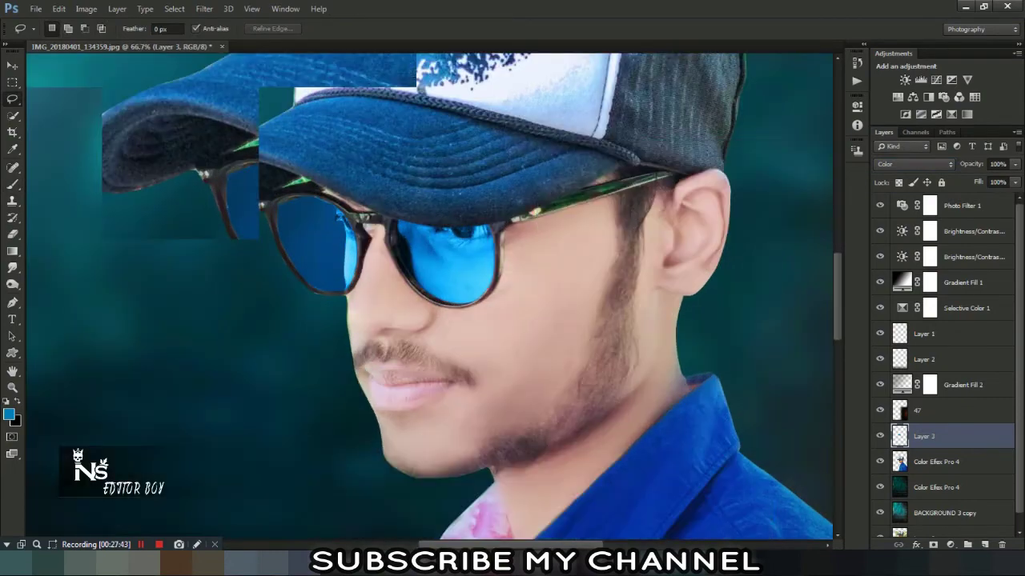
key(ctrl+minus)
key(ctrl+minus)
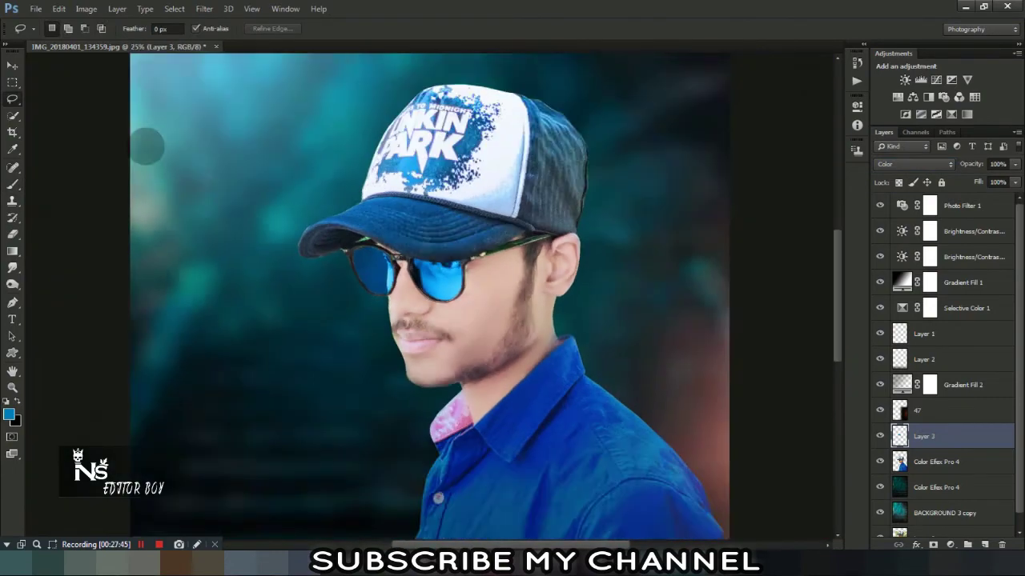
key(ctrl+minus)
key(ctrl+minus)
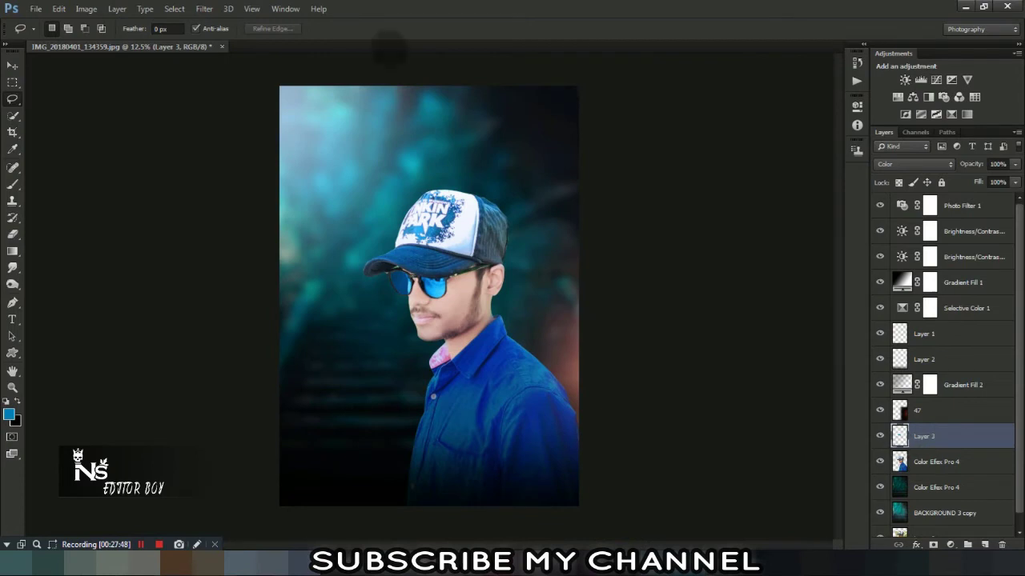
click(87, 8)
mouse_move(105, 41)
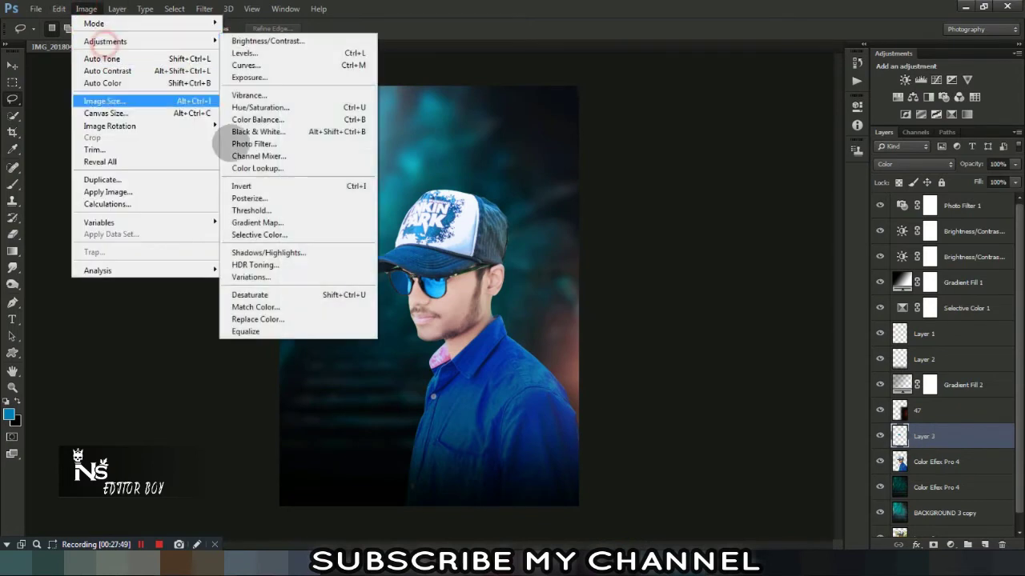
Apply a Hue/Saturation hue shift of -111 to turn the blue lenses green
click(261, 107)
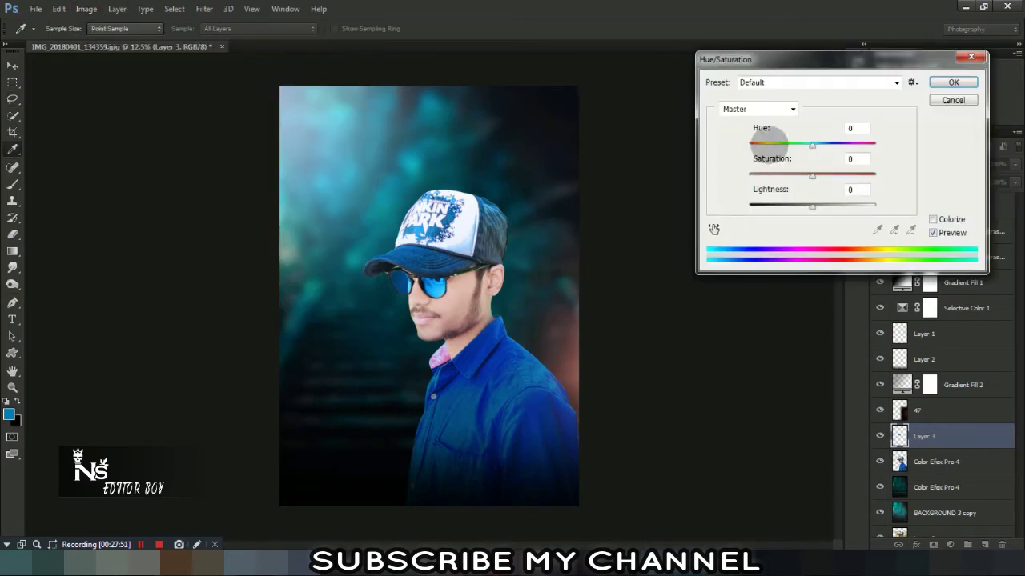
drag(811, 145, 766, 145)
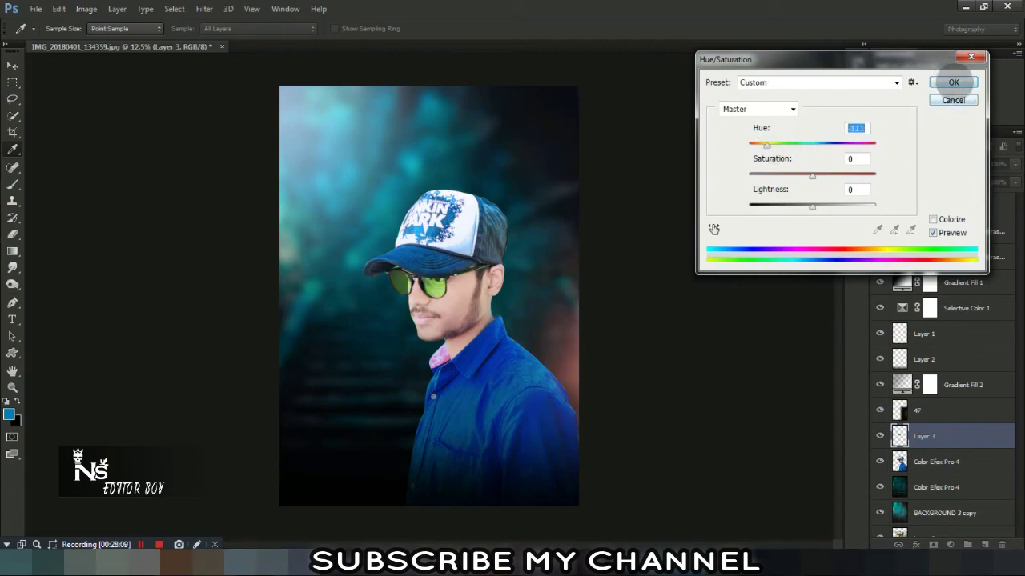
click(954, 82)
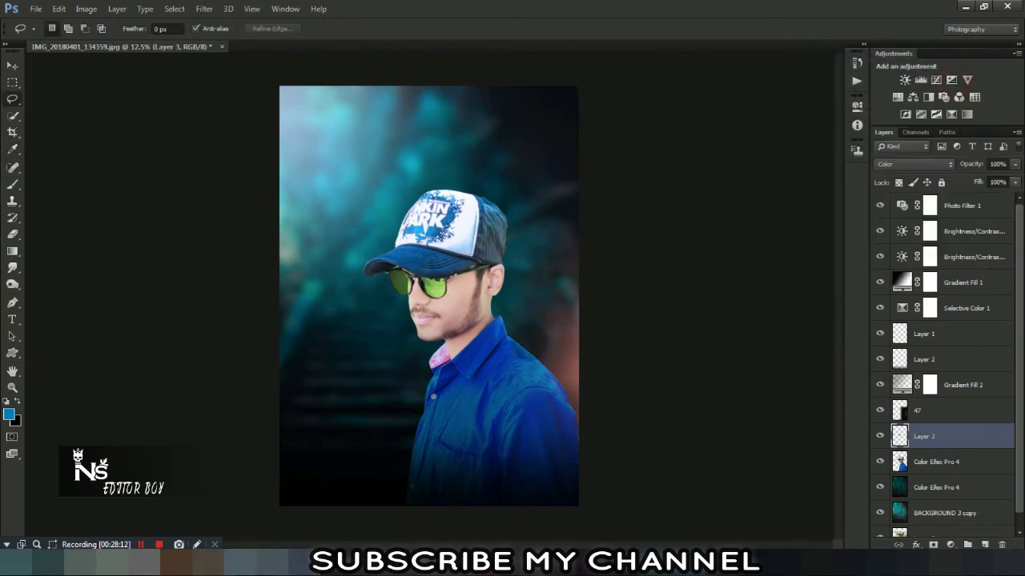
Zoom in on the neck and collar, and pick the Smudge tool on the Color Efex Pro 4 layer
key(ctrl+plus)
key(ctrl+plus)
key(ctrl+plus)
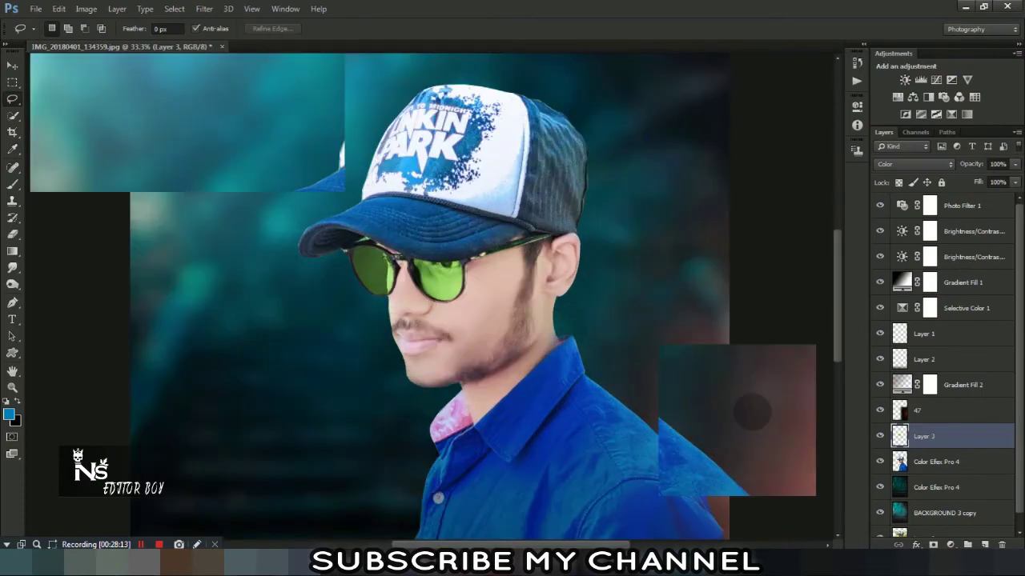
key(ctrl+0)
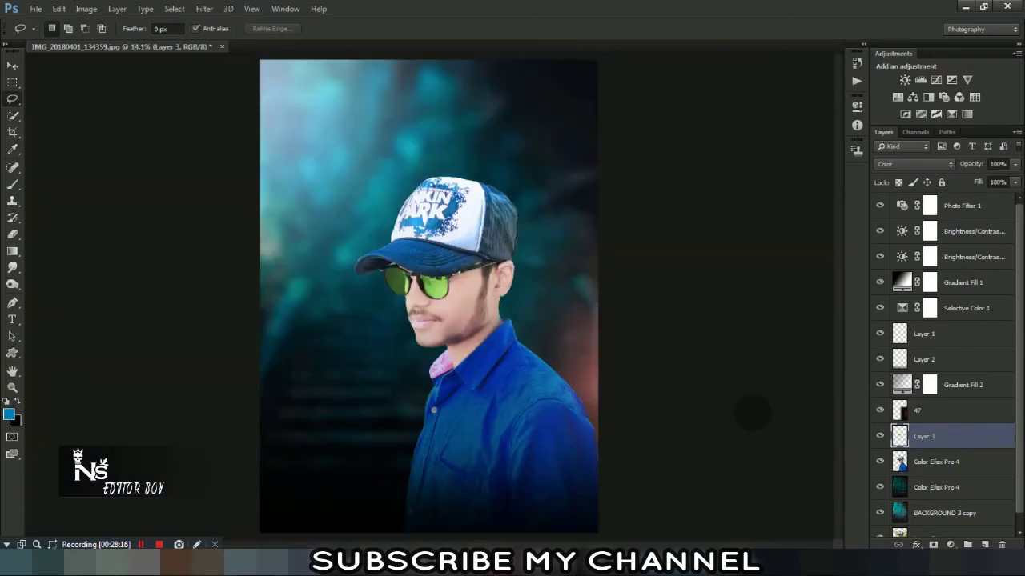
key(ctrl+plus)
key(ctrl+plus)
key(ctrl+plus)
key(ctrl+plus)
key(ctrl+plus)
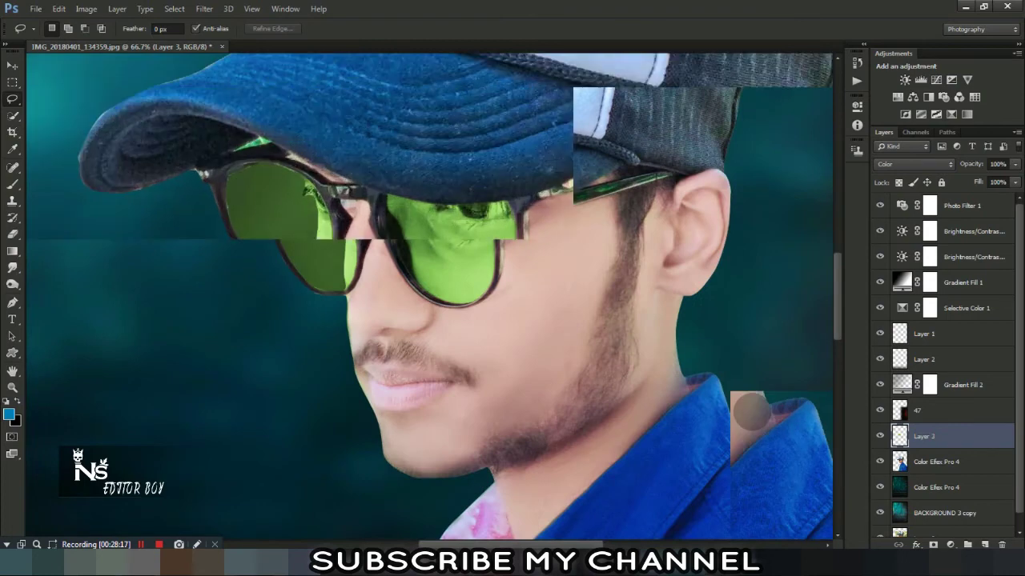
drag(752, 412, 472, 238)
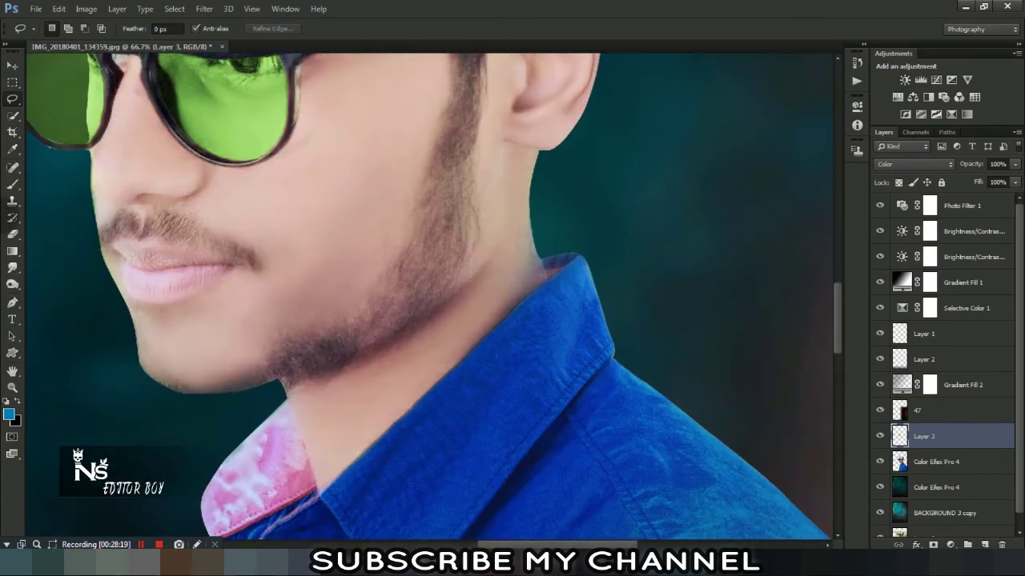
key(r)
click(937, 462)
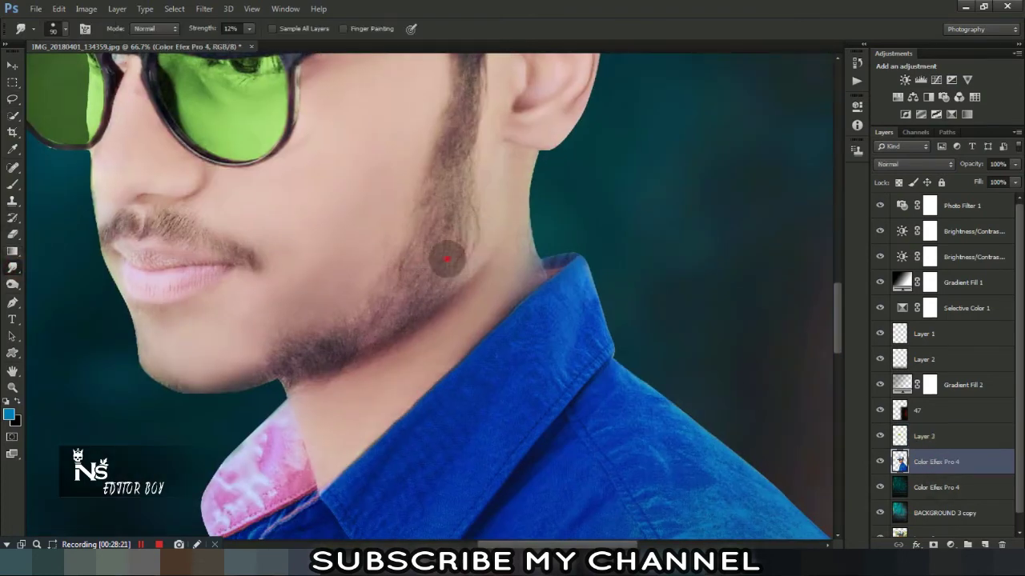
Smudge the neck and nose-bridge skin at 10–12% strength, then clear the selection
mouse_move(446, 258)
mouse_down()
mouse_move(417, 317)
mouse_move(464, 245)
mouse_move(480, 324)
mouse_up()
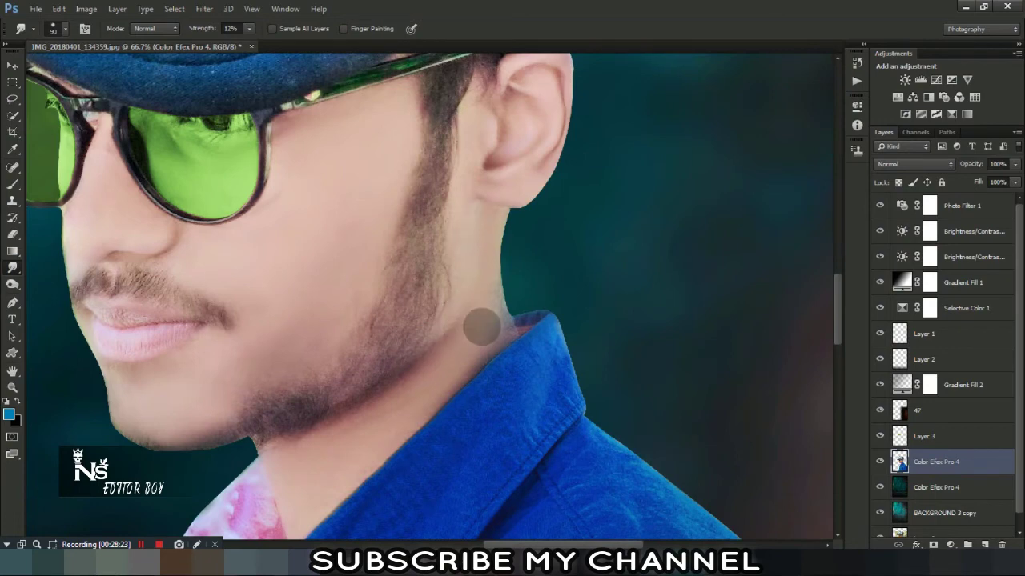
ctrl+click(900, 462)
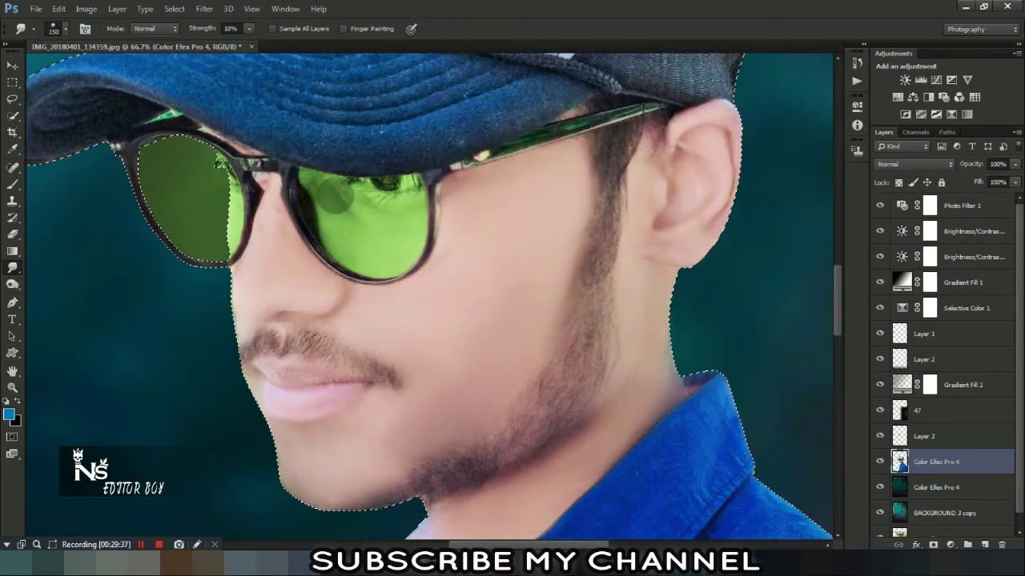
drag(266, 215, 272, 221)
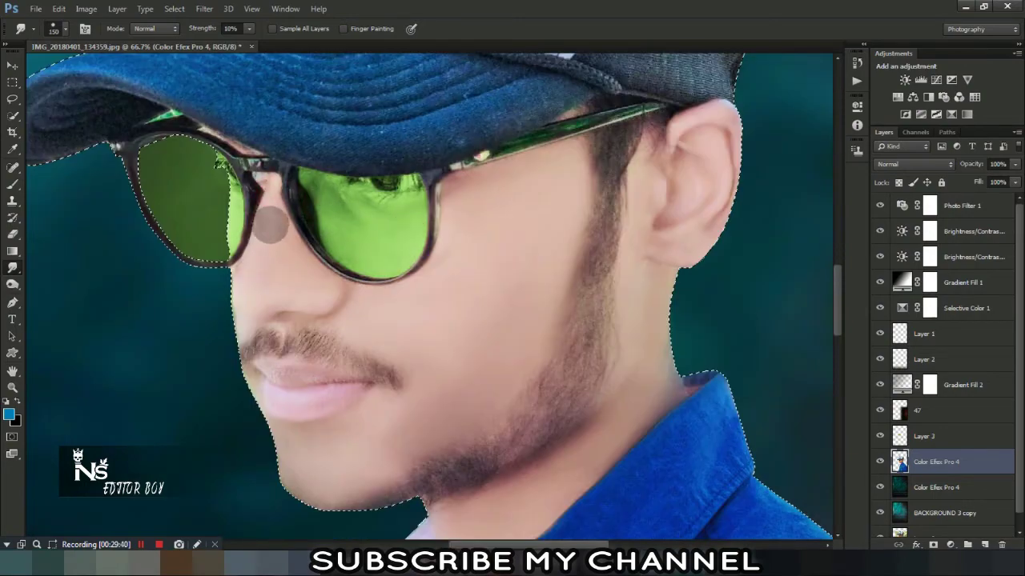
scroll(271, 225, down, 2)
scroll(271, 225, down, 2)
scroll(270, 227, down, 1)
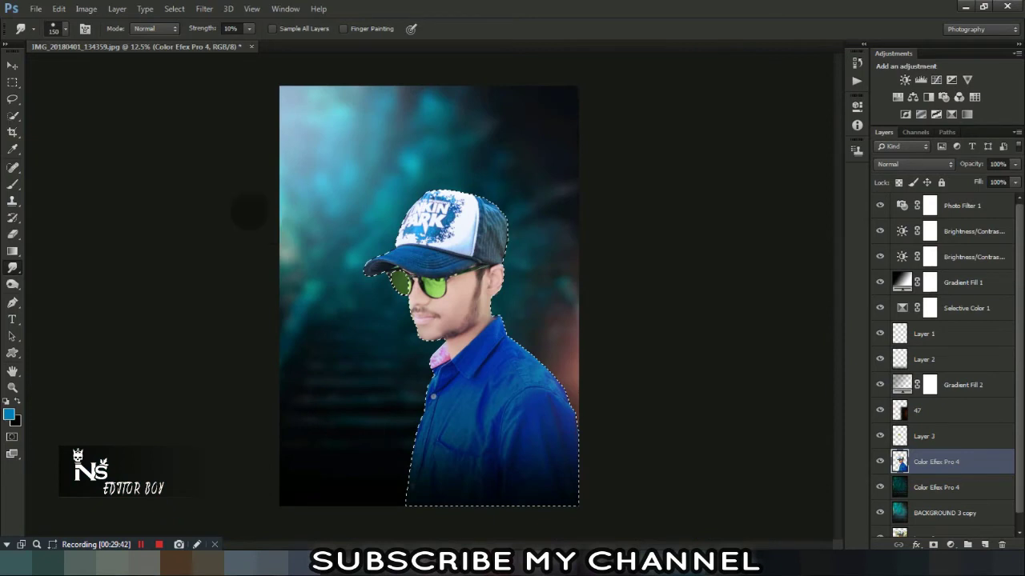
click(12, 97)
click(105, 137)
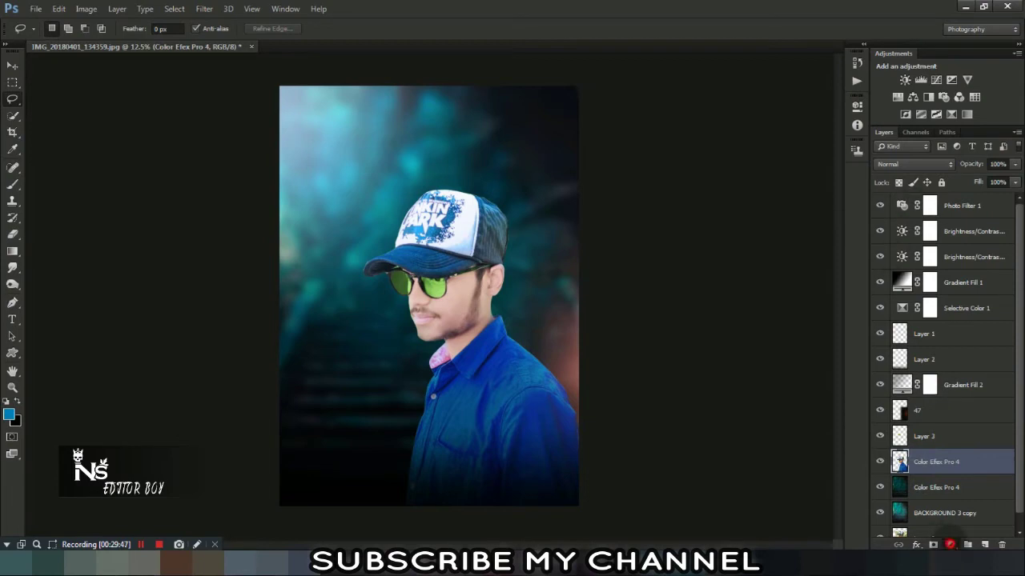
Add a radial Gradient Fill layer and move its glow centre to the photo's top-right corner
click(950, 544)
click(879, 279)
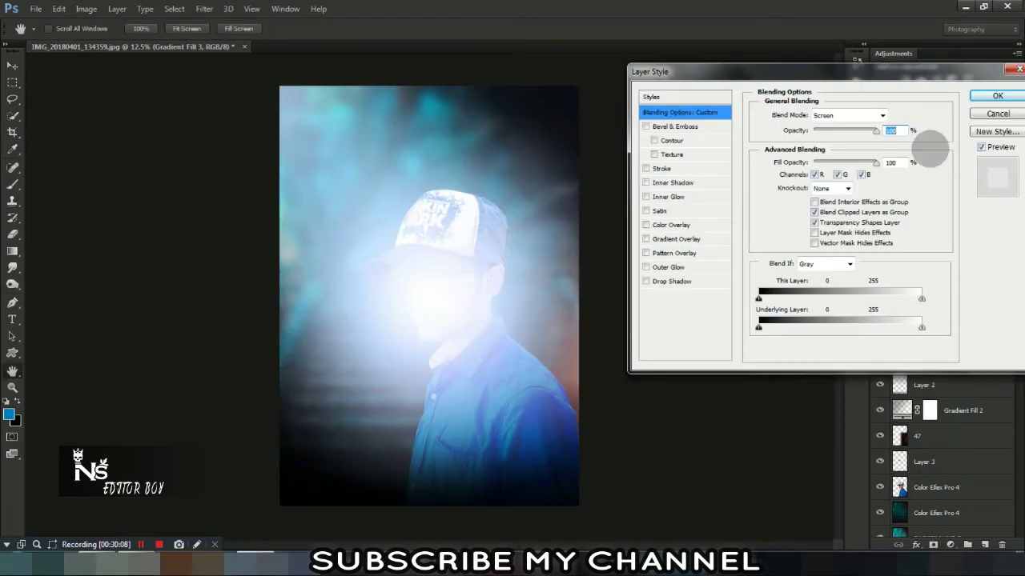
click(998, 95)
double_click(902, 333)
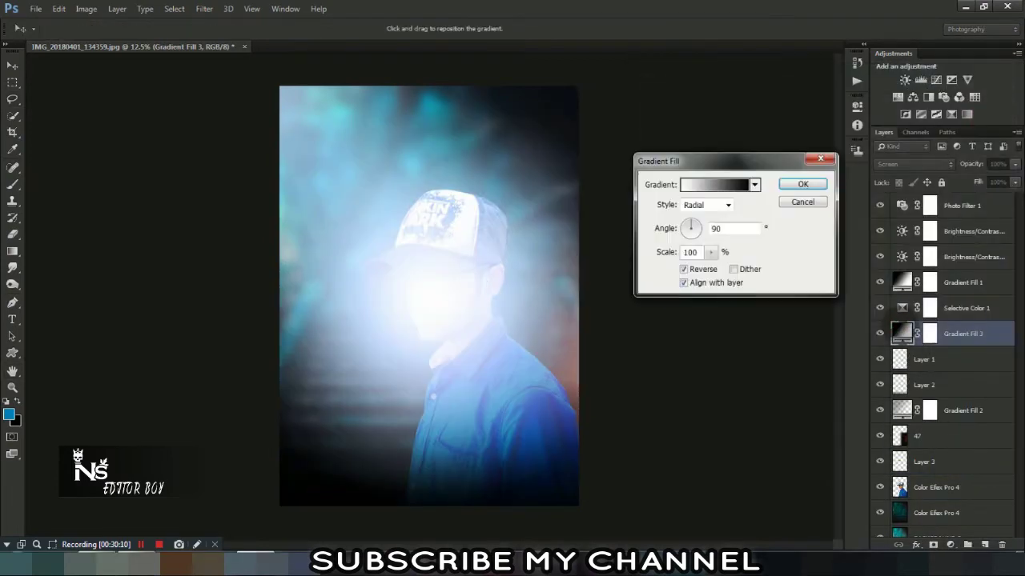
drag(435, 310, 591, 104)
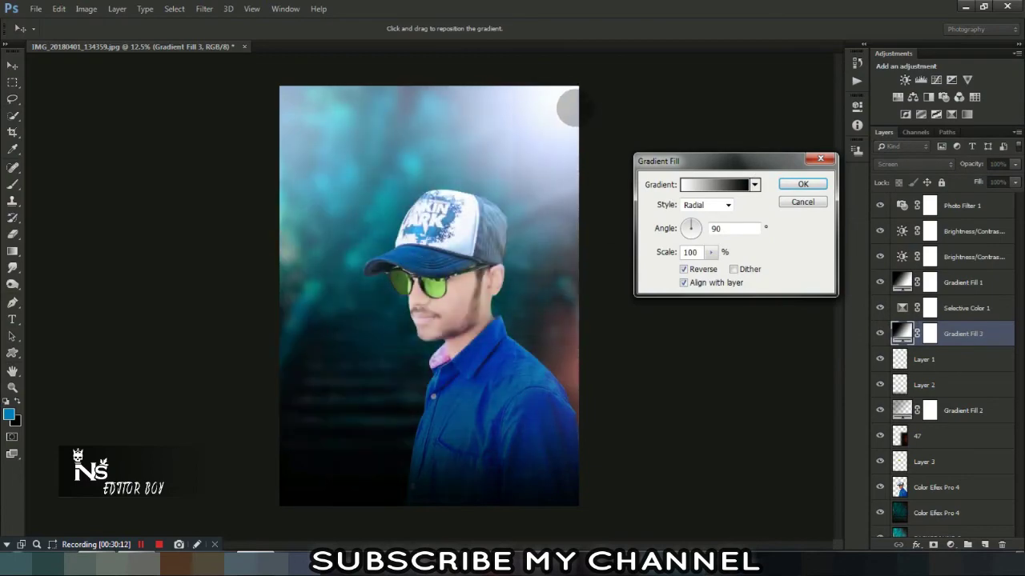
drag(592, 103, 599, 96)
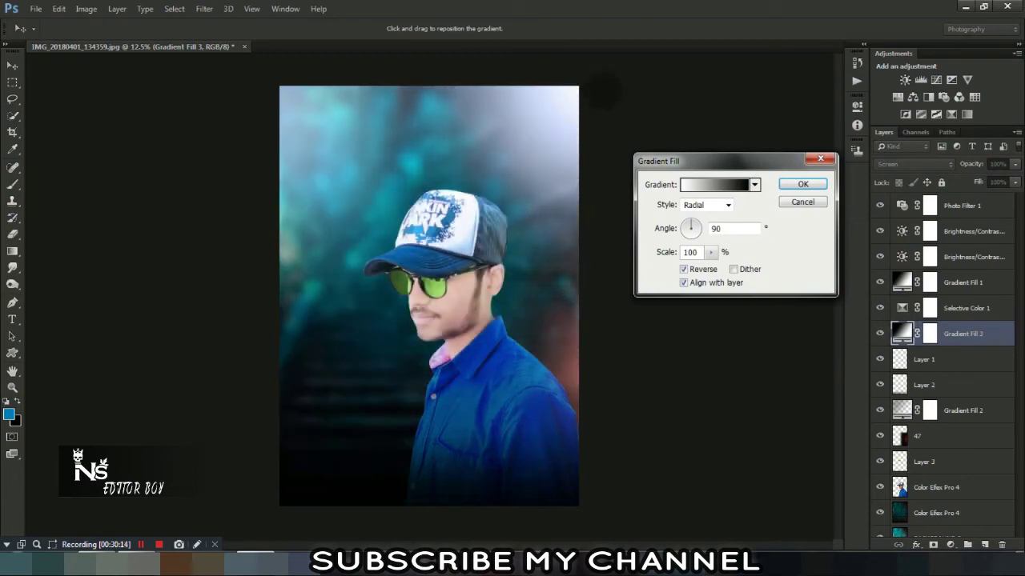
Set the gradient's right stop to aqua #0df0d8 for a black-to-aqua glow and apply it
click(731, 186)
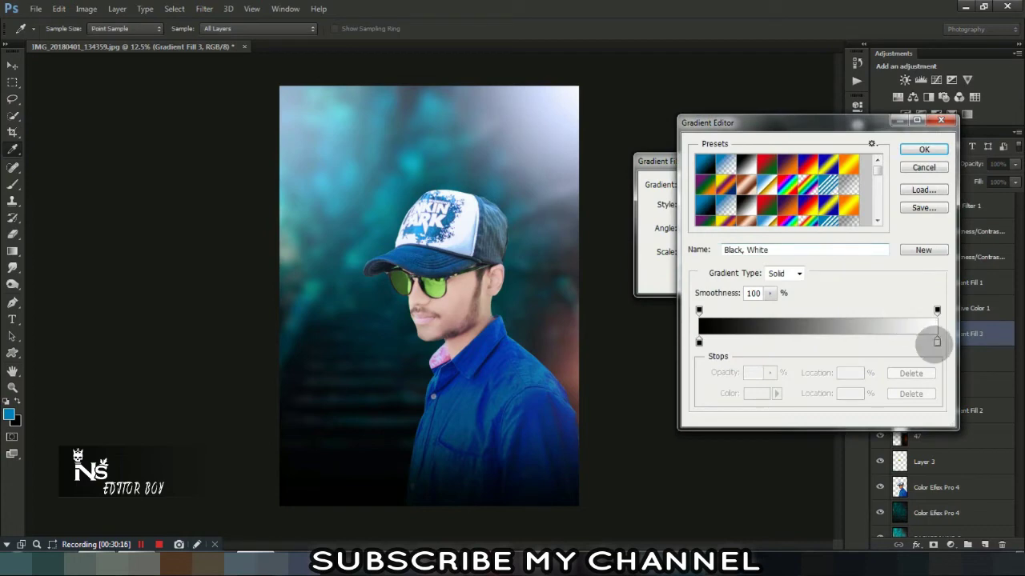
double_click(937, 341)
click(886, 234)
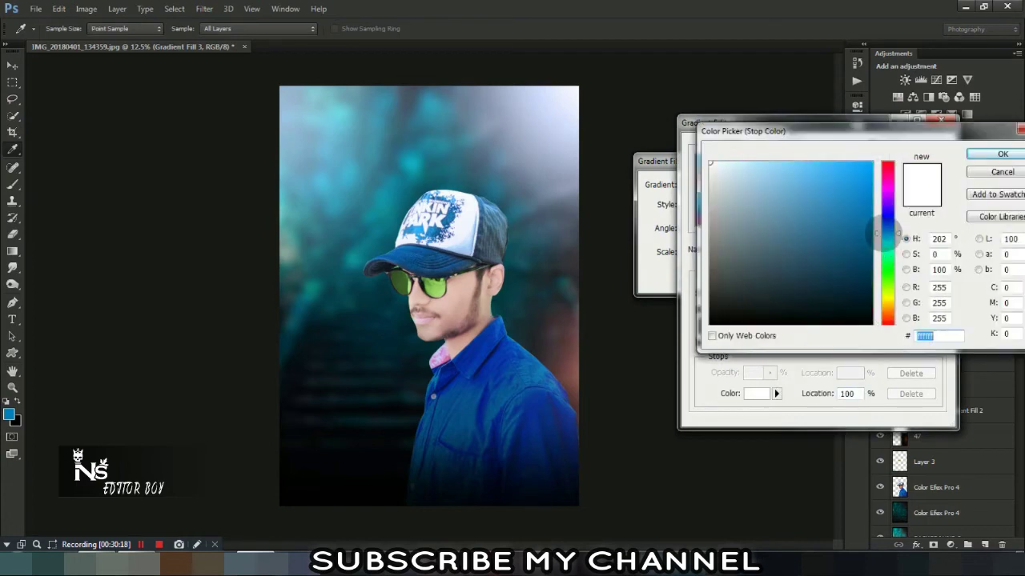
drag(886, 232, 887, 249)
click(863, 171)
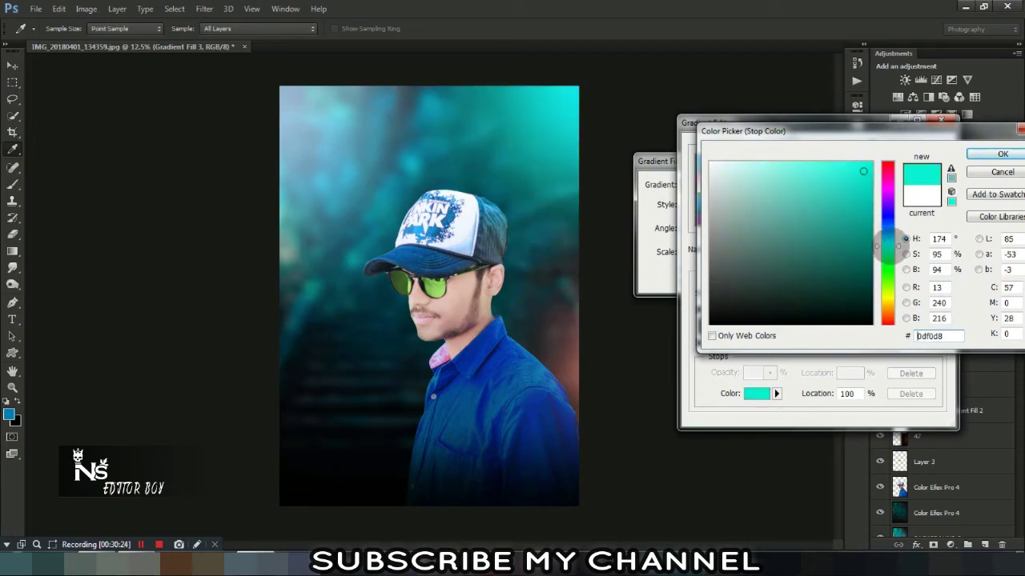
click(1000, 154)
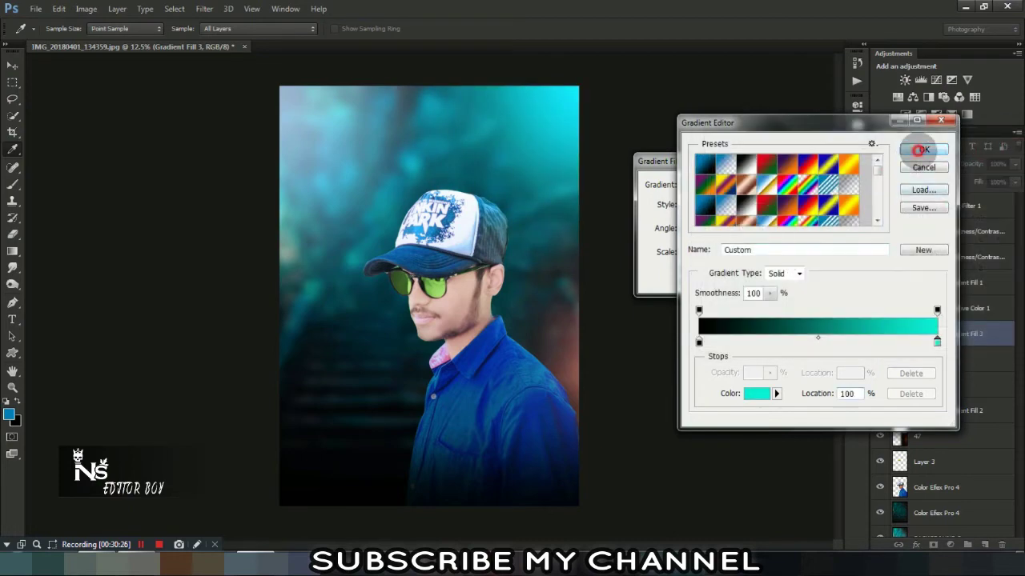
click(922, 150)
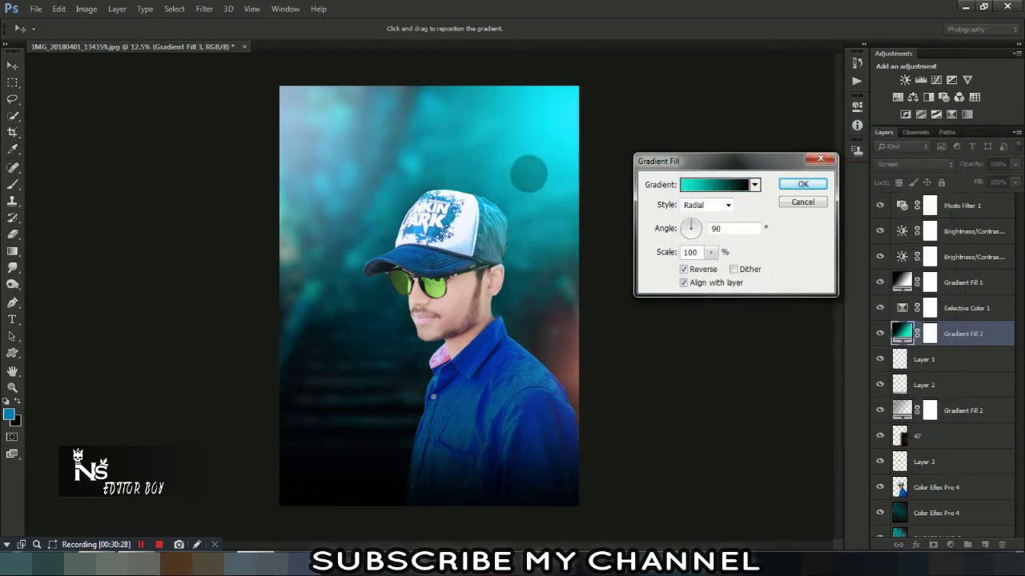
click(803, 184)
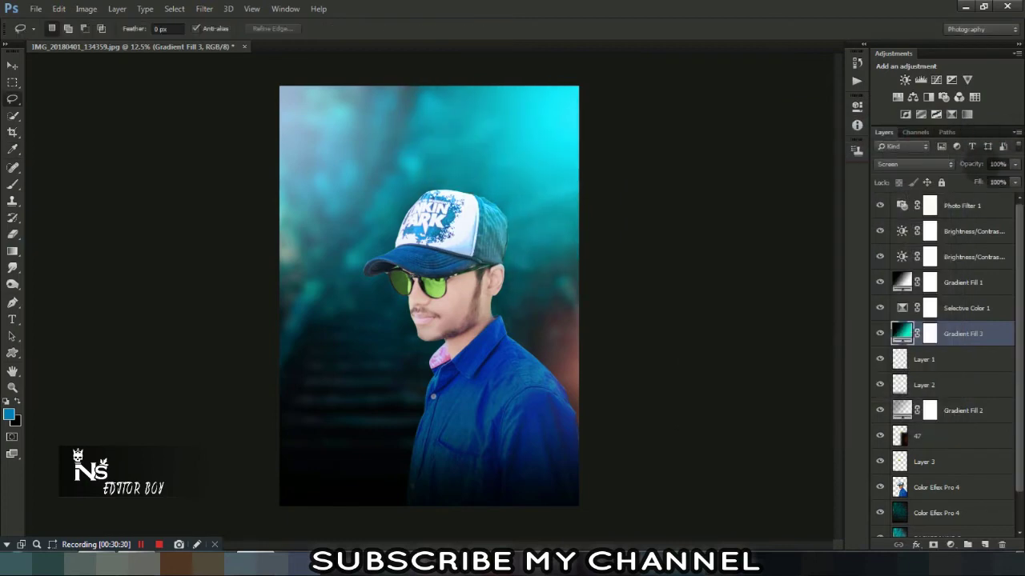
Set Gradient Fill 3 to 54% opacity and 90% fill, comparing it on and off
drag(973, 164, 966, 164)
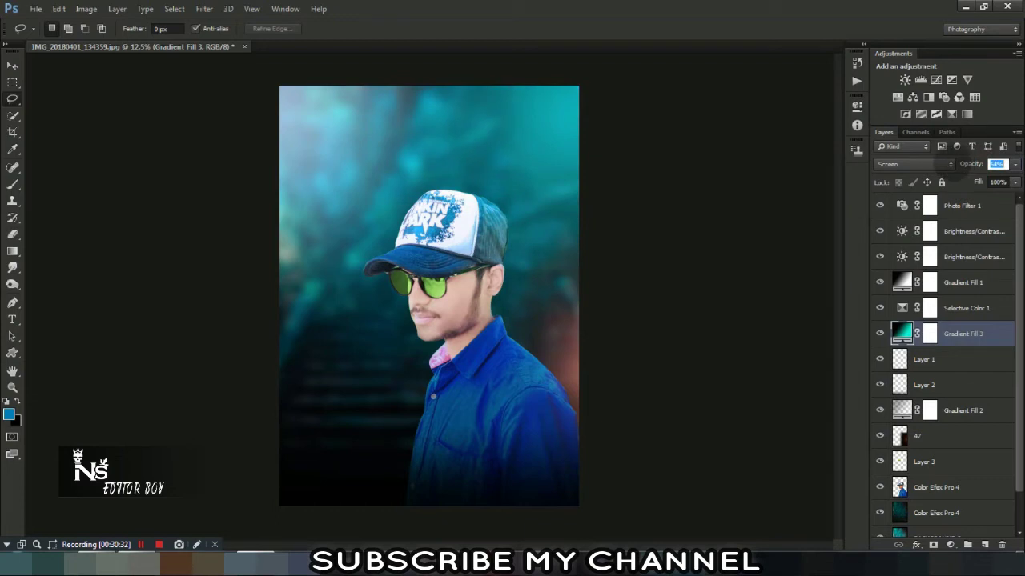
key(Return)
text(90)
key(Return)
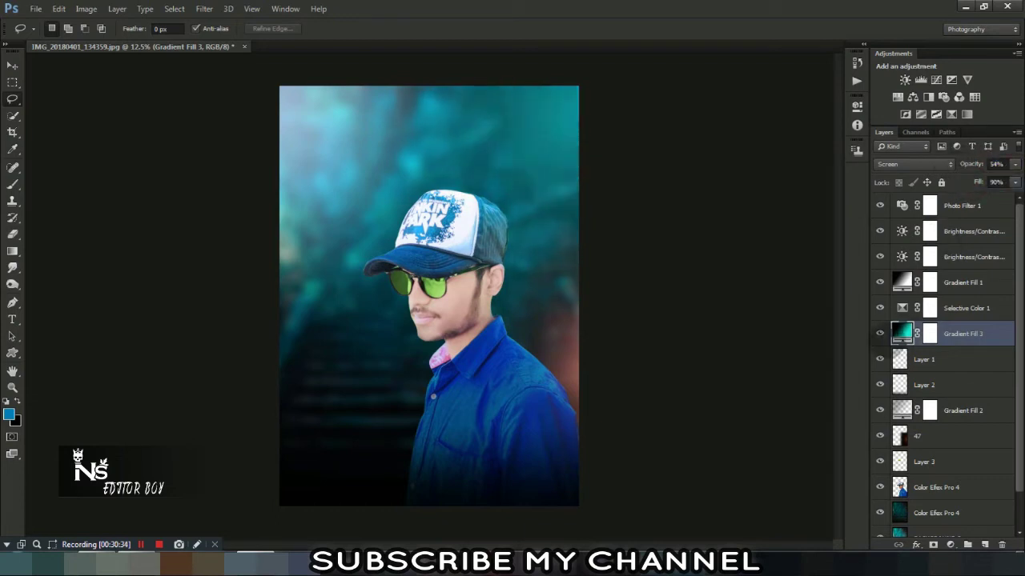
click(879, 333)
click(879, 333)
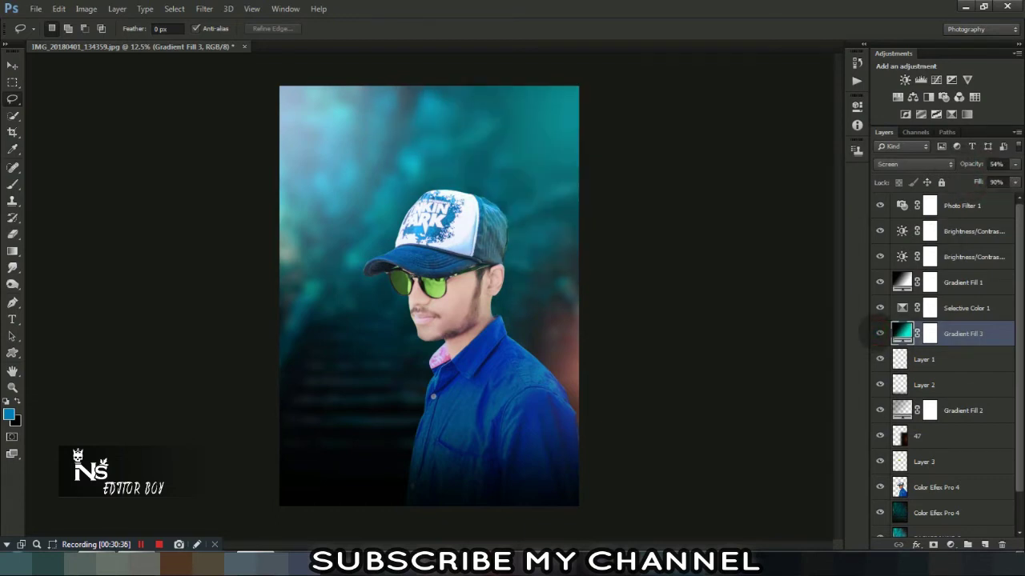
click(879, 333)
click(879, 333)
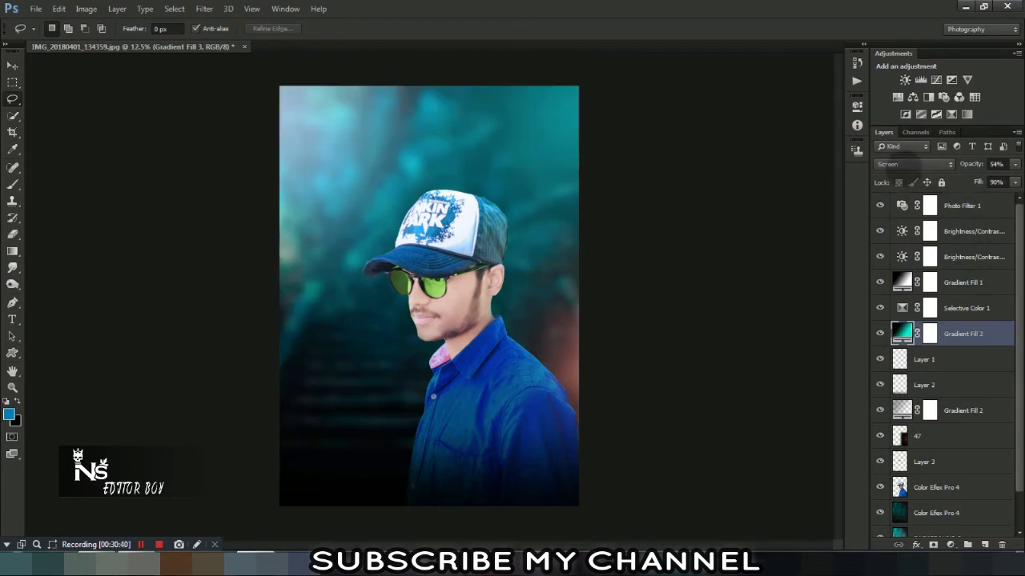
Flatten all layers into a single image
click(937, 205)
right_click(944, 206)
click(829, 373)
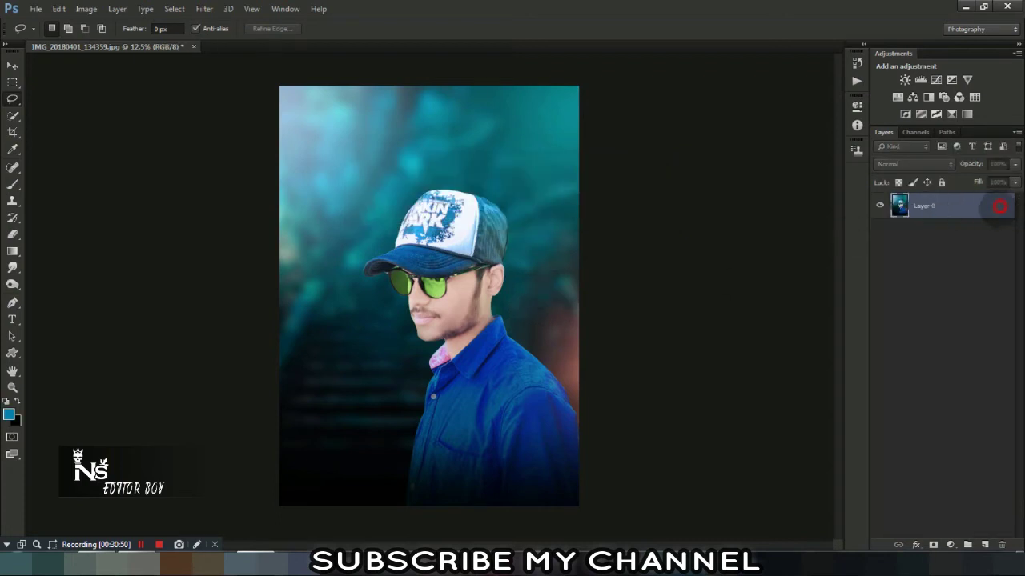
Duplicate the flattened layer and apply Camera Raw: exposure +0.40, Dehaze +49, -29 vignette
key(ctrl+j)
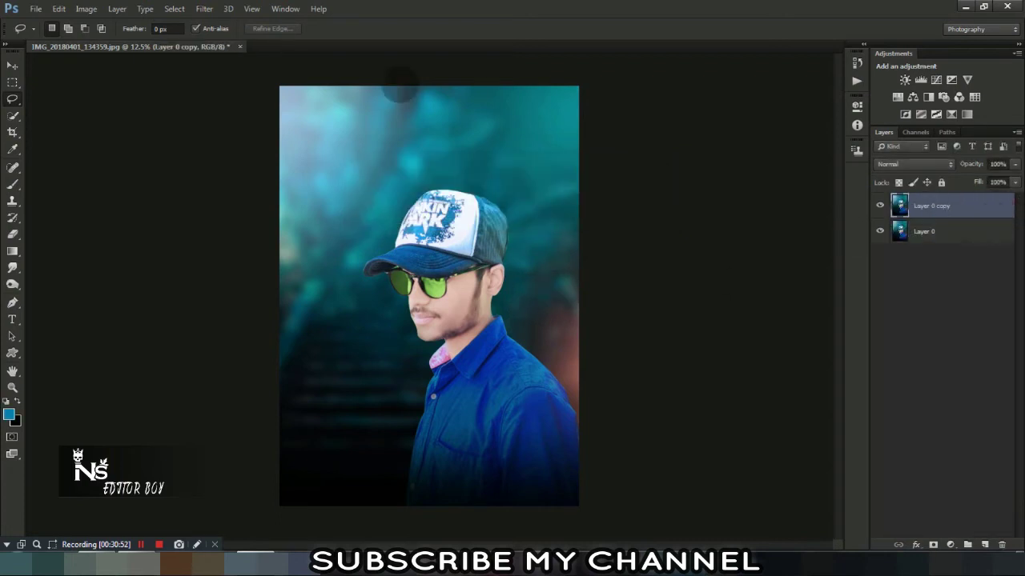
click(204, 9)
click(232, 82)
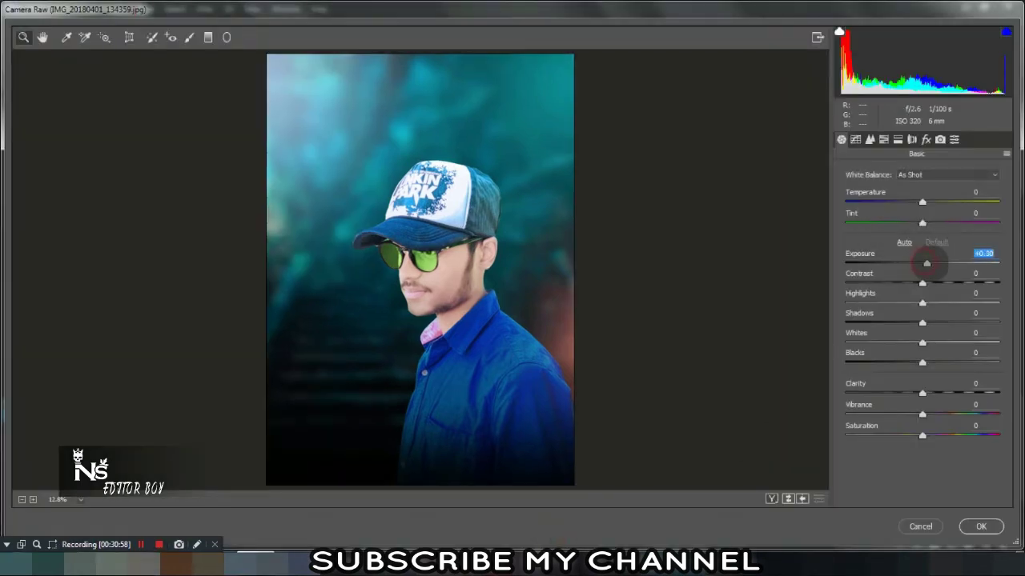
drag(926, 264, 928, 264)
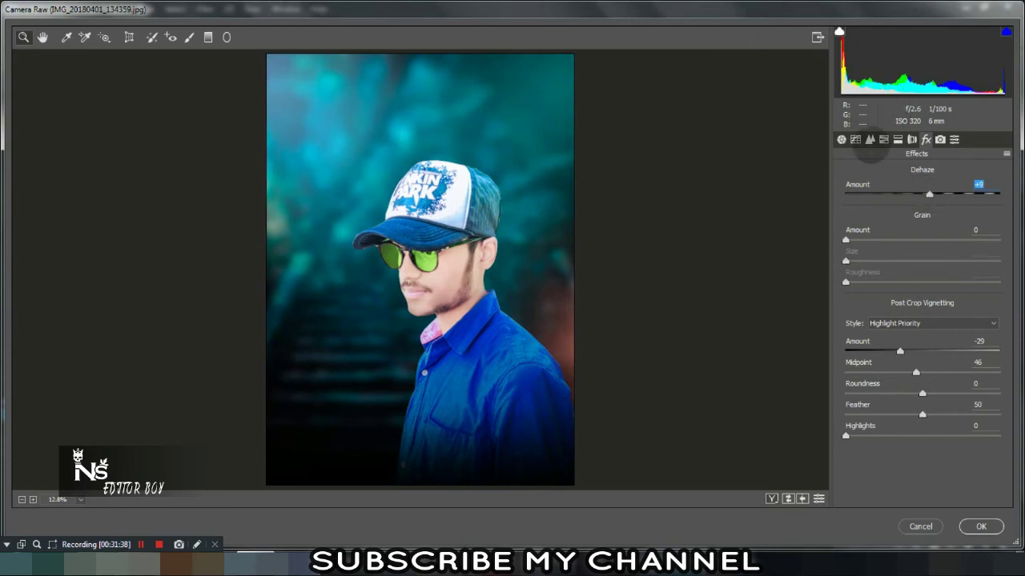
click(870, 141)
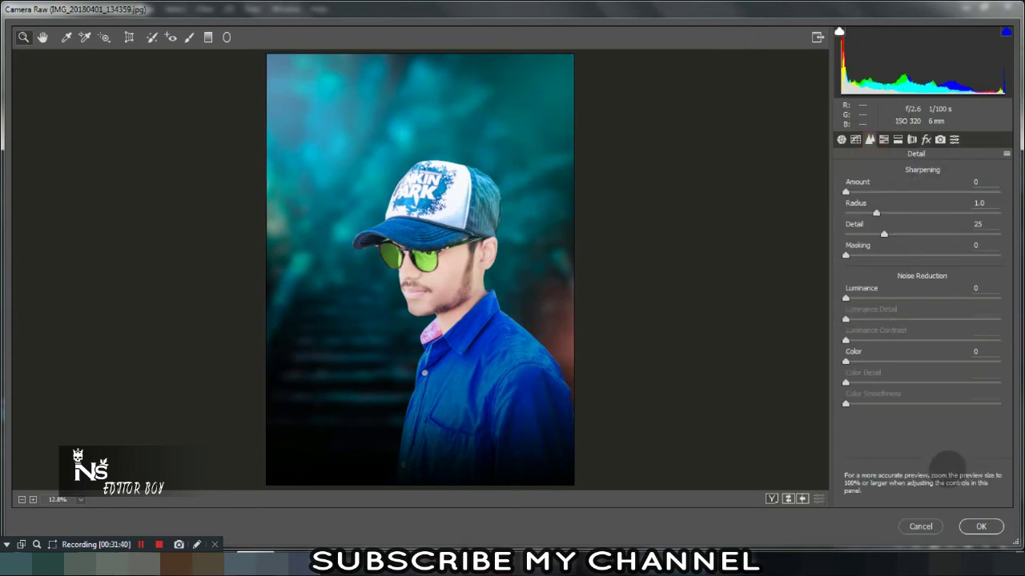
click(975, 525)
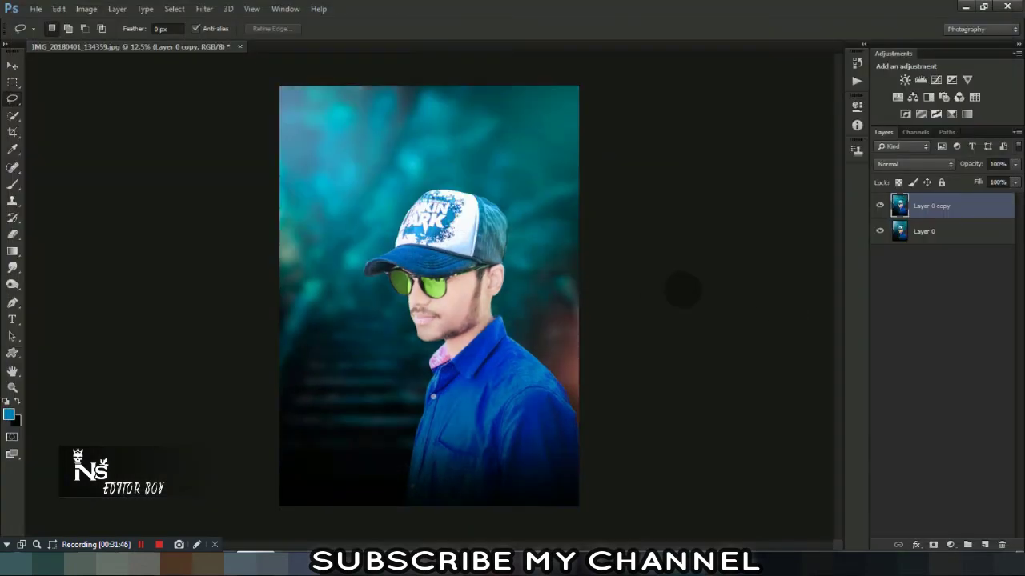
Compare the Camera Raw copy on and off, then merge it with Layer 0
click(879, 207)
click(879, 207)
click(879, 206)
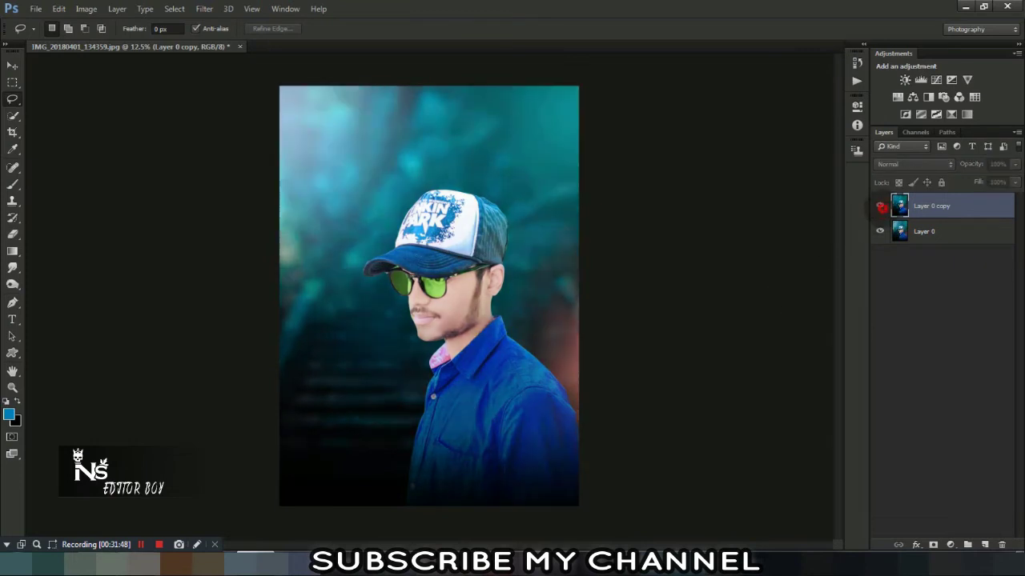
click(880, 207)
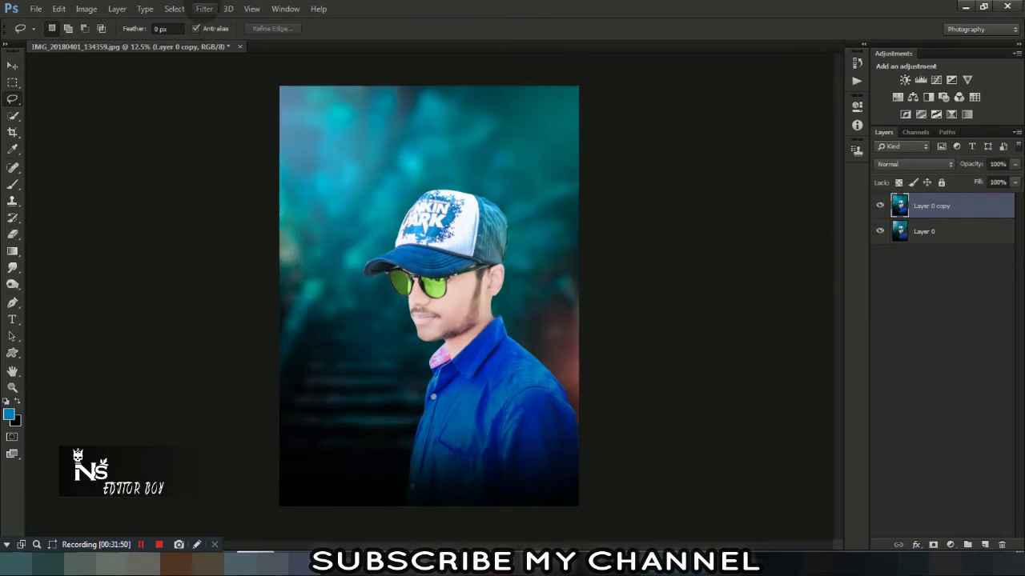
shift+click(941, 231)
right_click(956, 231)
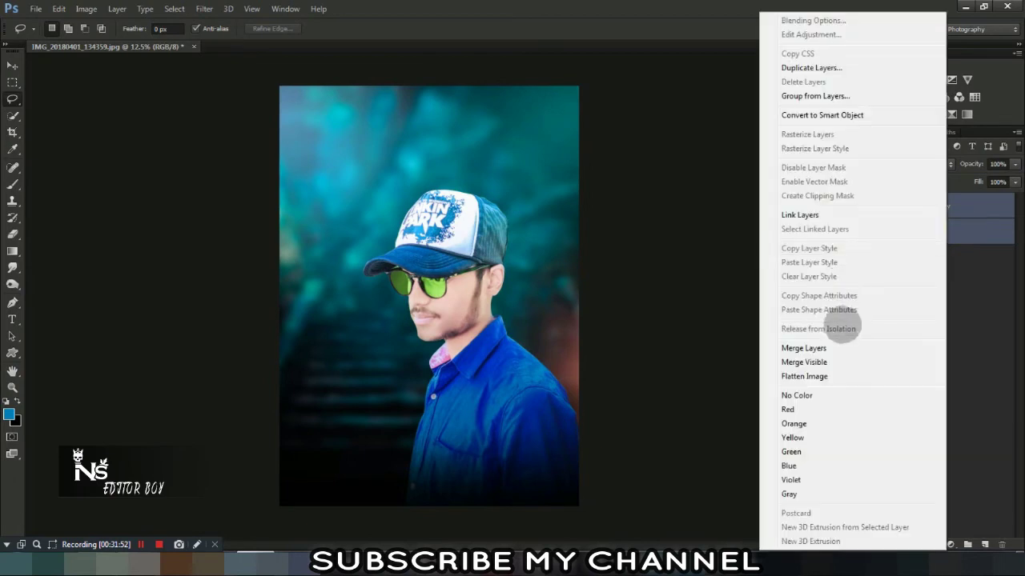
click(835, 344)
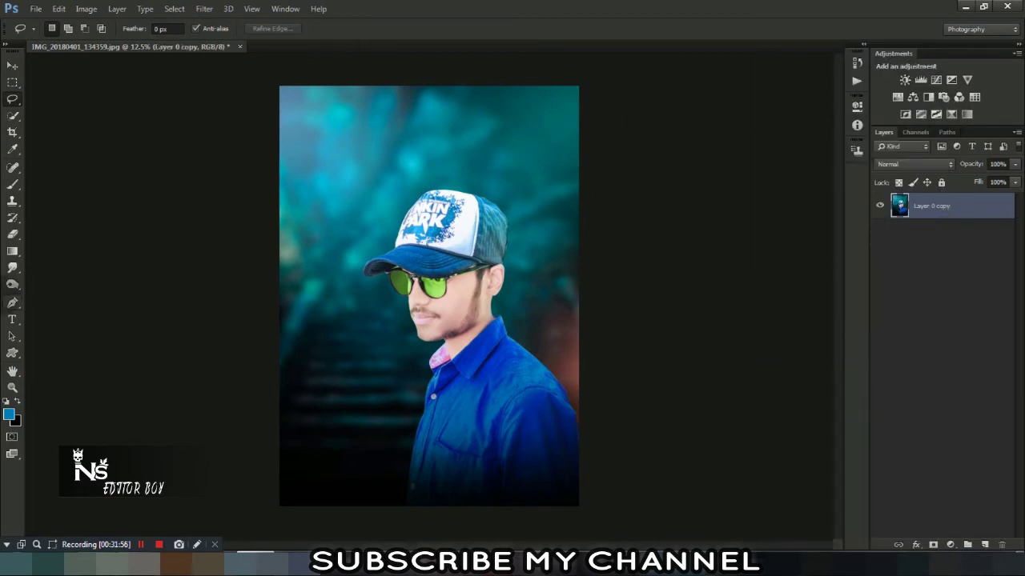
Select the Blur tool, zoom to 100% on the chin and collar, and duplicate the merged layer
click(12, 267)
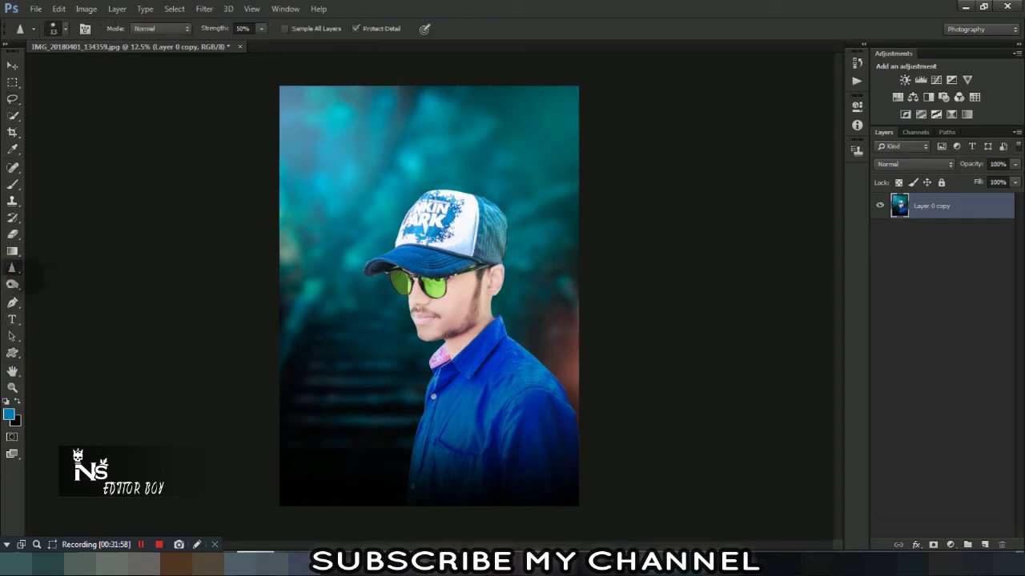
drag(19, 267, 40, 267)
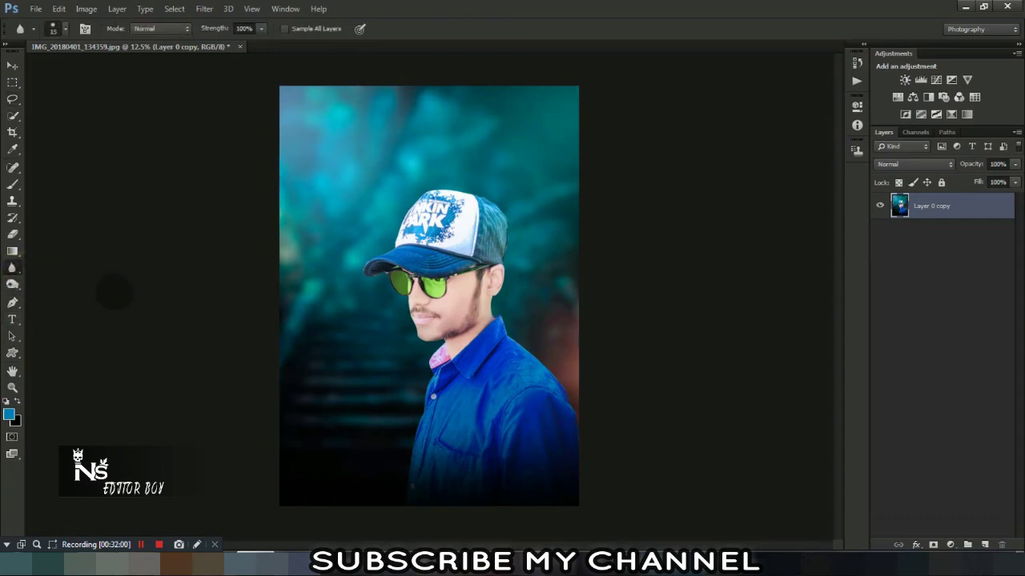
key(ctrl+1)
drag(332, 446, 469, 110)
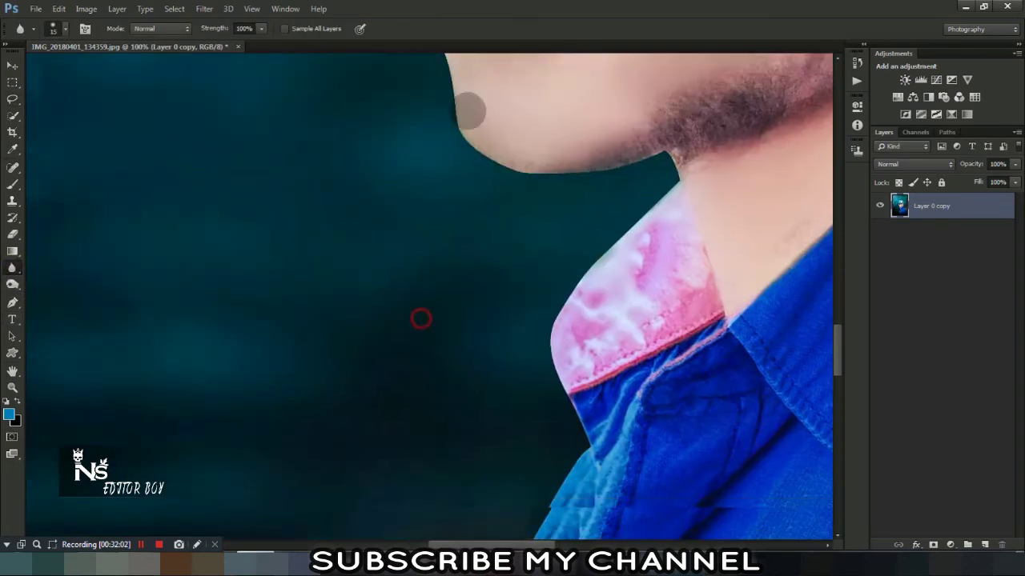
scroll(421, 319, down, 5)
scroll(617, 355, down, 5)
scroll(590, 258, down, 3)
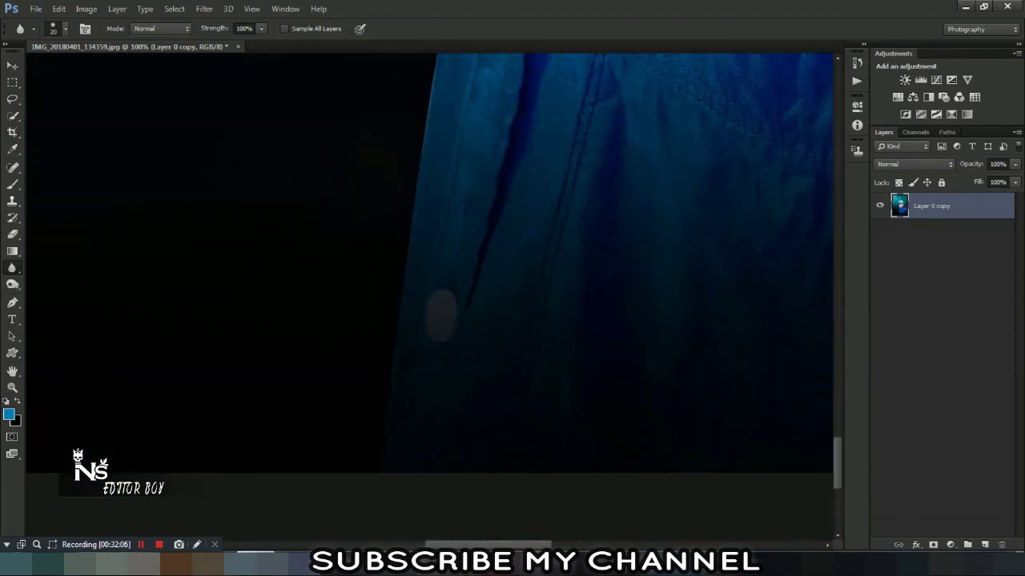
key(ctrl+j)
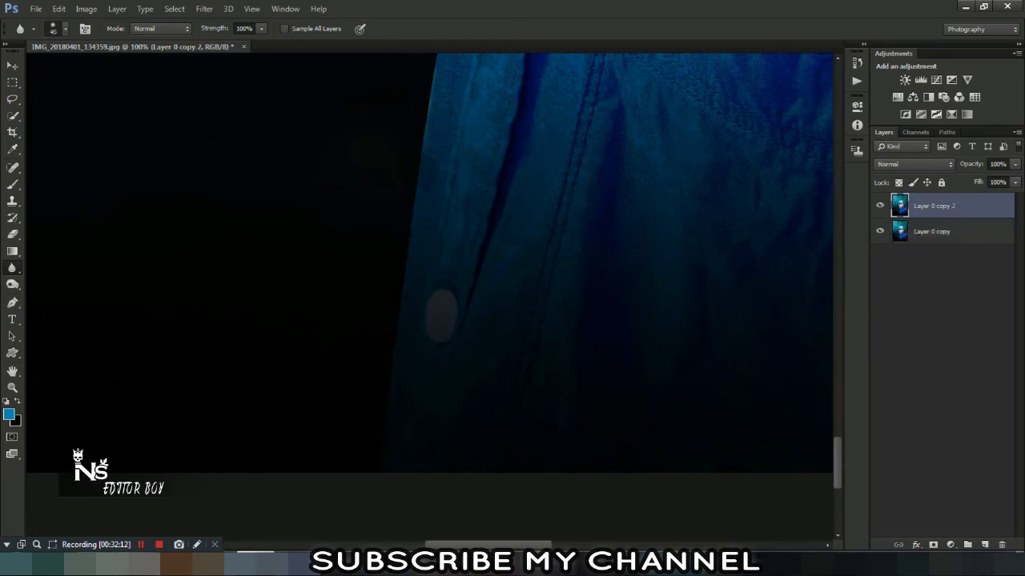
Blur along the shirt's shoulder edge to soften it against the dark background
scroll(425, 160, up, 1)
scroll(410, 287, up, 3)
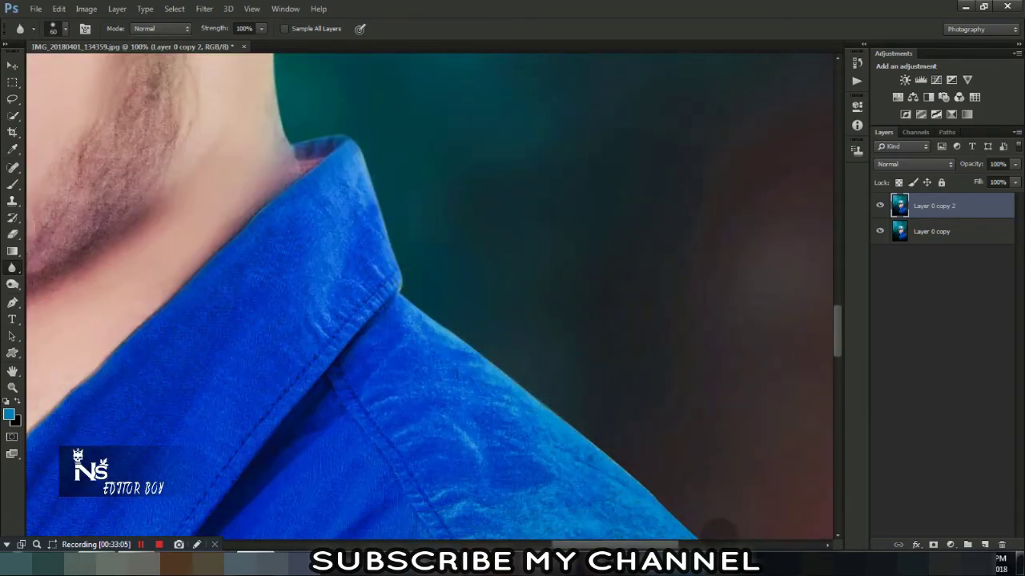
drag(436, 324, 661, 513)
drag(464, 285, 693, 505)
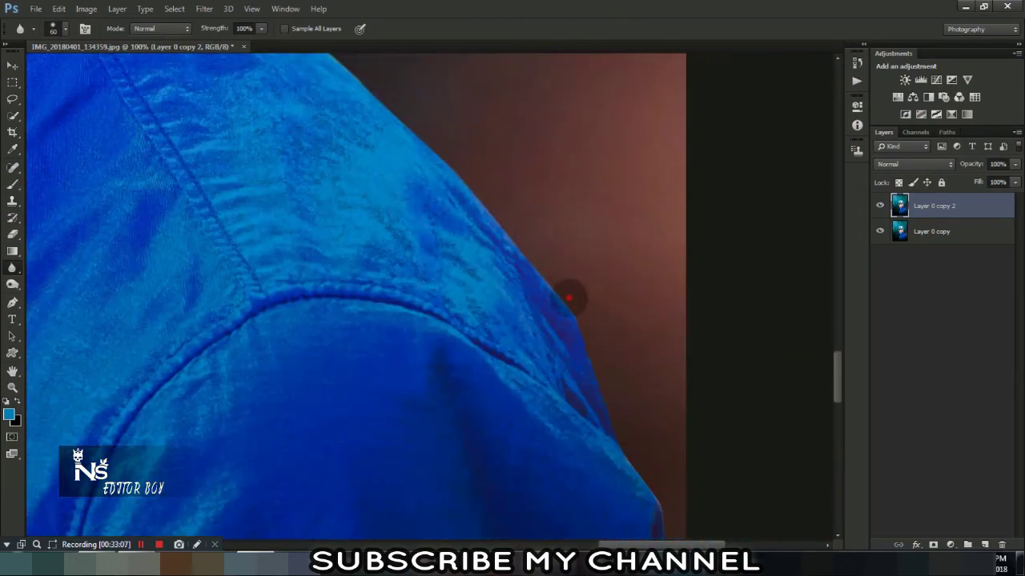
drag(569, 299, 650, 466)
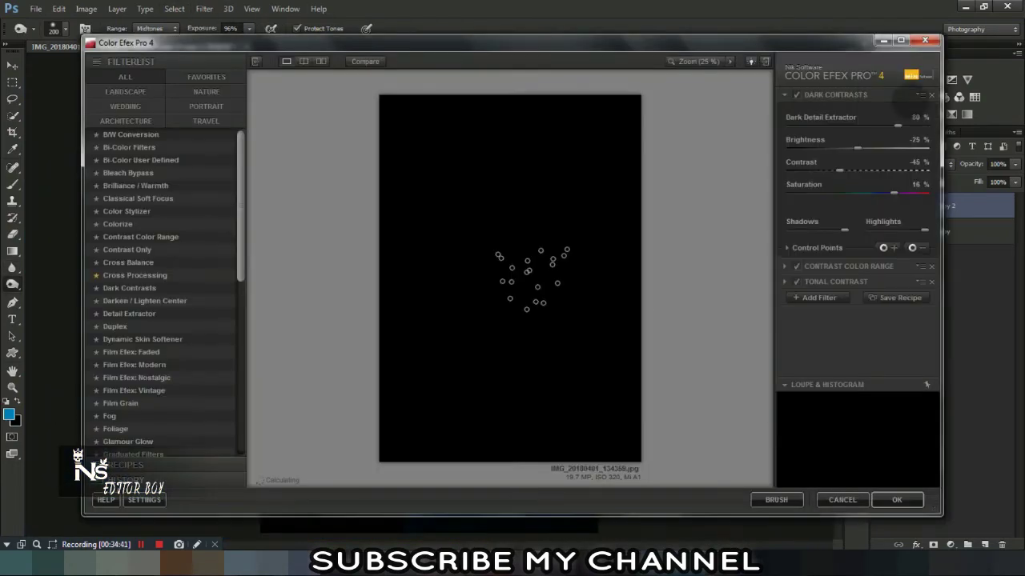
Clear the stacked filters and preview Cross Processing with the B02 preset
click(931, 95)
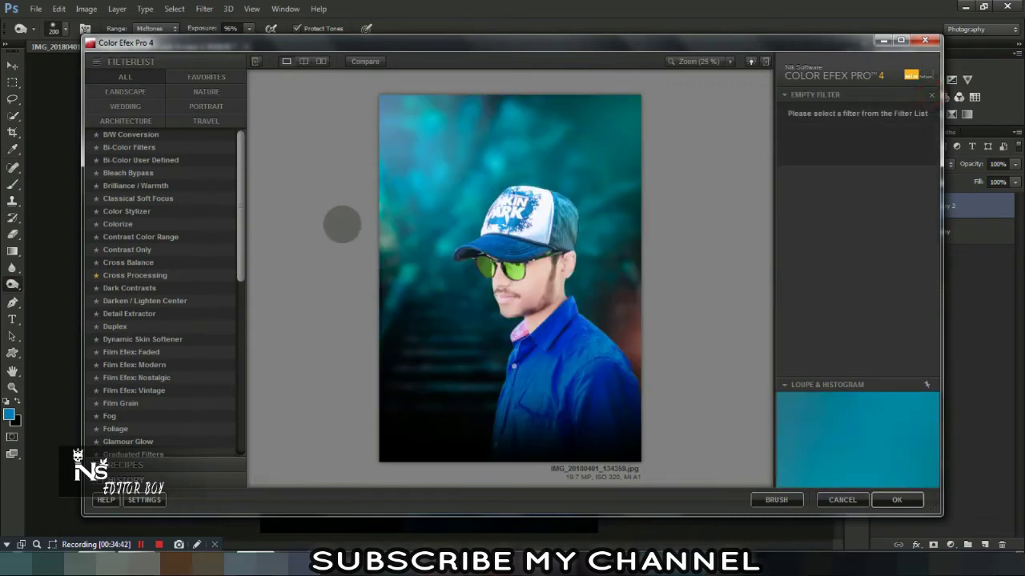
click(148, 277)
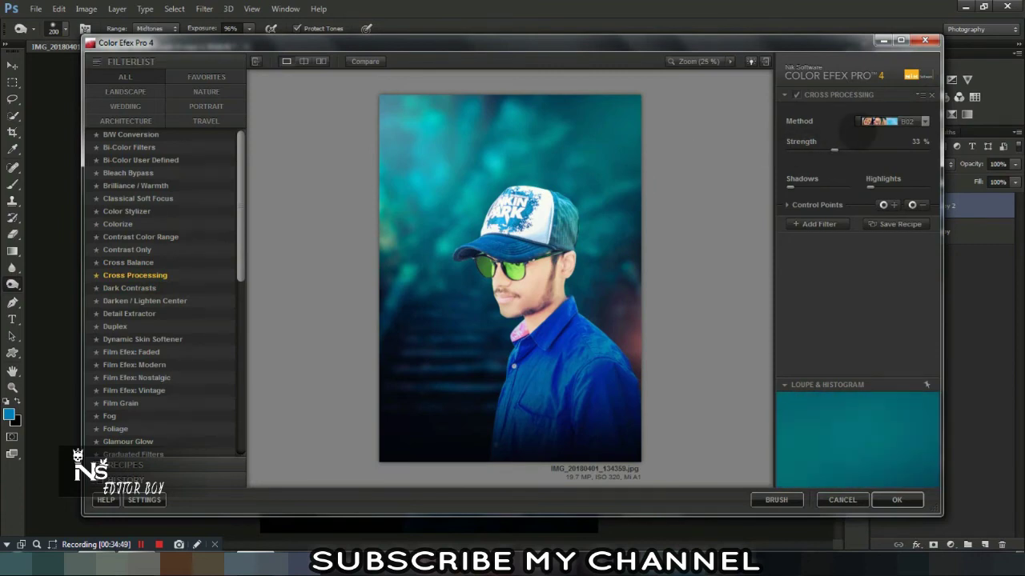
click(887, 121)
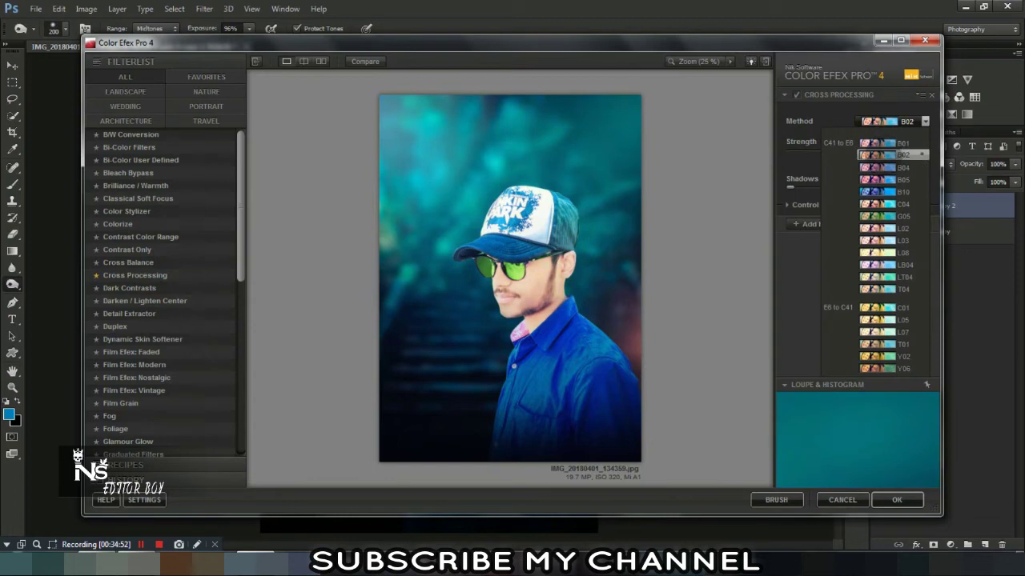
click(888, 154)
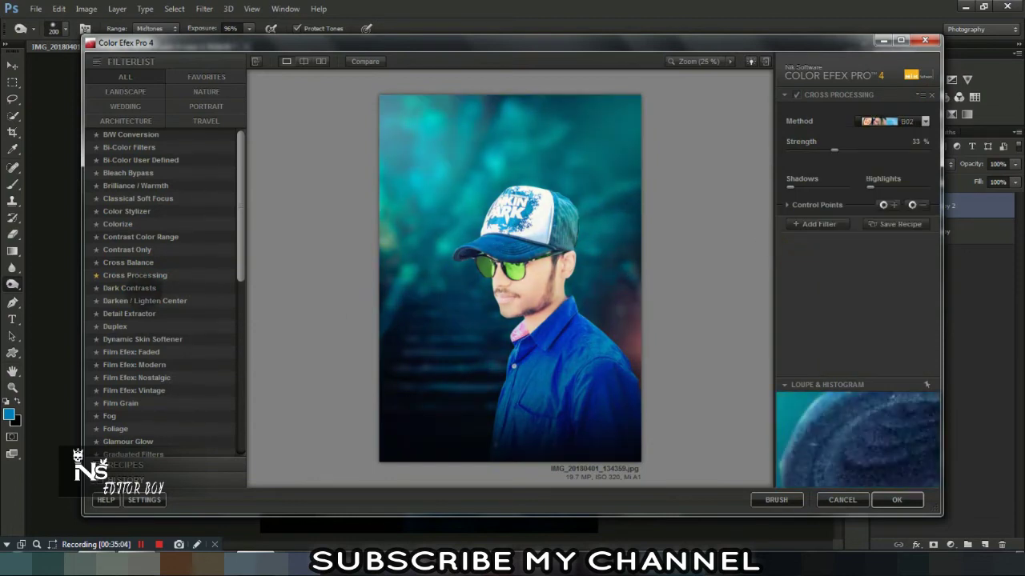
Try Dark Contrasts with raised saturation and brightness, comparing it on and off
click(129, 288)
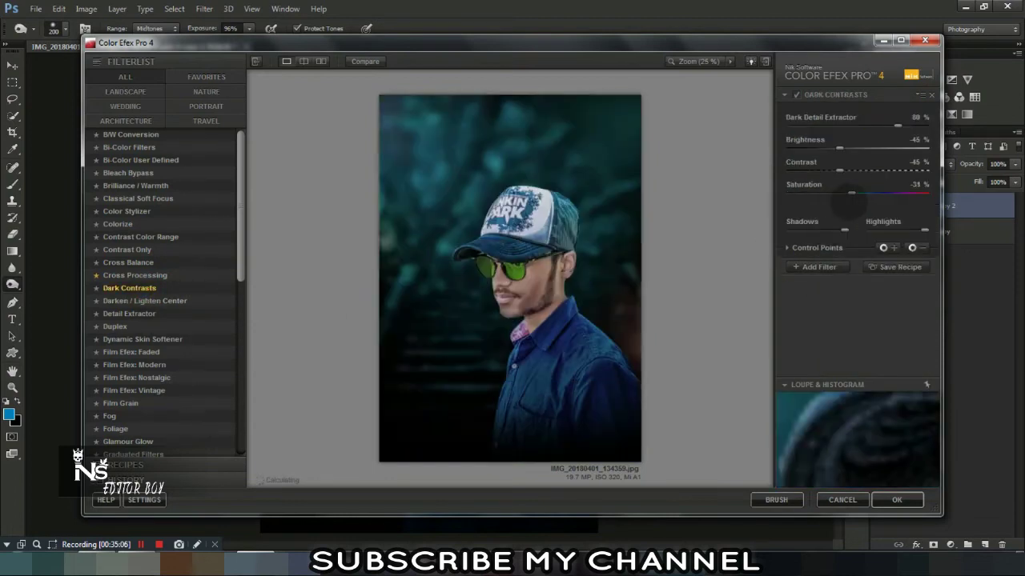
drag(851, 193, 878, 192)
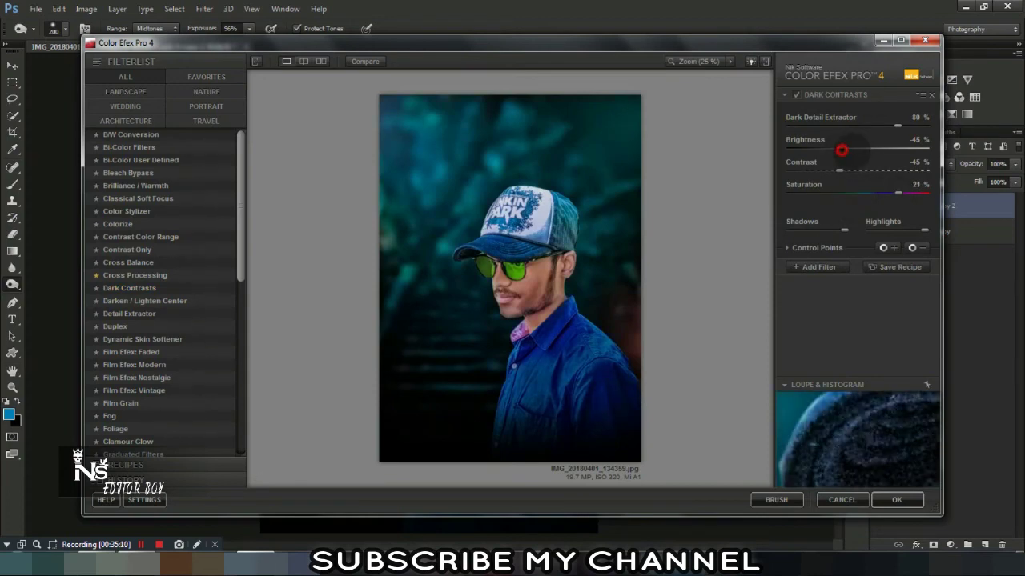
drag(853, 148, 860, 148)
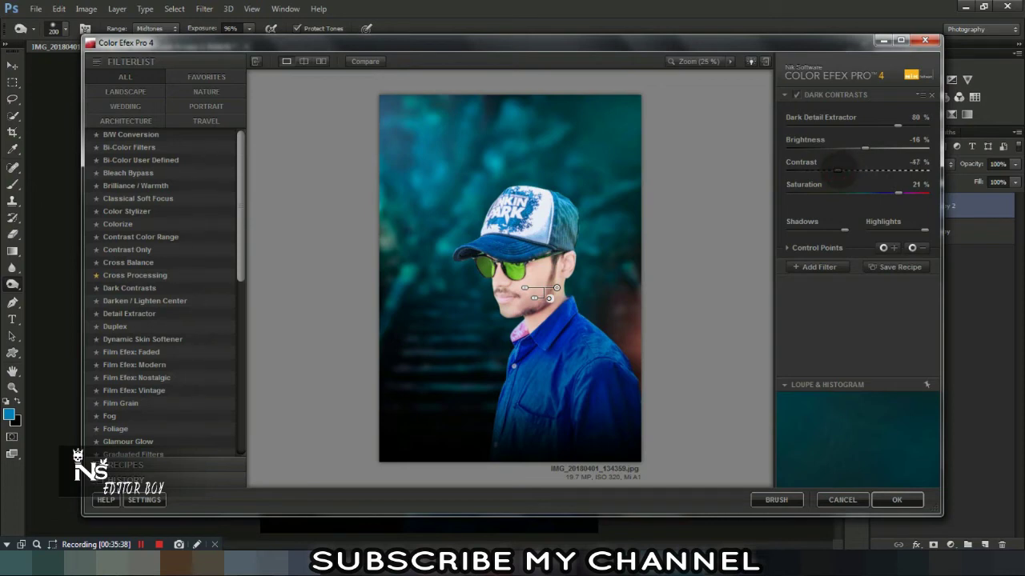
click(797, 95)
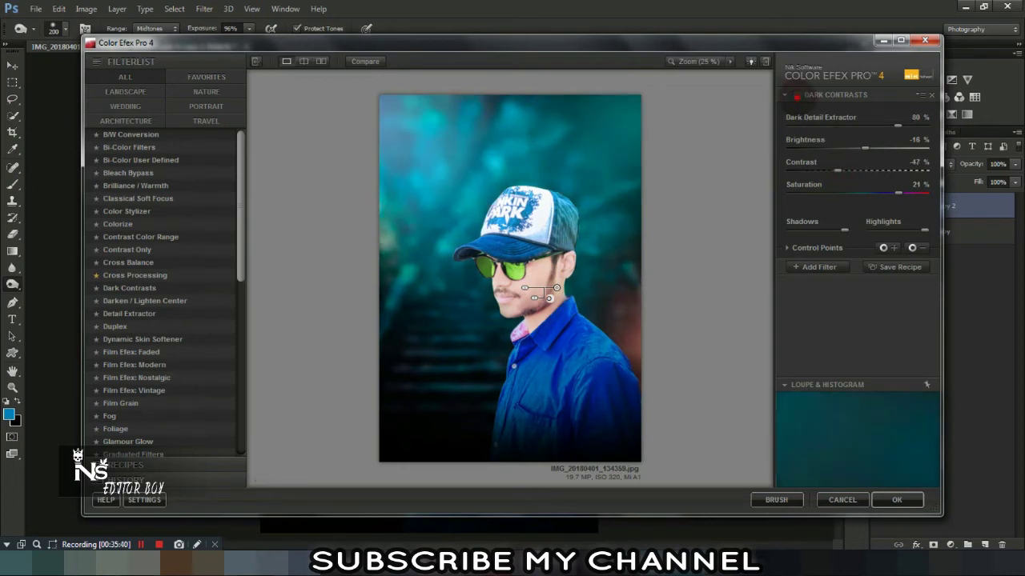
click(796, 95)
click(796, 94)
Add Tonal Contrast with lowered highlights and apply the grade as a new layer
click(817, 266)
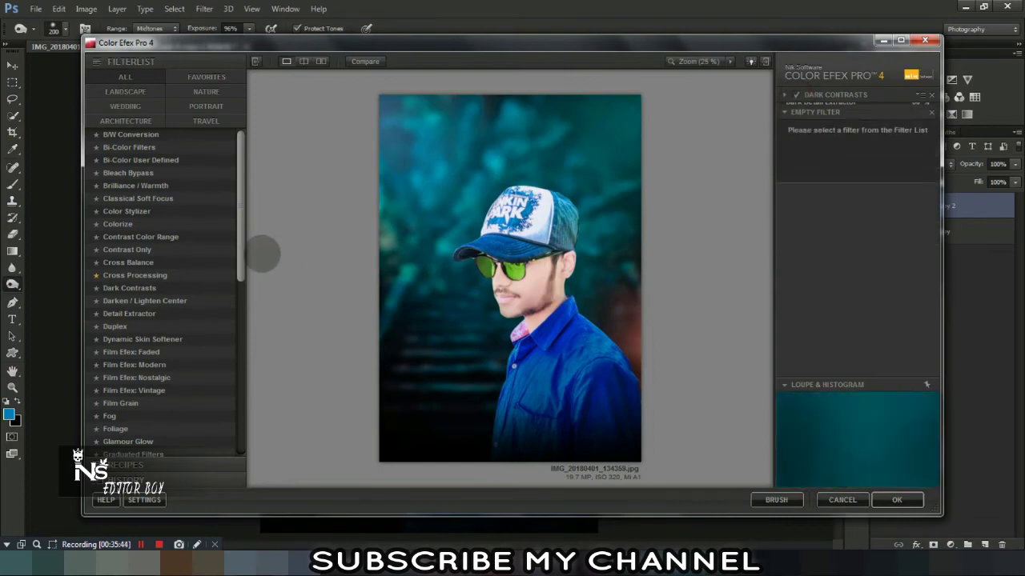
drag(242, 304, 242, 434)
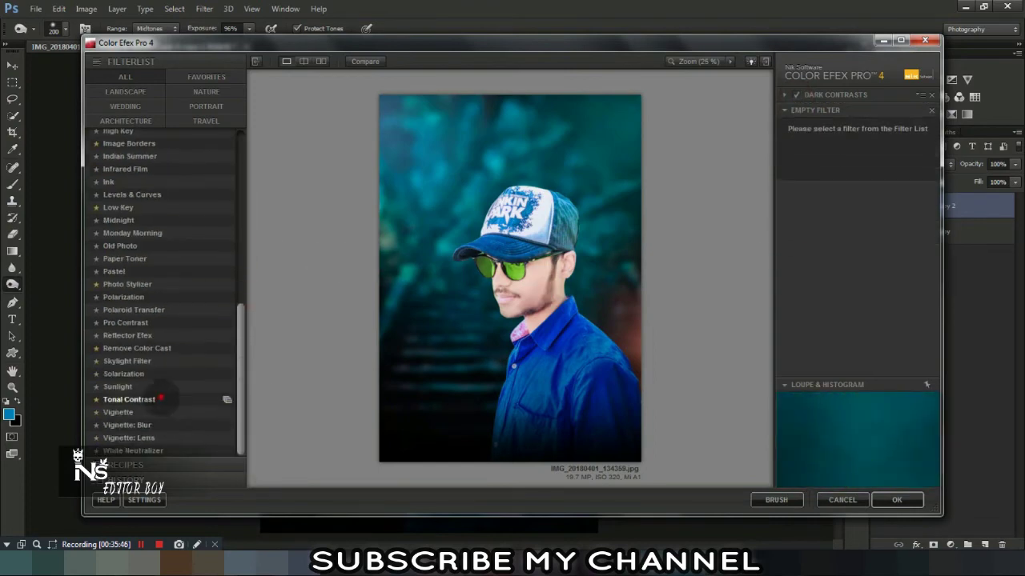
click(160, 398)
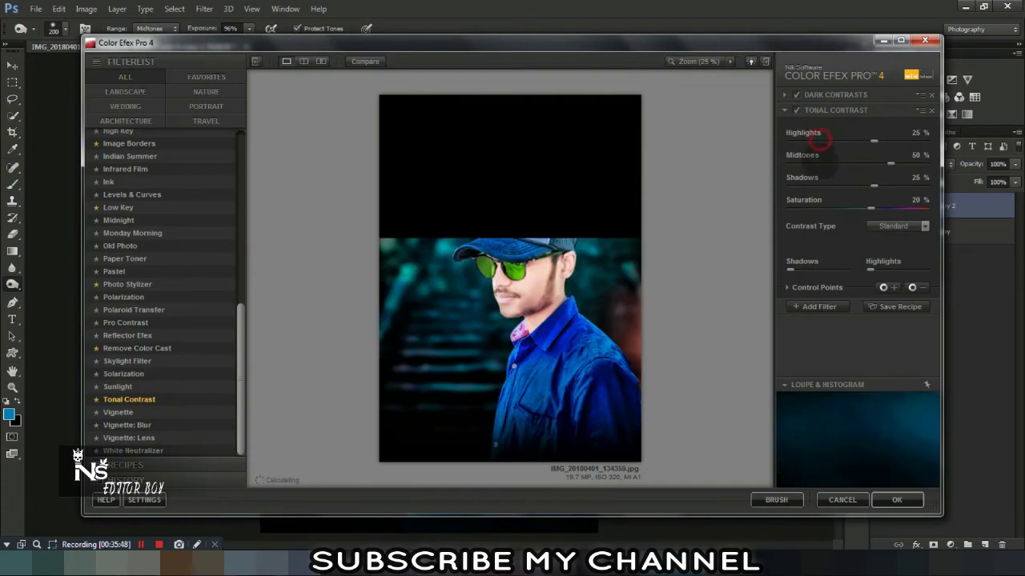
click(818, 141)
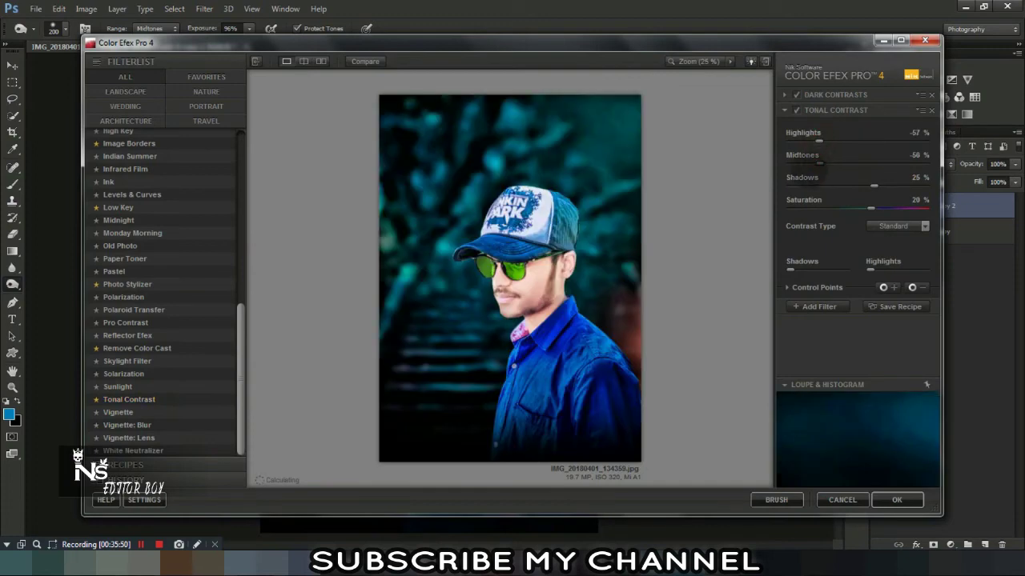
click(817, 306)
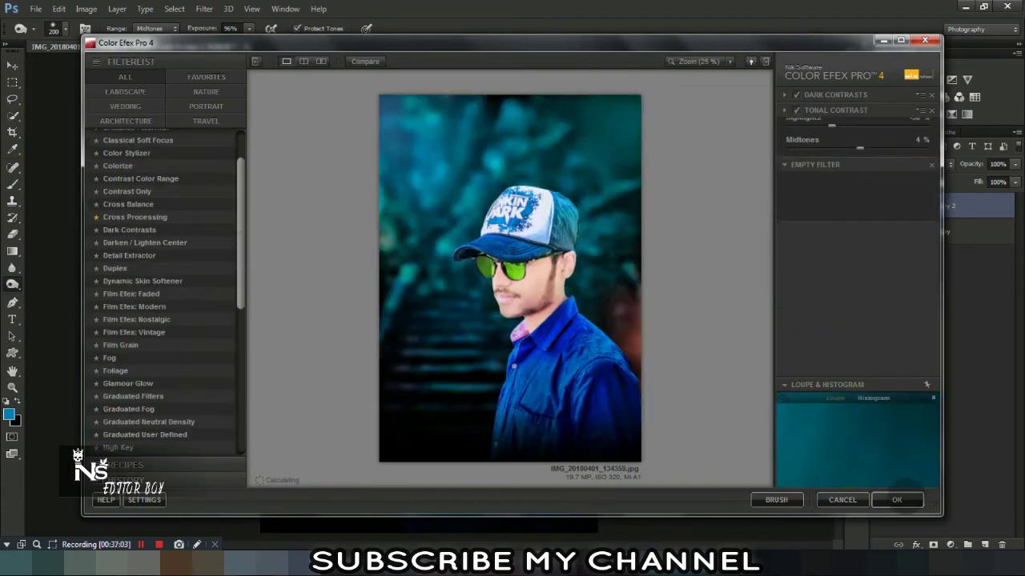
click(896, 500)
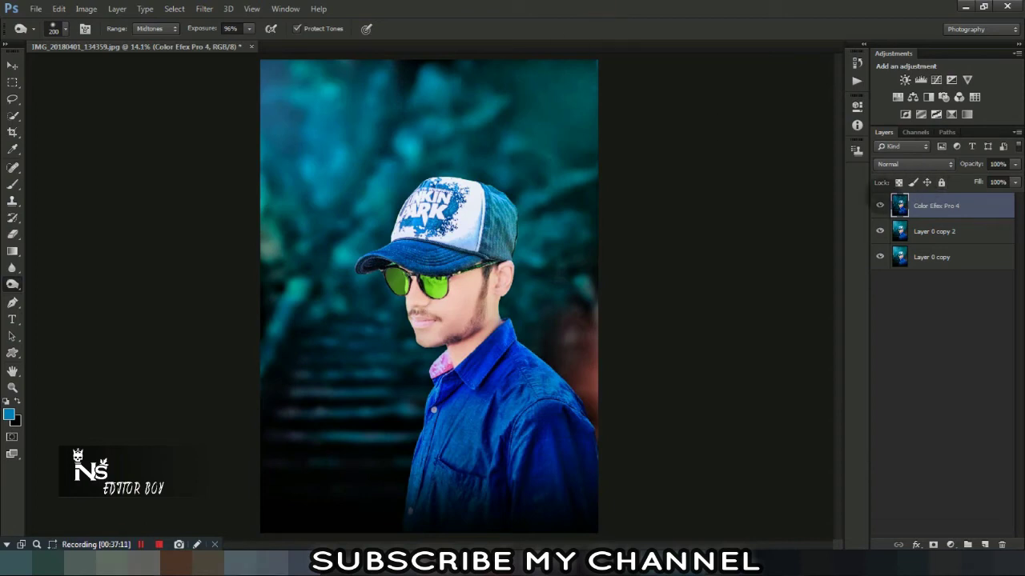
Compare the image with and without the new grade, then merge all layers and duplicate the result
click(879, 206)
click(880, 206)
click(880, 206)
click(880, 206)
click(880, 205)
click(880, 206)
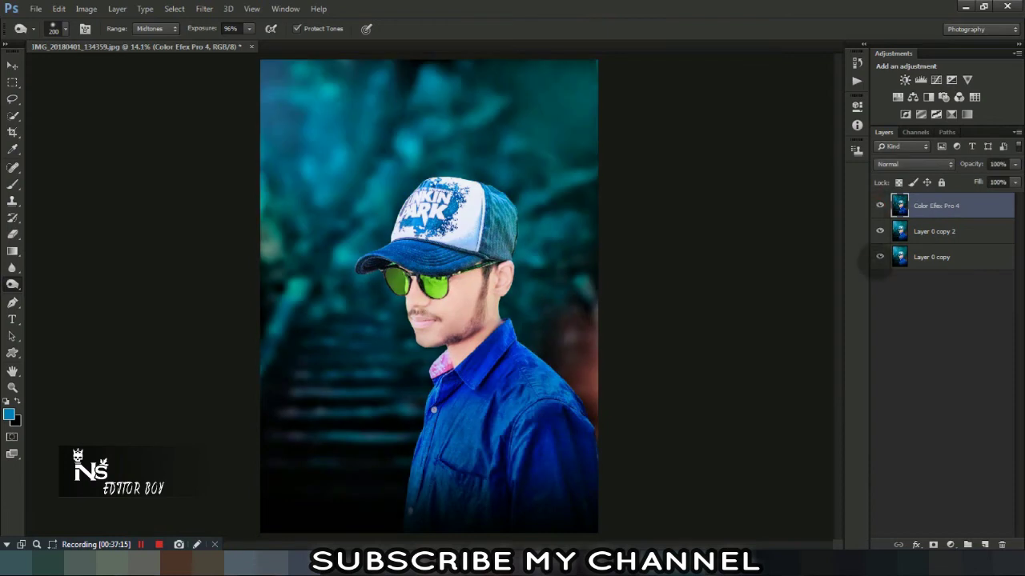
right_click(934, 232)
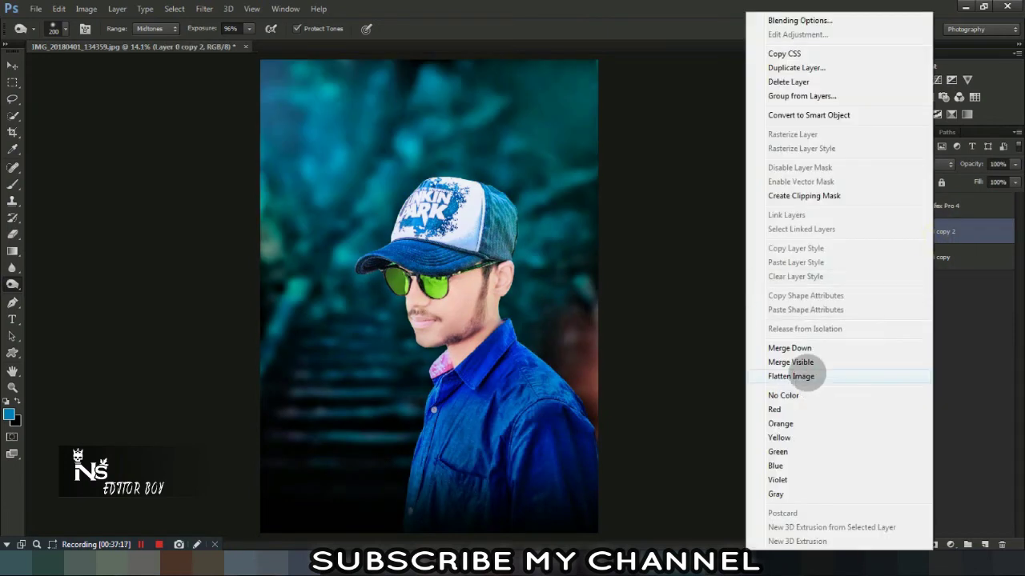
click(804, 375)
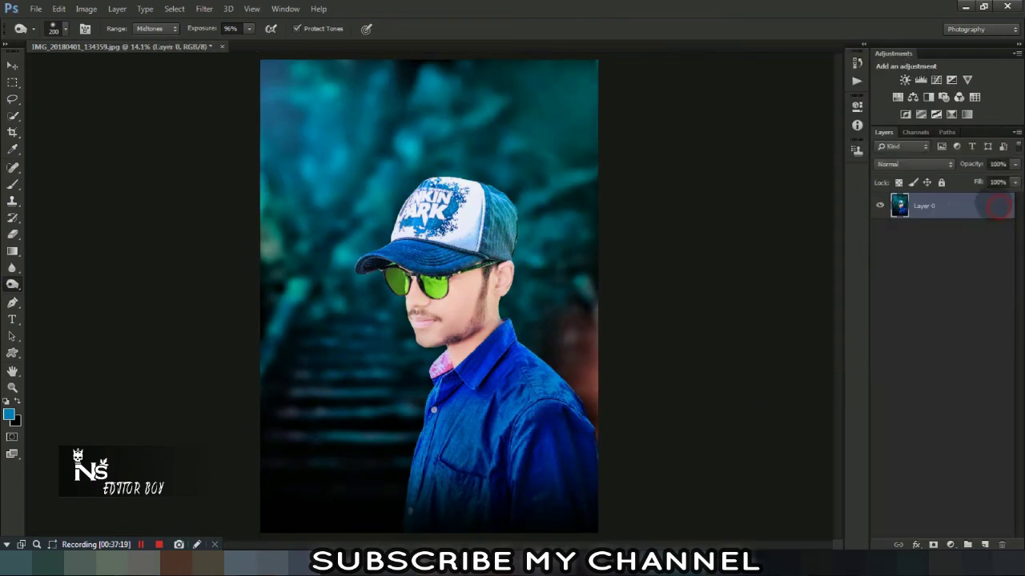
key(ctrl+j)
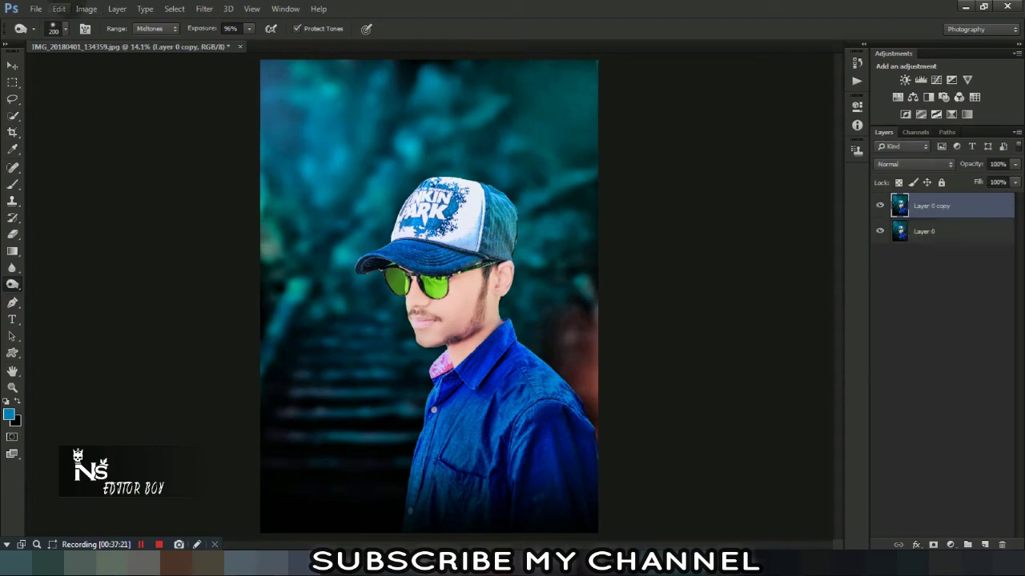
Apply the GREYCstoration noise-reduction filter to smooth the sunglasses, skin and mustache
click(205, 9)
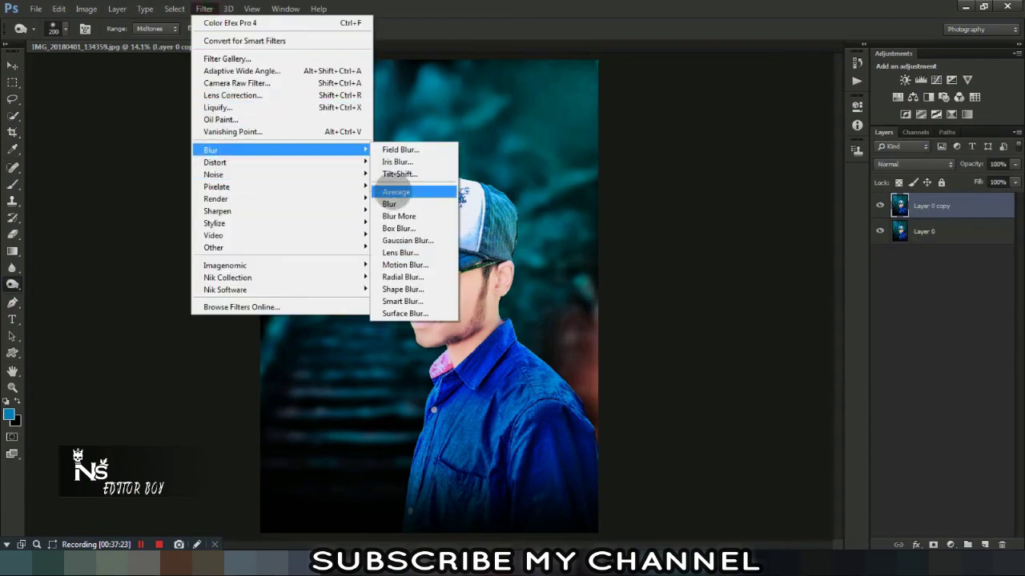
mouse_move(240, 174)
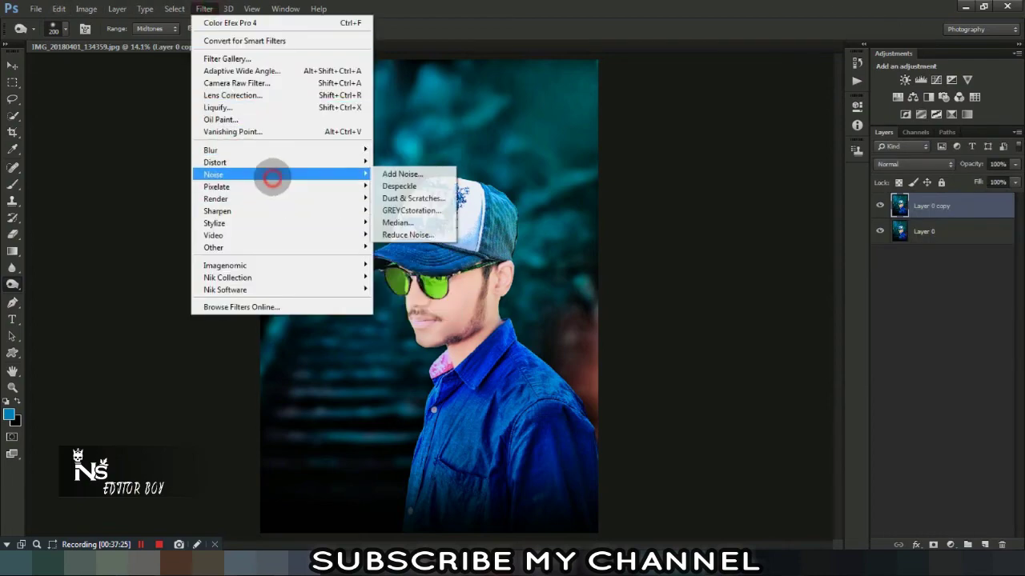
click(382, 210)
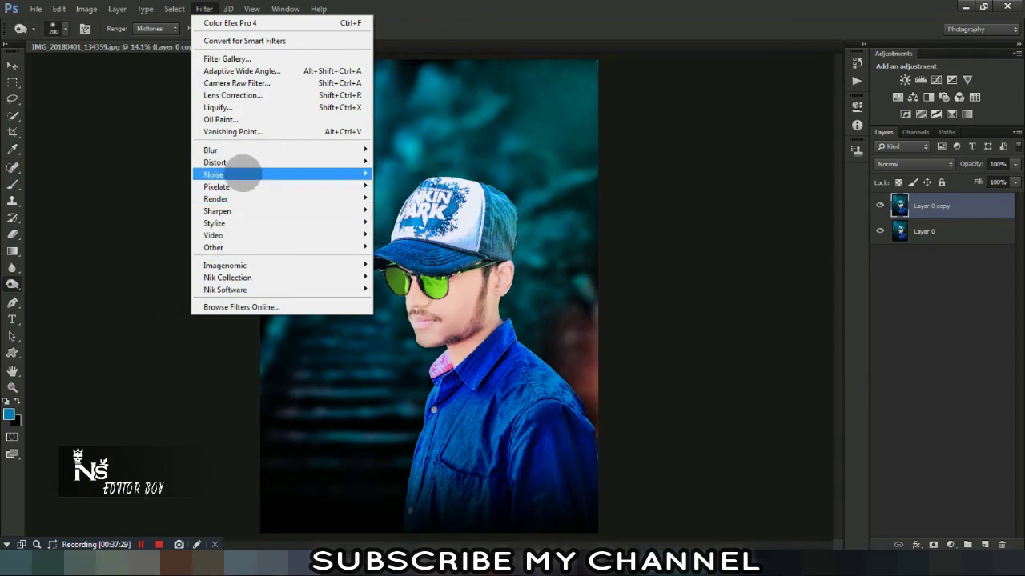
click(385, 210)
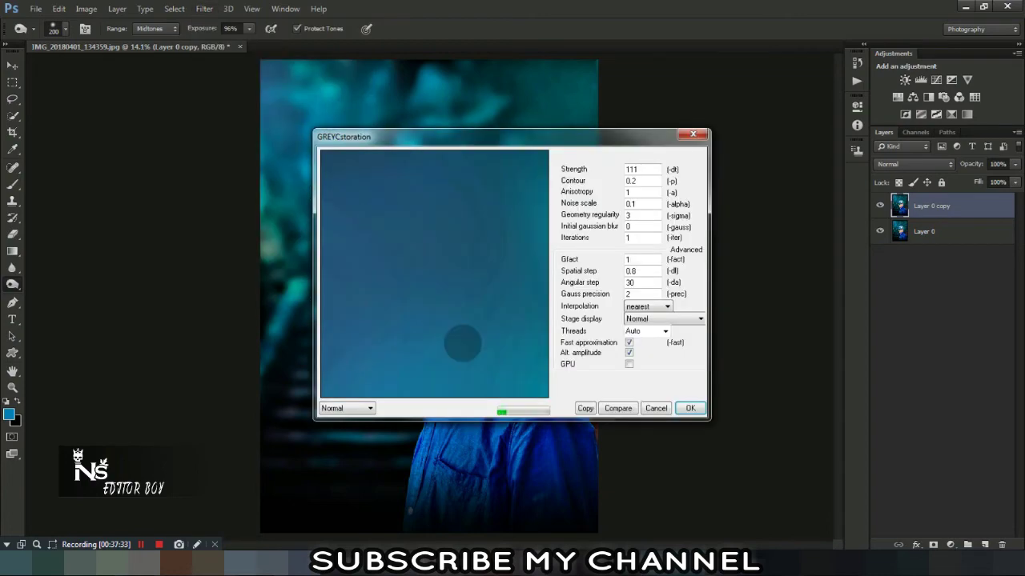
mouse_move(507, 345)
mouse_down()
mouse_move(335, 272)
mouse_move(404, 245)
mouse_up()
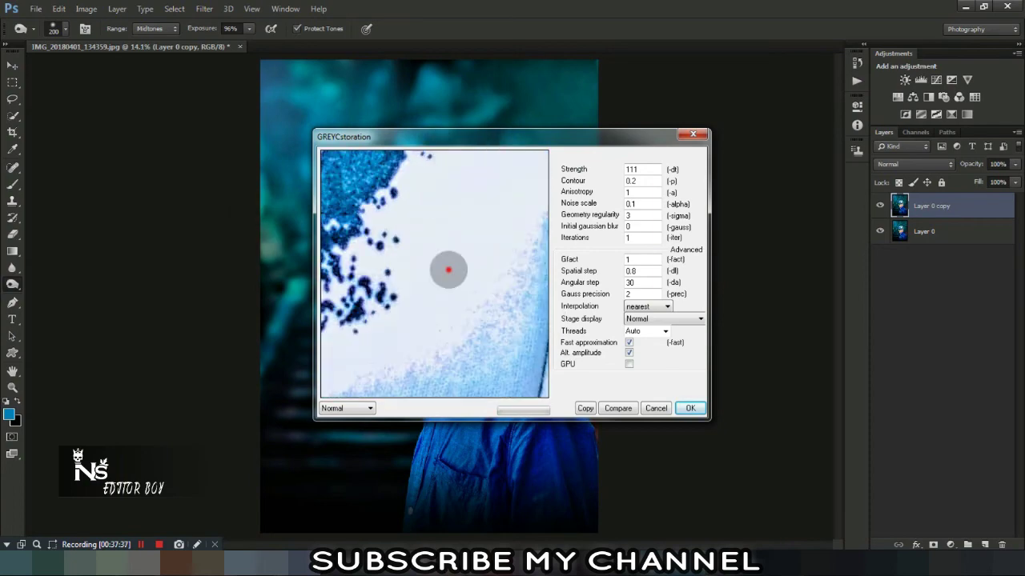
click(476, 277)
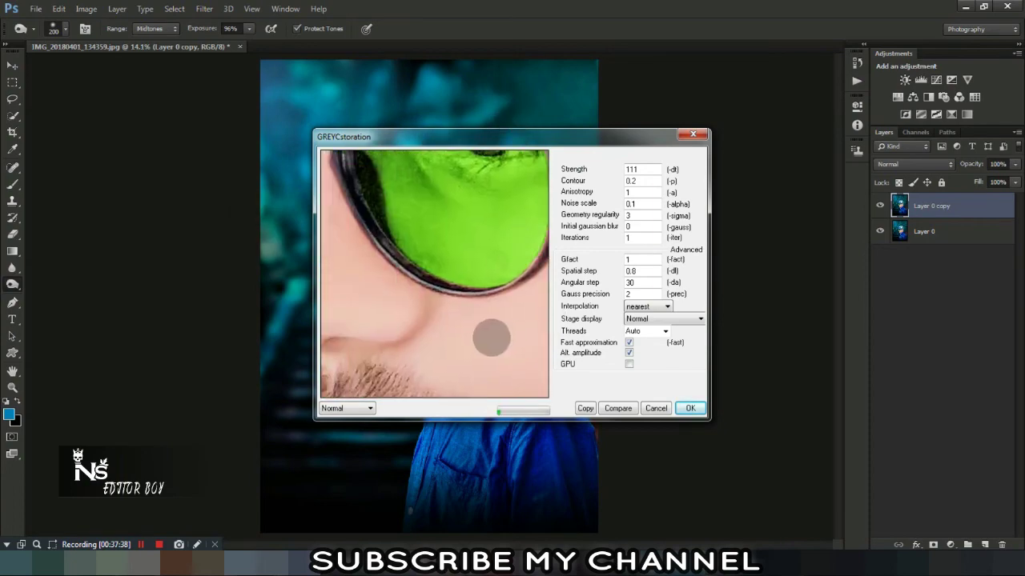
mouse_move(448, 357)
mouse_down()
mouse_move(499, 267)
mouse_move(513, 352)
mouse_up()
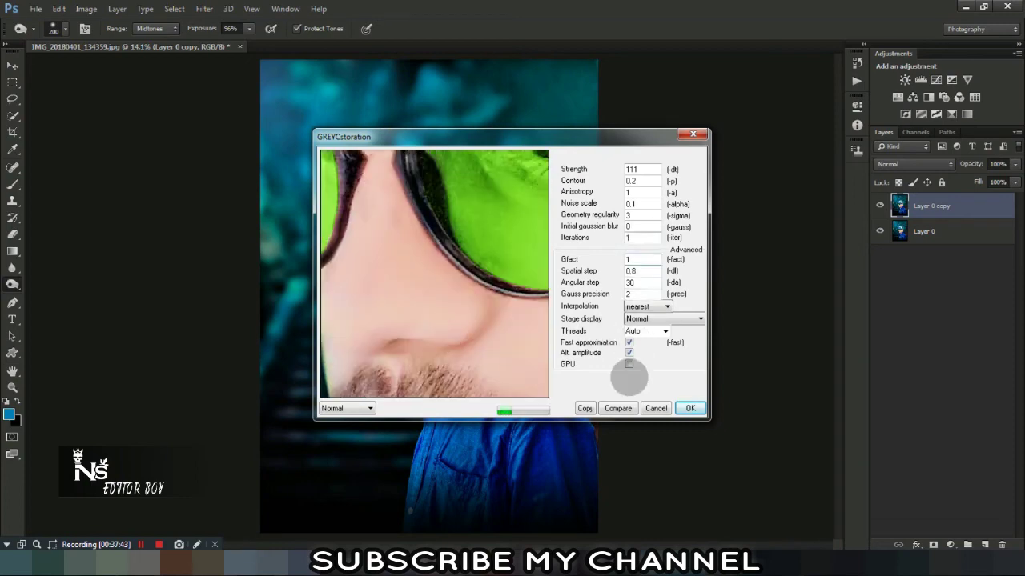
click(688, 408)
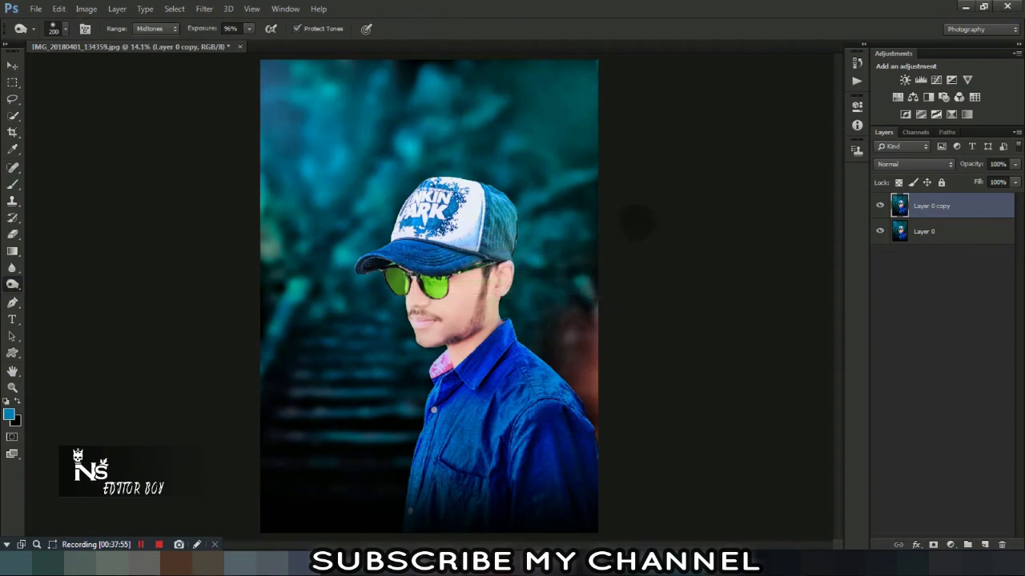
Open the Best 50+ Free Background folder and select the Music Lover Text graphic
scroll(596, 408, up, 2)
scroll(595, 409, up, 2)
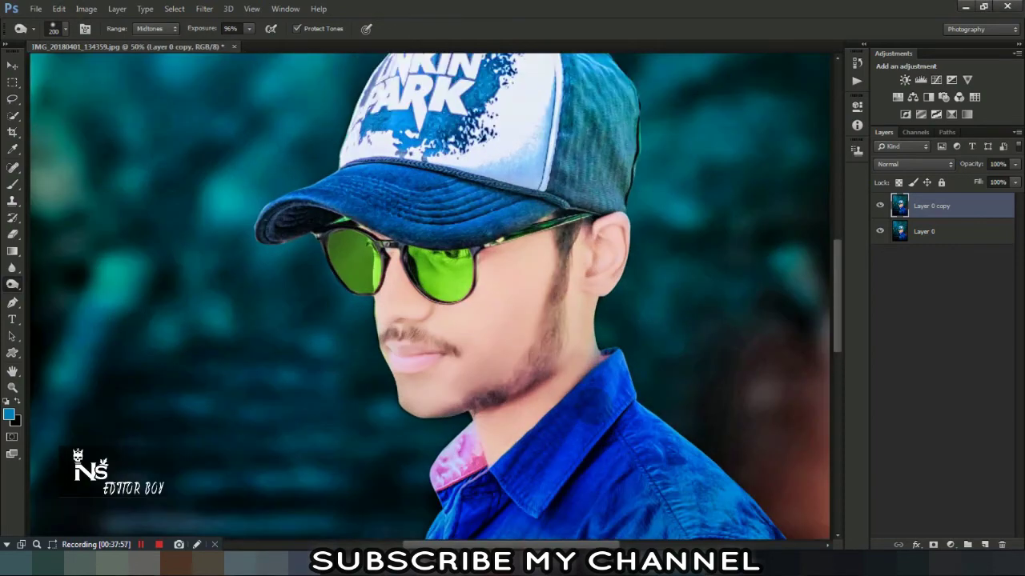
scroll(594, 408, up, 1)
scroll(594, 408, down, 1)
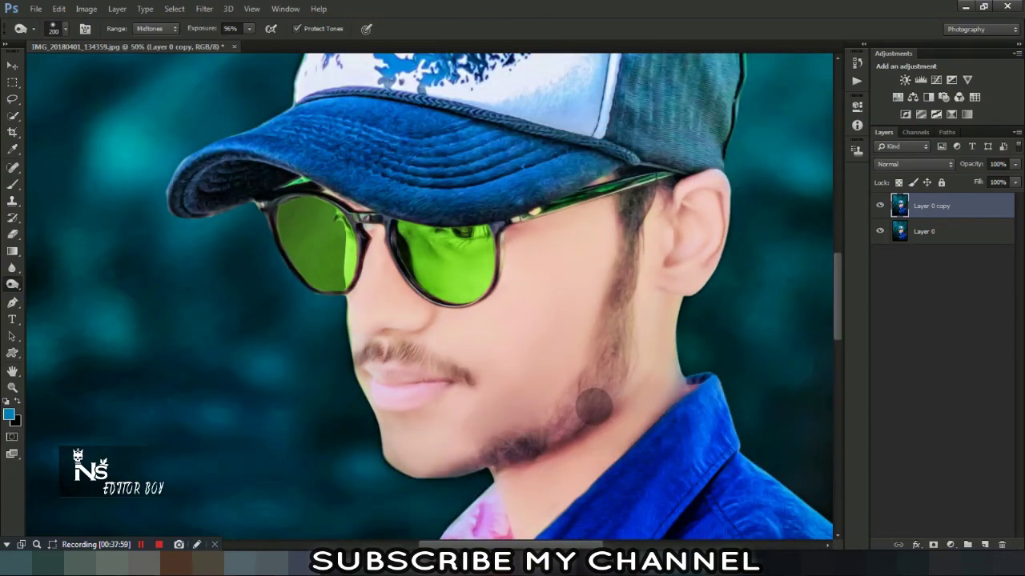
scroll(576, 416, down, 3)
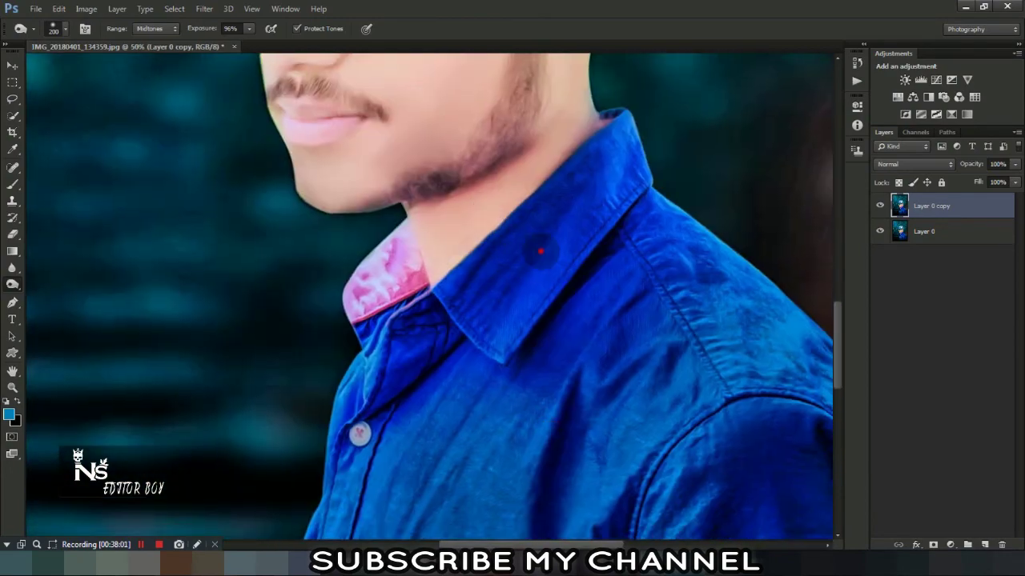
scroll(572, 336, down, 3)
scroll(568, 361, up, 3)
scroll(558, 440, up, 3)
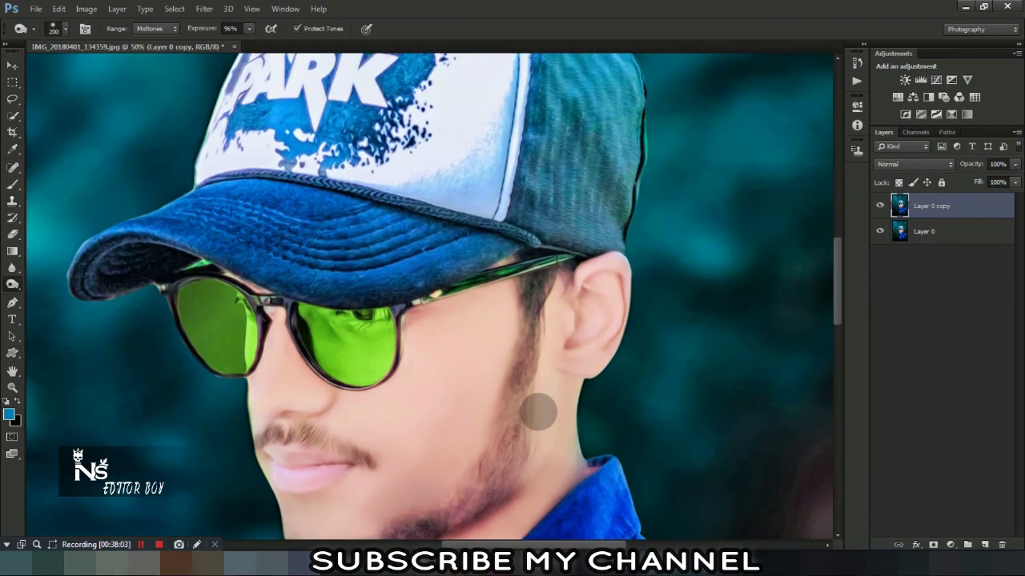
scroll(540, 412, down, 3)
scroll(527, 215, down, 1)
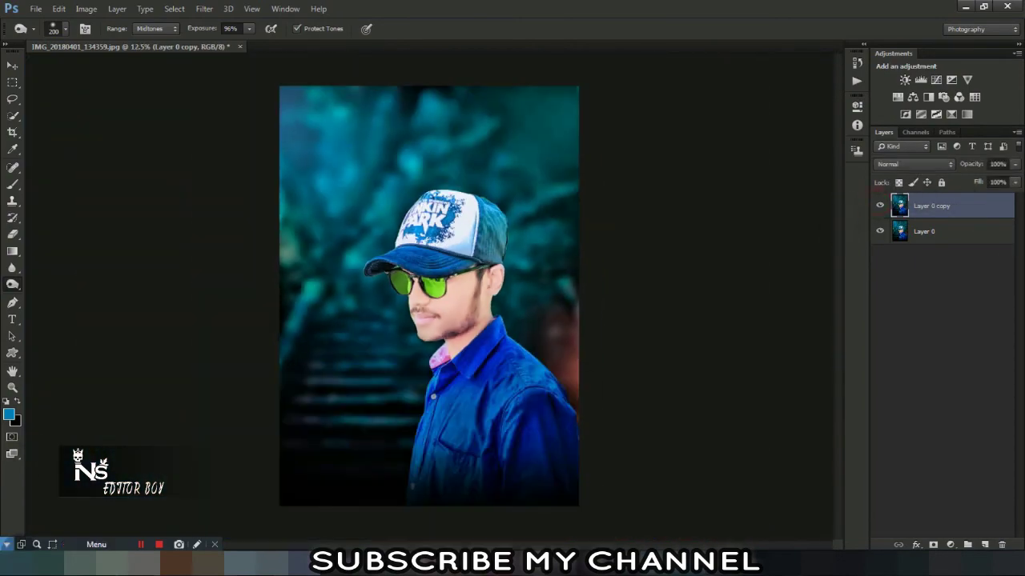
click(254, 563)
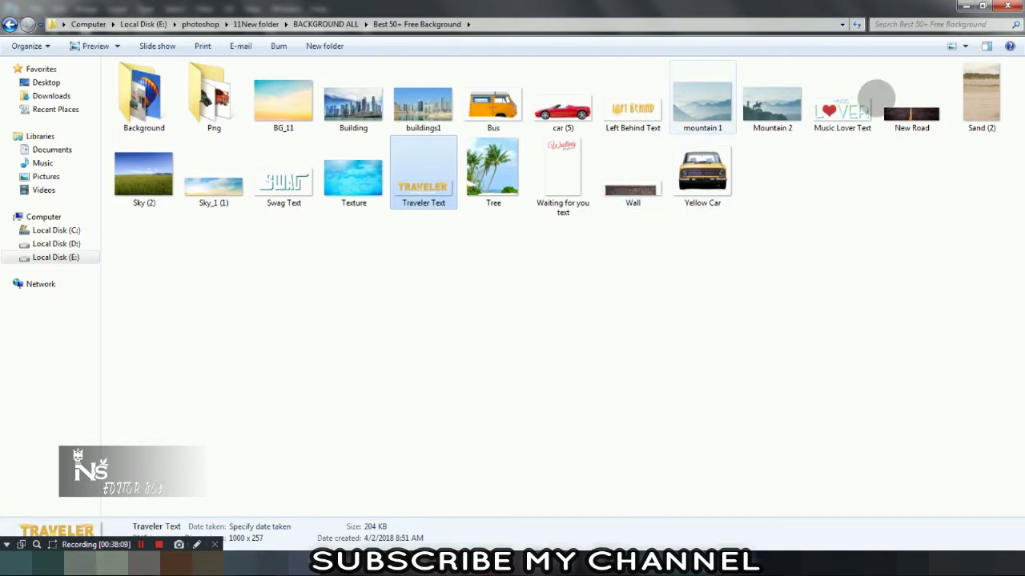
click(849, 104)
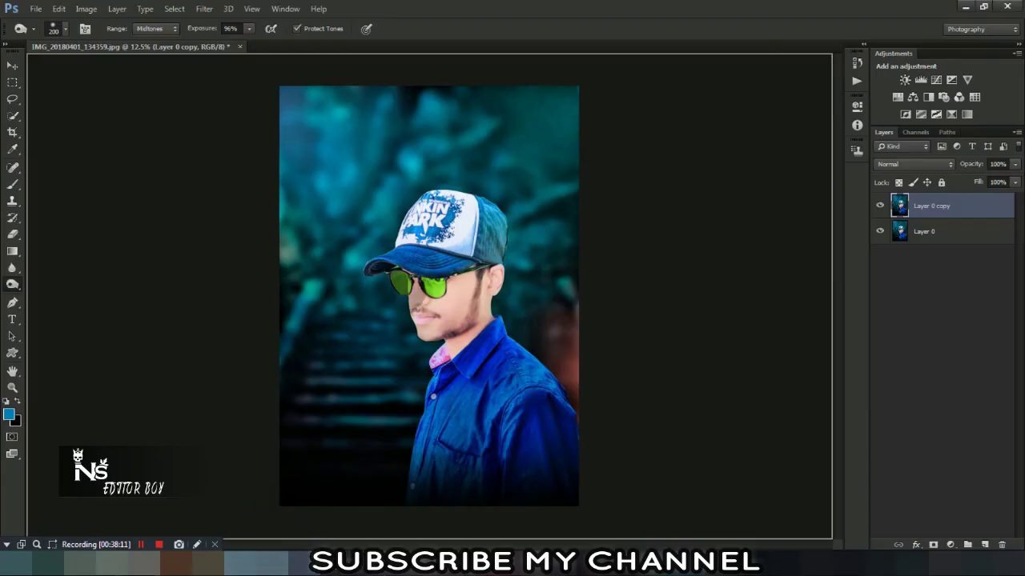
Place the Music Lover Text graphic on the photo, enlarge it, and move it above the cap
mouse_move(172, 522)
mouse_down()
mouse_move(429, 296)
mouse_move(442, 136)
mouse_up()
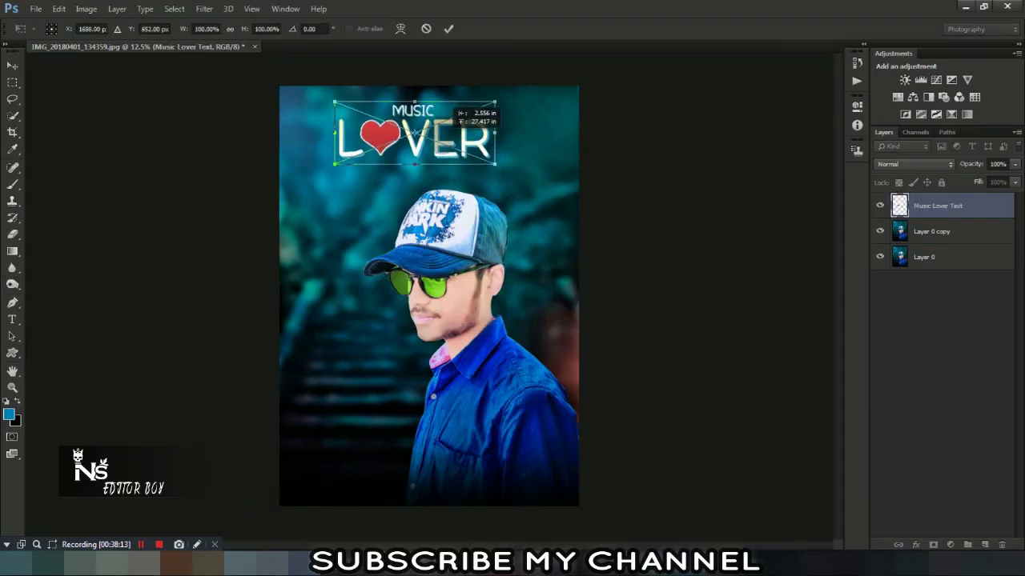
drag(244, 29, 268, 29)
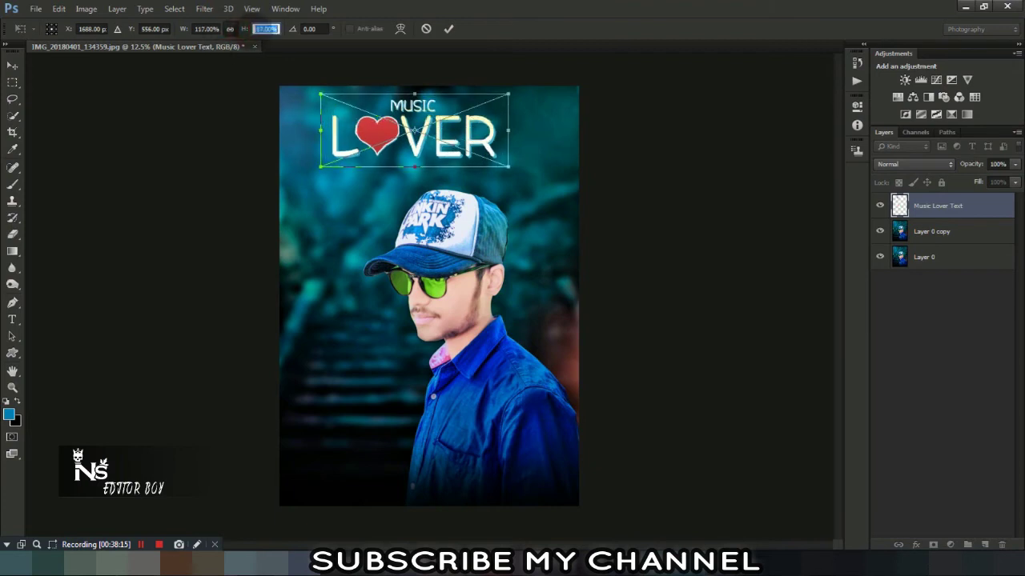
click(424, 120)
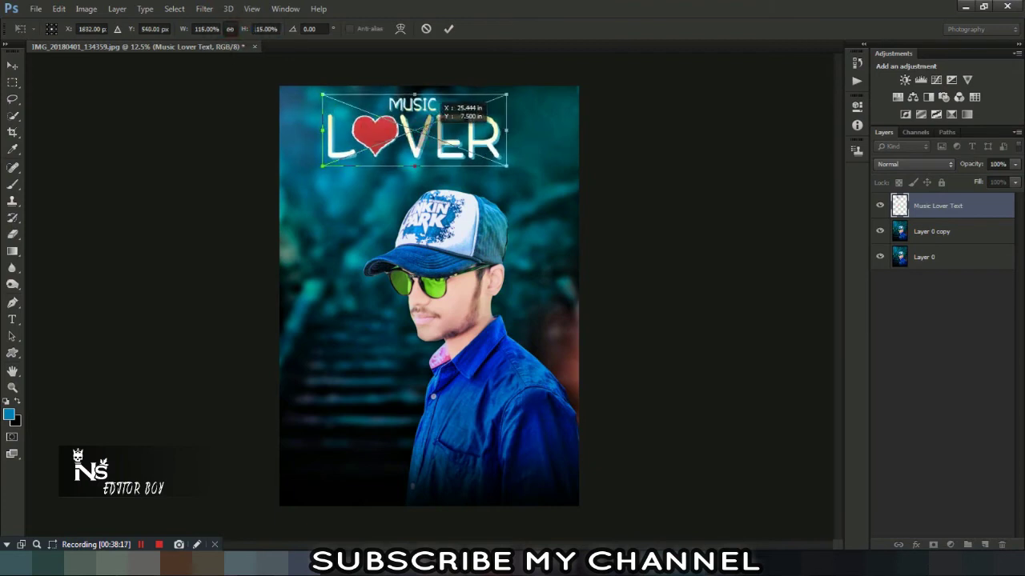
drag(440, 108, 446, 128)
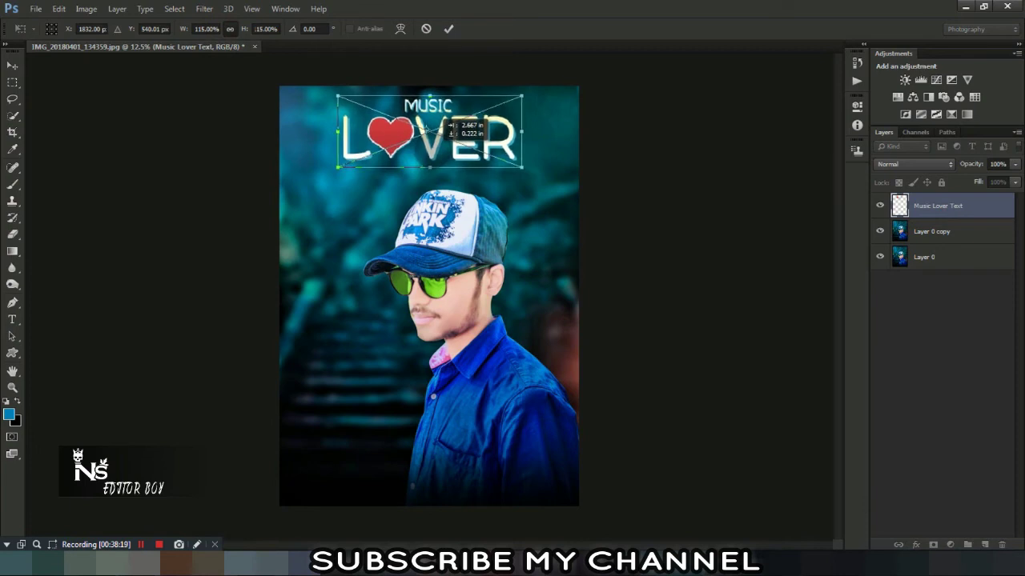
mouse_move(450, 126)
mouse_down()
mouse_move(446, 119)
mouse_move(453, 131)
mouse_up()
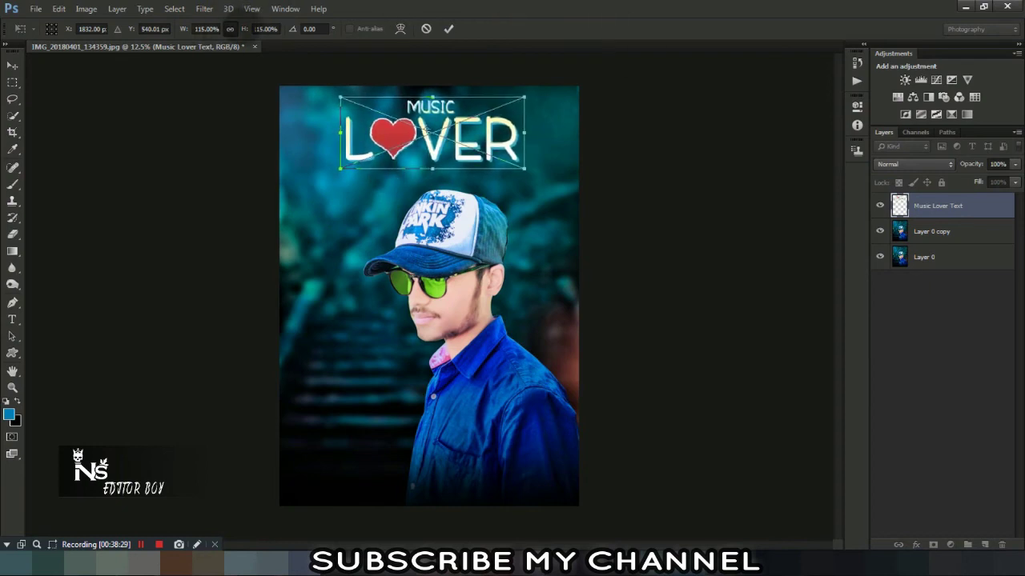
Shrink the title to about 104%, commit it, and dodge its red heart brighter
drag(245, 29, 242, 29)
click(448, 28)
key(o)
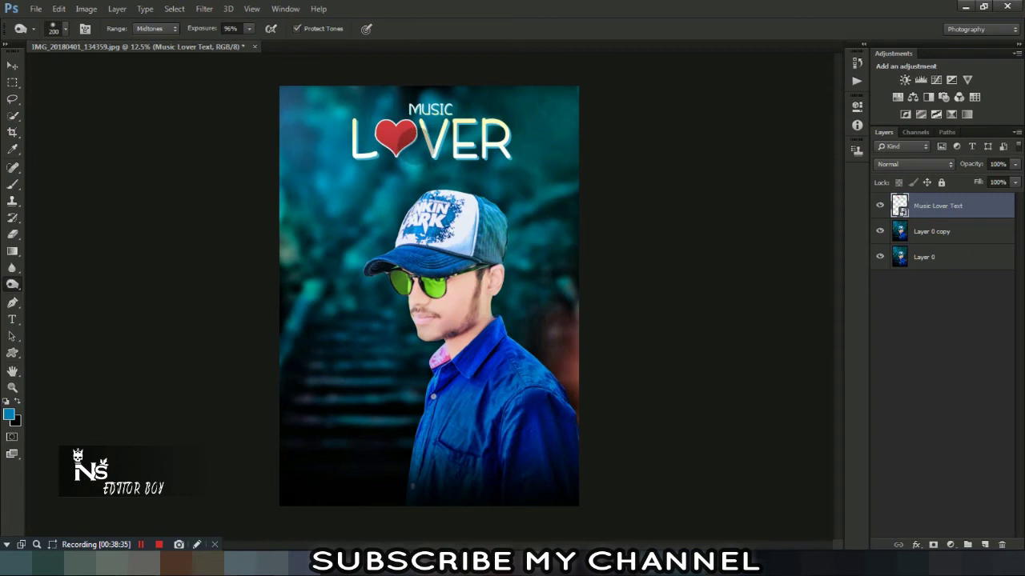
drag(384, 138, 420, 144)
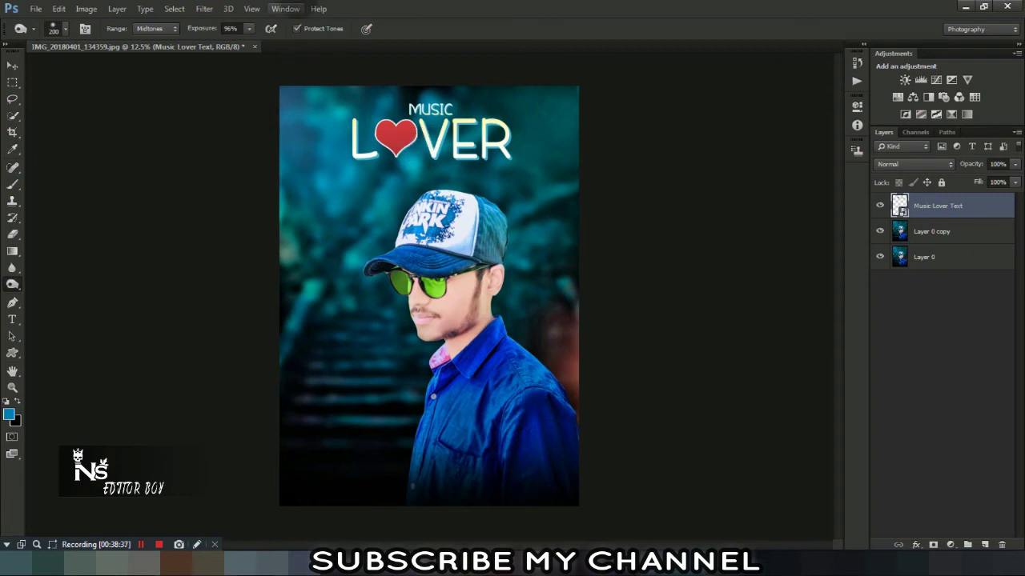
Rasterize the Music Lover Text layer
click(36, 10)
click(590, 10)
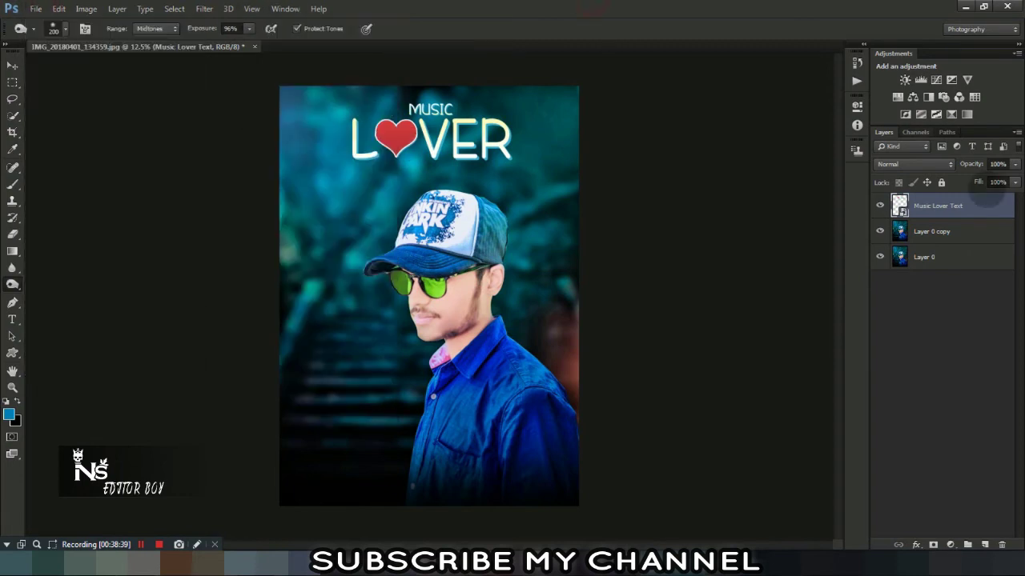
click(977, 231)
right_click(975, 232)
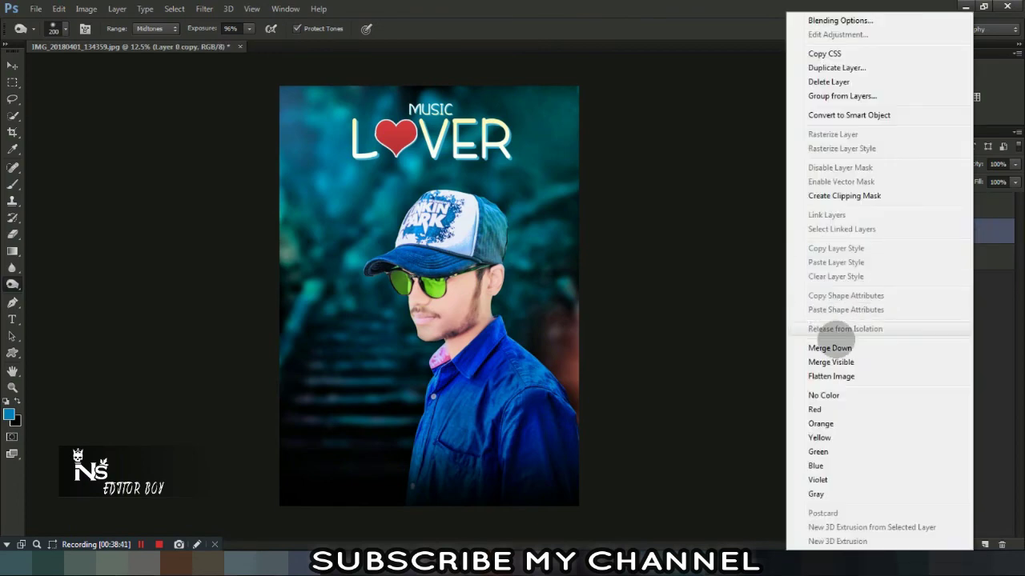
click(747, 248)
click(969, 207)
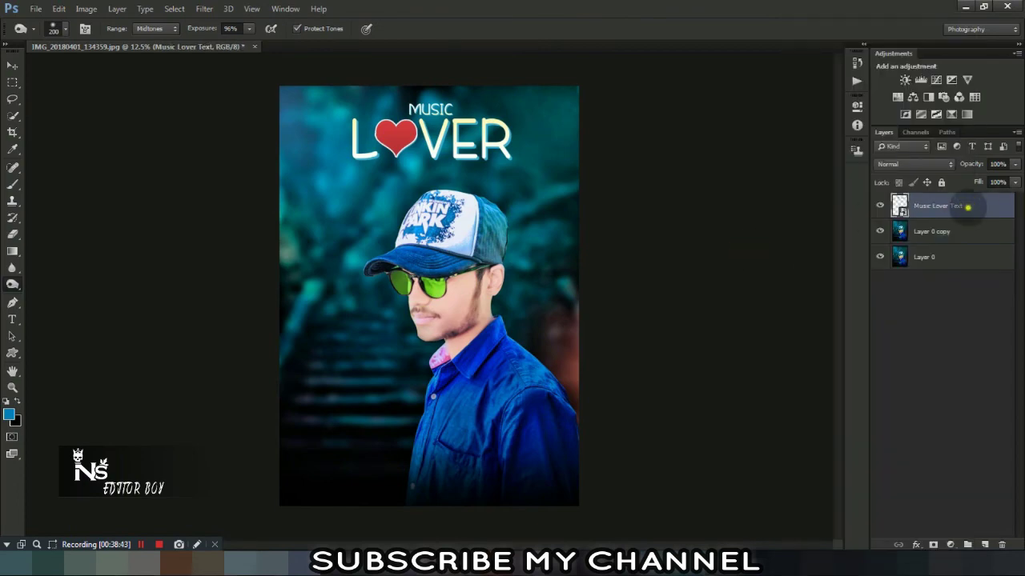
right_click(969, 207)
click(832, 168)
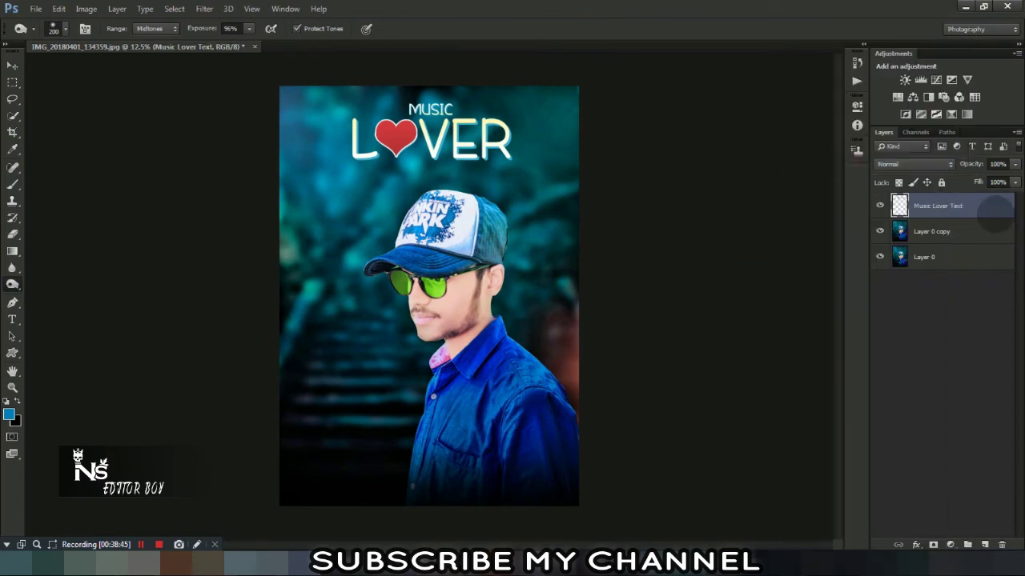
Give the title a Multiply drop shadow with 22 px distance, 31% spread and larger size
double_click(990, 206)
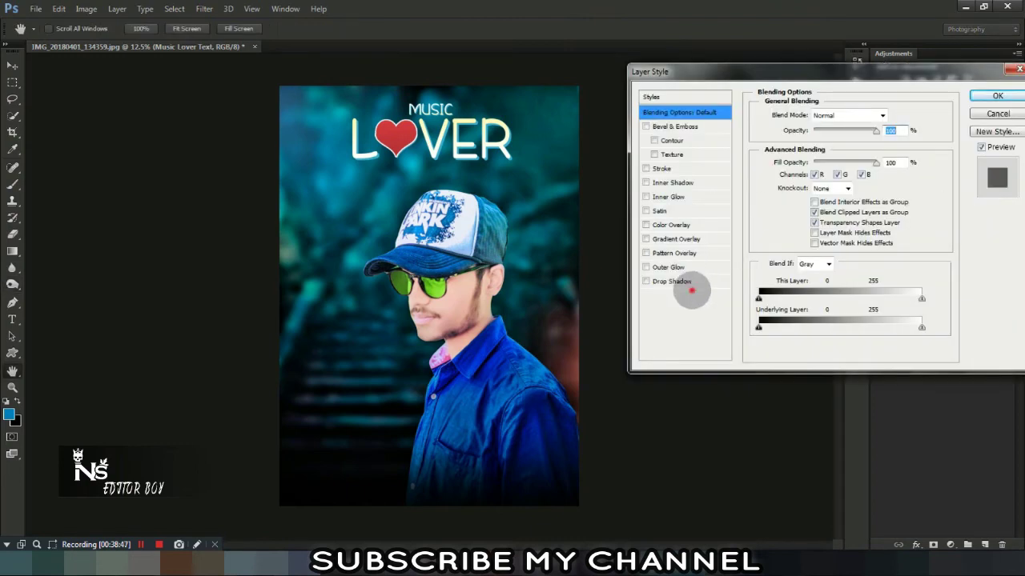
click(693, 282)
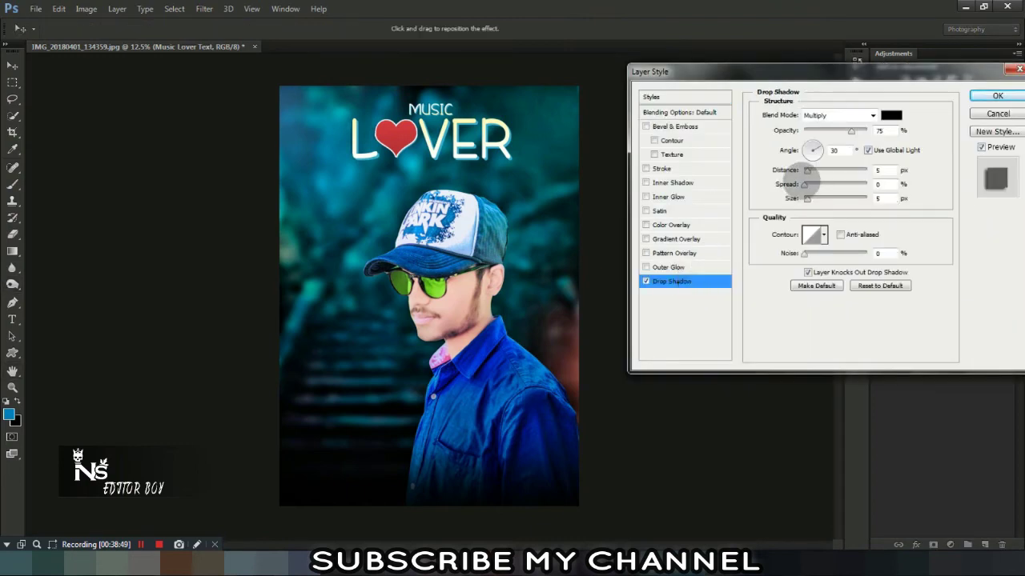
mouse_move(810, 169)
mouse_down()
mouse_move(838, 170)
mouse_move(818, 184)
mouse_move(832, 198)
mouse_up()
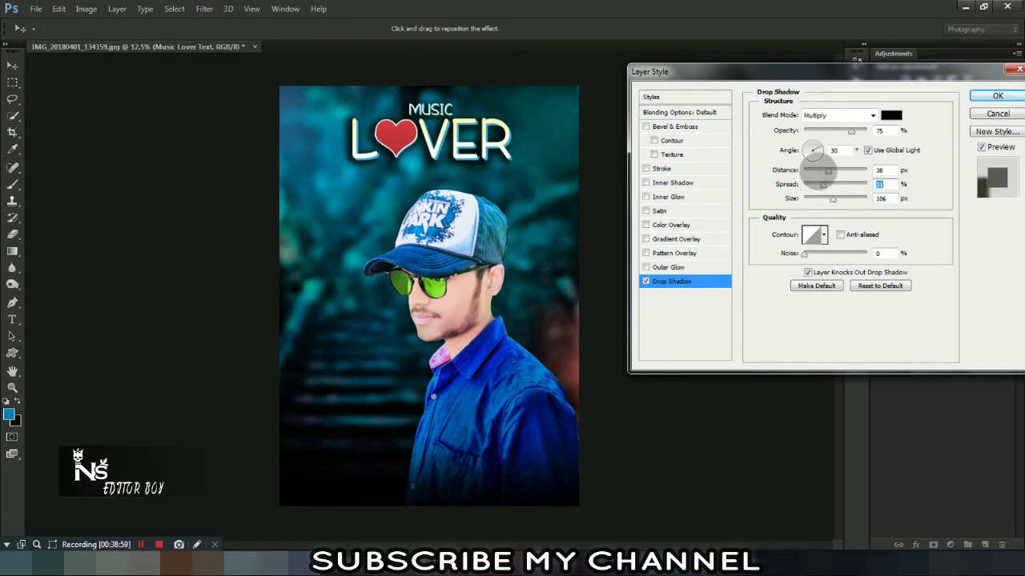
click(997, 95)
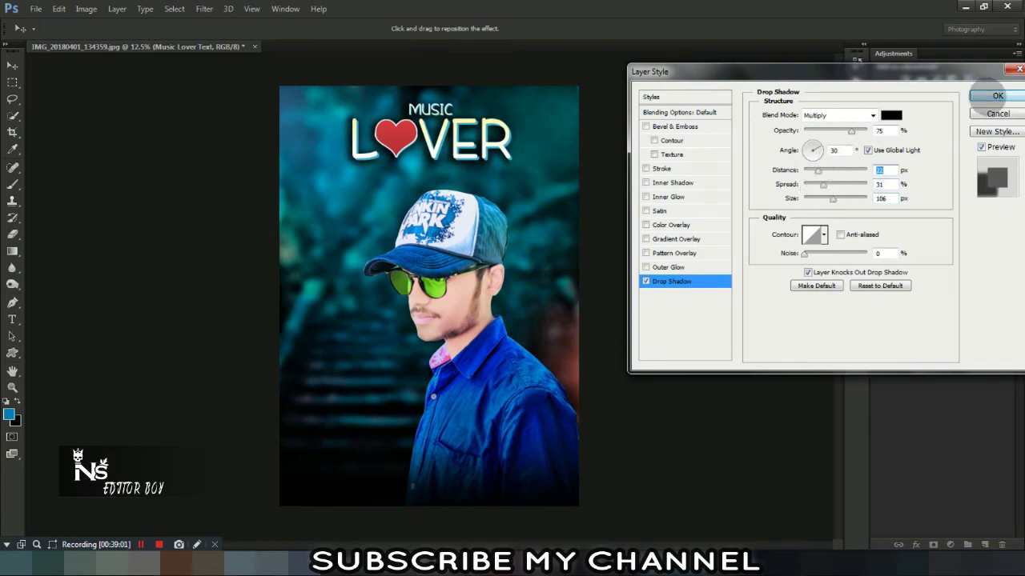
drag(845, 196, 856, 198)
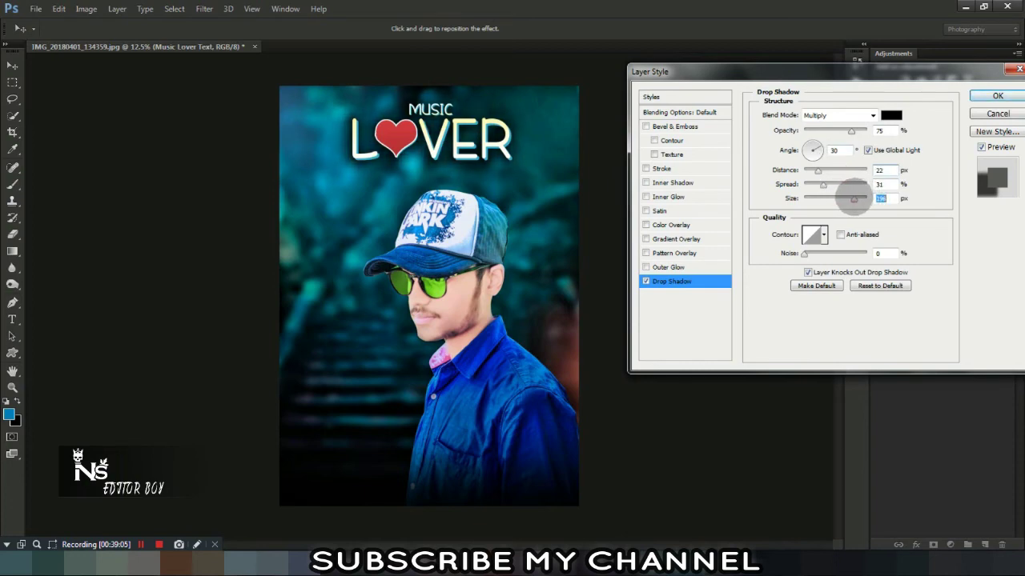
Apply the drop shadow and convert the title layer to a smart object
click(998, 95)
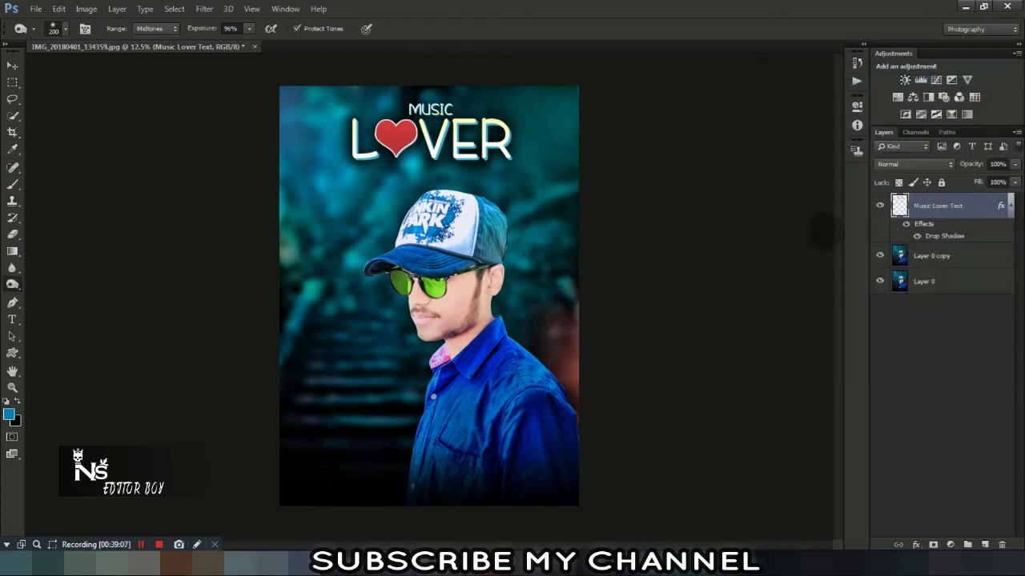
right_click(900, 207)
right_click(731, 209)
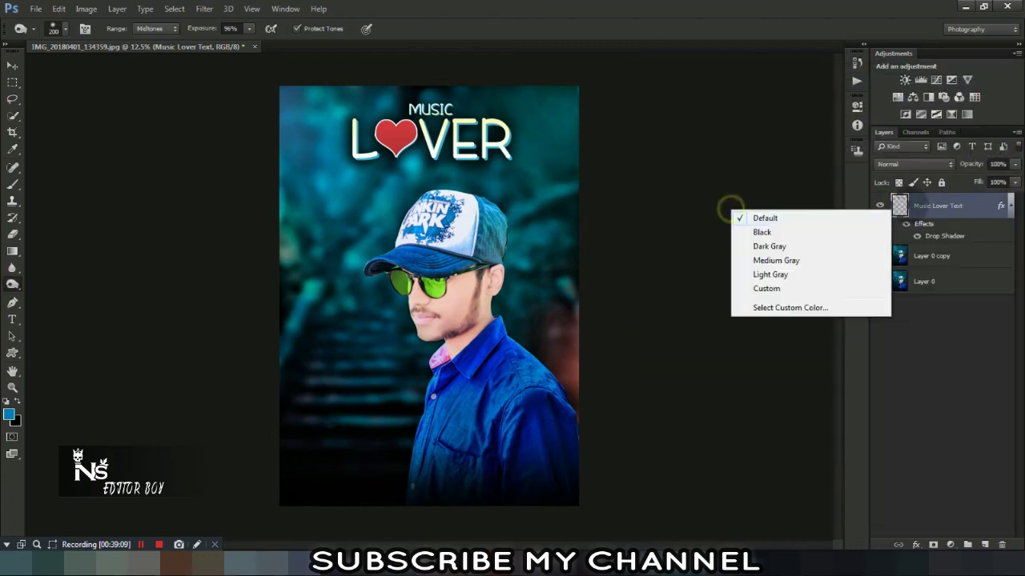
click(935, 193)
right_click(935, 200)
click(828, 112)
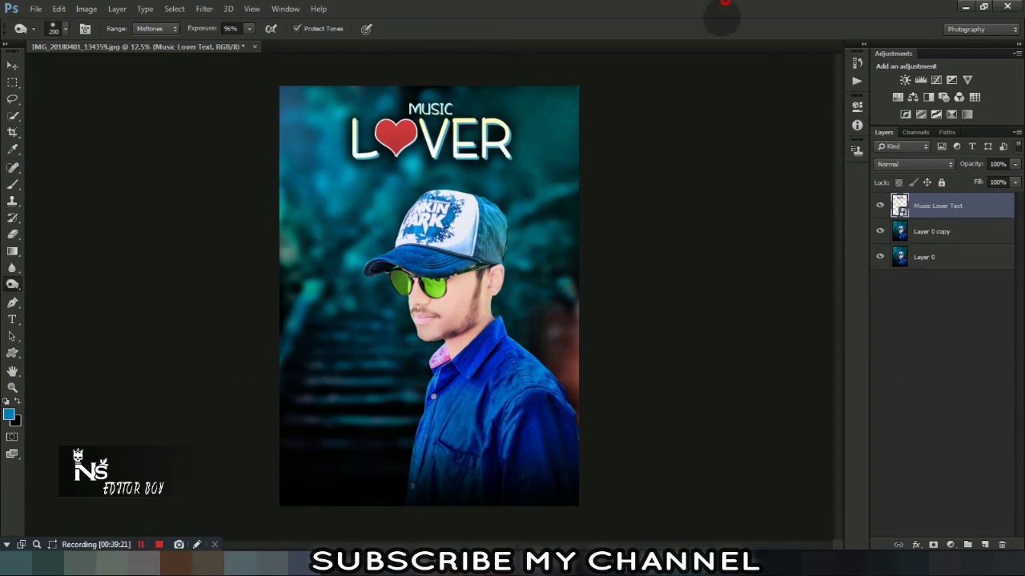
Rasterize the title layer and flatten the image into a single layer
right_click(927, 206)
click(789, 167)
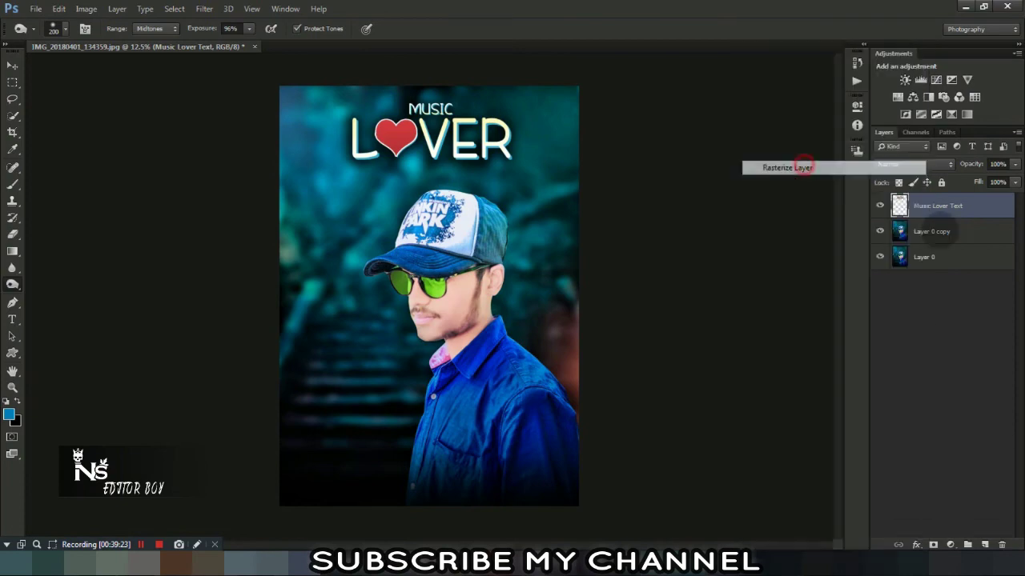
click(880, 206)
click(879, 206)
right_click(941, 210)
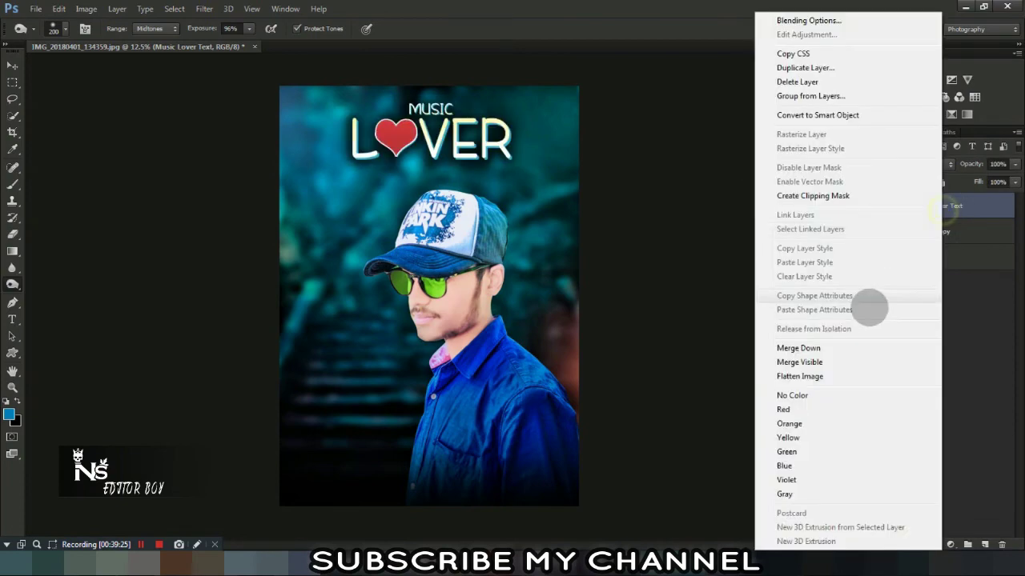
click(815, 375)
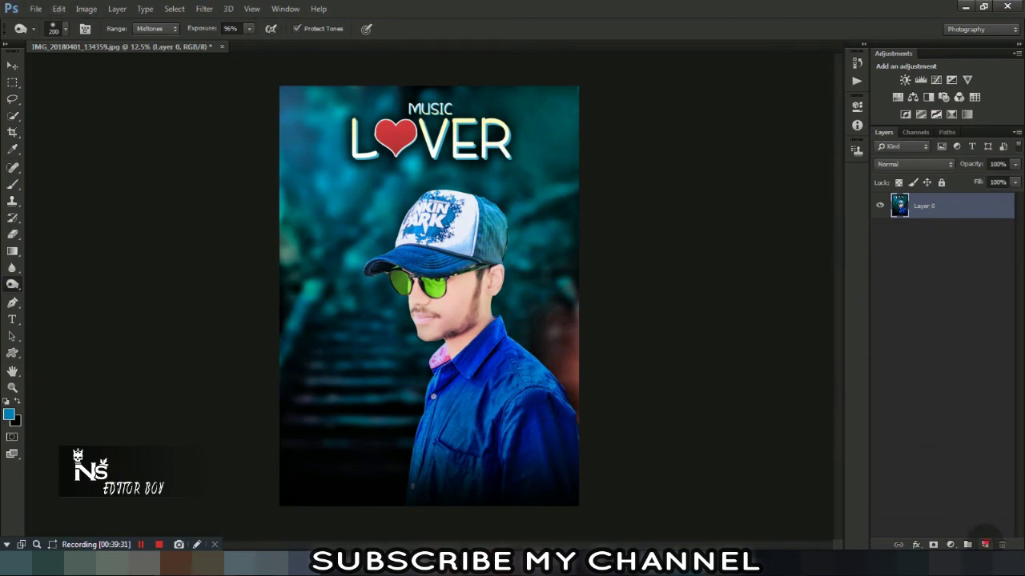
Add a new empty layer and a Gradient Fill layer, keeping the blue foreground colour
click(985, 544)
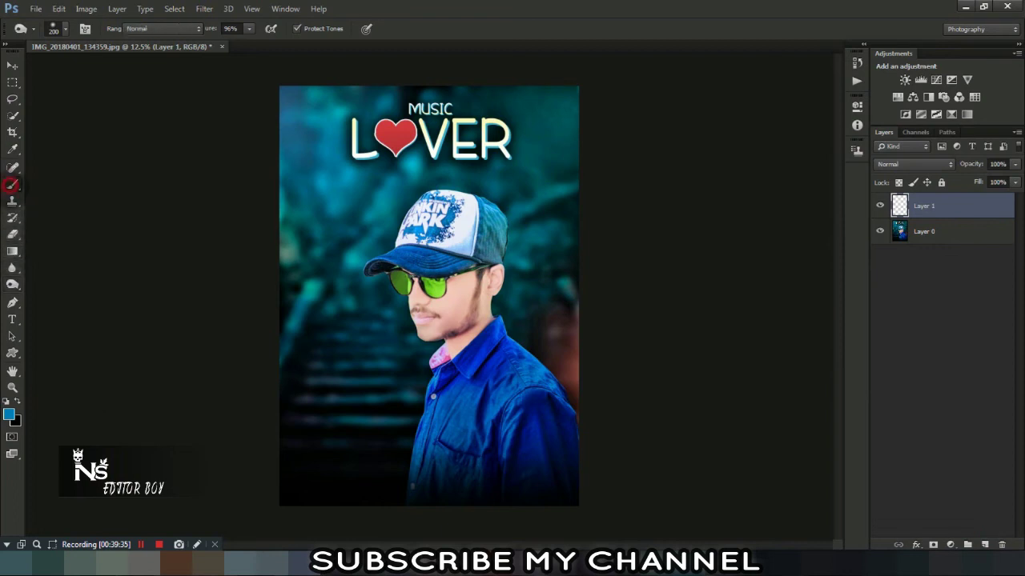
click(9, 414)
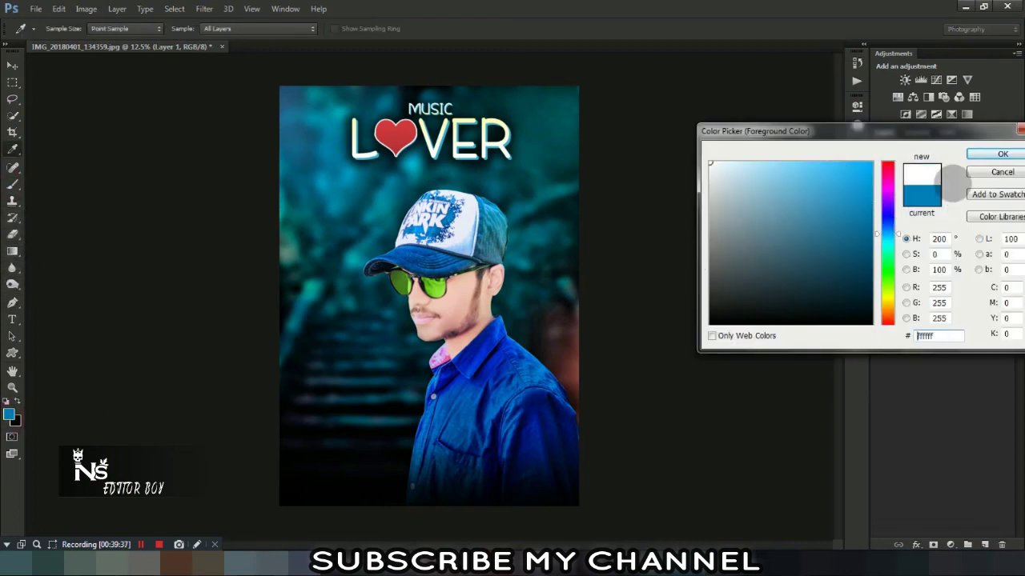
click(1001, 172)
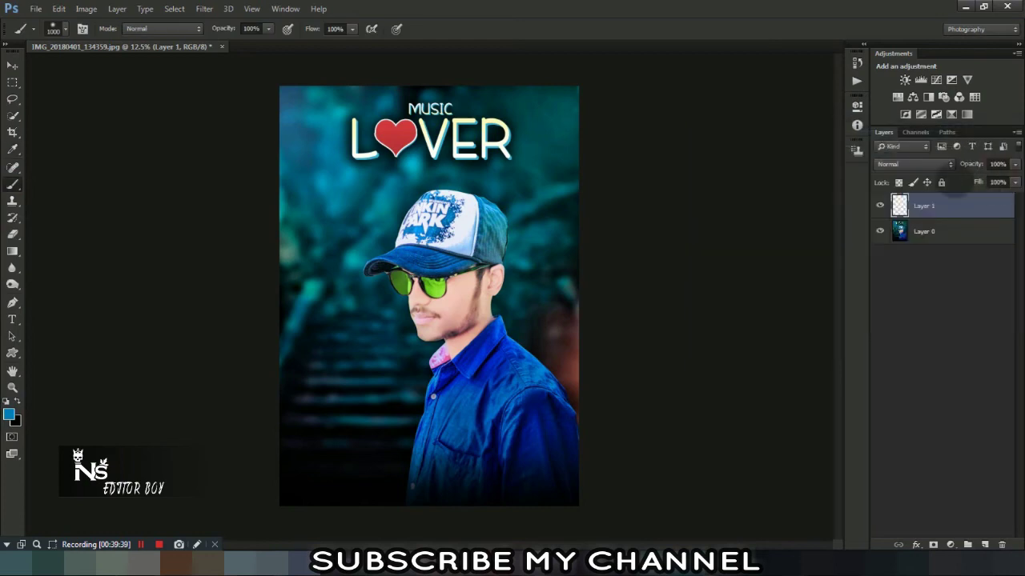
click(950, 544)
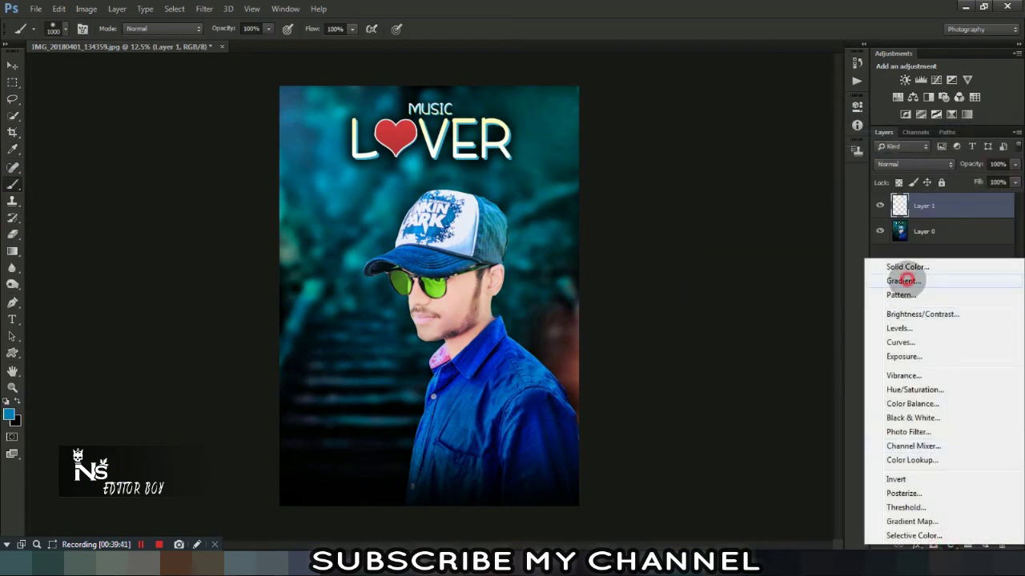
click(906, 276)
Set the gradient fill to a reversed Black, White radial gradient
click(697, 185)
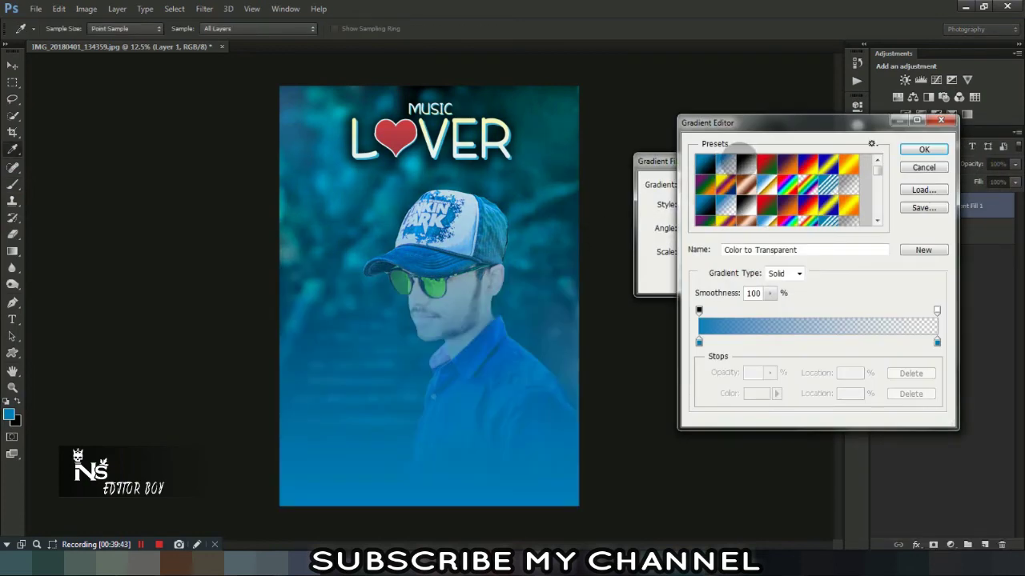
click(745, 164)
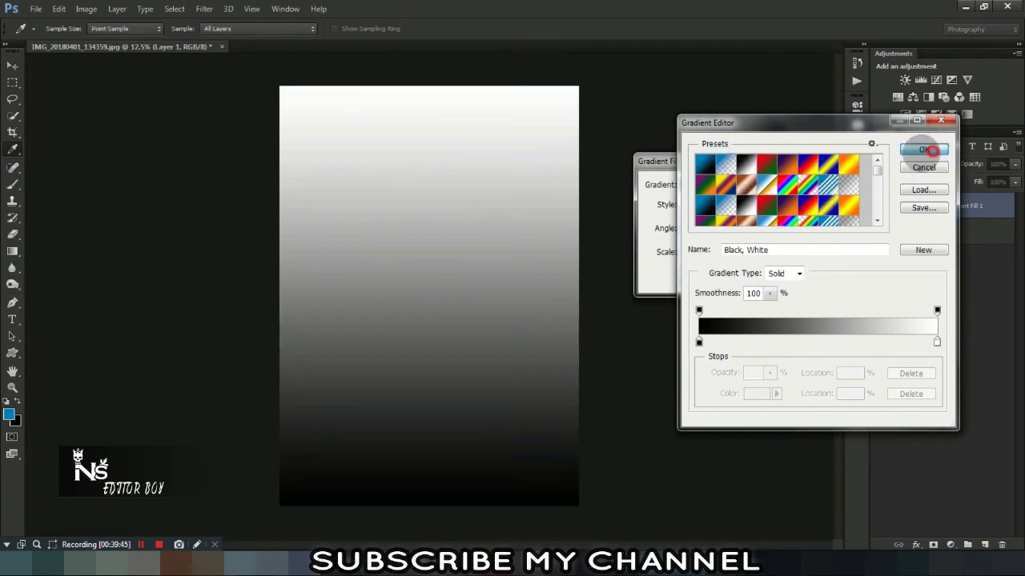
click(924, 150)
click(685, 269)
click(694, 205)
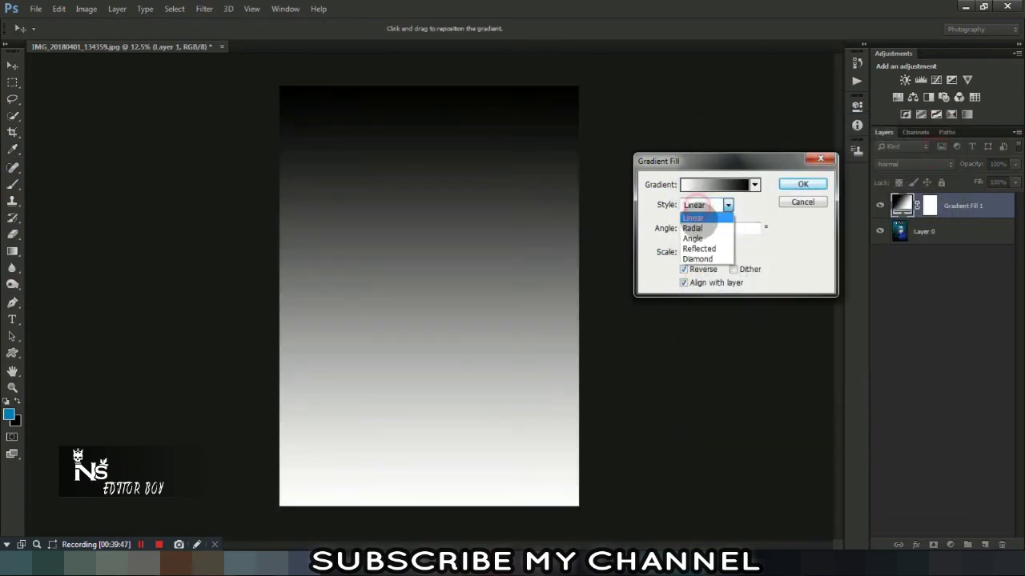
click(700, 229)
click(803, 184)
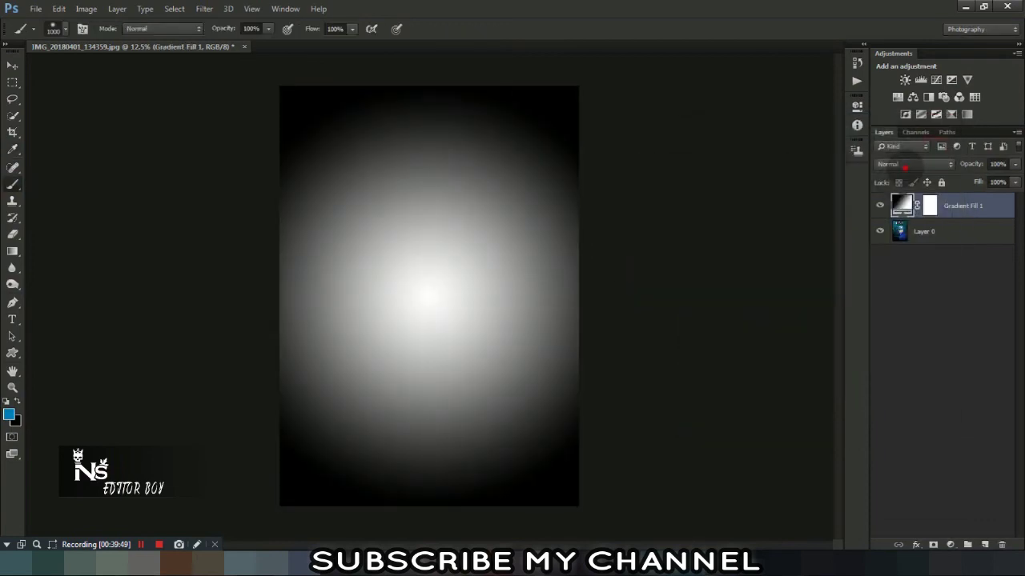
Set the glow layer to Screen blend mode and shift the radial glow left
click(913, 164)
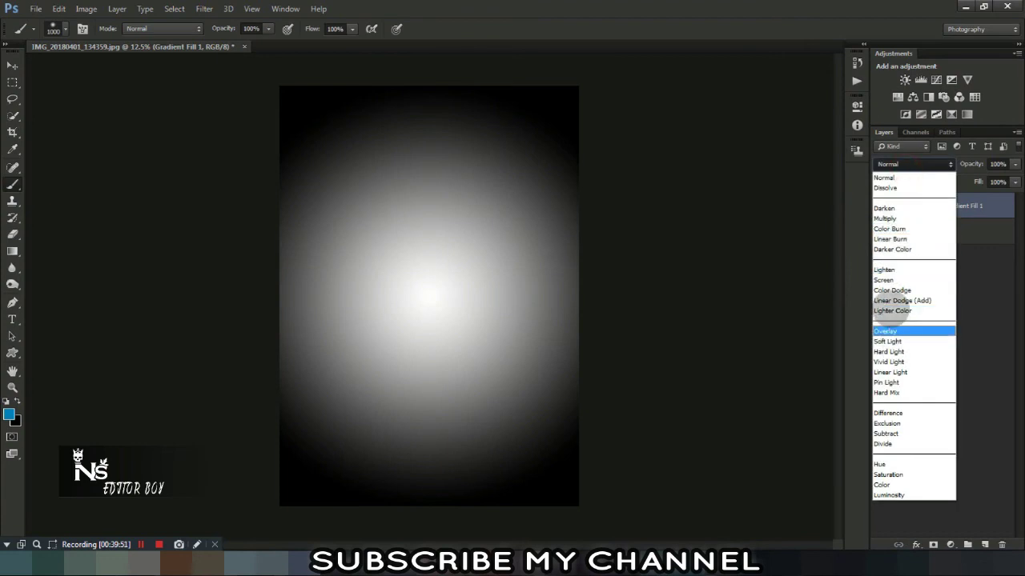
click(885, 280)
double_click(901, 205)
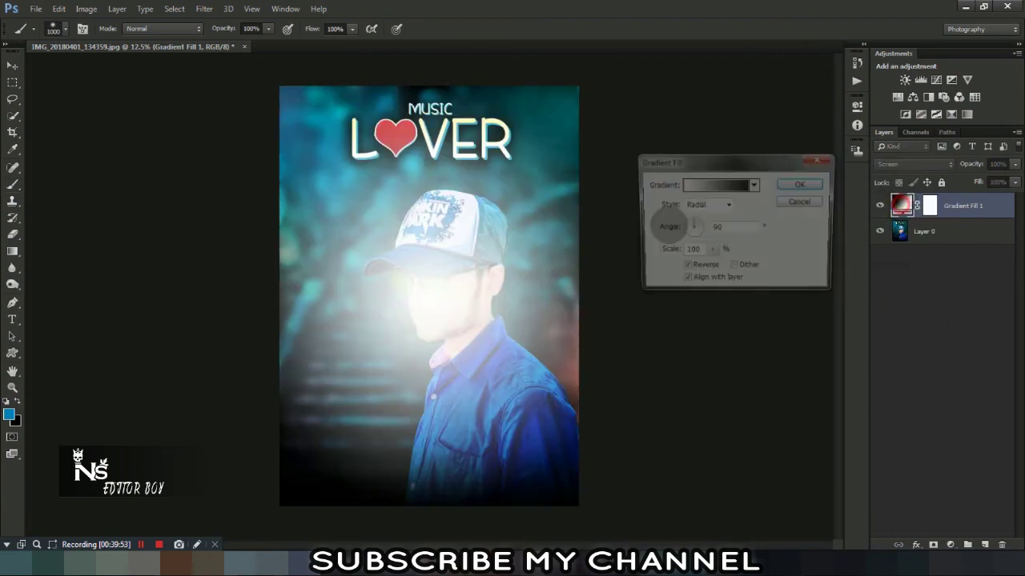
drag(413, 269, 362, 264)
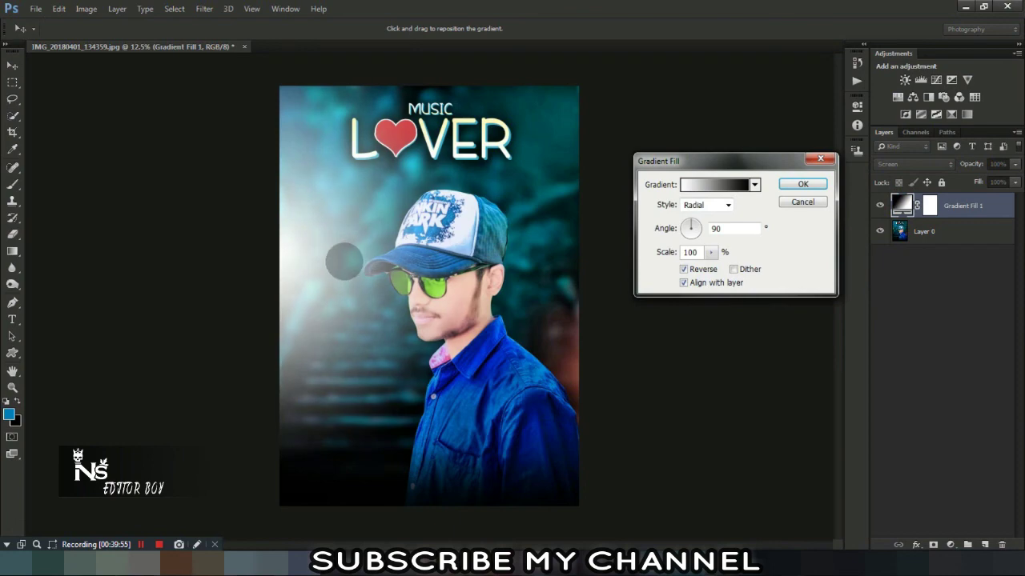
click(802, 184)
Revert History to the layered Rasterize Layer state and select Layer 0 copy
key(b)
click(857, 62)
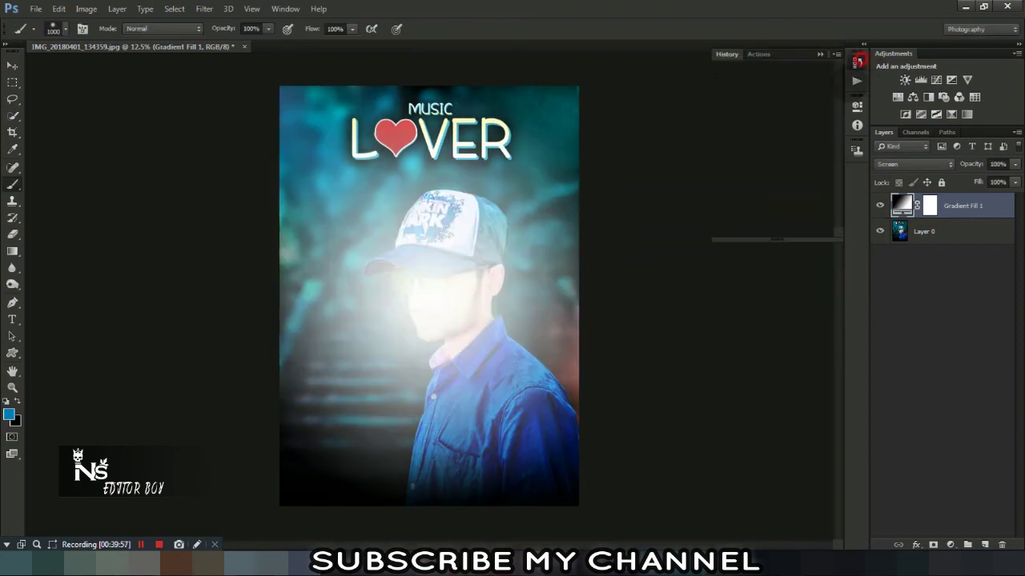
click(769, 187)
click(787, 172)
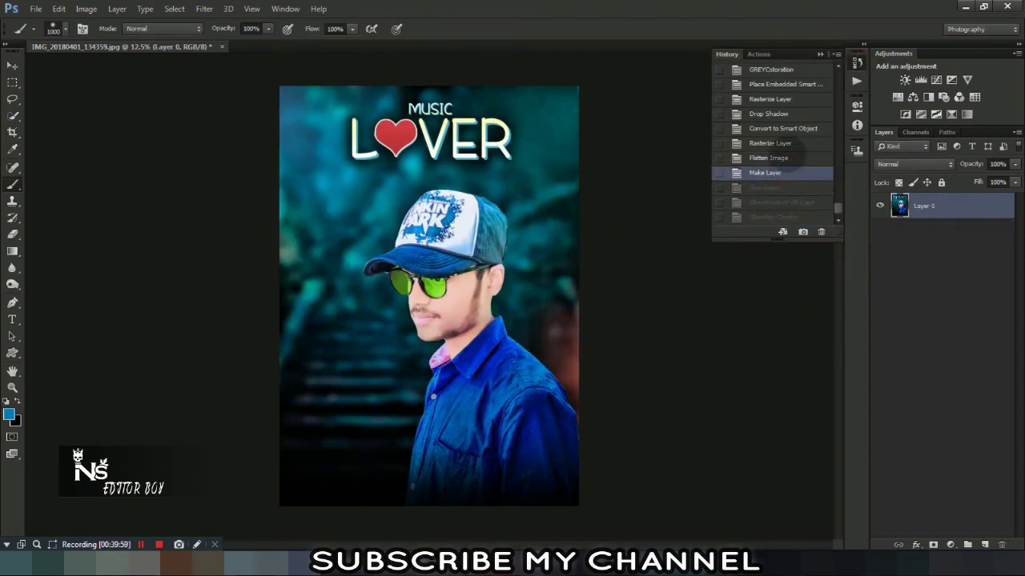
click(788, 158)
click(786, 142)
click(935, 231)
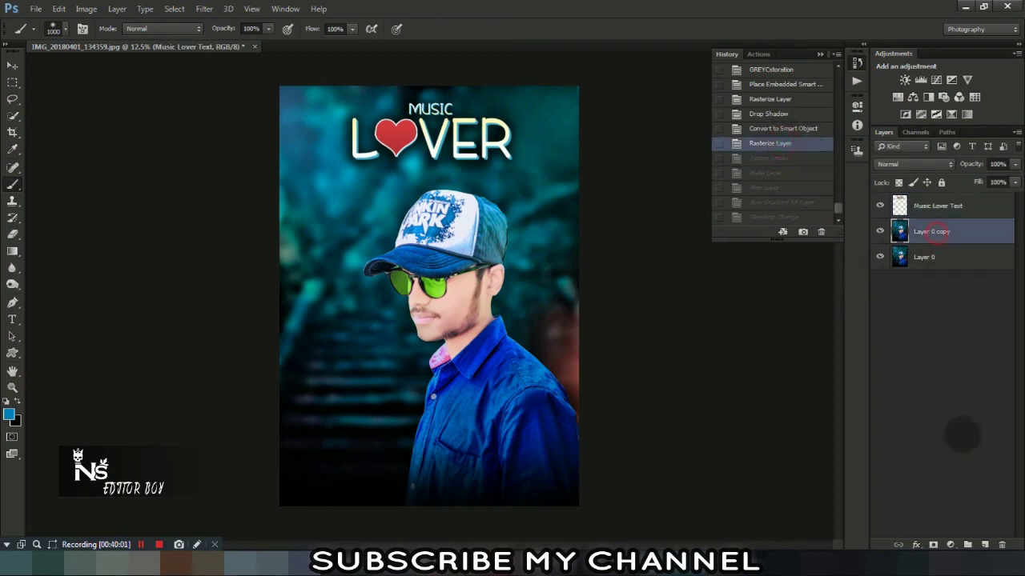
Add a reversed Black, White radial Gradient Fill layer in Screen mode above Layer 0 copy
click(950, 544)
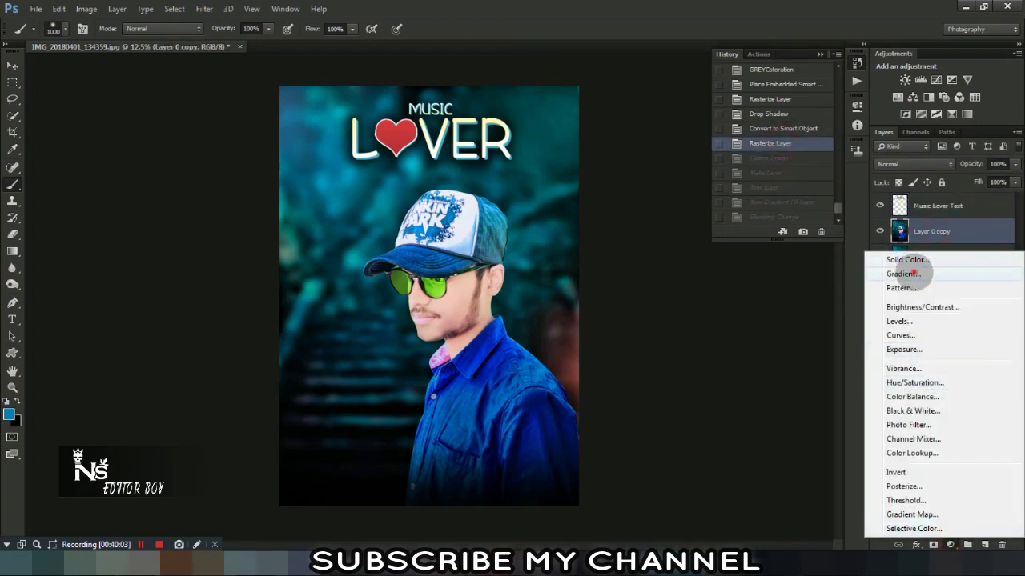
click(903, 274)
click(710, 190)
click(746, 164)
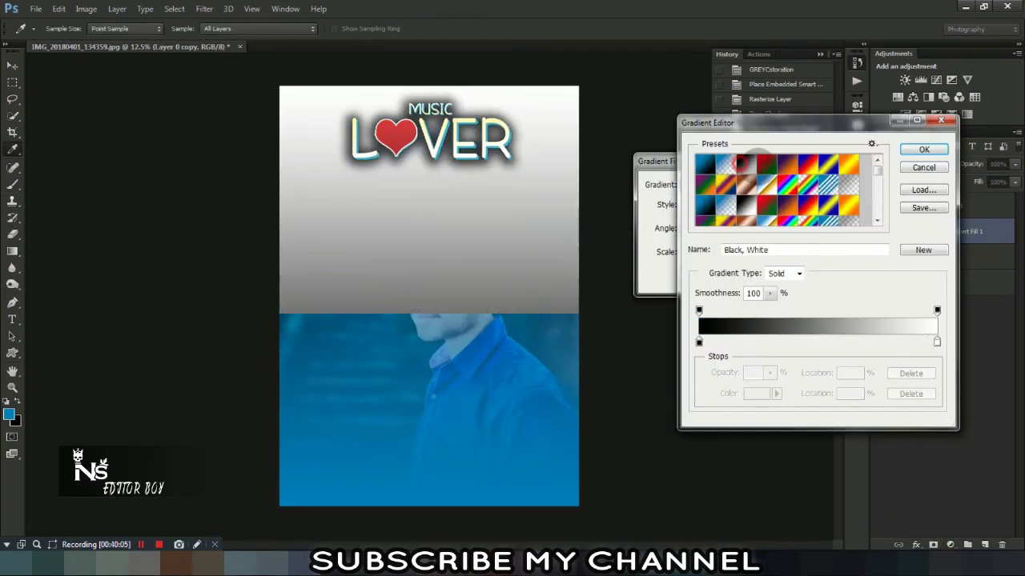
click(923, 149)
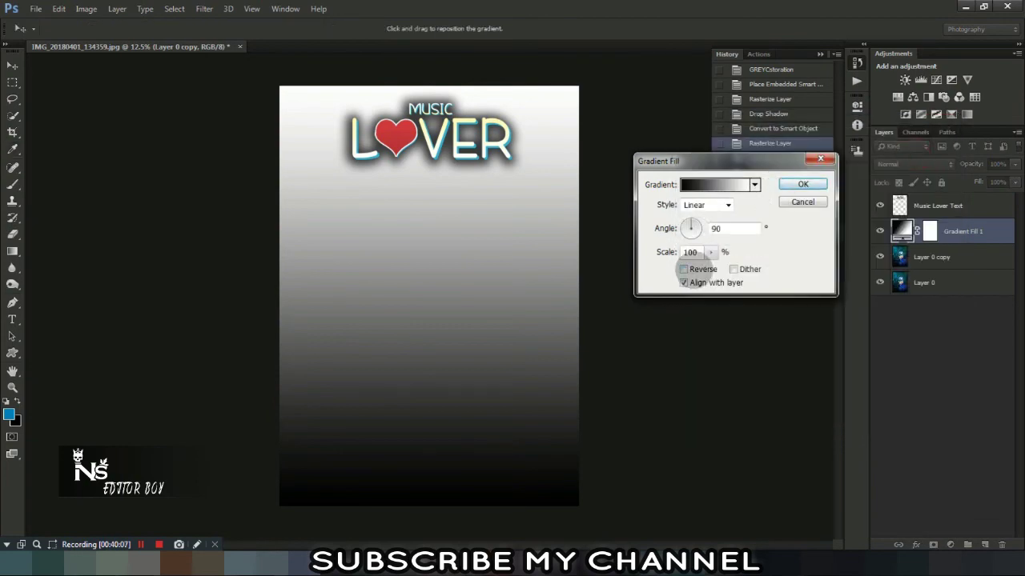
click(683, 269)
click(706, 205)
click(697, 217)
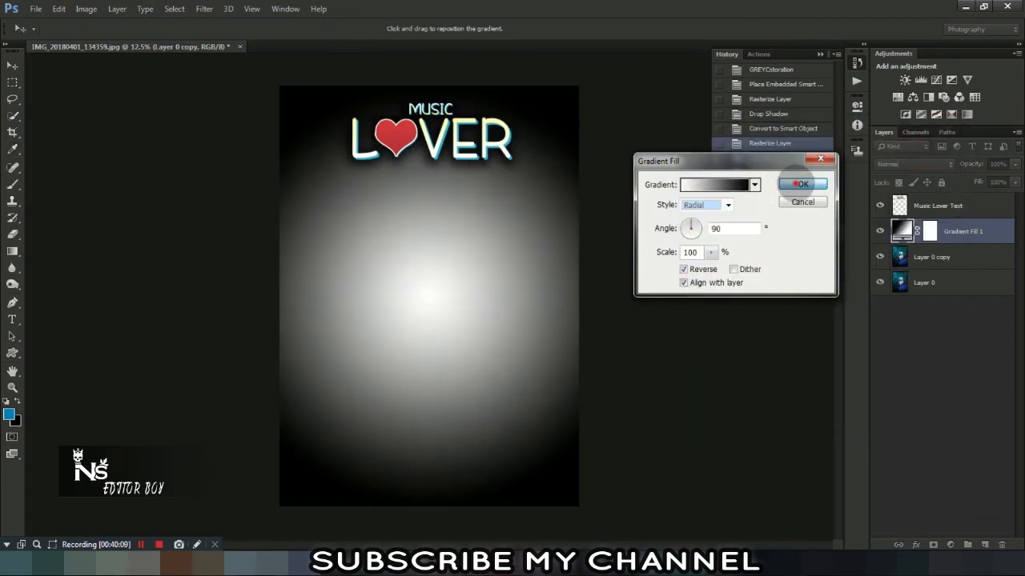
click(801, 184)
click(912, 164)
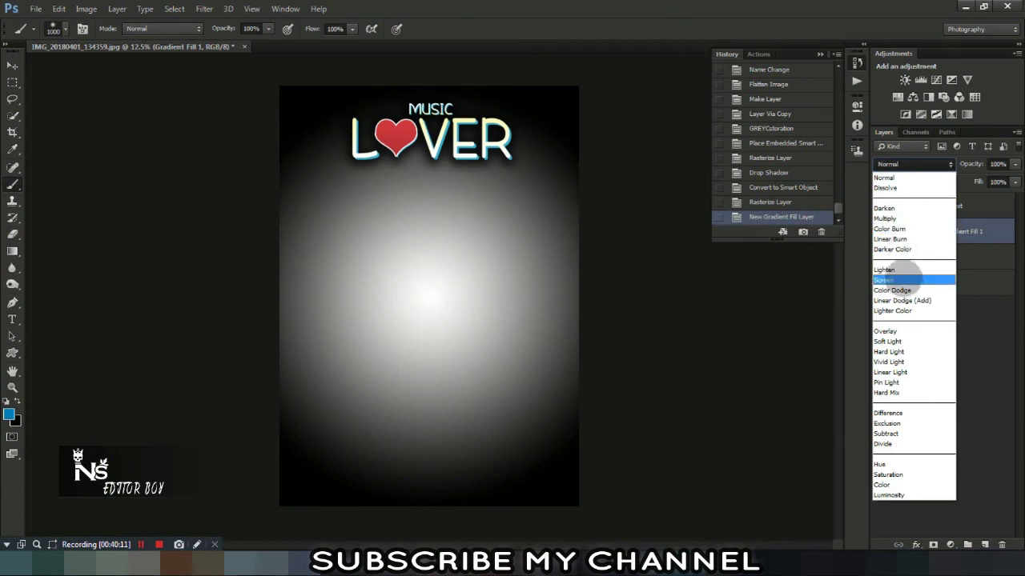
click(897, 279)
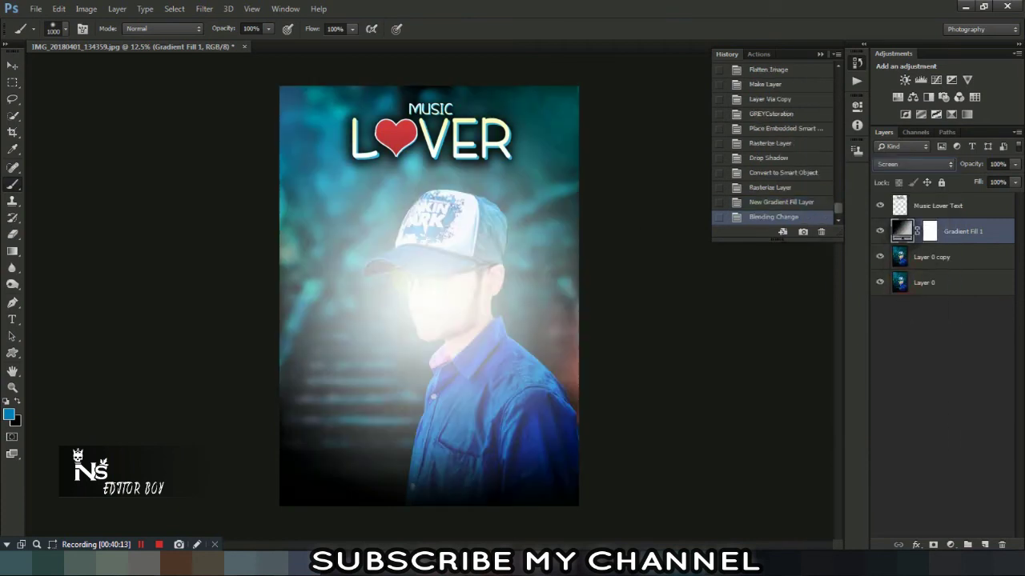
Move the radial glow lower-left and set the gradient angle to 90°
double_click(902, 232)
drag(407, 282, 330, 298)
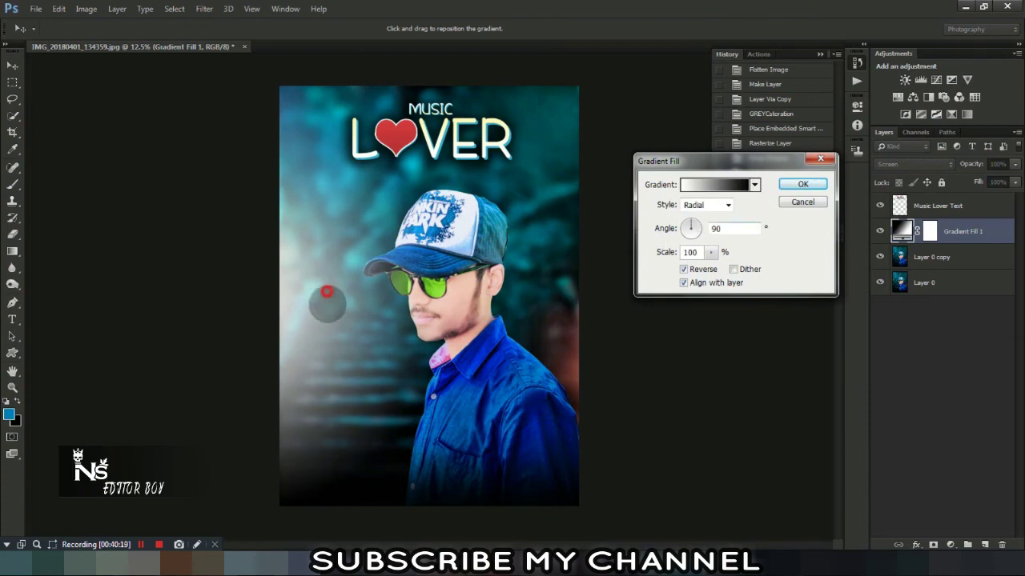
drag(328, 305, 322, 327)
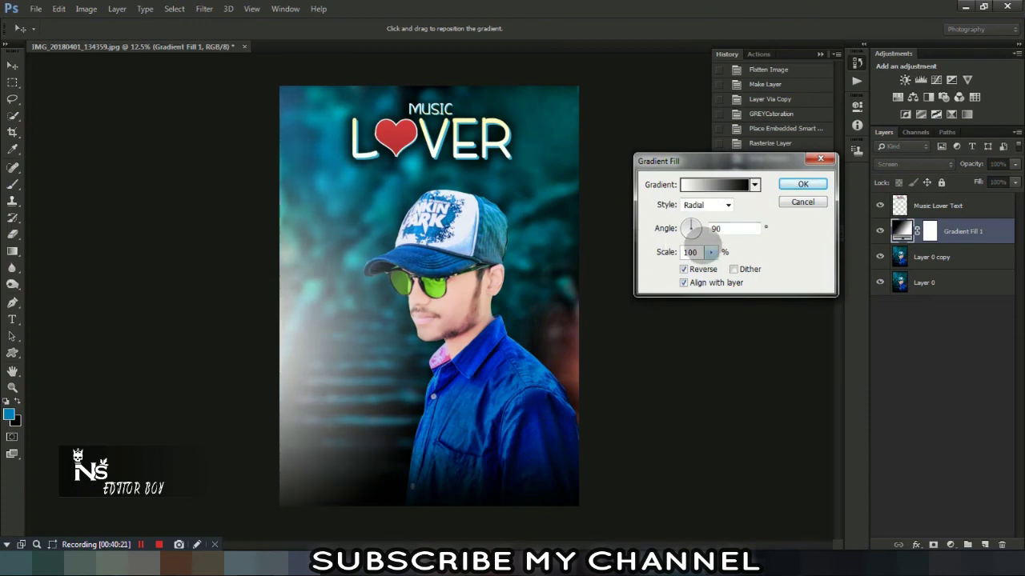
double_click(729, 230)
text(1)
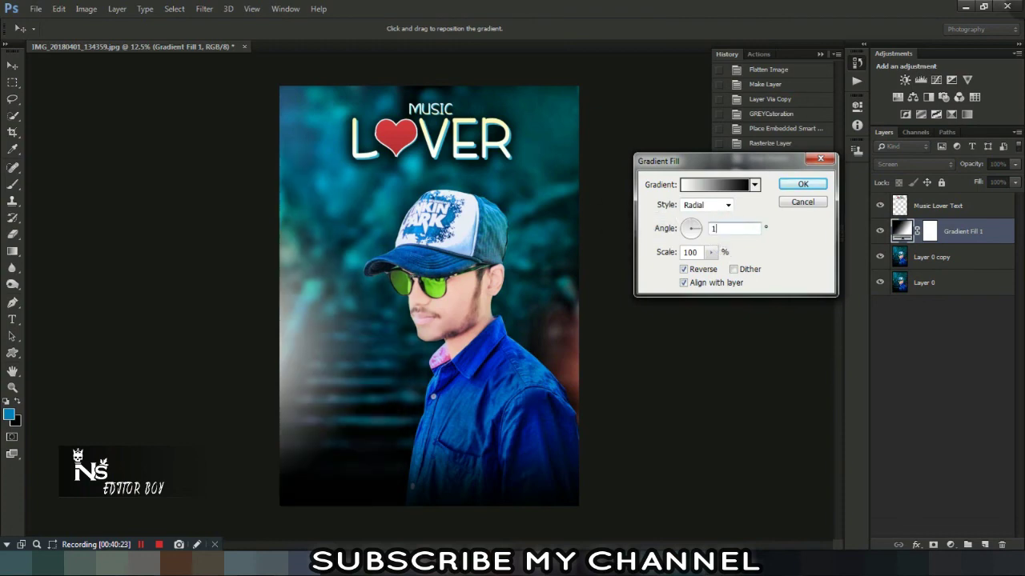
text(000)
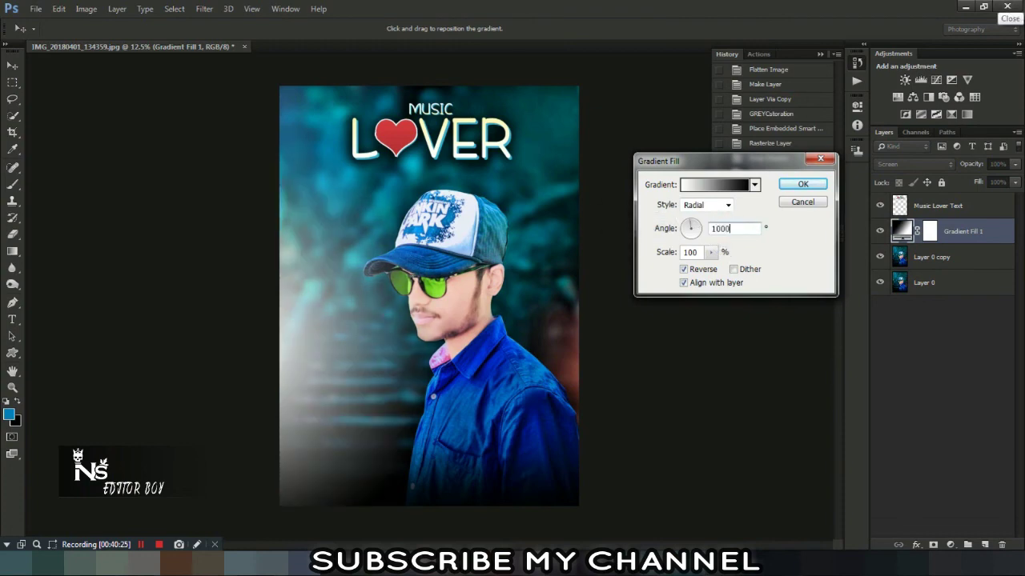
key(BackSpace)
key(BackSpace)
key(BackSpace)
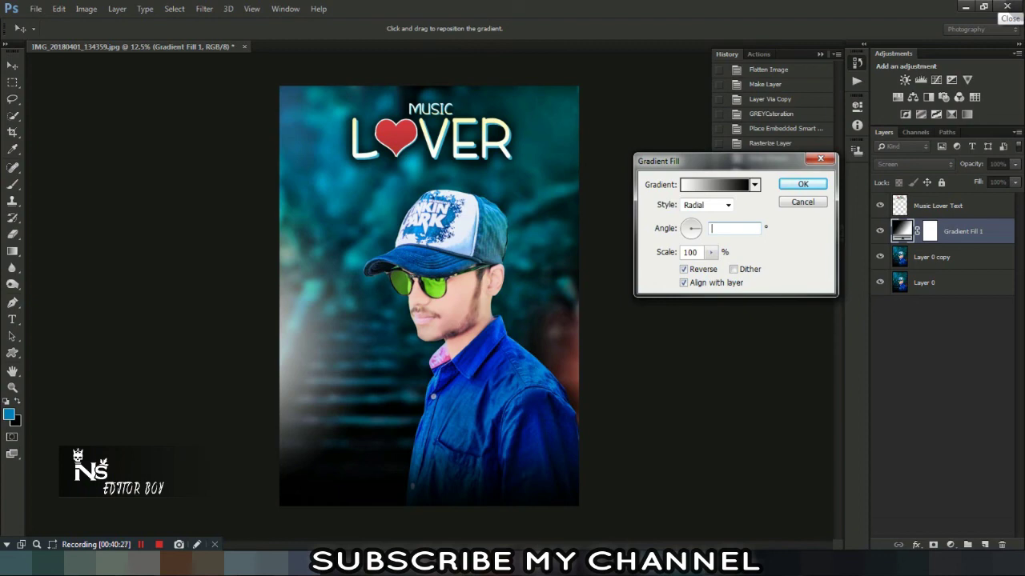
text(200)
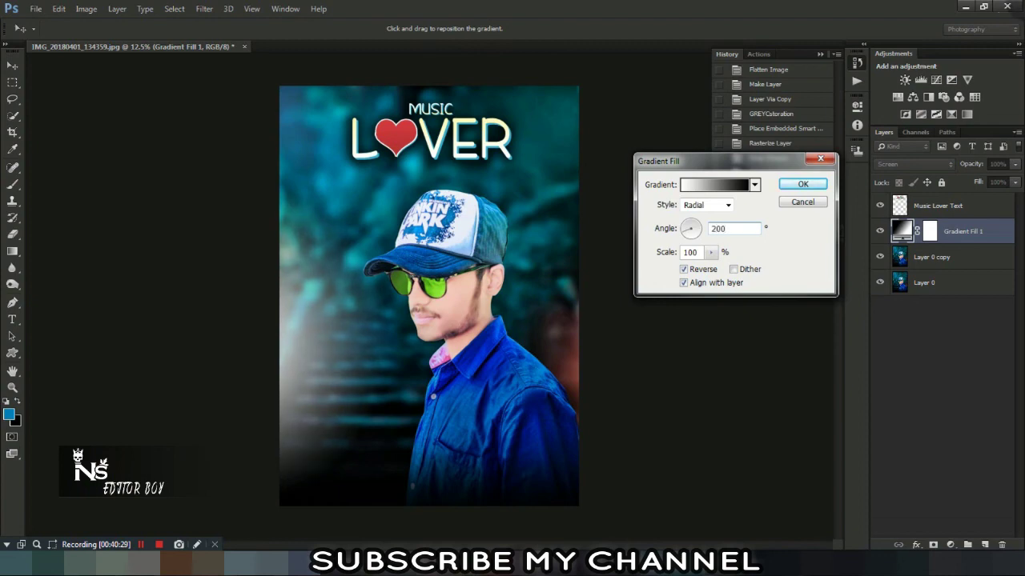
key(BackSpace)
key(BackSpace)
text(9)
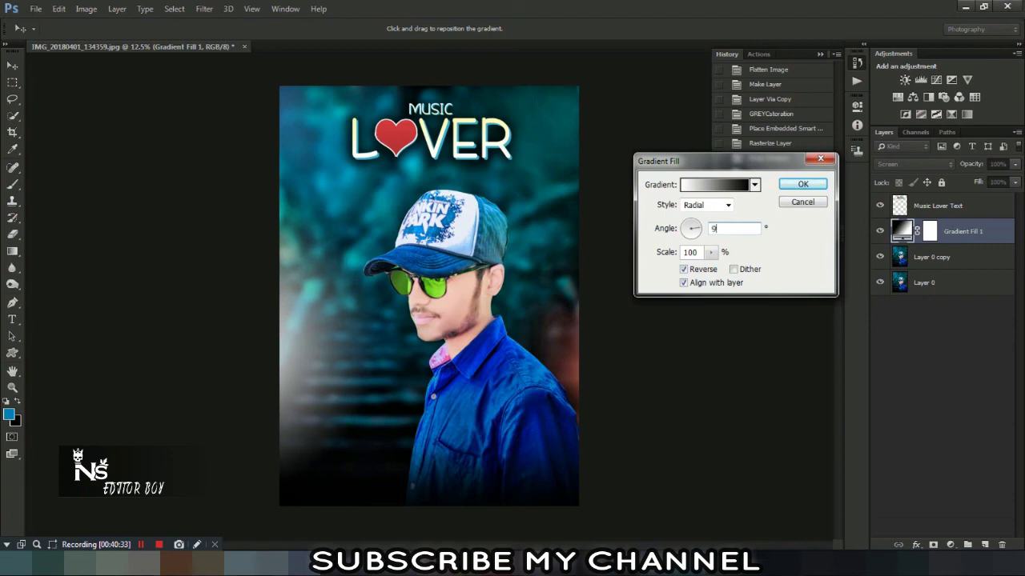
text(0)
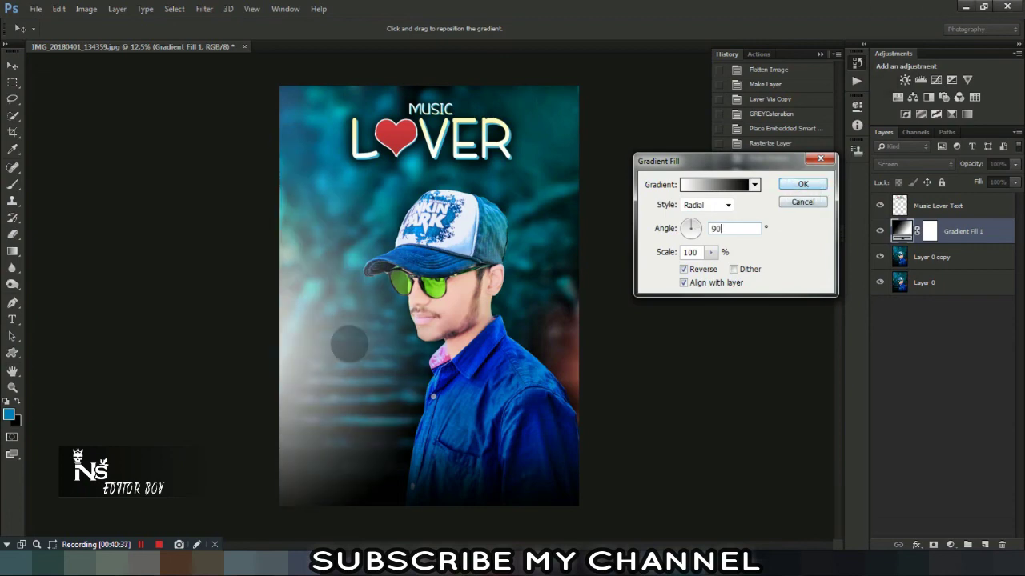
Set the gradient scale to 120% and reposition the glow over the portrait's left side
drag(349, 344, 321, 317)
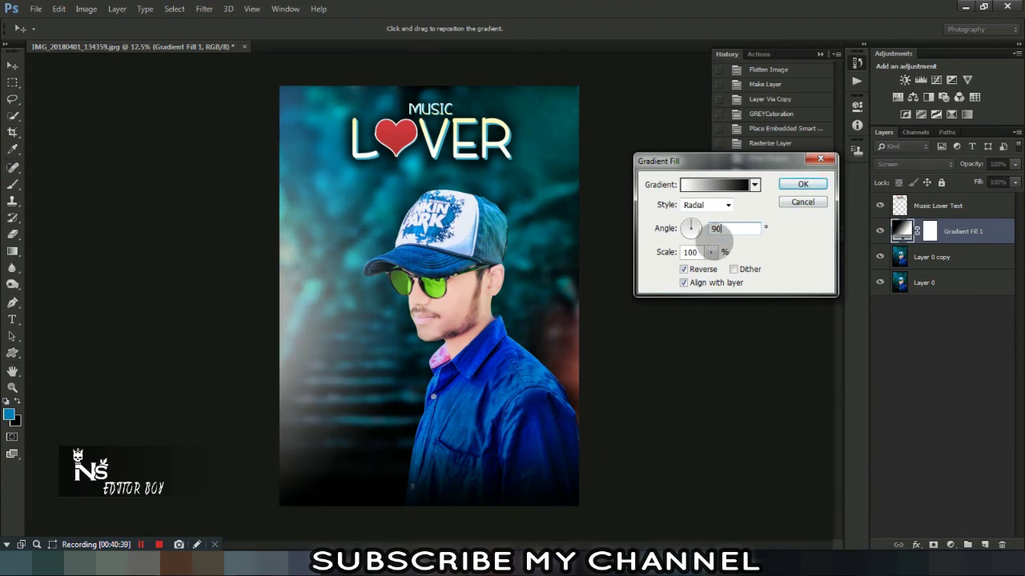
drag(710, 252, 713, 267)
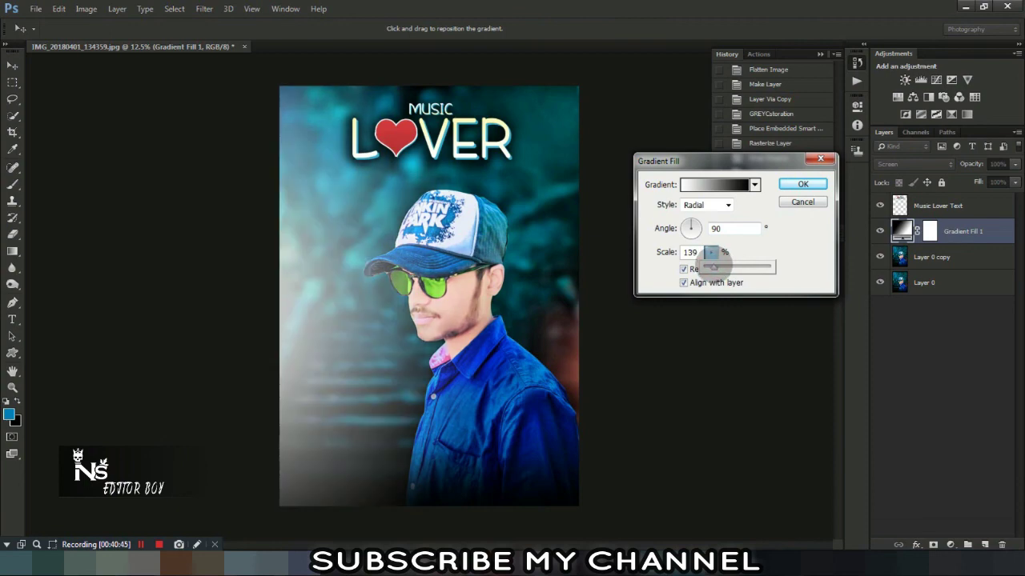
click(690, 252)
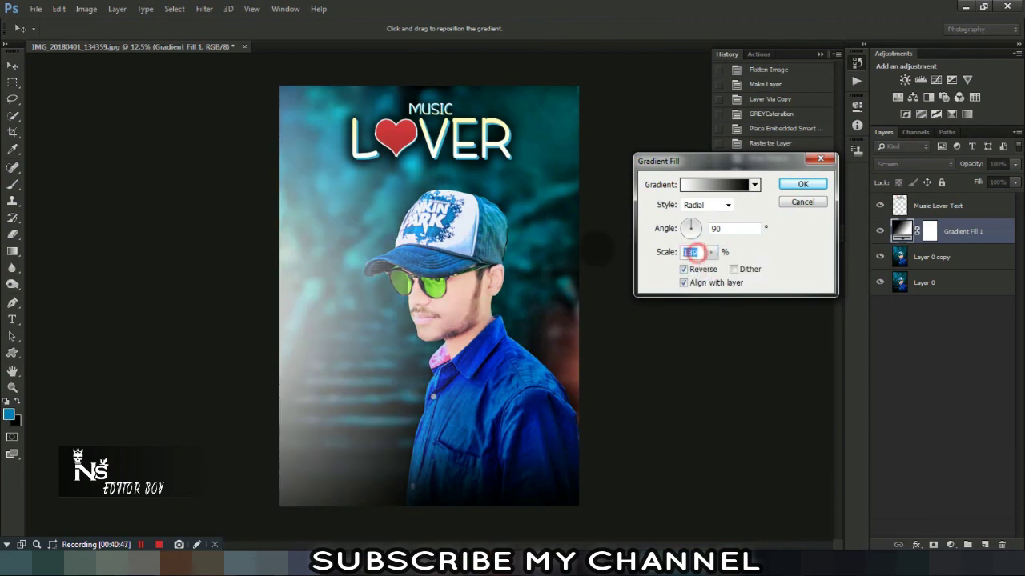
text(1)
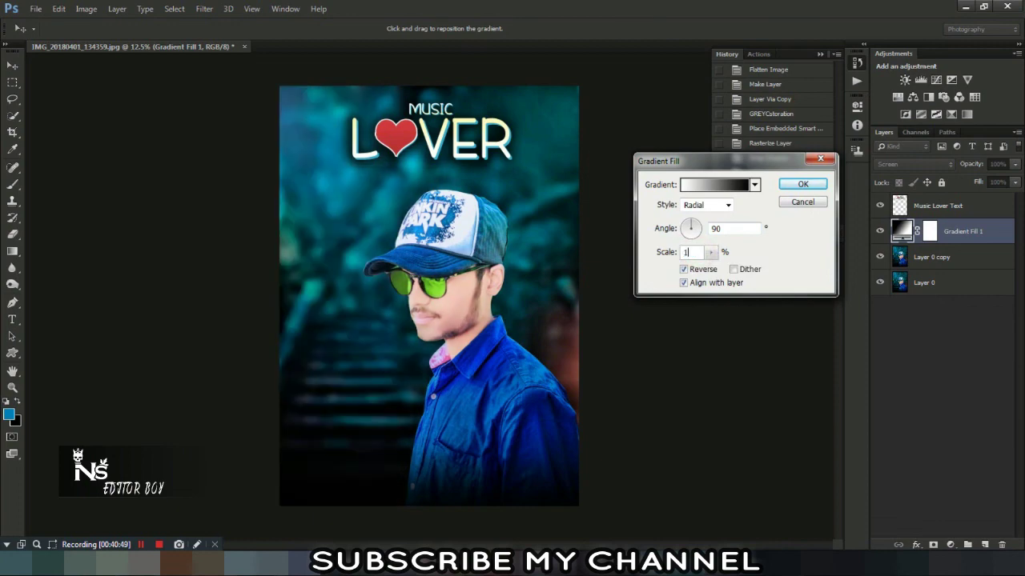
text(13)
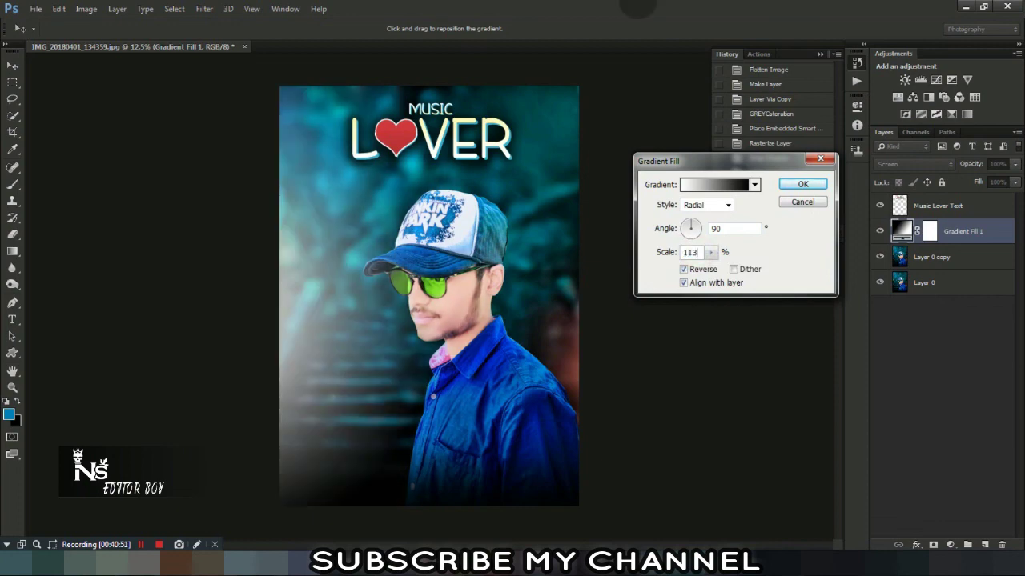
key(BackSpace)
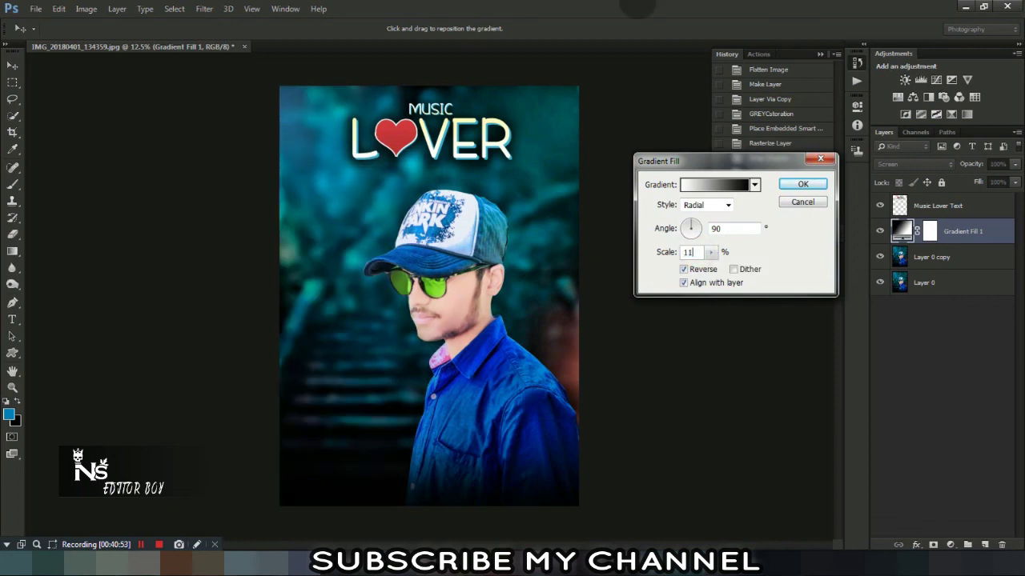
text(2)
text(0)
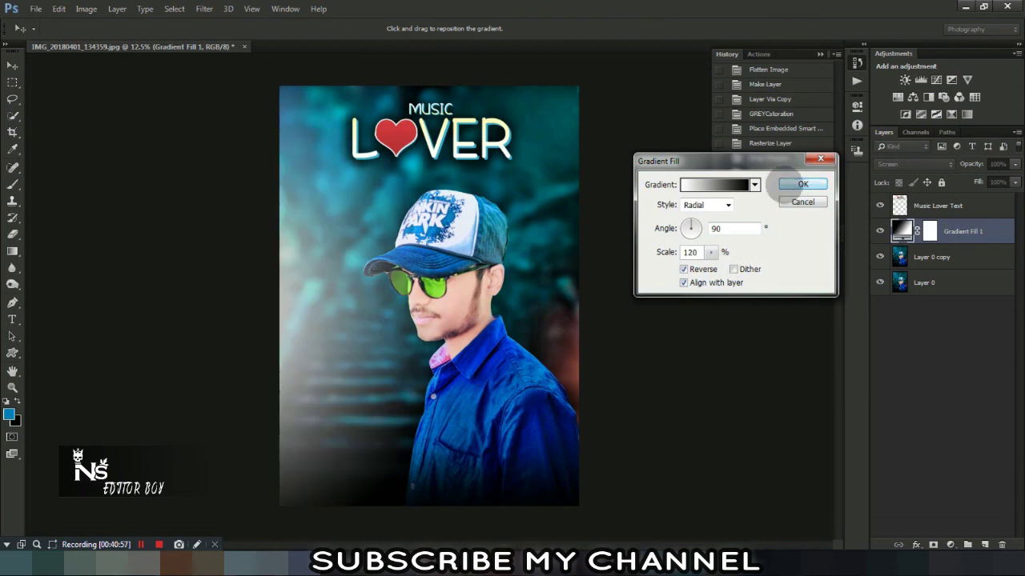
mouse_move(314, 388)
mouse_down()
mouse_move(298, 350)
mouse_move(308, 369)
mouse_up()
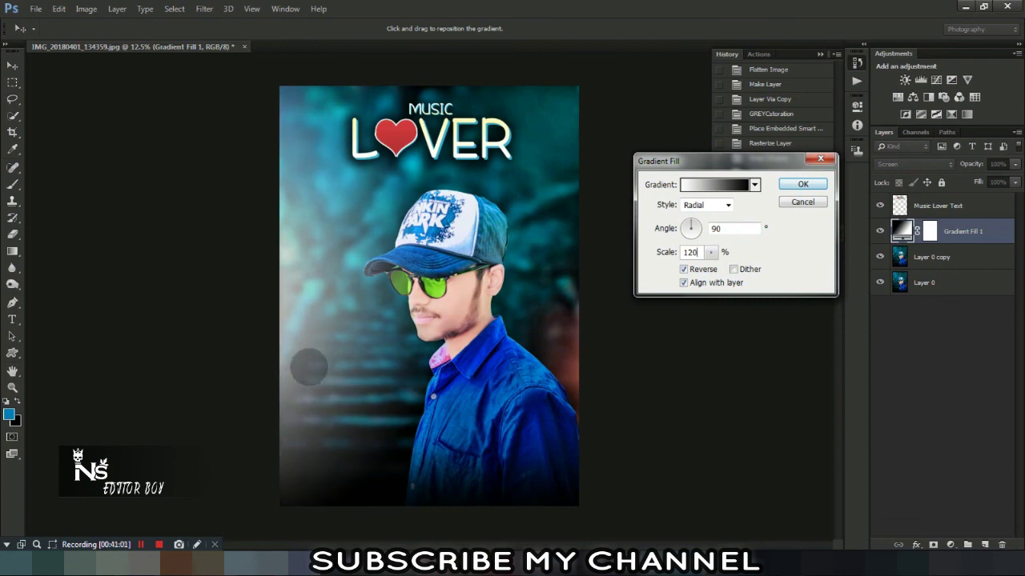
Lower the glow layer's opacity and reduce its fill to 87%
click(802, 184)
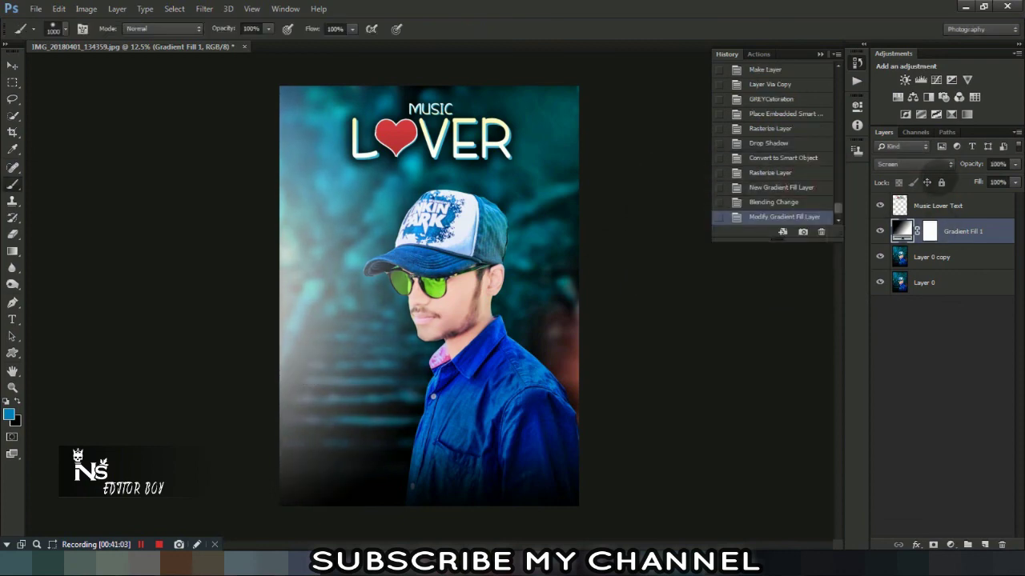
drag(971, 163, 969, 182)
click(879, 230)
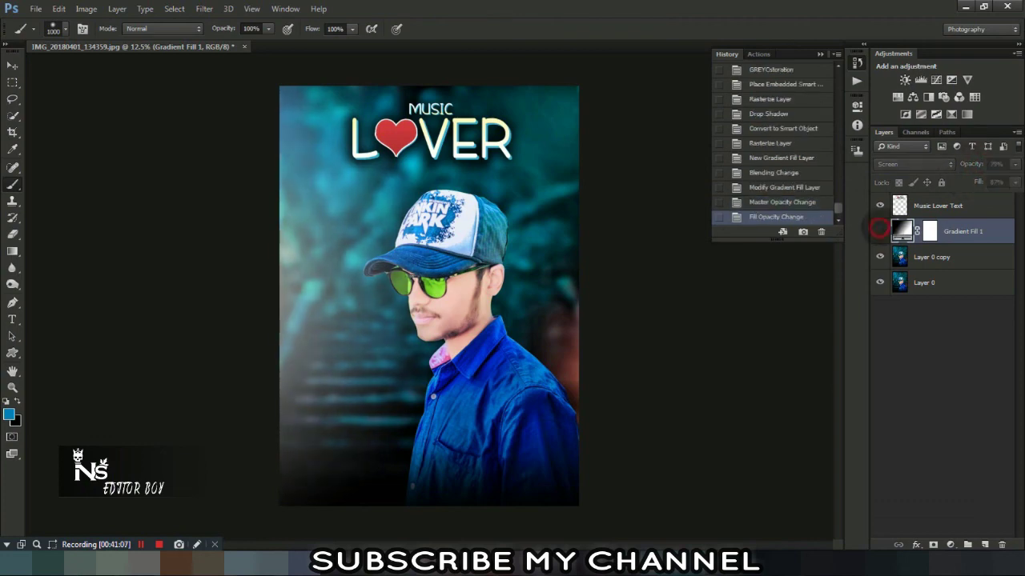
double_click(900, 230)
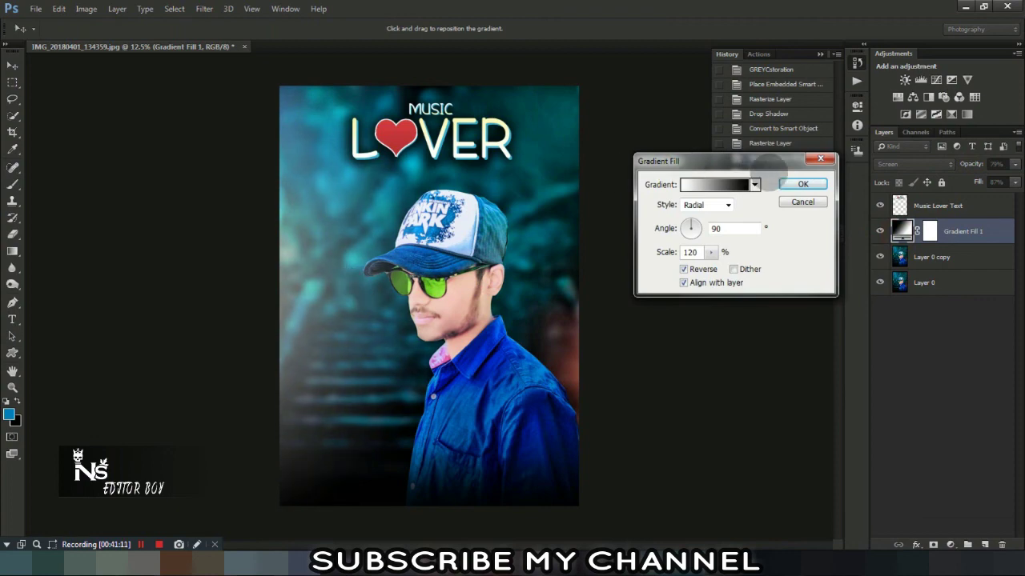
click(802, 184)
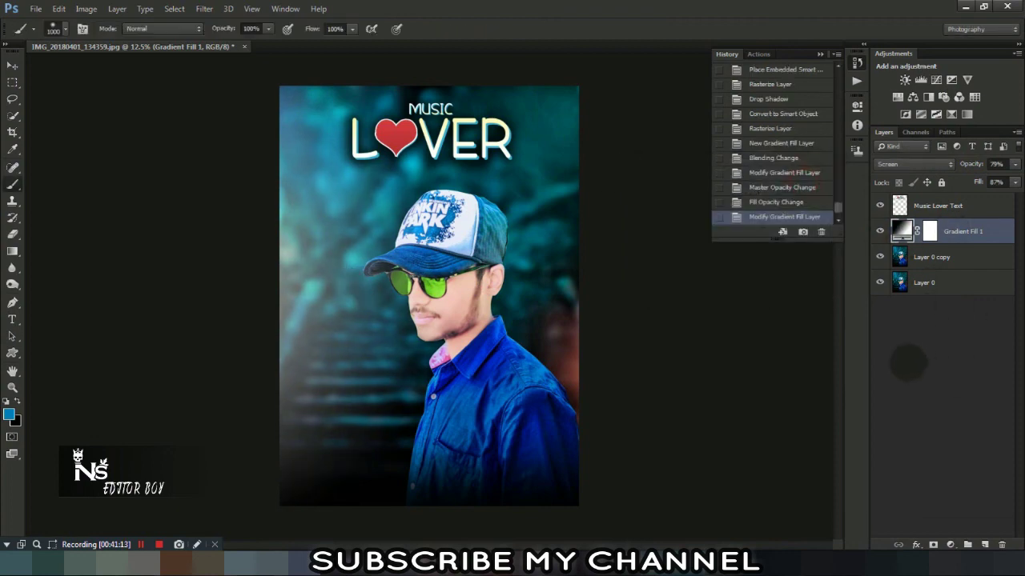
Merge all visible layers into a single Layer 0 with Shift+Ctrl+E
right_click(938, 284)
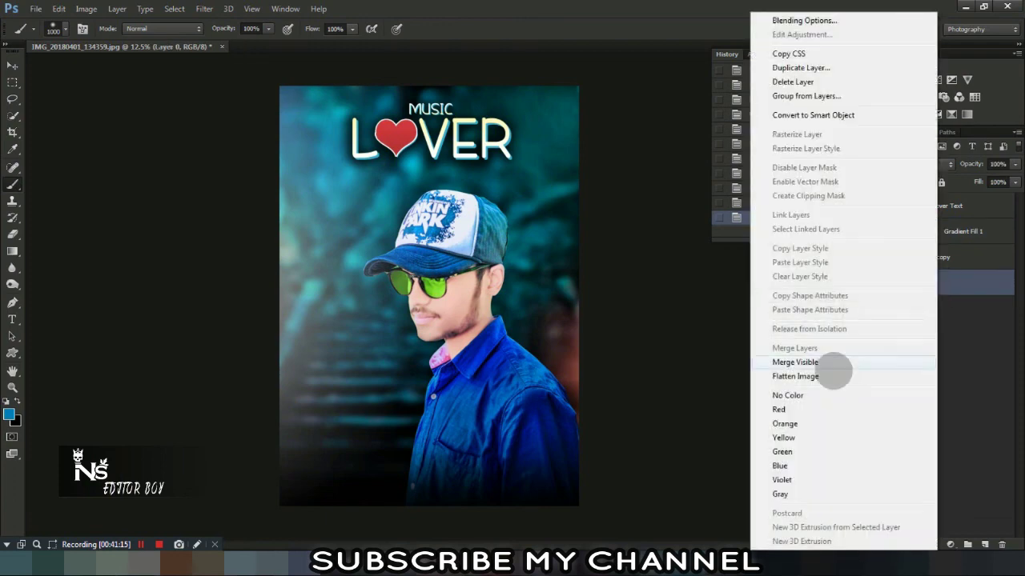
click(652, 231)
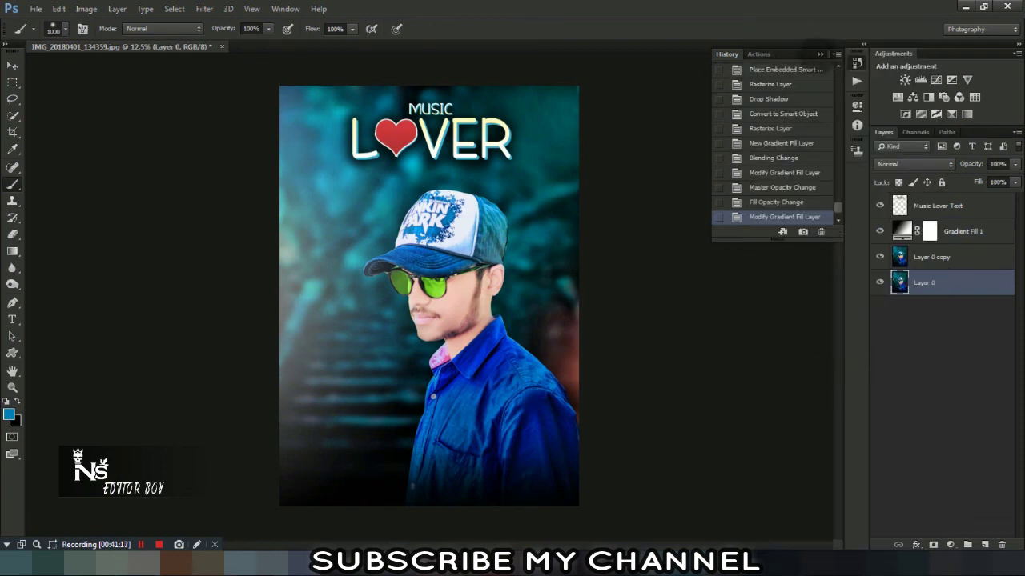
key(shift+ctrl+e)
click(823, 51)
click(997, 207)
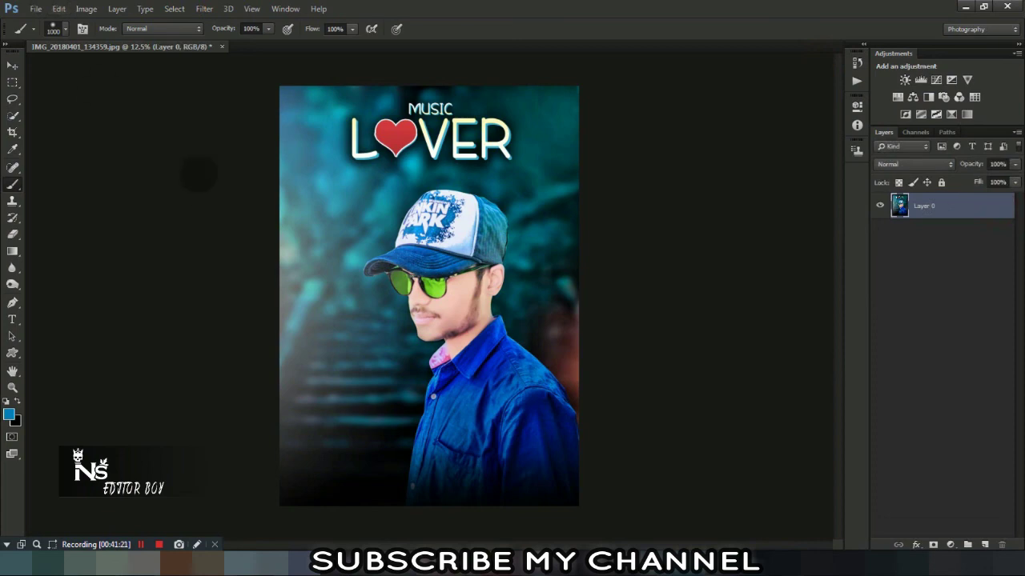
key(ctrl+plus)
key(ctrl+plus)
key(ctrl+plus)
key(ctrl+plus)
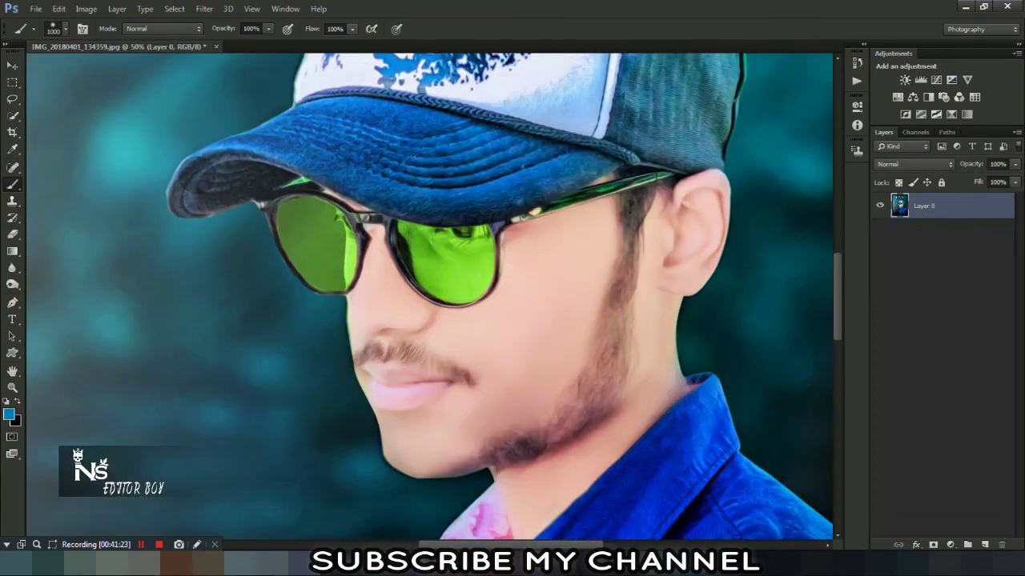
key(ctrl+minus)
key(ctrl+minus)
key(ctrl+minus)
key(ctrl+minus)
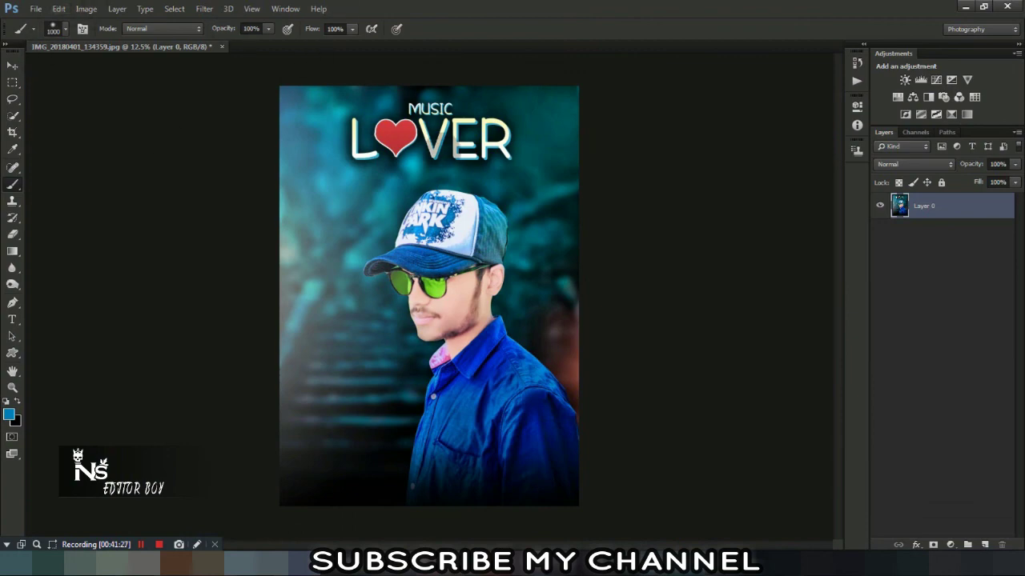
Duplicate the merged layer and apply Imagenomic Portraiture with the Default preset
key(ctrl+j)
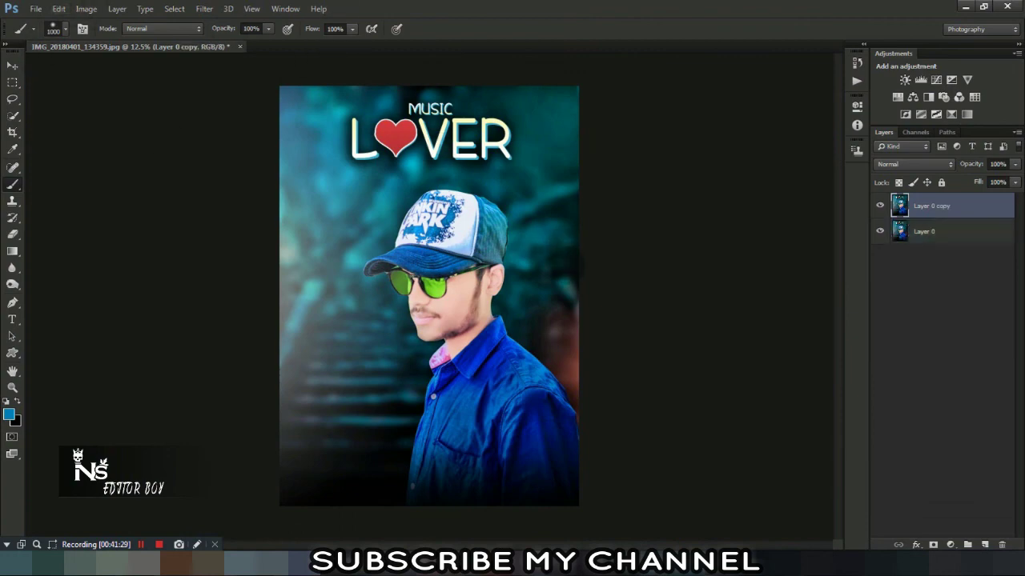
click(204, 9)
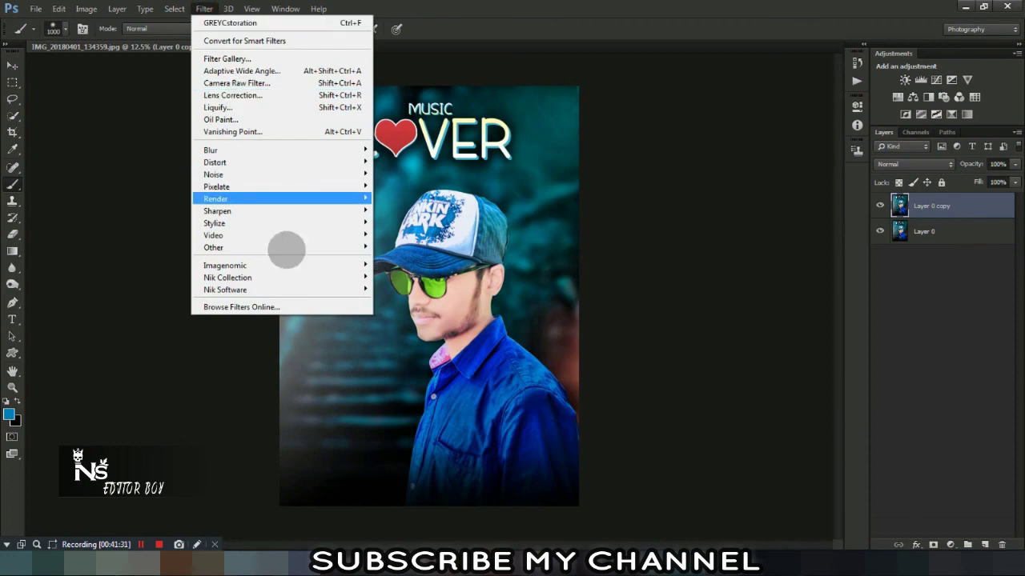
mouse_move(226, 265)
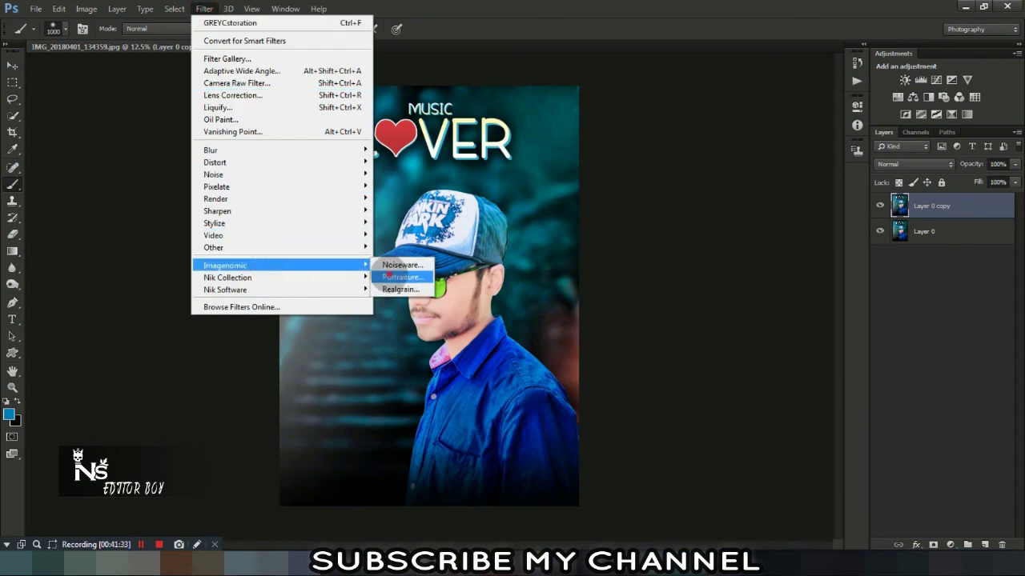
click(396, 277)
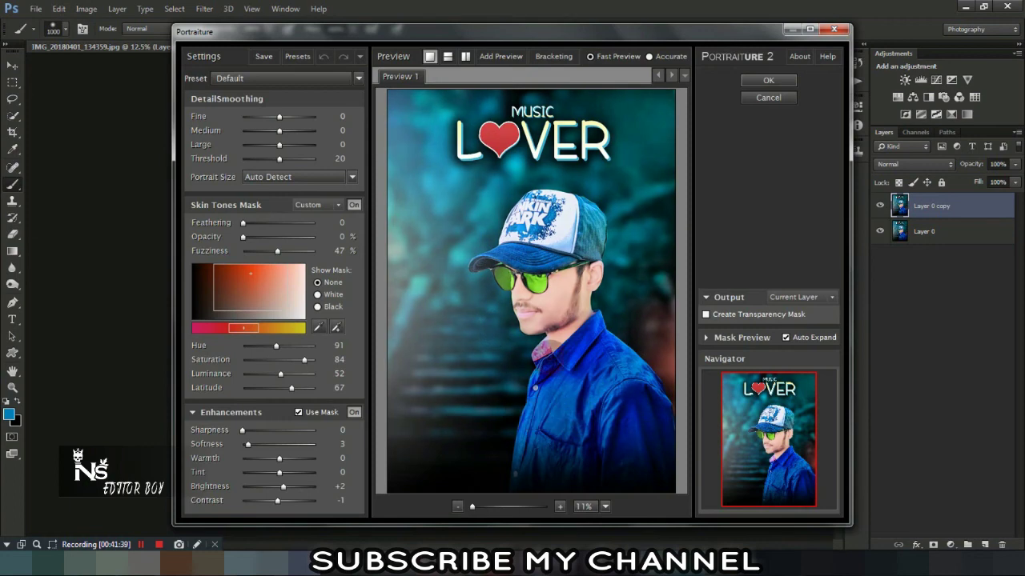
click(768, 81)
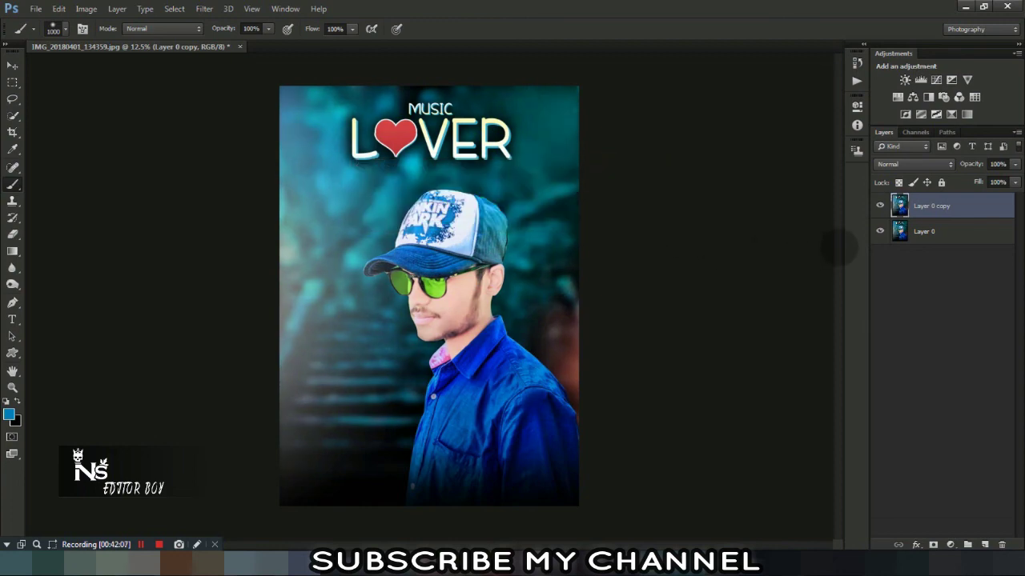
Zoom in and toggle the smoothed layer on and off to compare with the original
key(ctrl+plus)
key(ctrl+plus)
key(ctrl+plus)
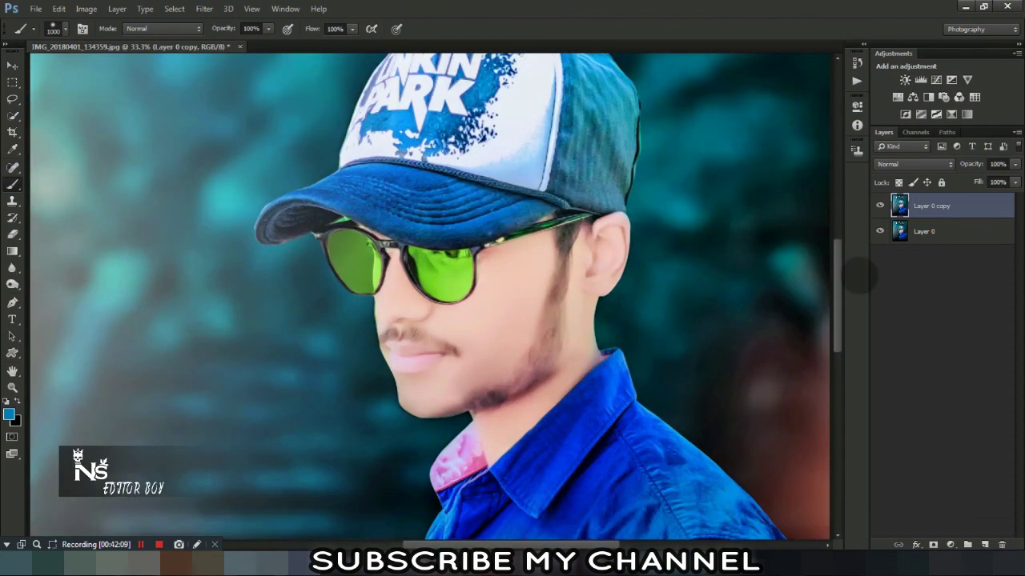
click(880, 206)
click(880, 206)
click(880, 205)
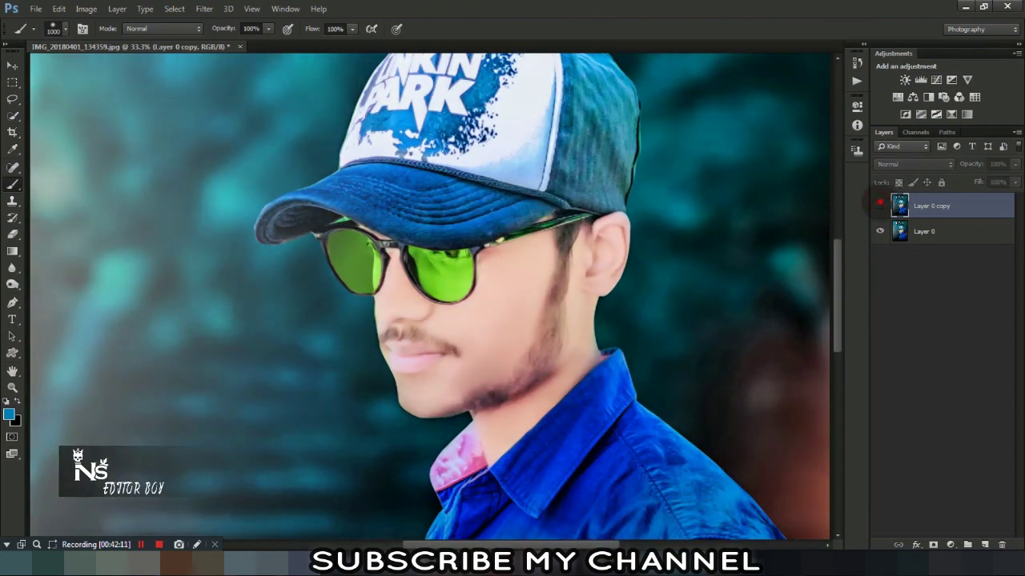
click(880, 206)
key(ctrl+minus)
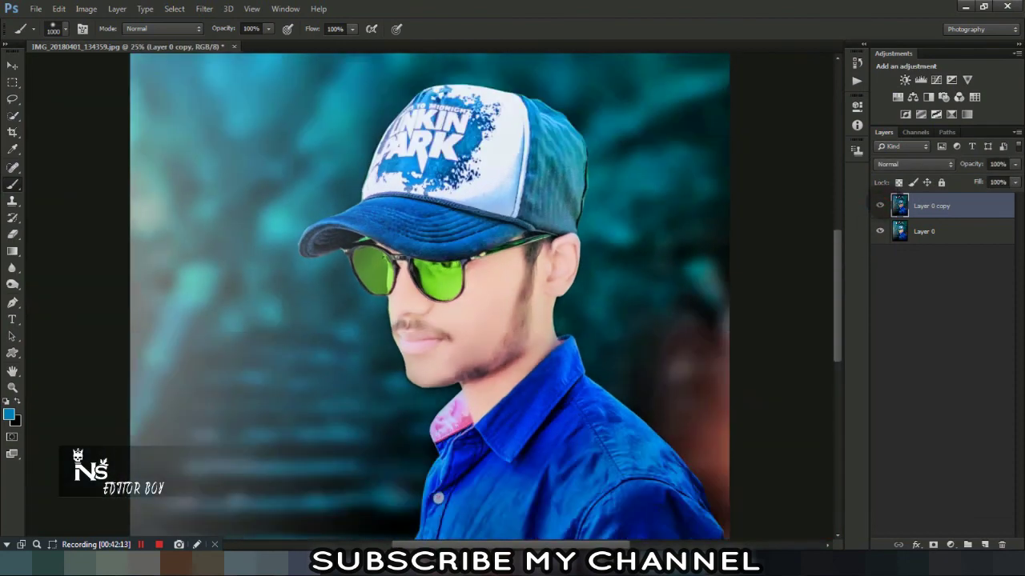
key(ctrl+minus)
key(ctrl+minus)
Flatten the image into a single Background layer
right_click(916, 205)
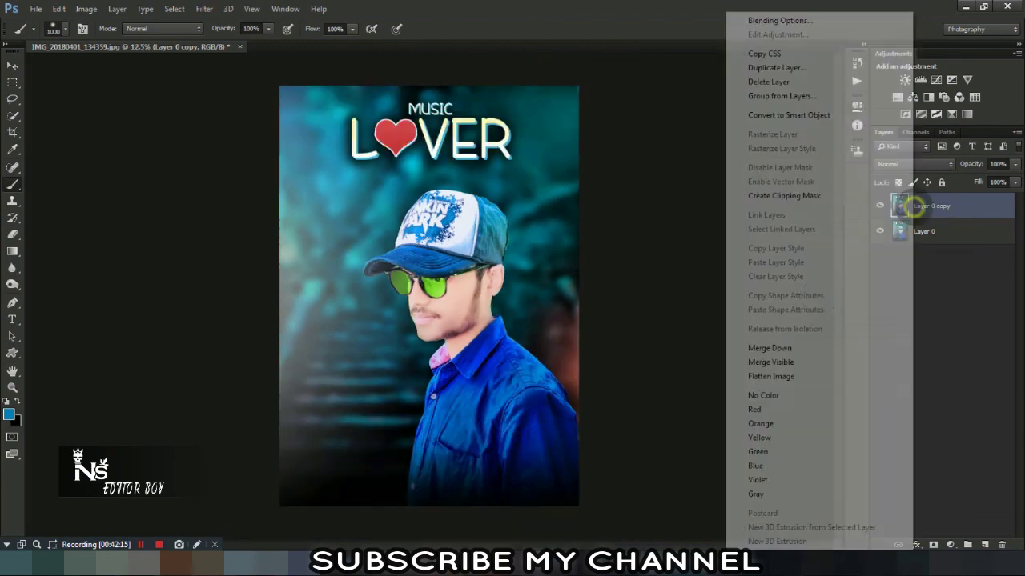
click(809, 376)
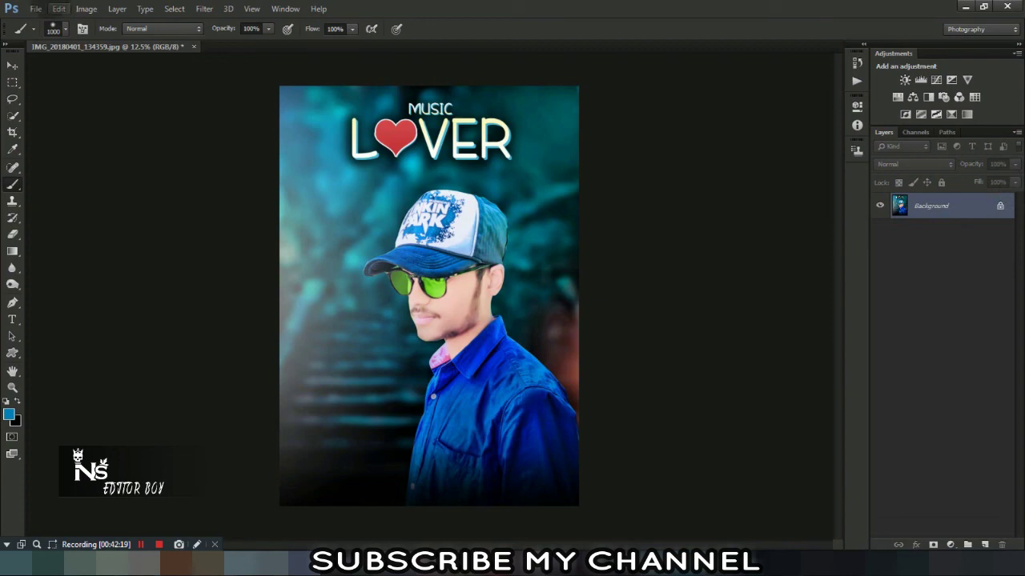
click(36, 9)
Save the poster to the Desktop as JPEG 'ns' at Maximum quality 12
click(76, 162)
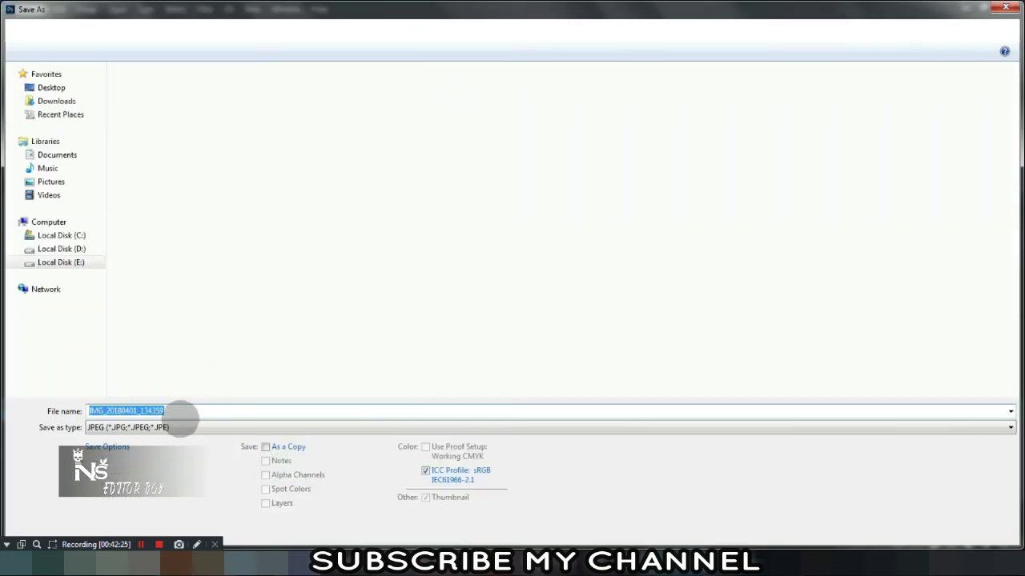
click(51, 88)
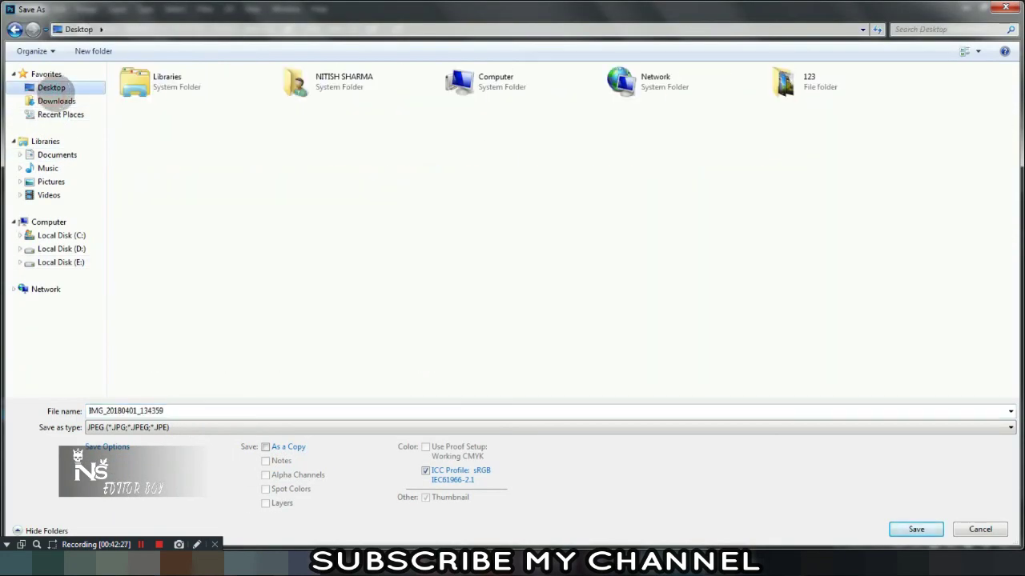
double_click(223, 410)
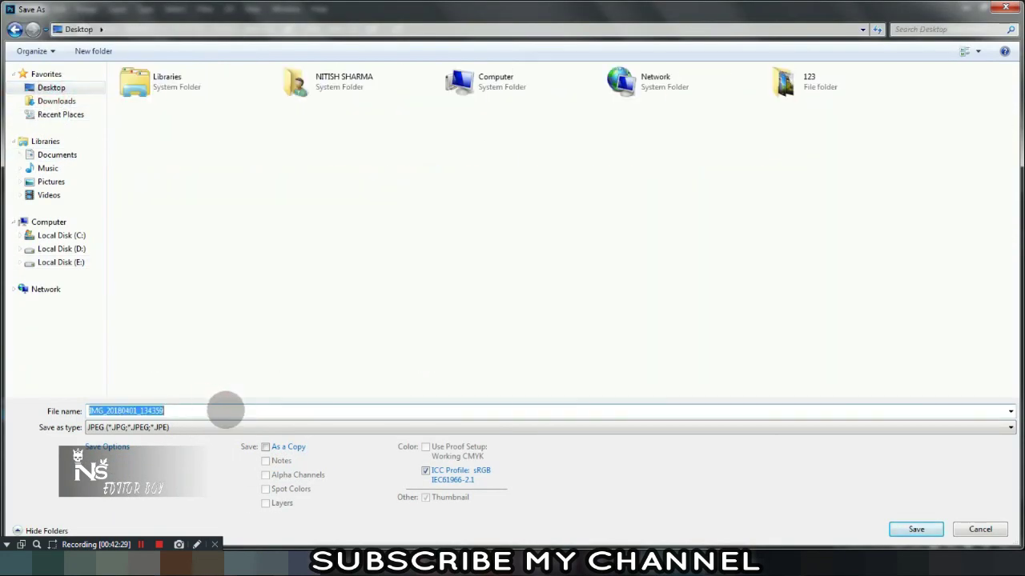
text(ns)
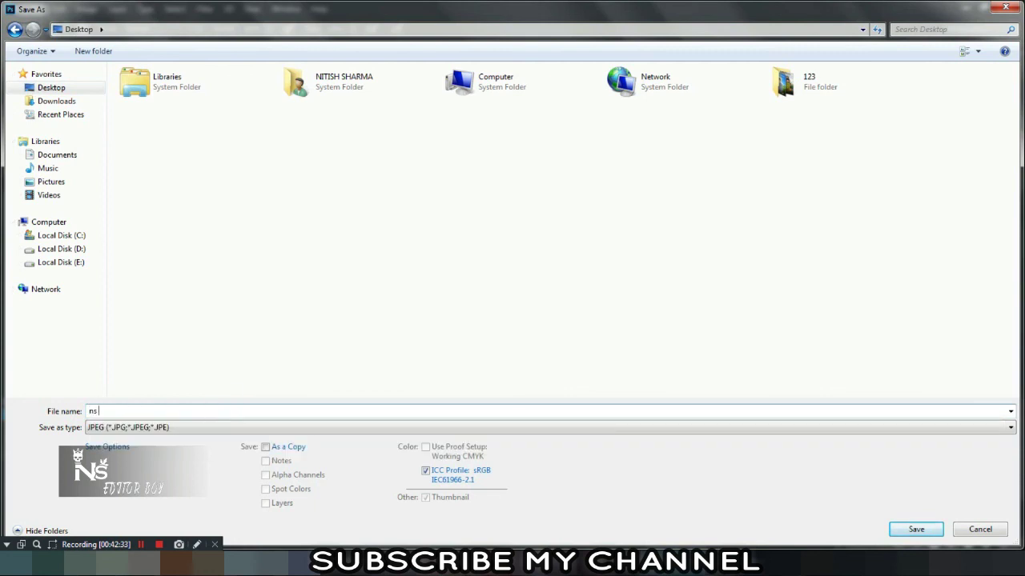
click(225, 410)
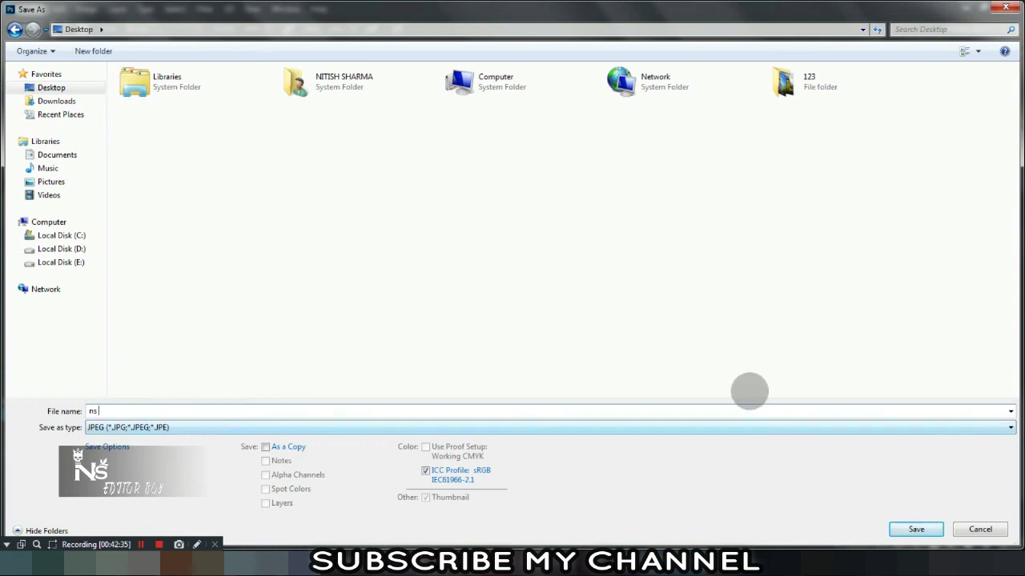
mouse_move(56, 101)
click(280, 428)
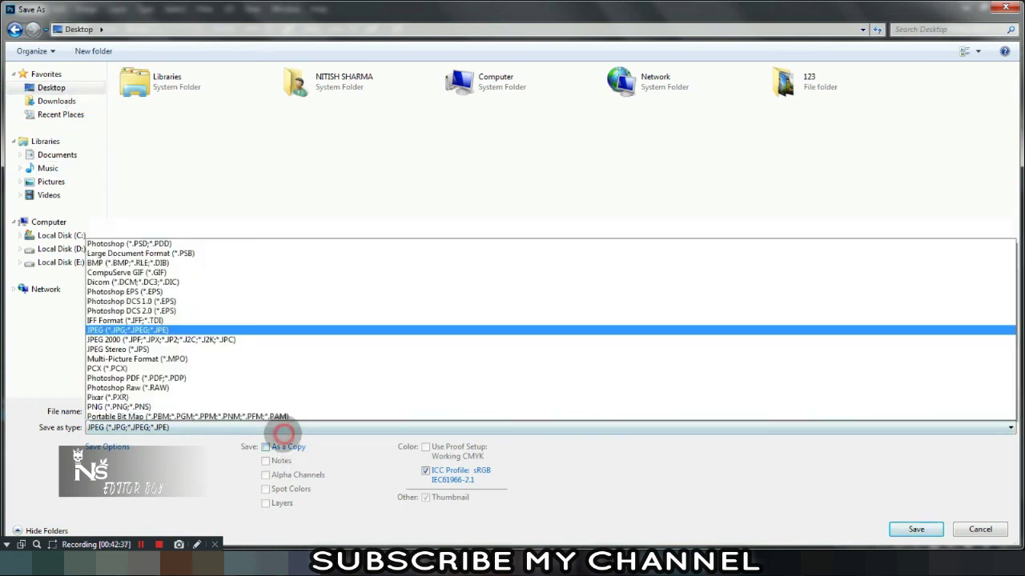
click(216, 299)
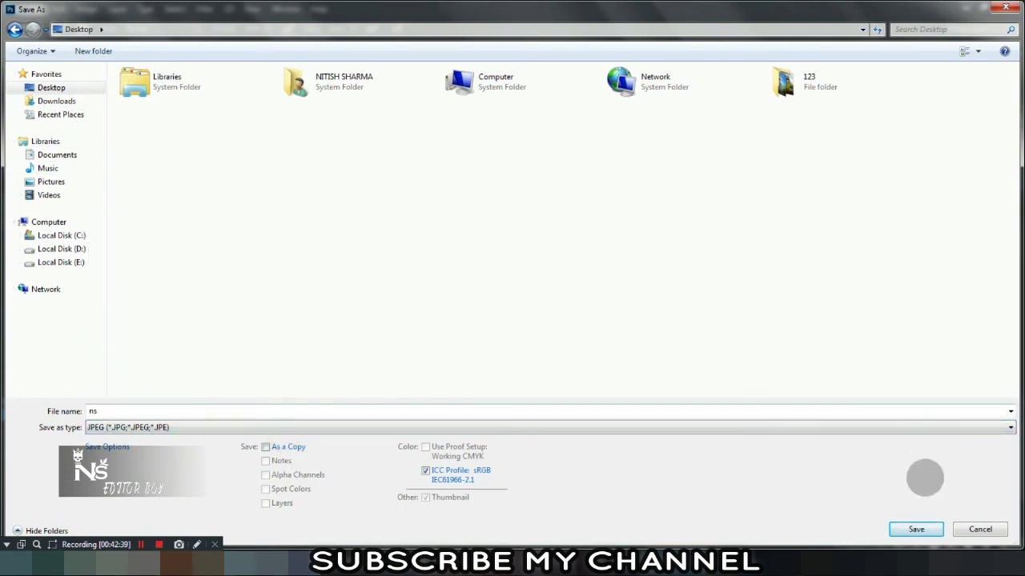
click(913, 527)
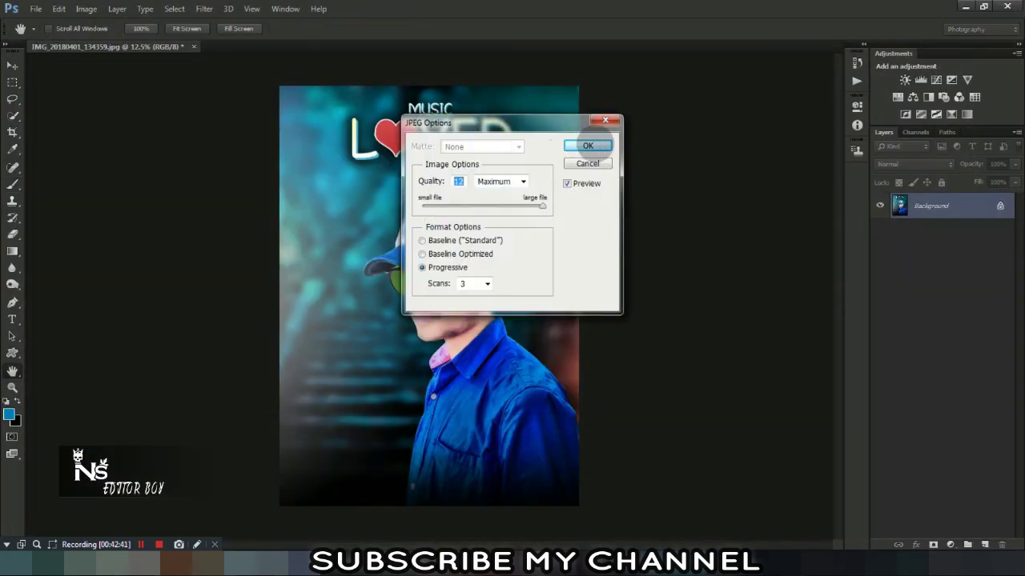
click(597, 145)
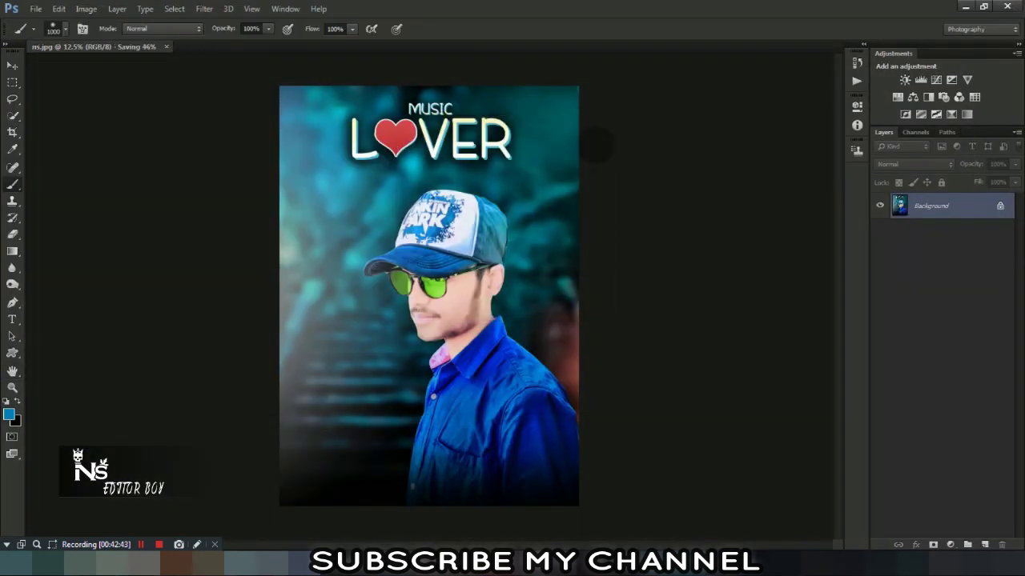